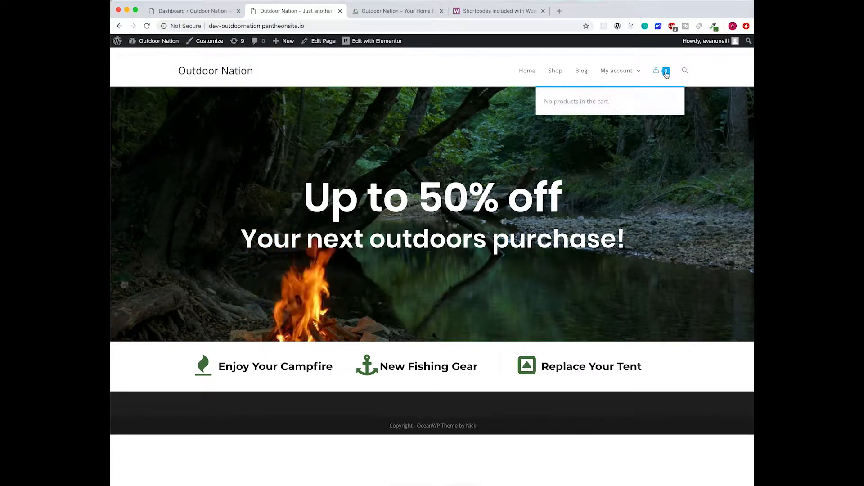
# - Load the site's /shop page, which reports that no products exist yet
pyautogui.click(322, 25)
pyautogui.click(322, 26)
pyautogui.write('/shop')
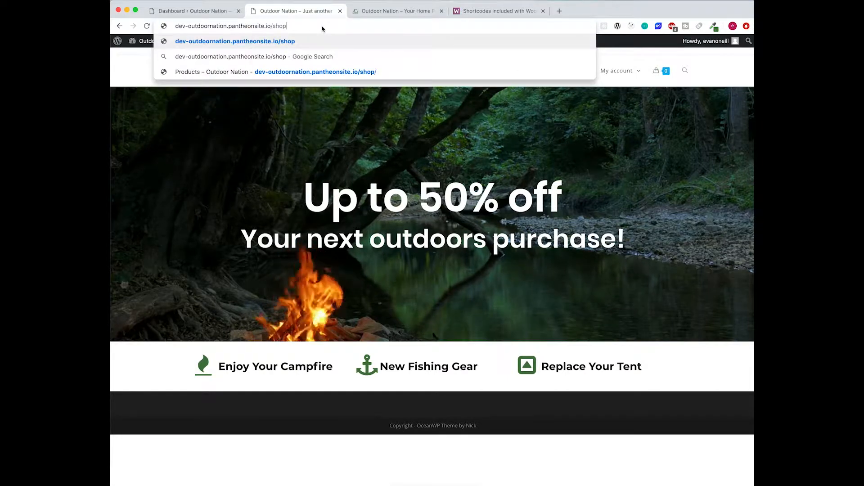
pyautogui.press('Return')
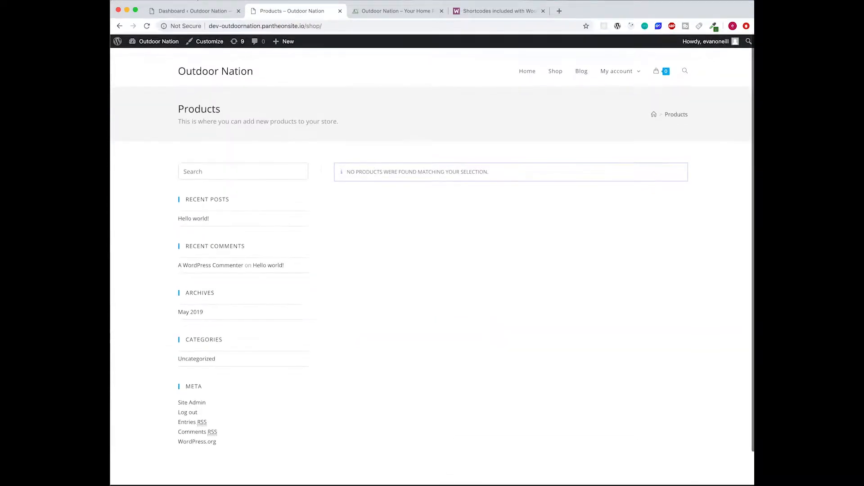
# - Switch to the reference store and open its campfire on-sale category
pyautogui.click(250, 72)
pyautogui.click(383, 13)
pyautogui.scroll(-6, 463, 236)
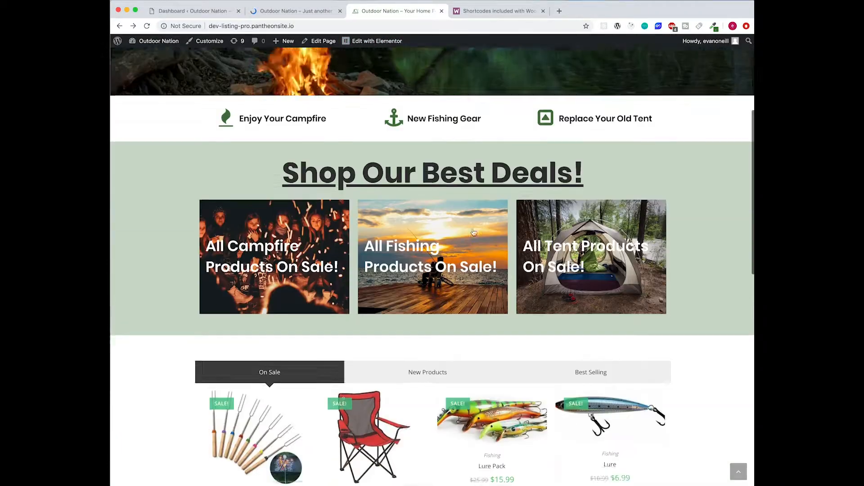
pyautogui.scroll(2, 460, 232)
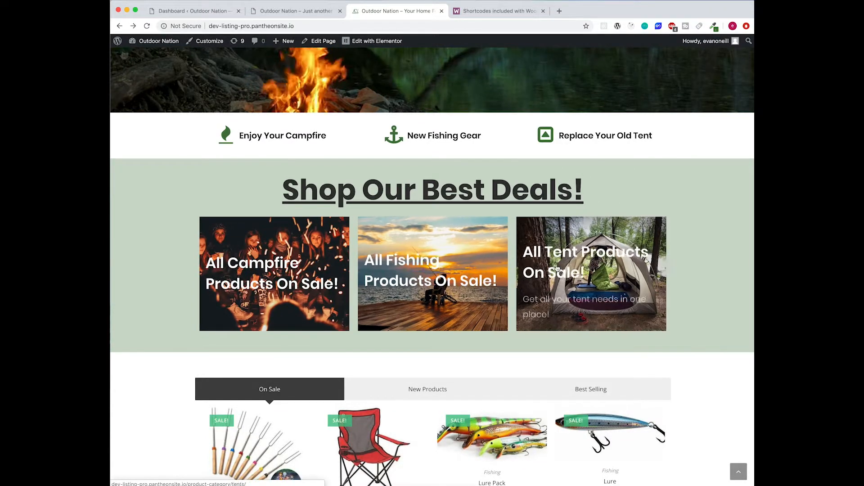
pyautogui.click(318, 268)
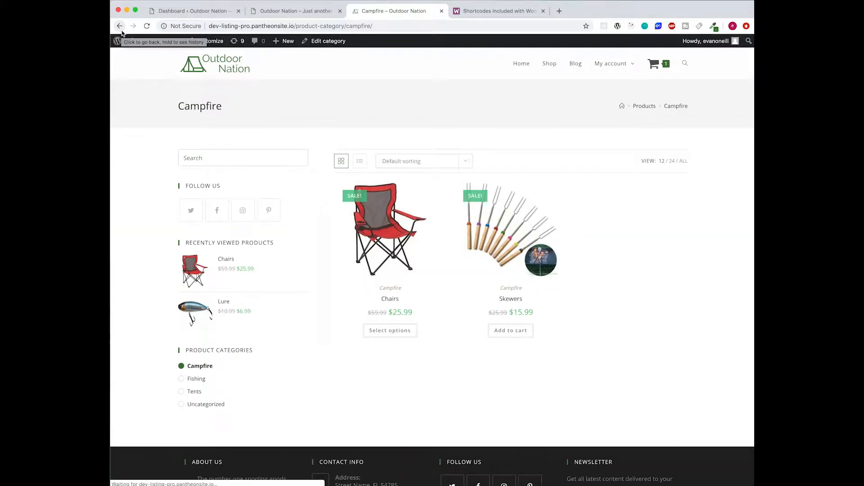
# - Compare the reference store's On Sale, New Products and Best Selling listings, then return to the dev site
pyautogui.scroll(-4, 542, 272)
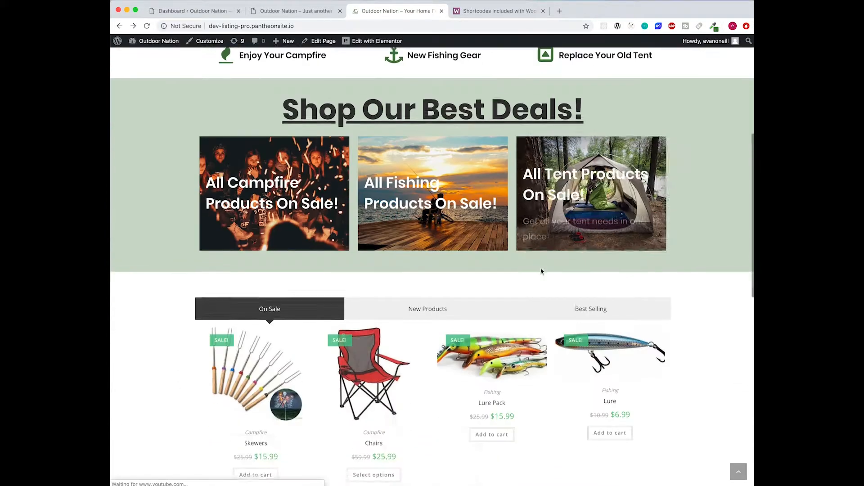
pyautogui.click(437, 217)
pyautogui.click(278, 216)
pyautogui.click(412, 218)
pyautogui.click(627, 217)
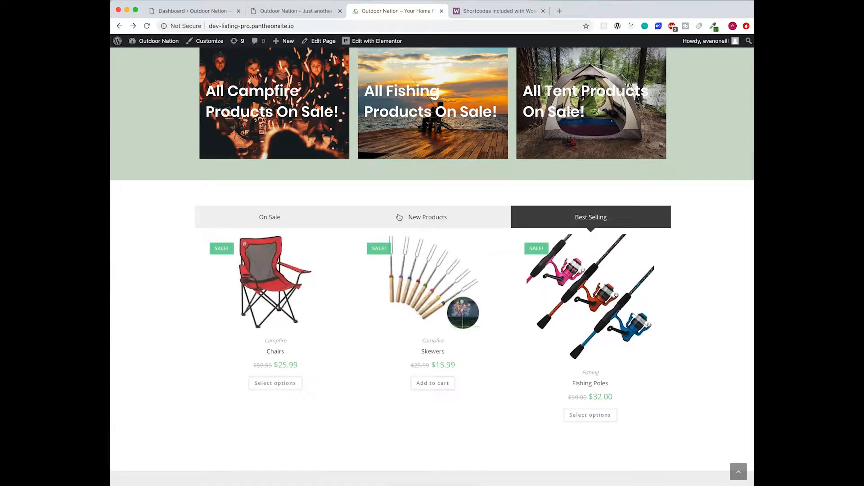
pyautogui.click(292, 222)
pyautogui.click(415, 222)
pyautogui.click(566, 225)
pyautogui.click(446, 223)
pyautogui.click(293, 220)
pyautogui.scroll(10, 283, 214)
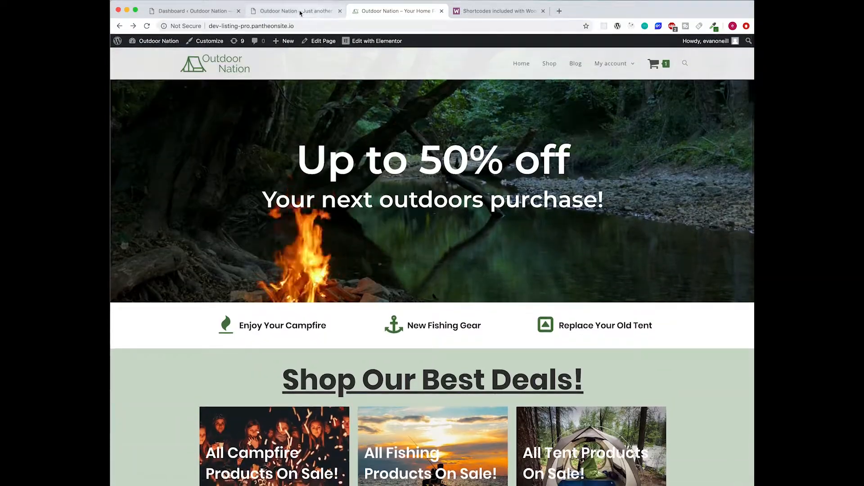
pyautogui.click(300, 13)
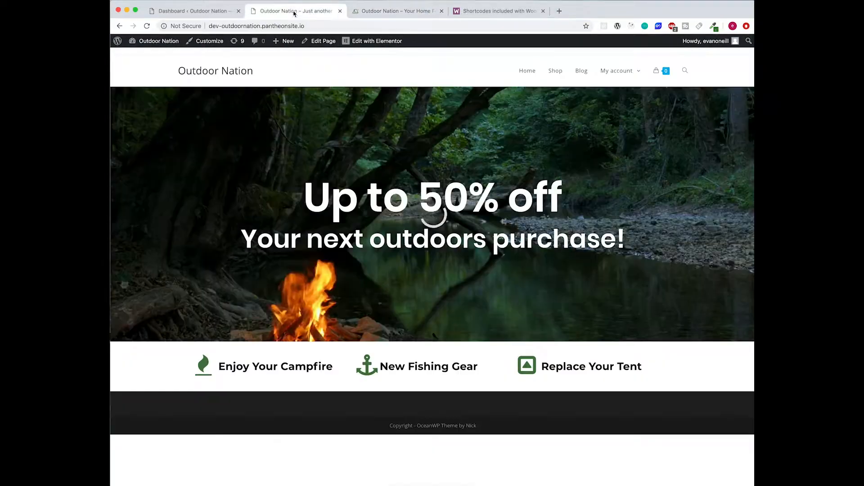
# - From the admin dashboard, go to Products > All Products and create a new product
pyautogui.click(179, 12)
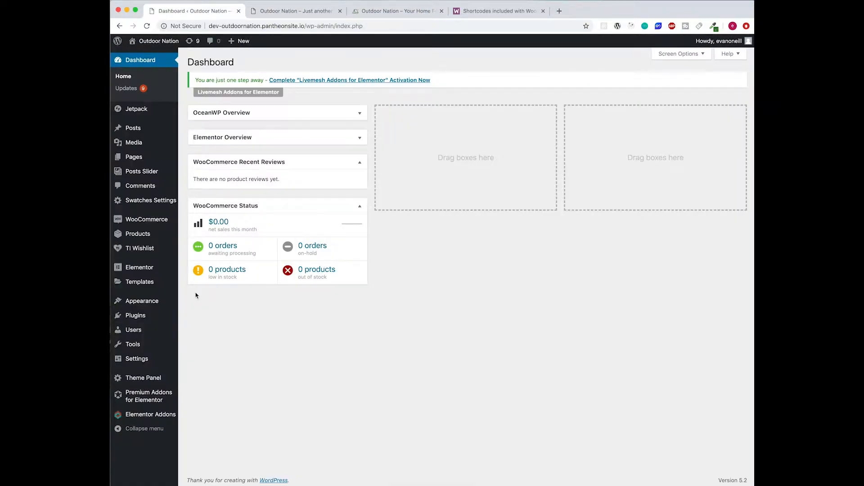
pyautogui.moveTo(132, 235)
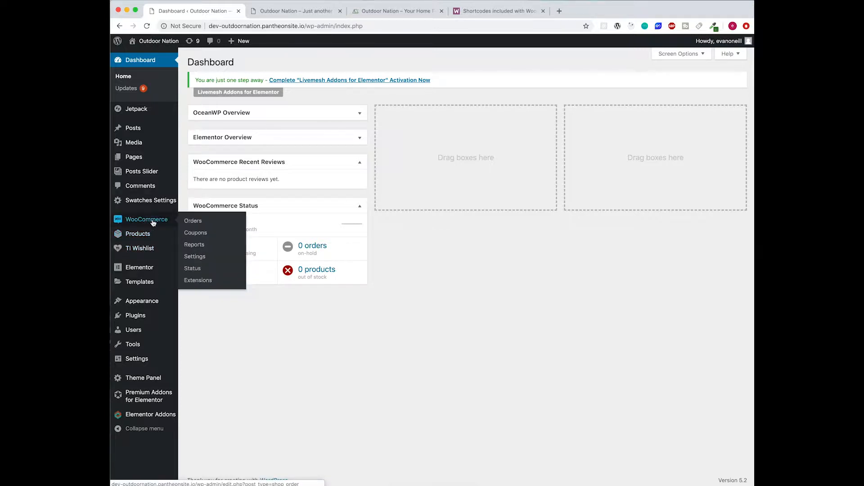
pyautogui.click(148, 238)
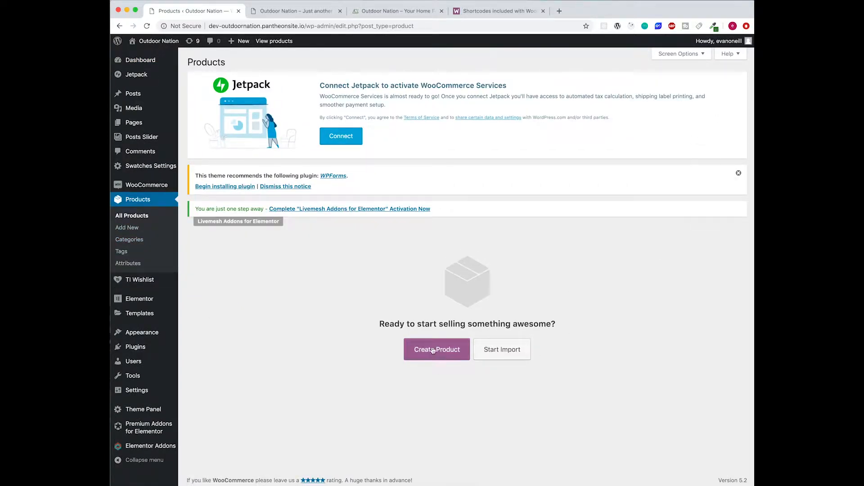
pyautogui.click(127, 228)
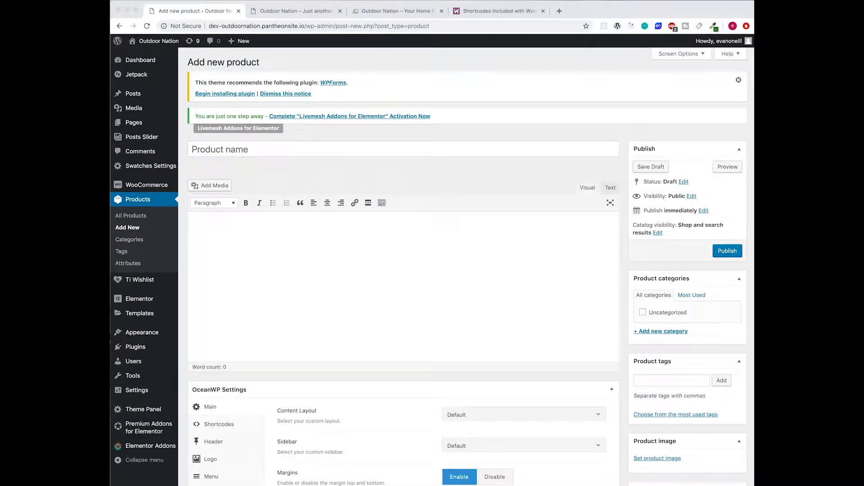
# - Title the new product 'Skewers' so the draft autosaves, then bring up the reference store
pyautogui.click(277, 149)
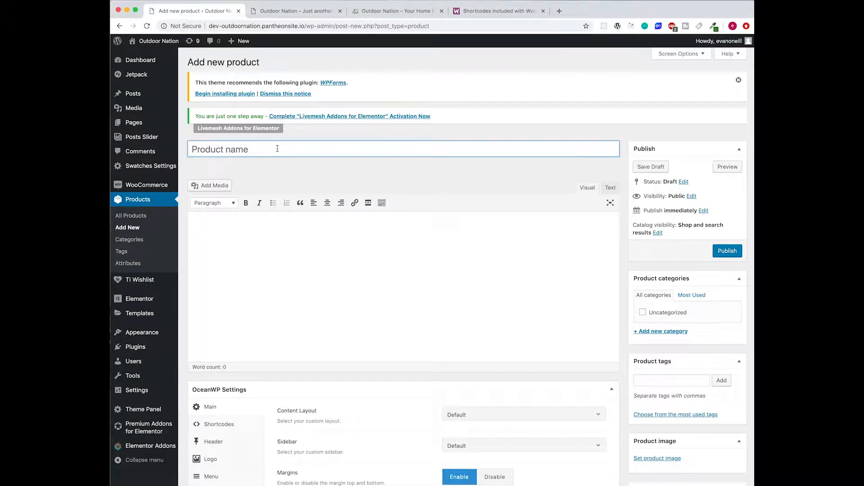
pyautogui.write('Skewers')
pyautogui.click(377, 239)
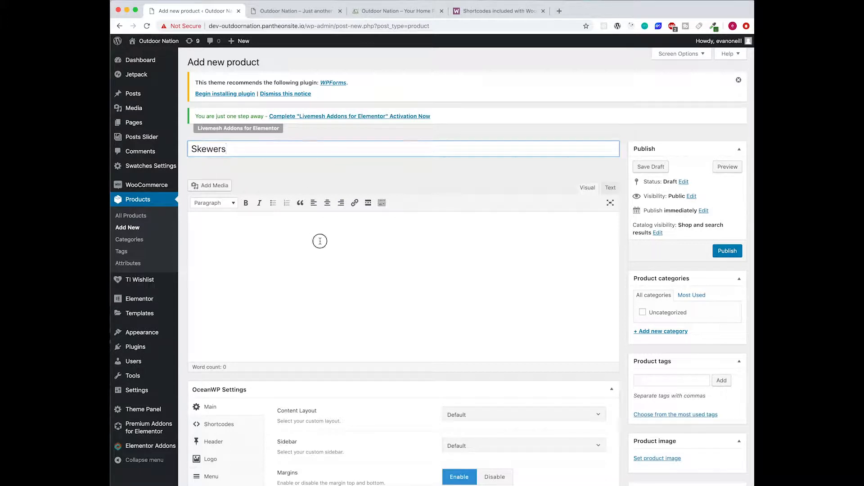
pyautogui.scroll(-5, 537, 230)
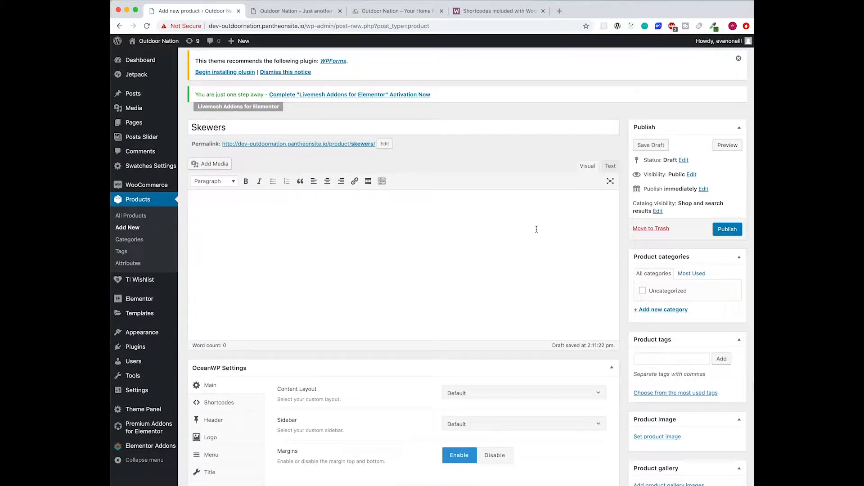
pyautogui.scroll(-4, 537, 229)
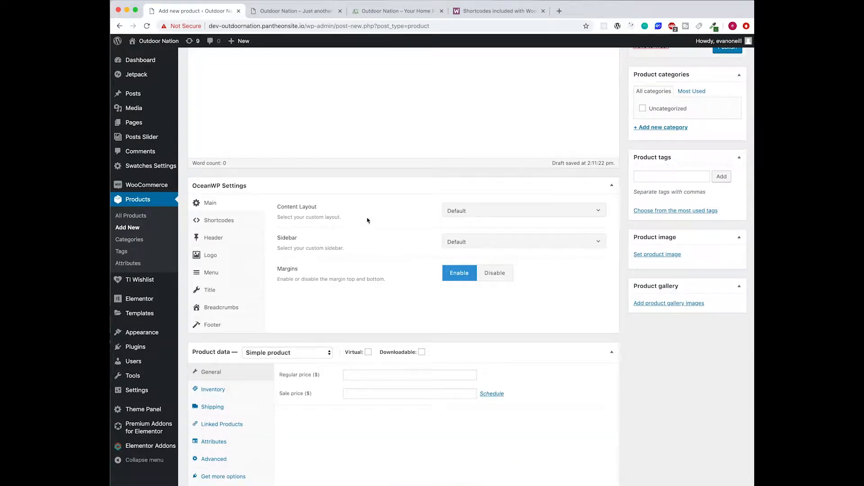
pyautogui.scroll(-5, 365, 255)
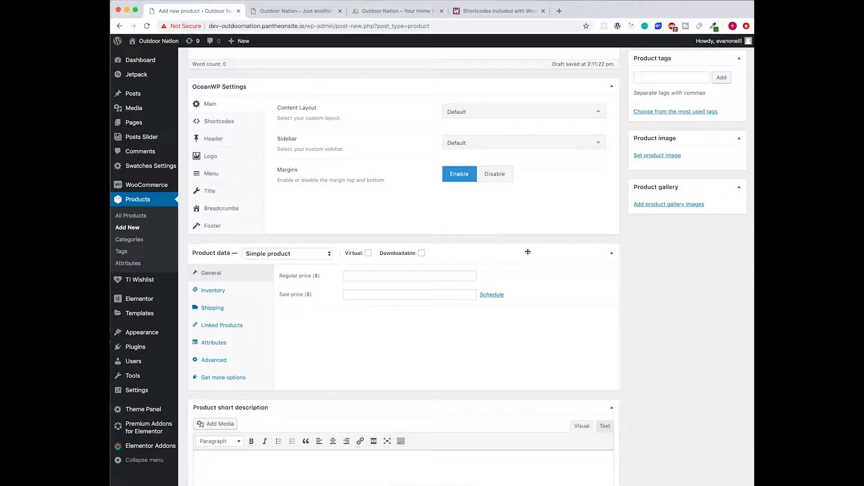
pyautogui.click(316, 12)
pyautogui.click(383, 11)
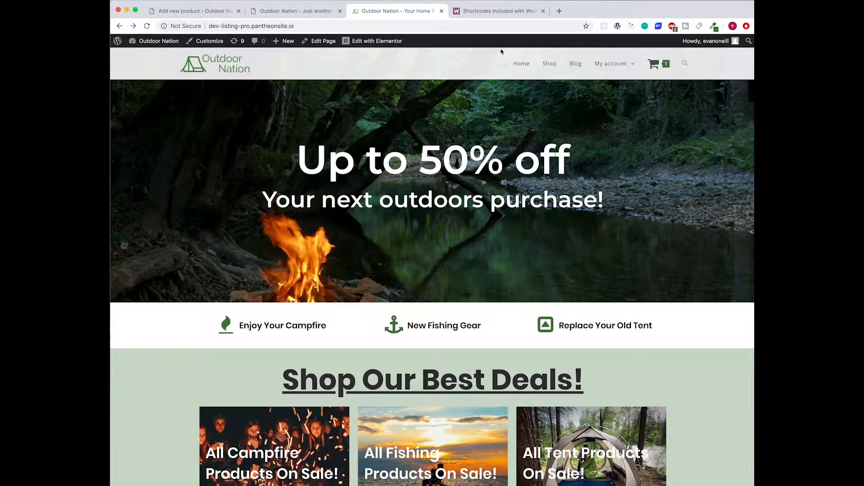
# - Open the reference store's Skewers product page and view its enlarged image
pyautogui.click(555, 70)
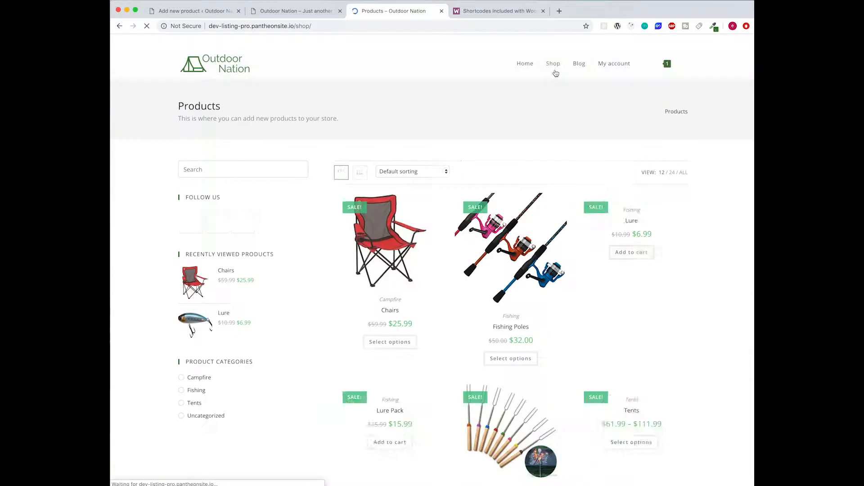
pyautogui.scroll(-3, 508, 343)
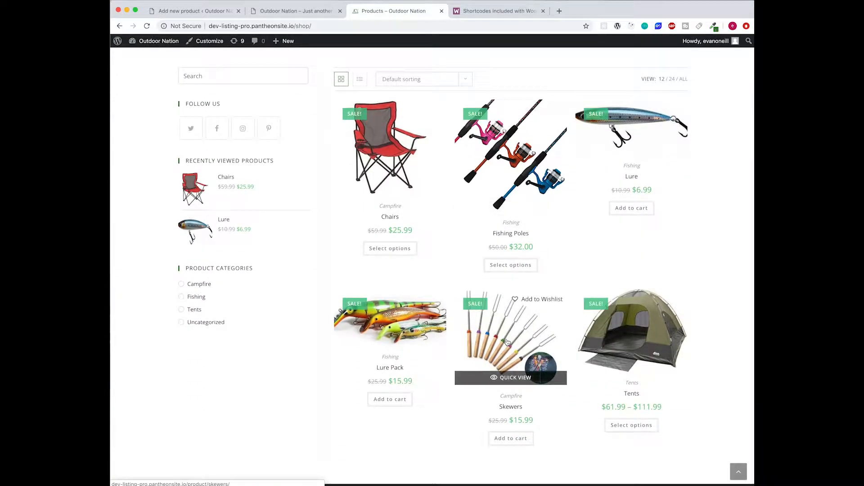
pyautogui.click(515, 356)
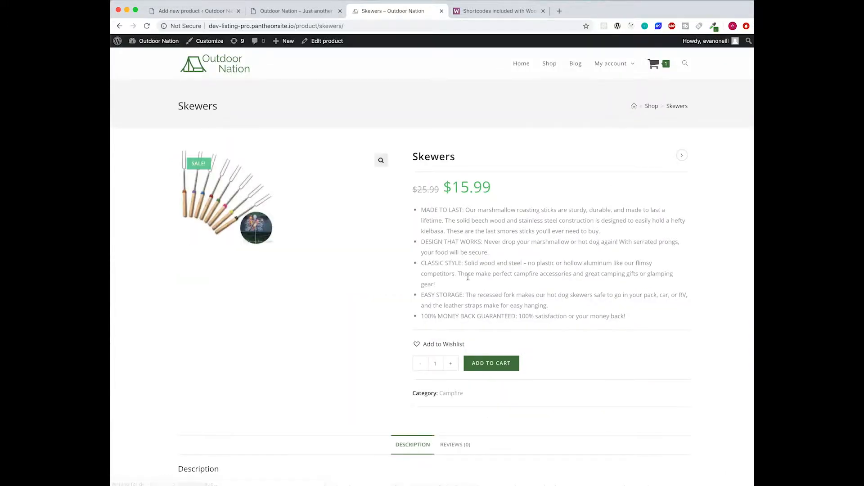
pyautogui.scroll(-5, 391, 289)
pyautogui.scroll(3, 390, 289)
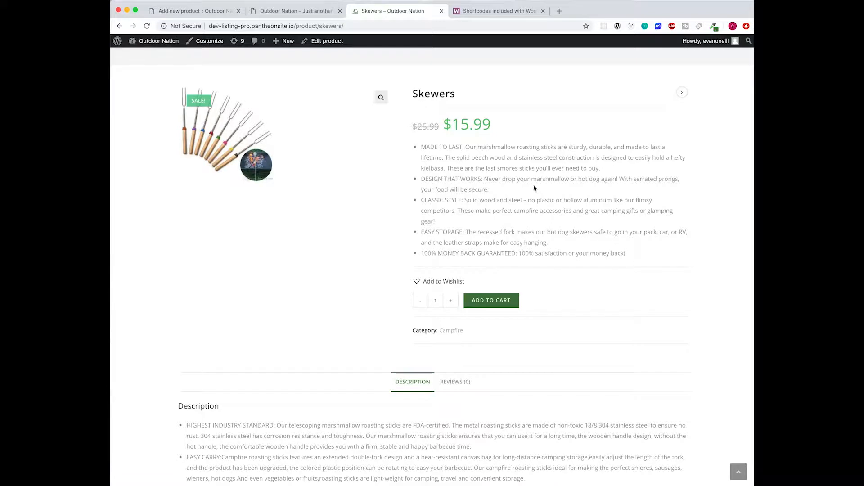
pyautogui.click(244, 141)
pyautogui.click(276, 139)
# - Read the reference Skewers details ($25.99 down to $15.99, campfire), then return to the product editor
pyautogui.scroll(-2, 500, 301)
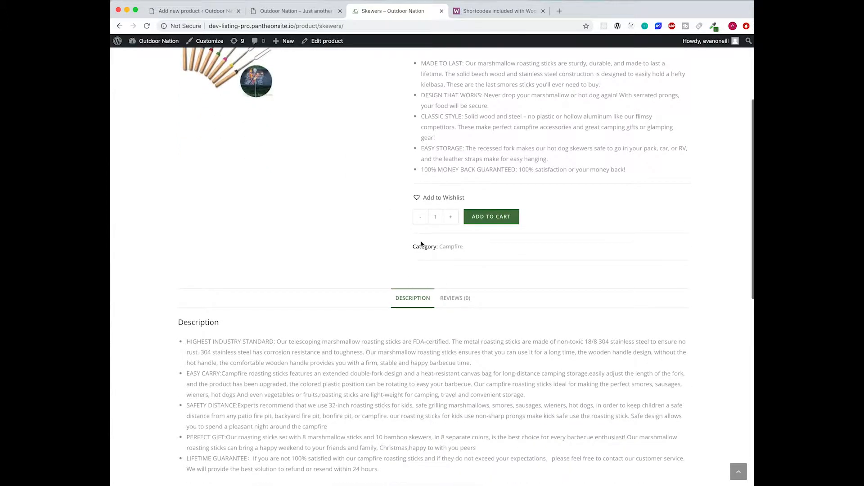
pyautogui.scroll(-2, 489, 204)
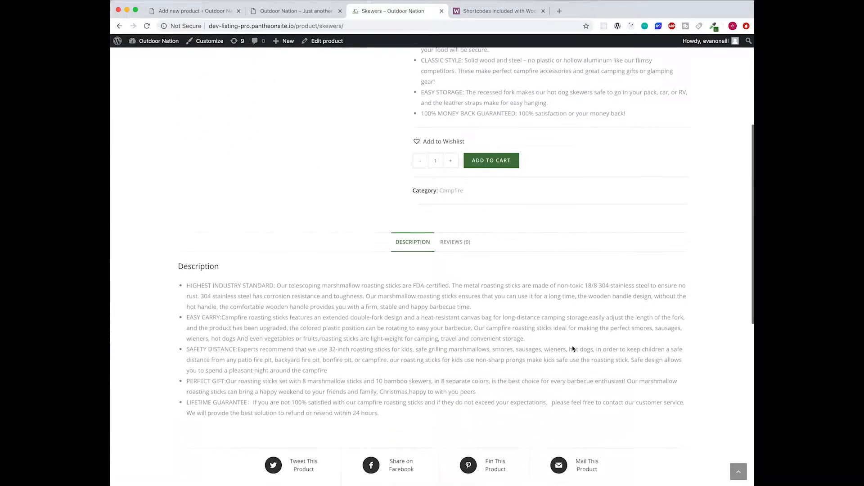
pyautogui.moveTo(435, 408); pyautogui.dragTo(201, 294)
pyautogui.click(201, 293)
pyautogui.scroll(3, 201, 293)
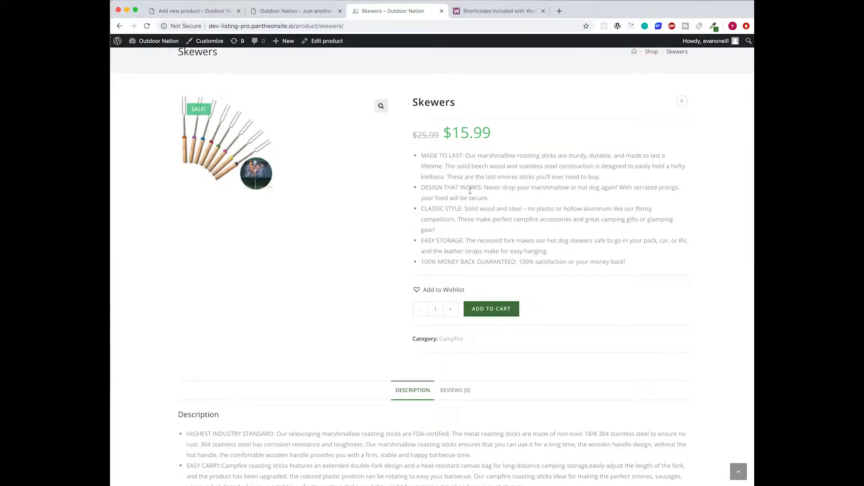
pyautogui.scroll(-4, 364, 229)
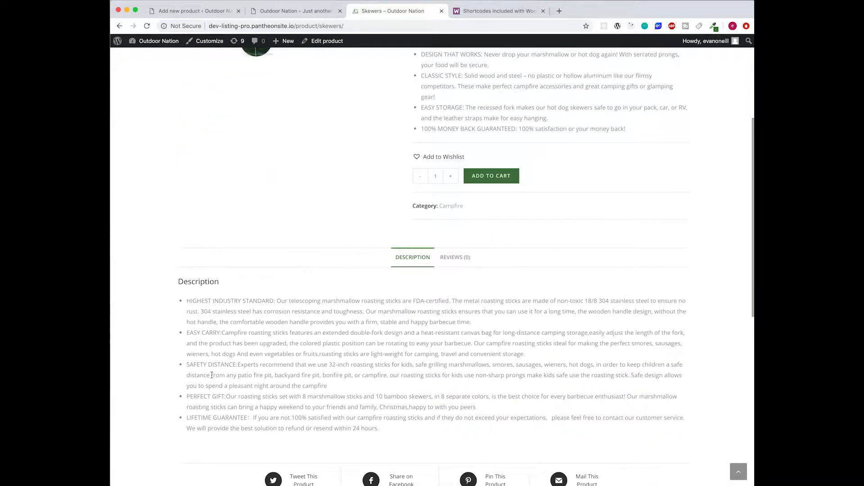
pyautogui.scroll(-2, 436, 426)
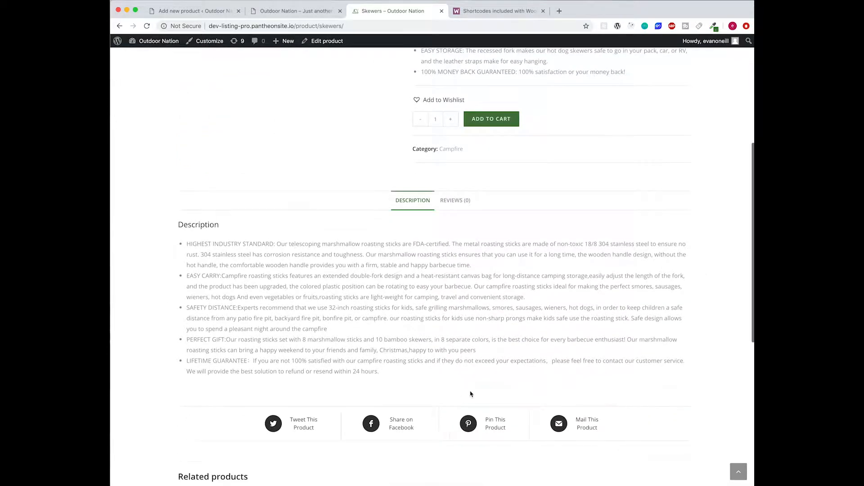
pyautogui.scroll(-3, 278, 295)
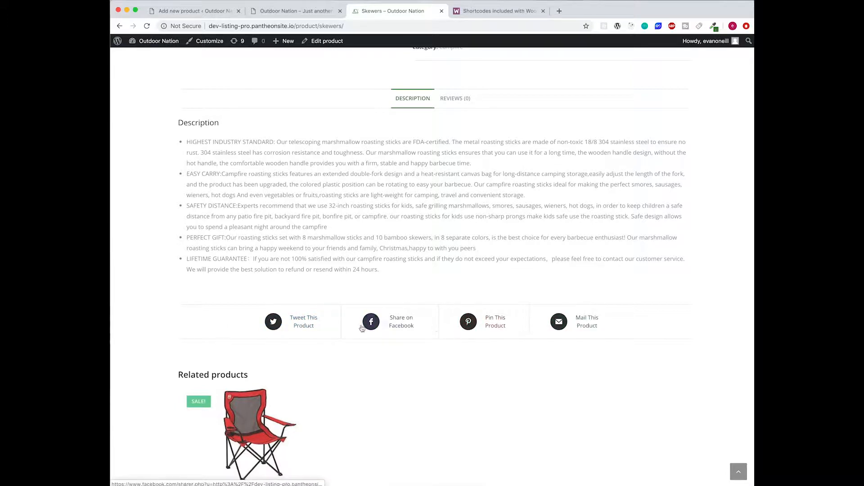
pyautogui.scroll(-2, 618, 327)
pyautogui.scroll(-3, 618, 327)
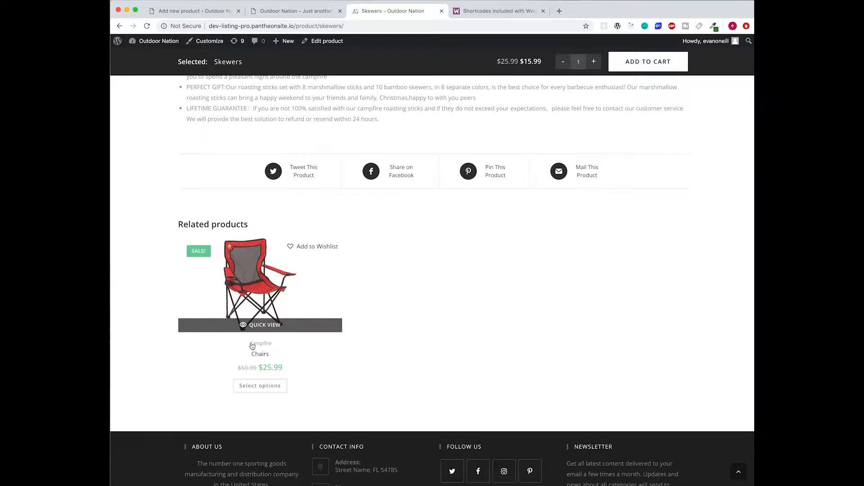
pyautogui.scroll(-2, 268, 349)
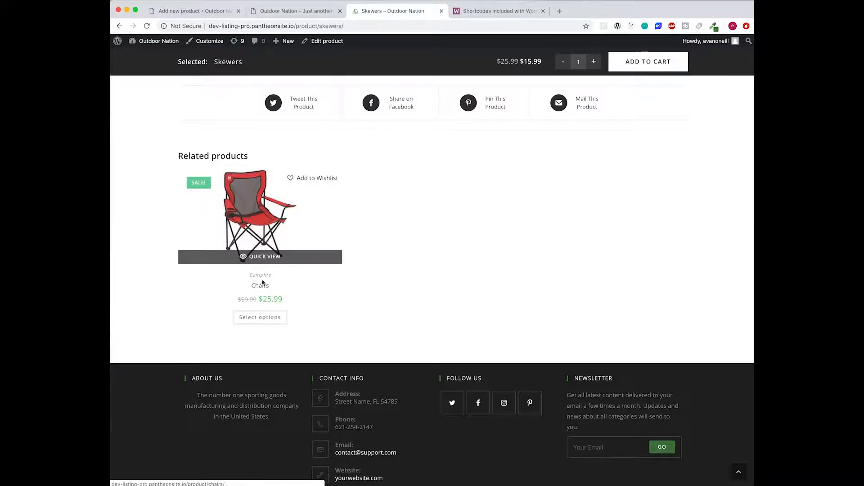
pyautogui.scroll(7, 345, 297)
pyautogui.scroll(5, 345, 297)
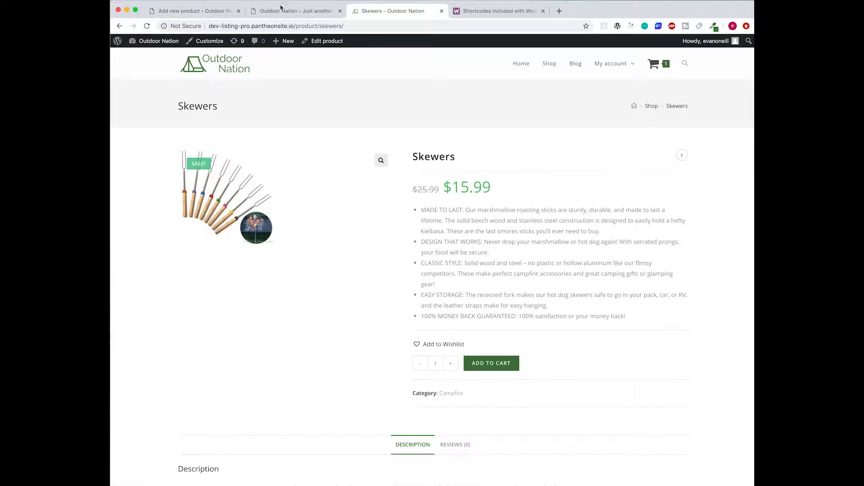
pyautogui.click(194, 11)
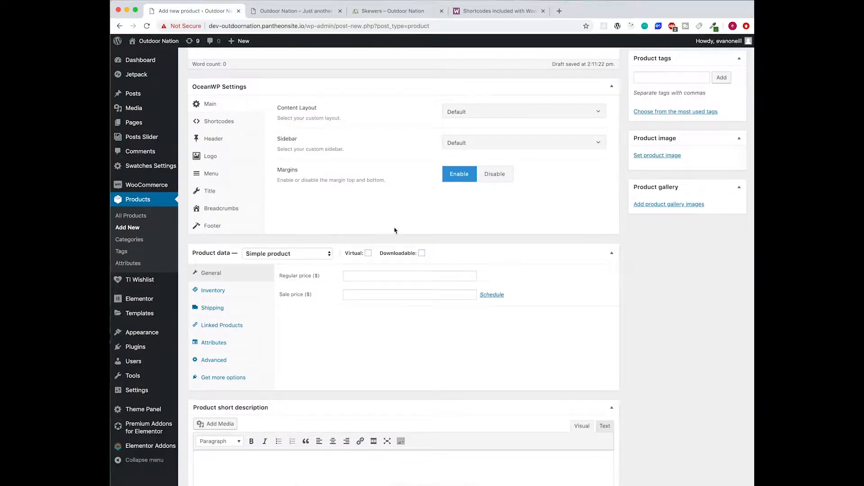
# - Enter a regular price of 25.99 and a sale price of 15.99
pyautogui.scroll(-1, 396, 230)
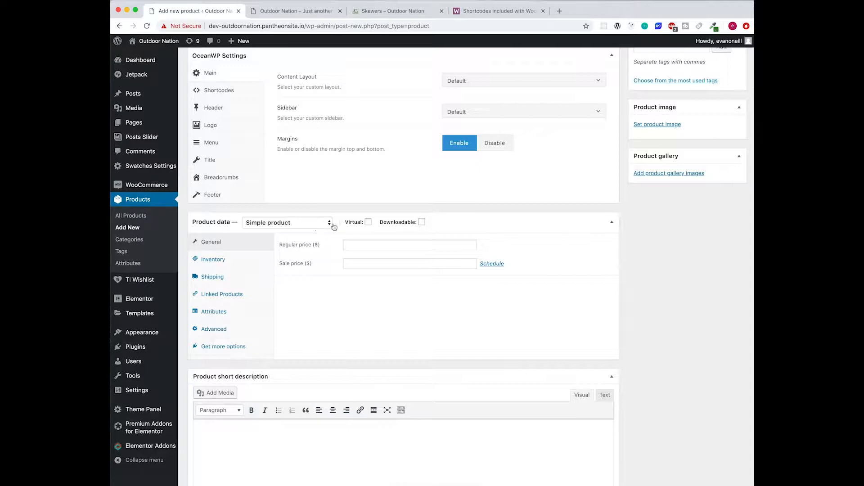
pyautogui.click(357, 245)
pyautogui.write('25.99')
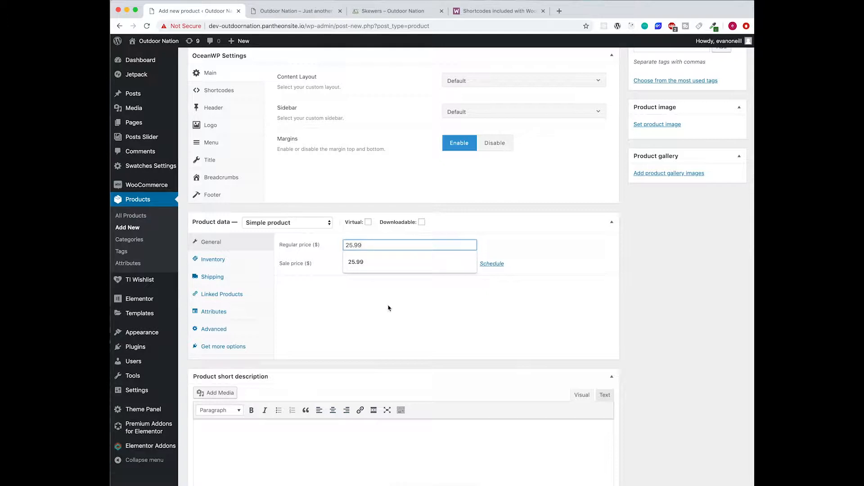
pyautogui.click(366, 262)
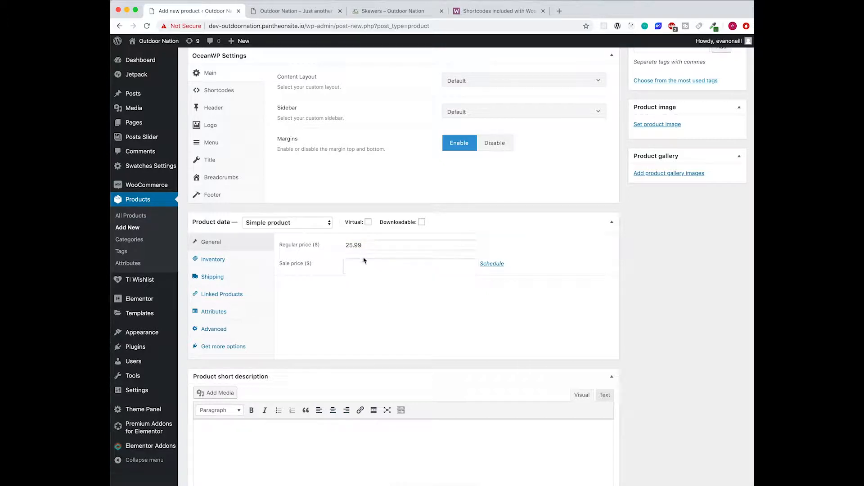
pyautogui.write('15.99')
# - Leave the sale without schedule dates and double-check both price fields
pyautogui.click(497, 266)
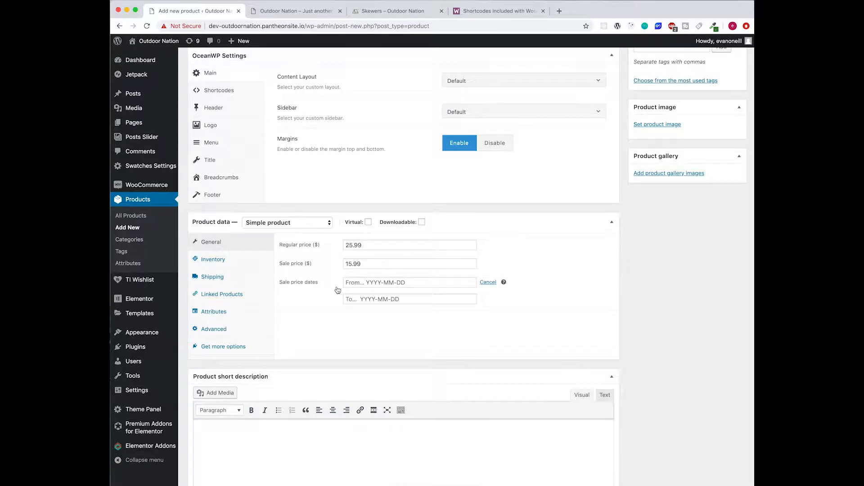
pyautogui.click(399, 284)
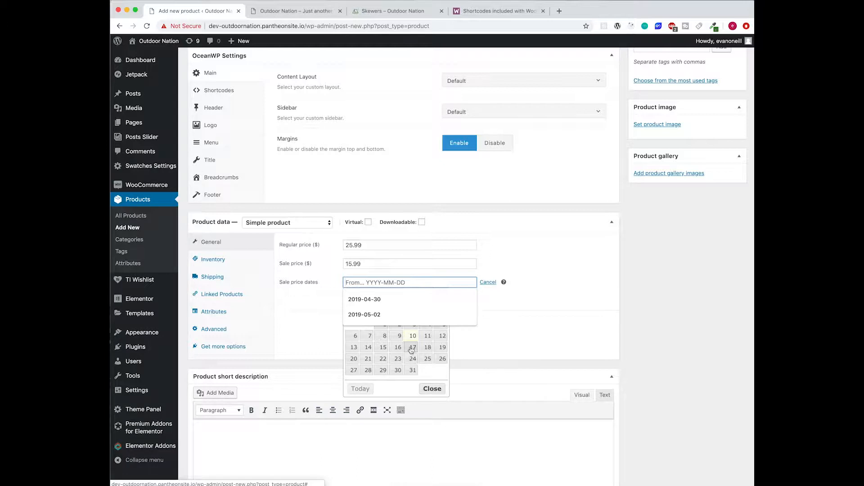
pyautogui.click(521, 343)
pyautogui.click(488, 282)
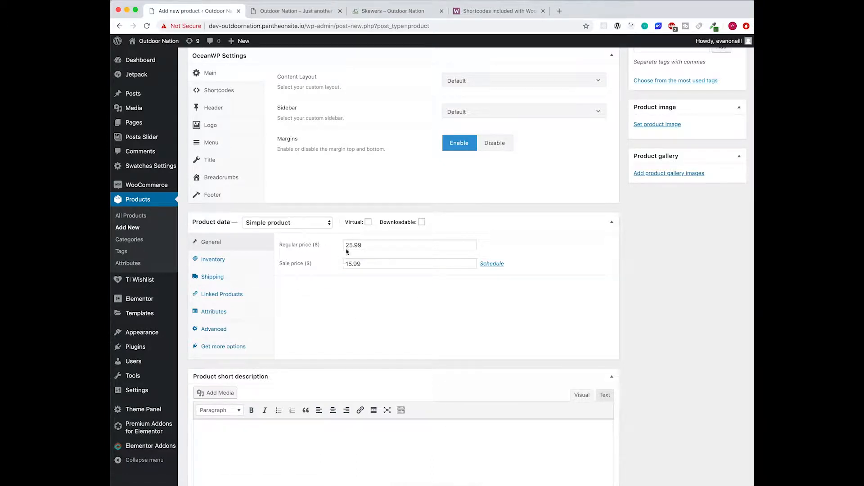
pyautogui.scroll(-1, 409, 278)
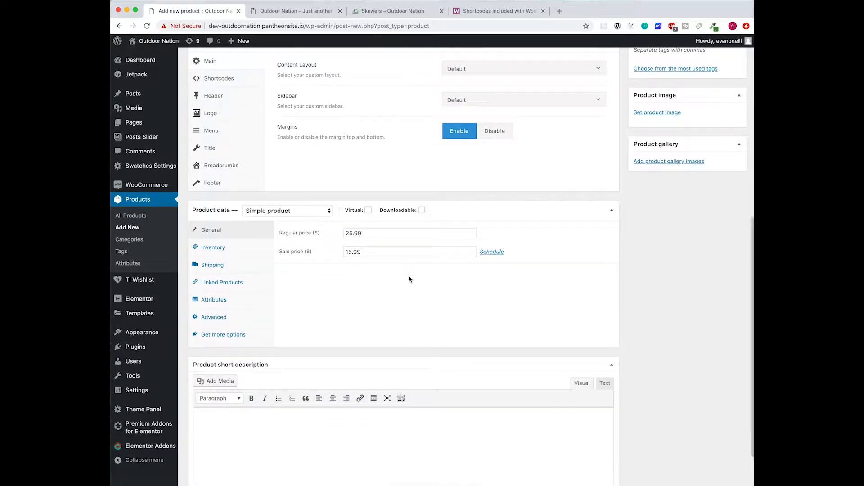
pyautogui.click(373, 253)
pyautogui.click(373, 233)
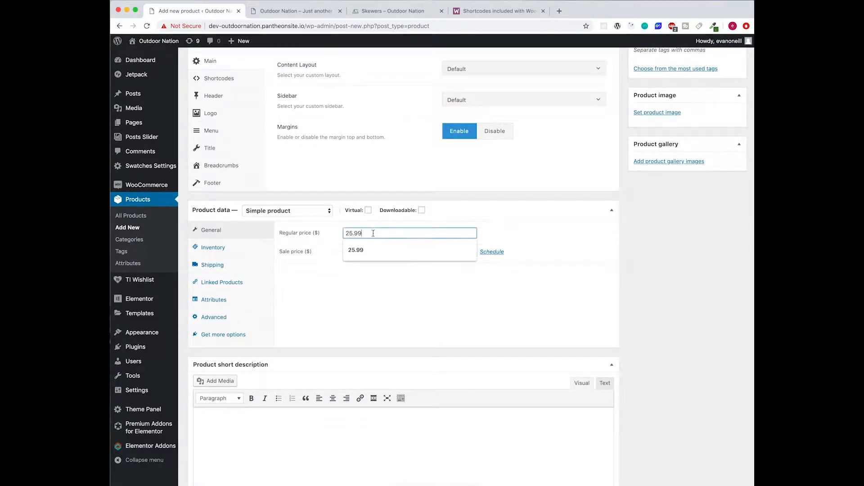
pyautogui.click(385, 286)
pyautogui.scroll(-3, 375, 296)
pyautogui.scroll(4, 374, 296)
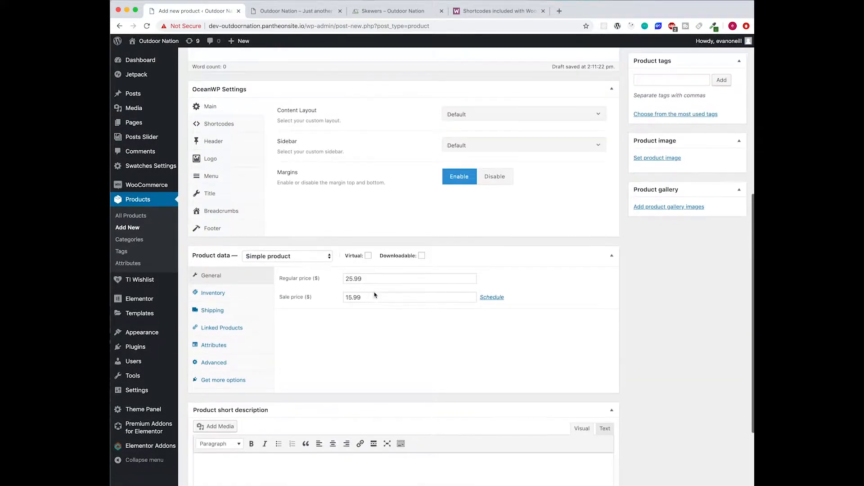
pyautogui.scroll(5, 415, 276)
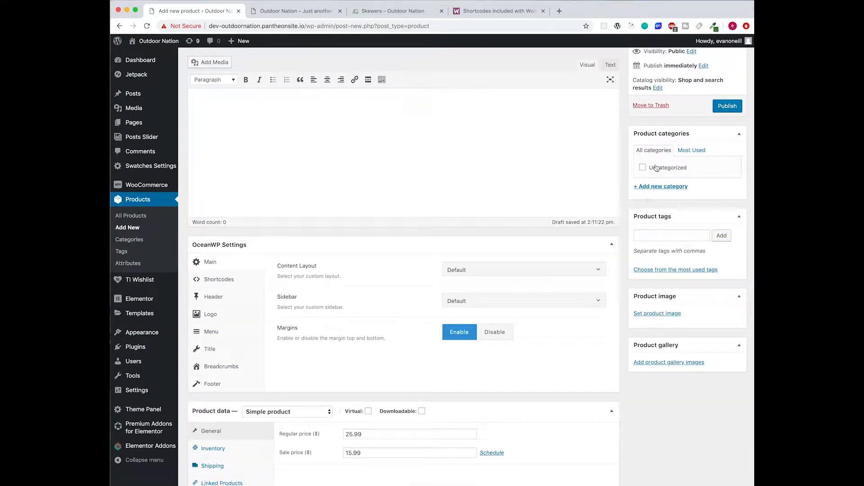
# - Create a 'campfire' product category for Skewers and publish the product
pyautogui.click(655, 187)
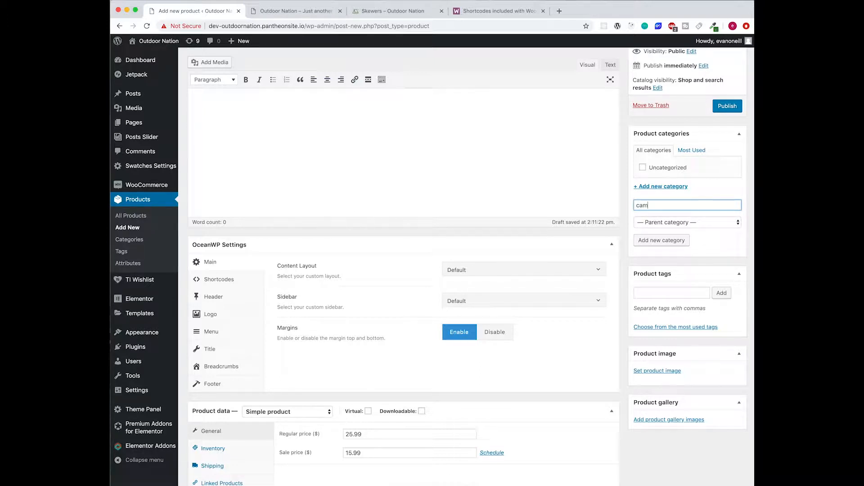
pyautogui.click(661, 240)
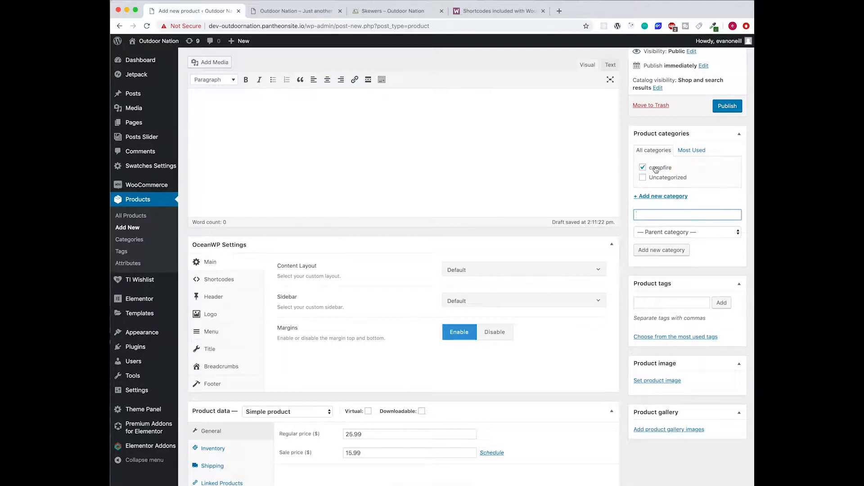
pyautogui.scroll(4, 571, 297)
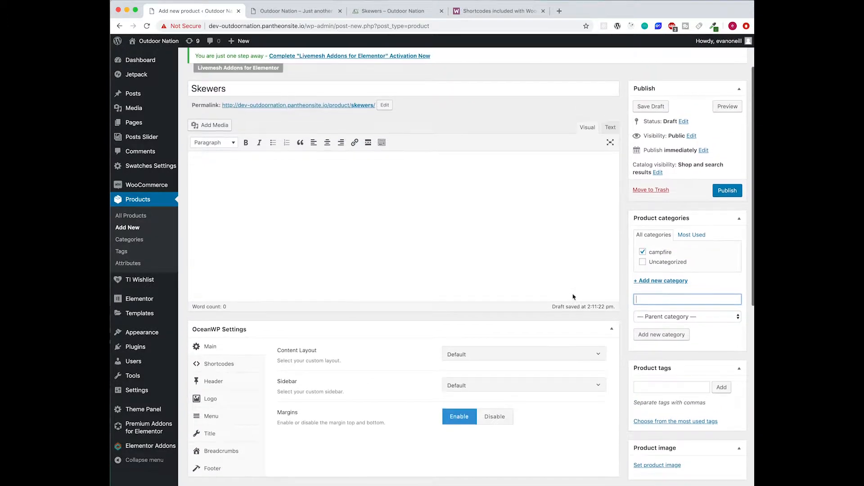
pyautogui.click(726, 188)
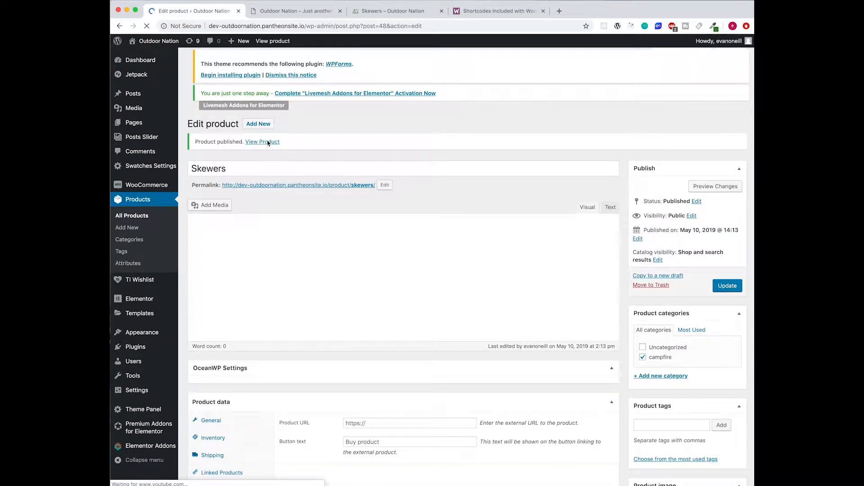
# - Check the live Skewers page via Shop, showing $15.99 under campfire, then reopen its editor
pyautogui.click(301, 16)
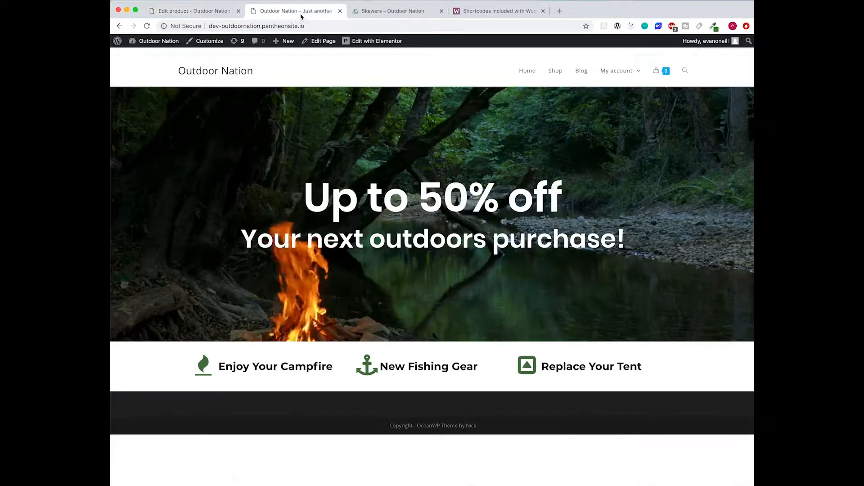
pyautogui.click(559, 72)
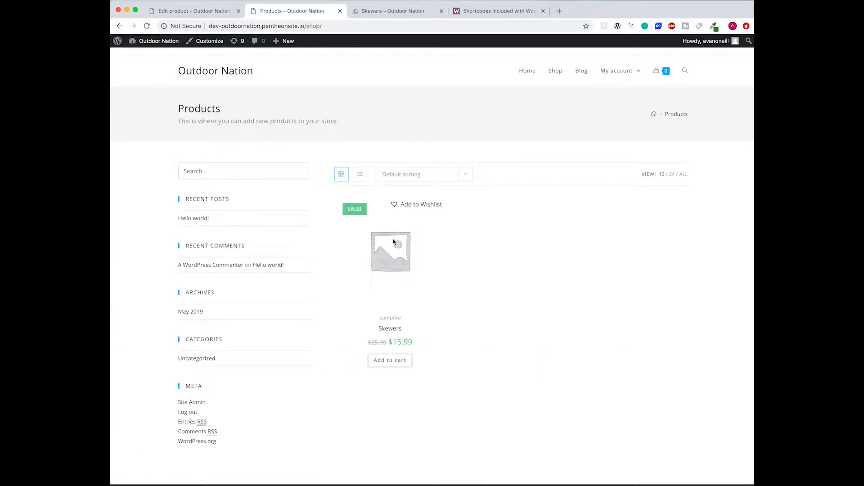
pyautogui.click(398, 332)
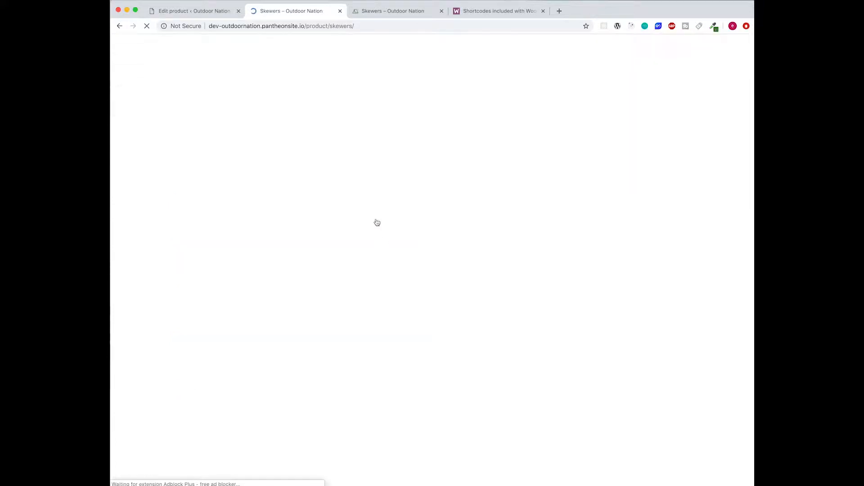
pyautogui.scroll(-2, 498, 198)
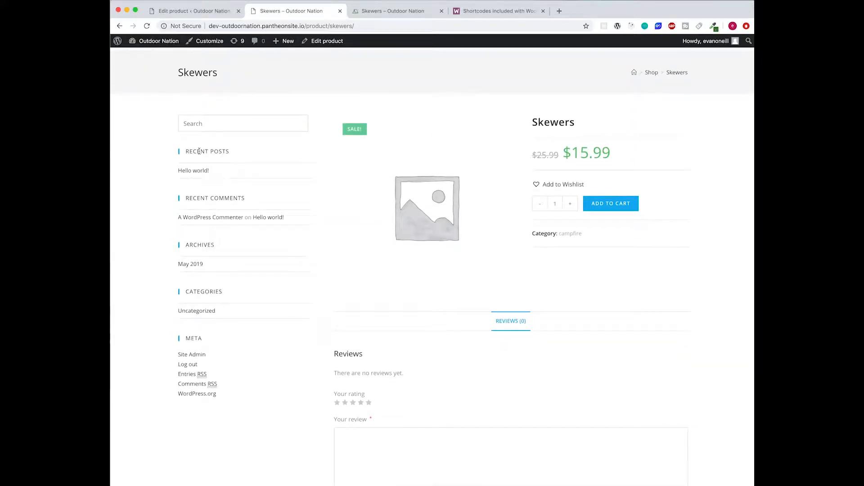
pyautogui.scroll(-3, 359, 348)
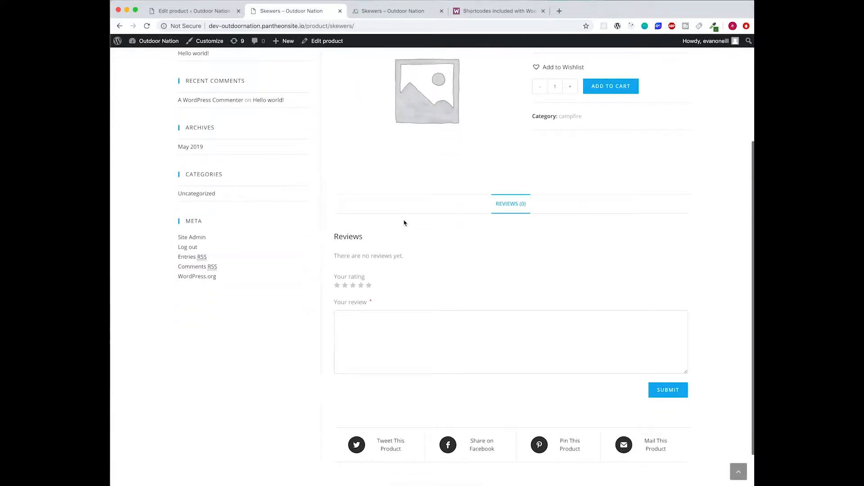
pyautogui.scroll(-2, 371, 318)
pyautogui.scroll(5, 405, 349)
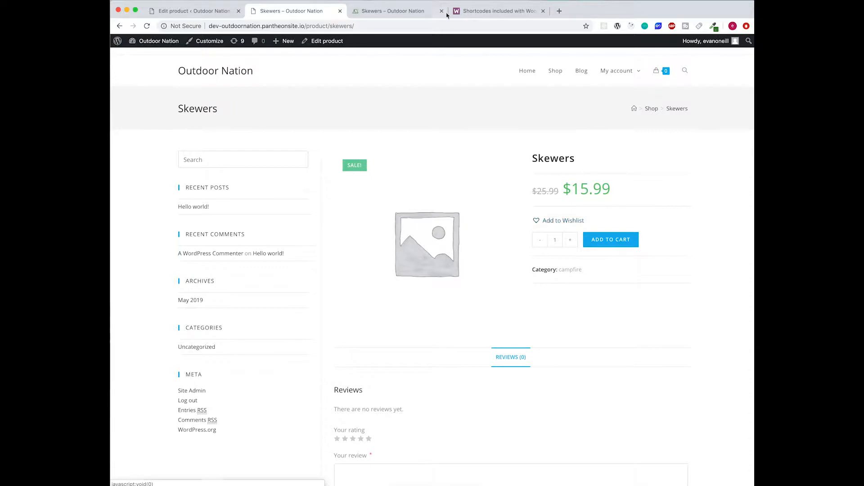
pyautogui.click(191, 15)
pyautogui.scroll(-5, 504, 276)
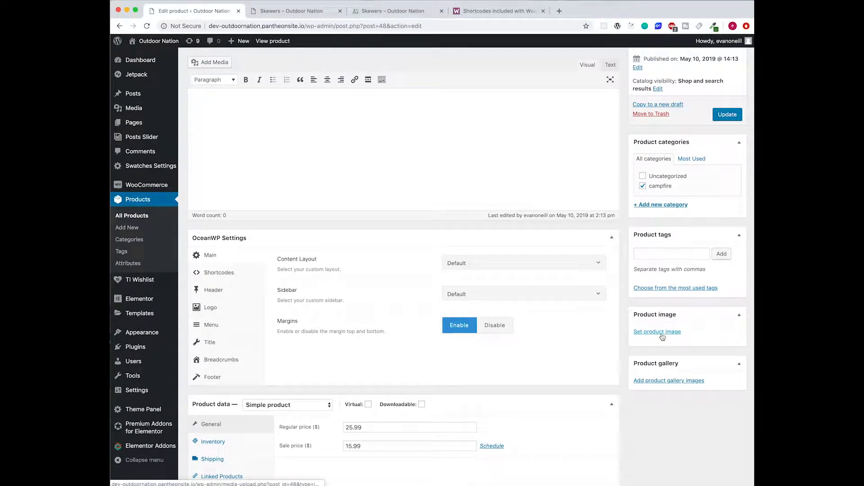
# - Set skewers.jpeg as the product image
pyautogui.click(658, 332)
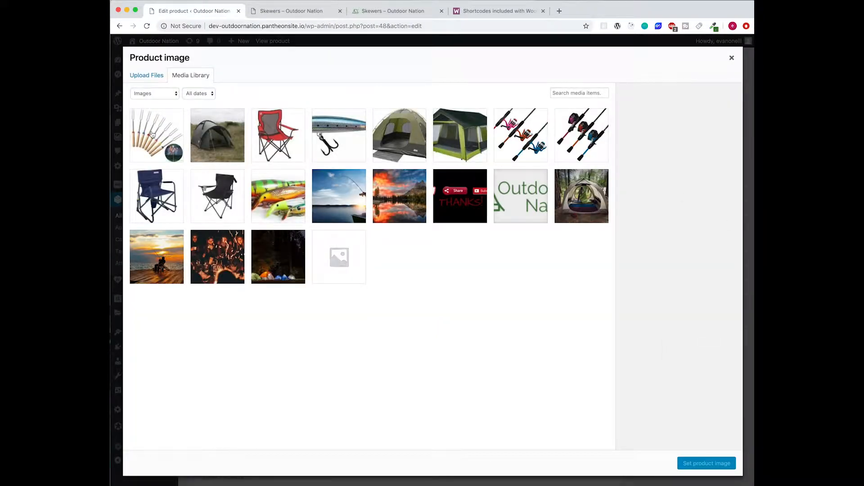
pyautogui.click(171, 137)
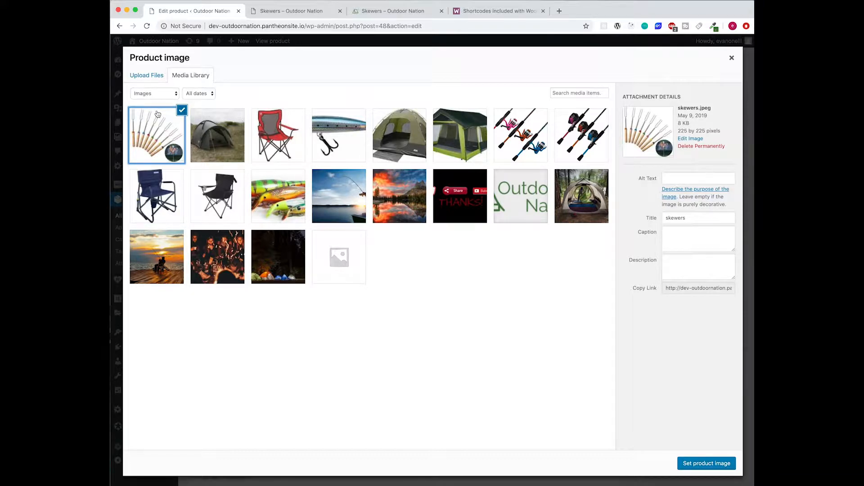
pyautogui.click(702, 469)
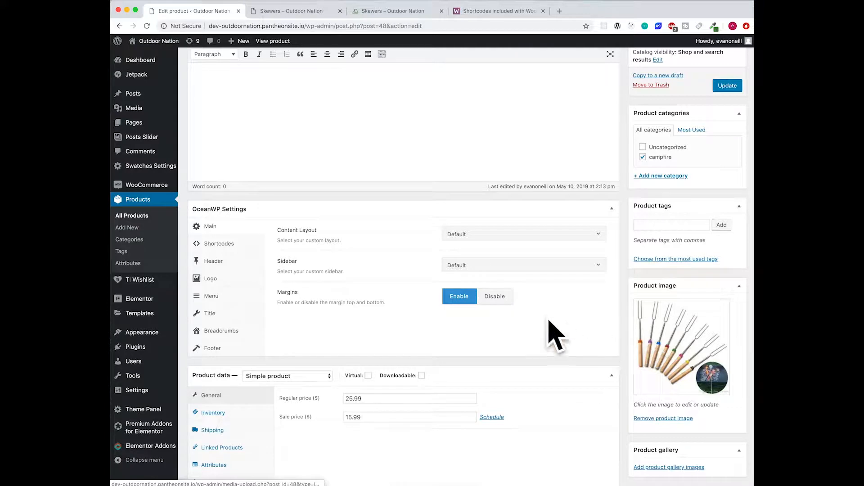
# - Set the OceanWP content layout to Full Width, update the product, and reload its live page
pyautogui.scroll(-2, 583, 331)
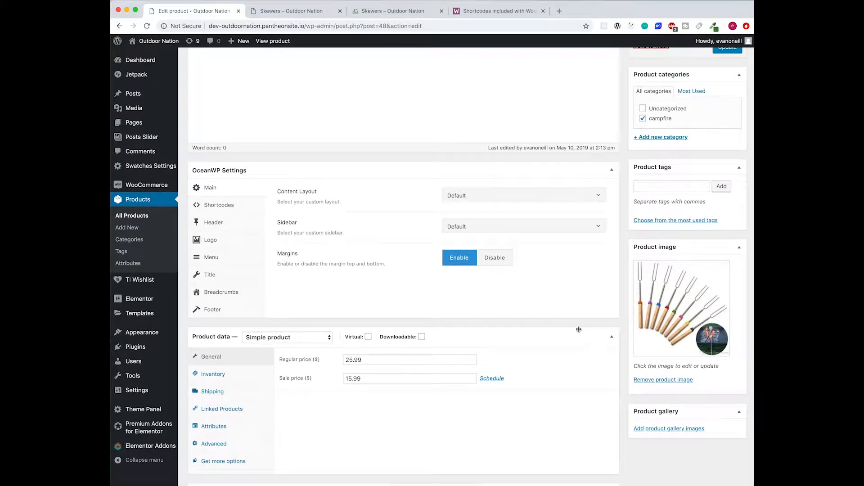
pyautogui.scroll(-3, 594, 329)
pyautogui.scroll(4, 603, 326)
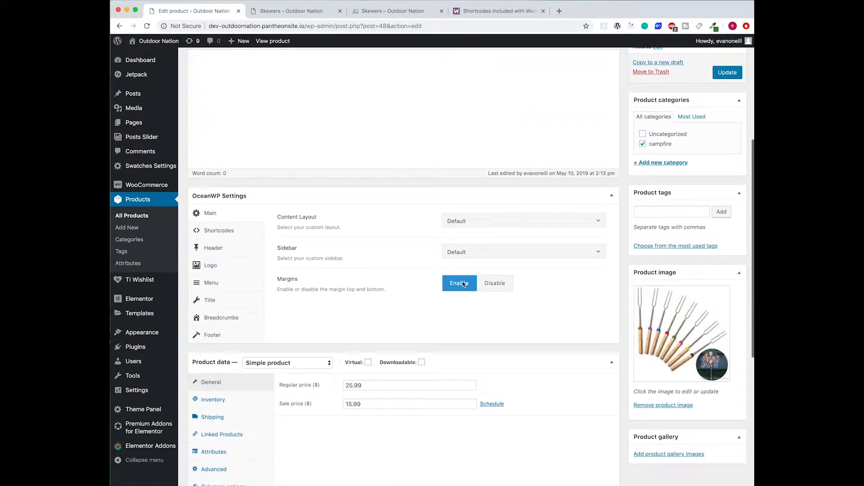
pyautogui.click(510, 223)
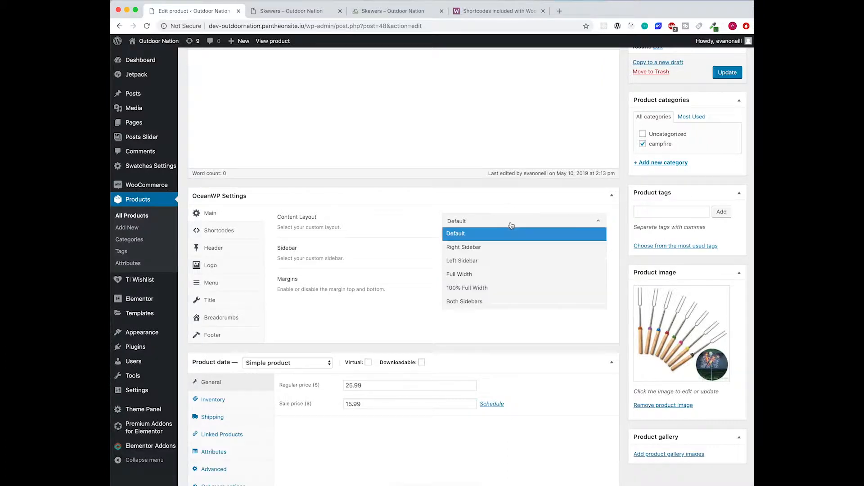
pyautogui.click(514, 279)
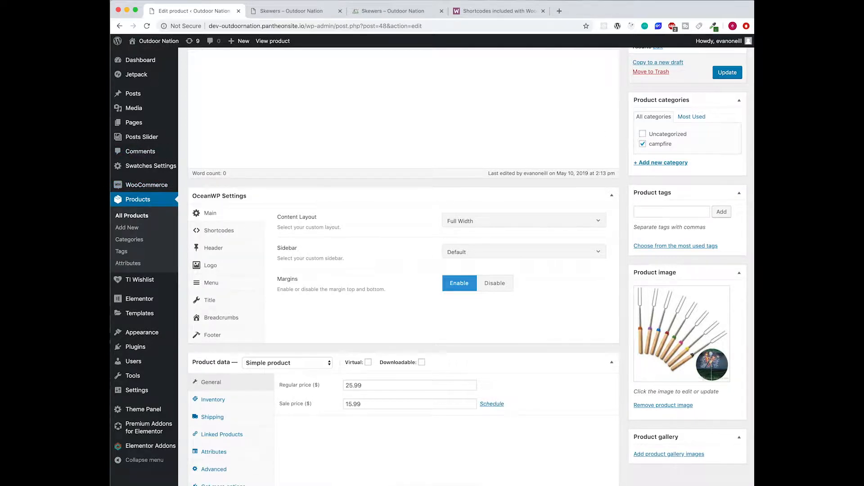
pyautogui.click(737, 72)
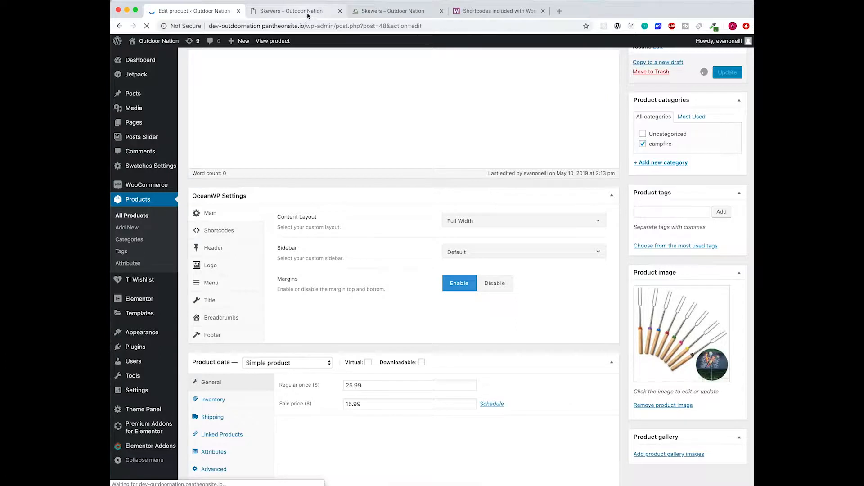
pyautogui.click(313, 14)
pyautogui.click(147, 25)
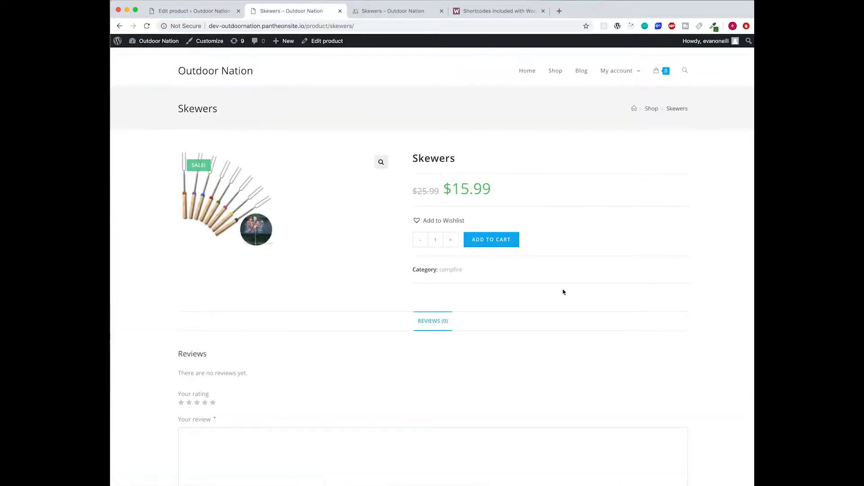
# - Look over the full-width Skewers page, then go back to the Edit product tab
pyautogui.scroll(-2, 332, 203)
pyautogui.scroll(2, 333, 202)
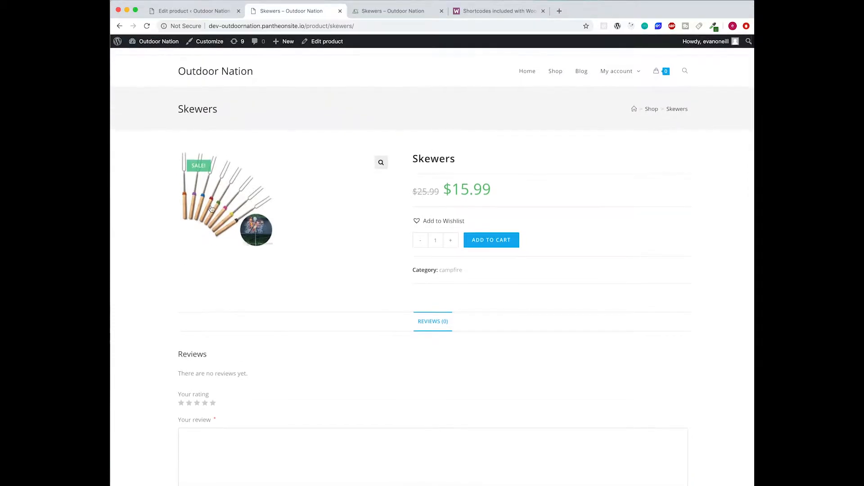
pyautogui.scroll(-1, 374, 333)
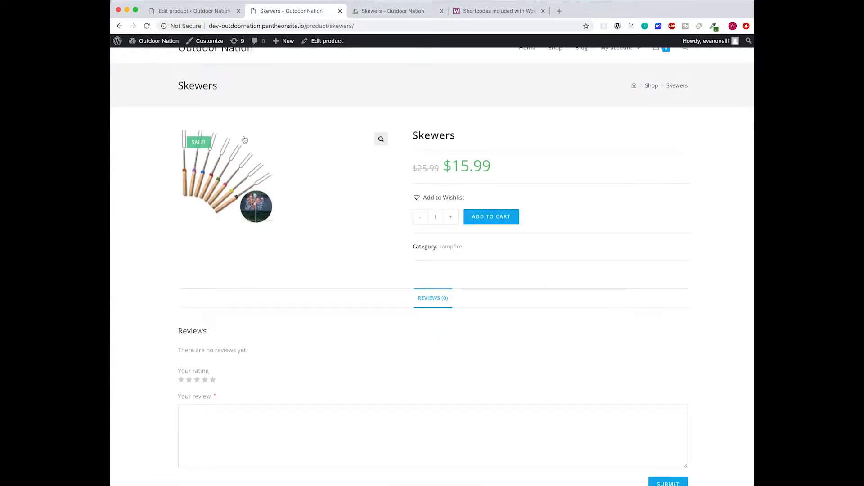
pyautogui.scroll(-5, 450, 212)
pyautogui.scroll(7, 464, 221)
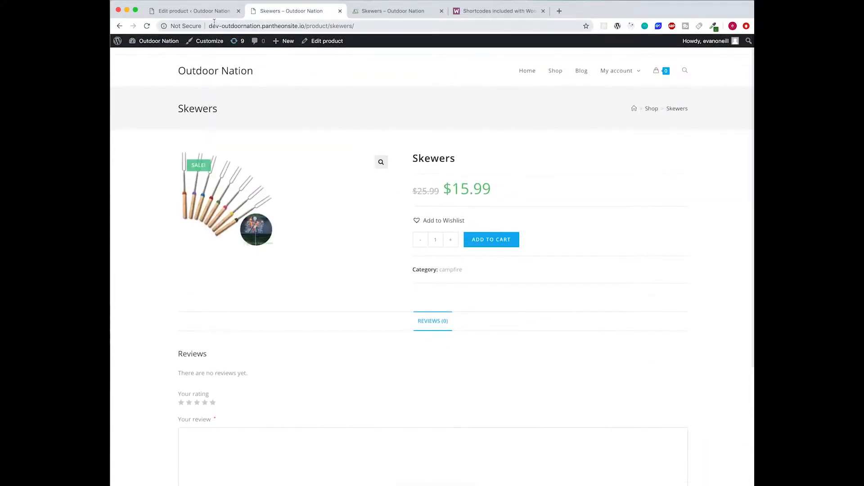
pyautogui.click(215, 13)
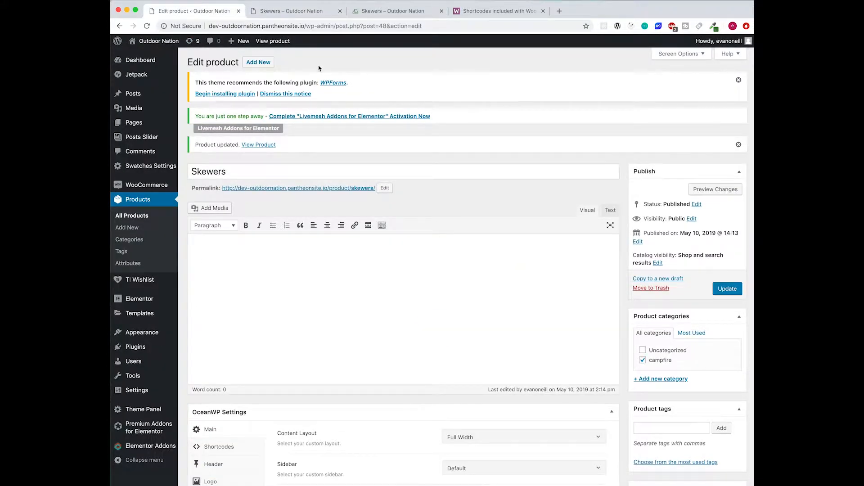
# - Paste the reference site's five Skewers feature bullets into the short description
pyautogui.click(353, 276)
pyautogui.click(364, 12)
pyautogui.moveTo(640, 322); pyautogui.dragTo(422, 212)
pyautogui.press('super+c')
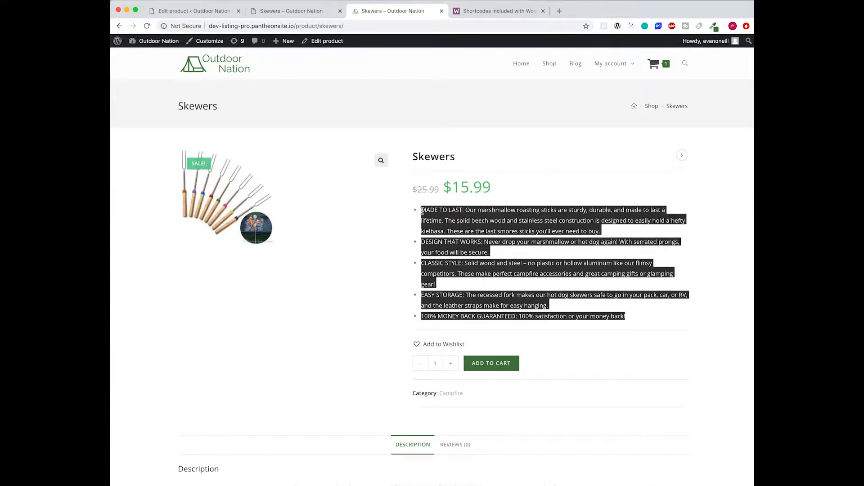
pyautogui.click(197, 12)
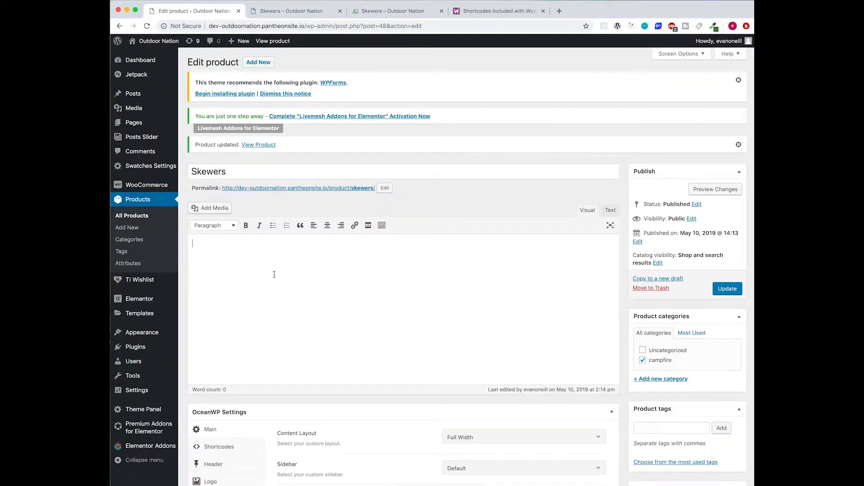
pyautogui.scroll(-10, 330, 301)
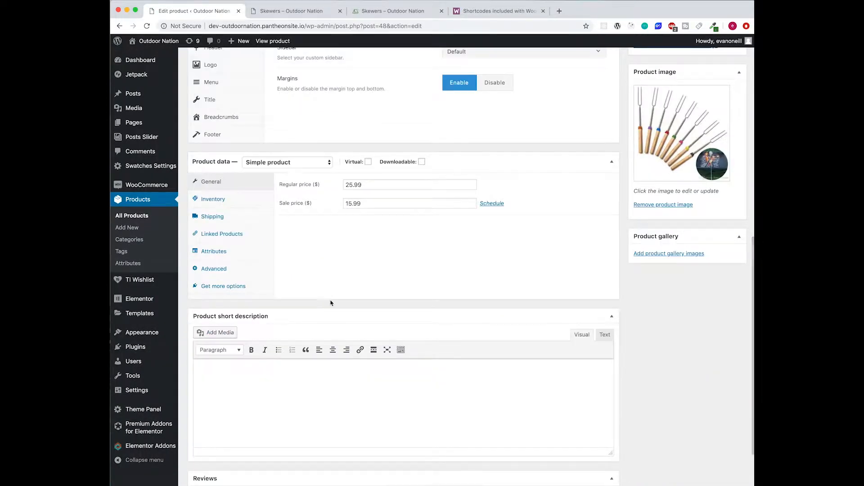
pyautogui.scroll(-1, 331, 302)
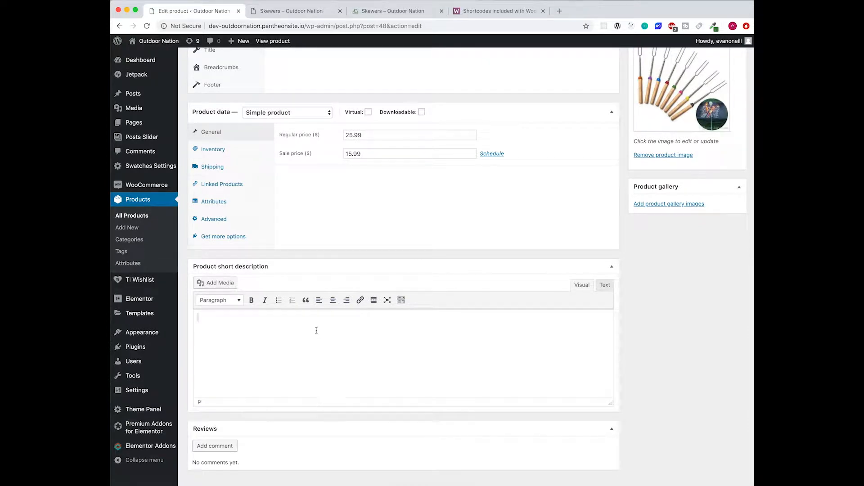
pyautogui.press('super+v')
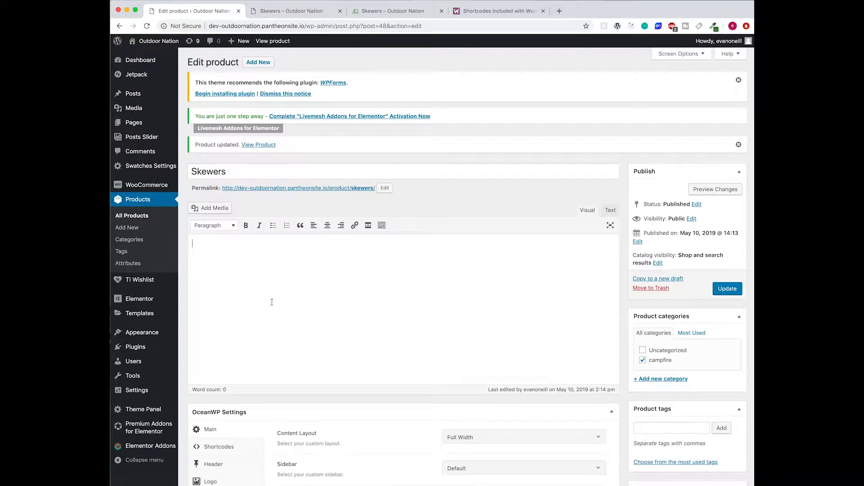
# - Paste the reference site's full Skewers description into the main description and update the product
pyautogui.click(378, 11)
pyautogui.scroll(-10, 387, 225)
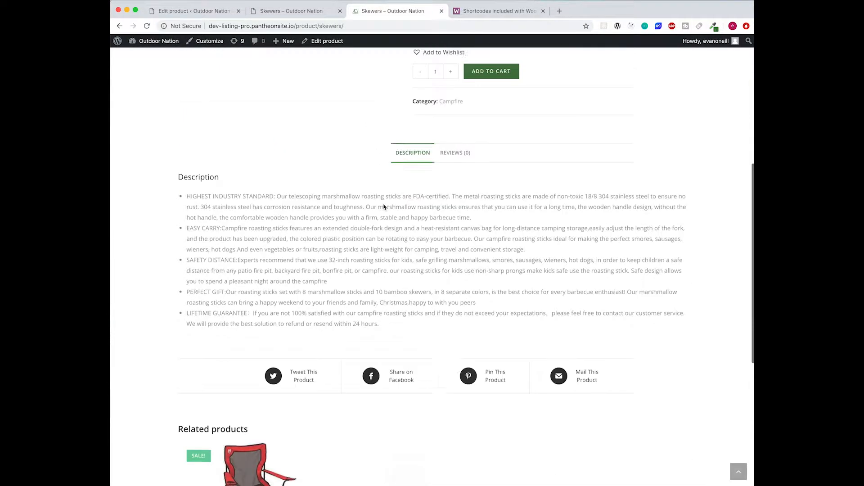
pyautogui.moveTo(395, 295); pyautogui.dragTo(195, 155)
pyautogui.click(194, 11)
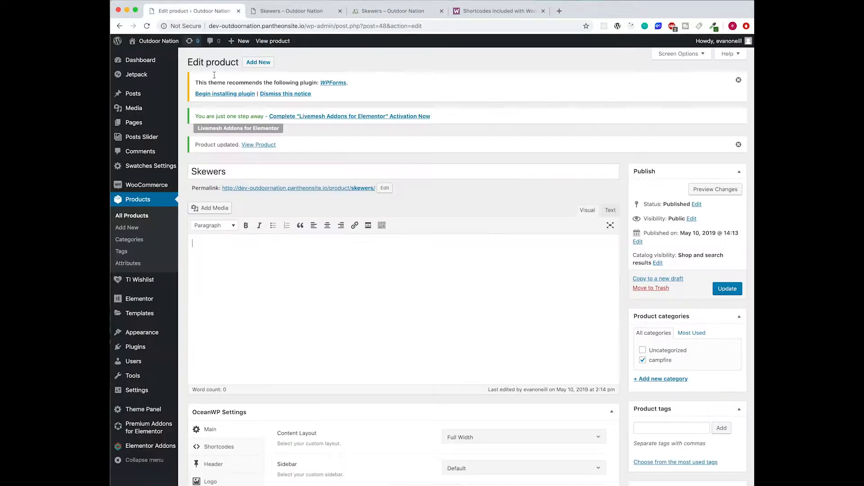
pyautogui.click(353, 277)
pyautogui.press('super+v')
pyautogui.scroll(-10, 342, 315)
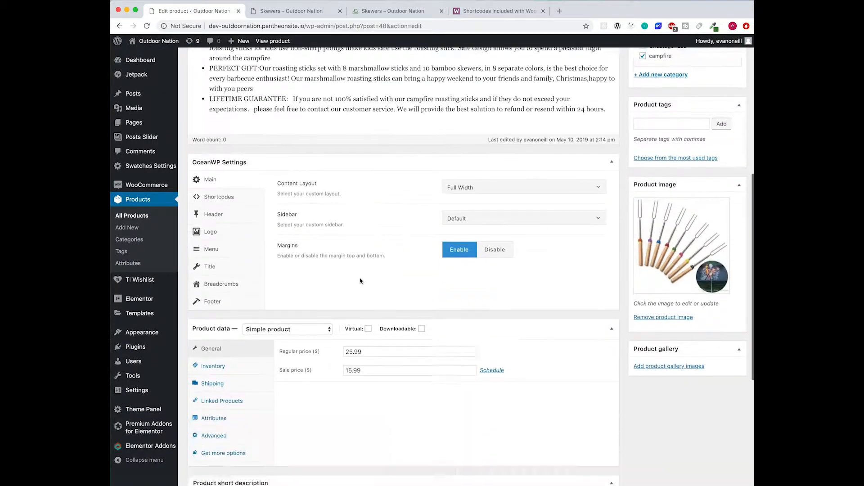
pyautogui.scroll(-3, 411, 388)
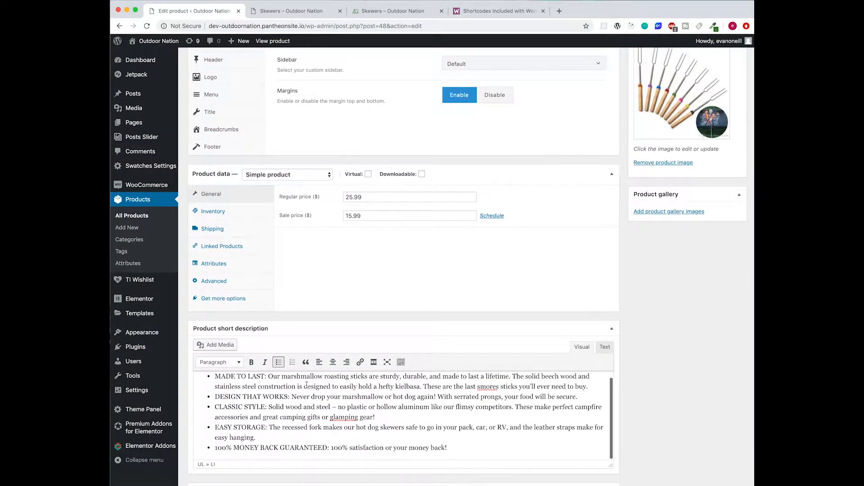
pyautogui.scroll(3, 410, 388)
pyautogui.scroll(6, 410, 388)
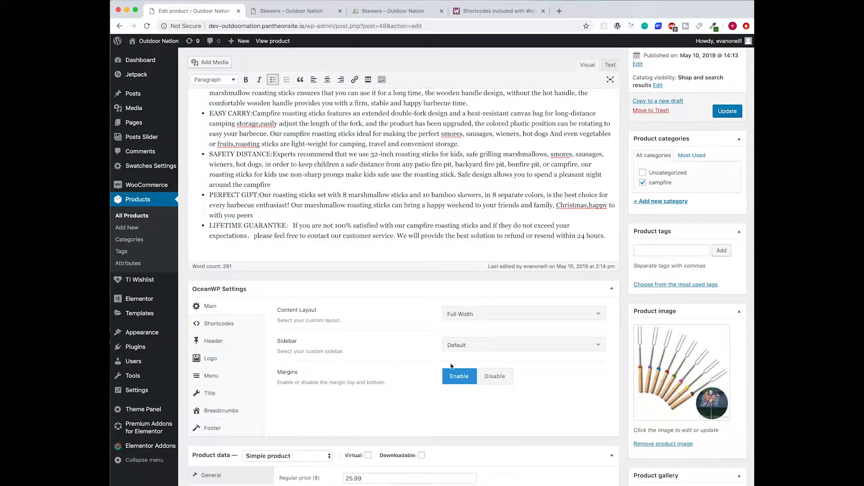
pyautogui.click(721, 113)
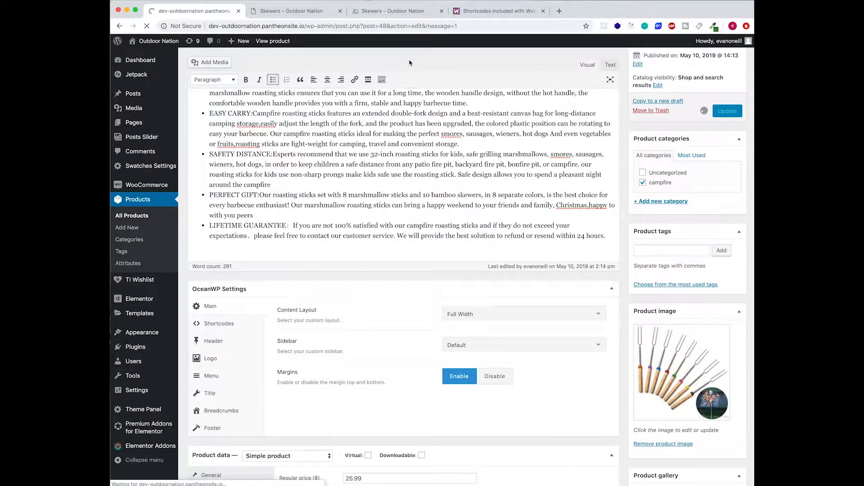
# - Reload the live Skewers page and compare its bulleted descriptions with the reference site's
pyautogui.click(306, 13)
pyautogui.click(146, 25)
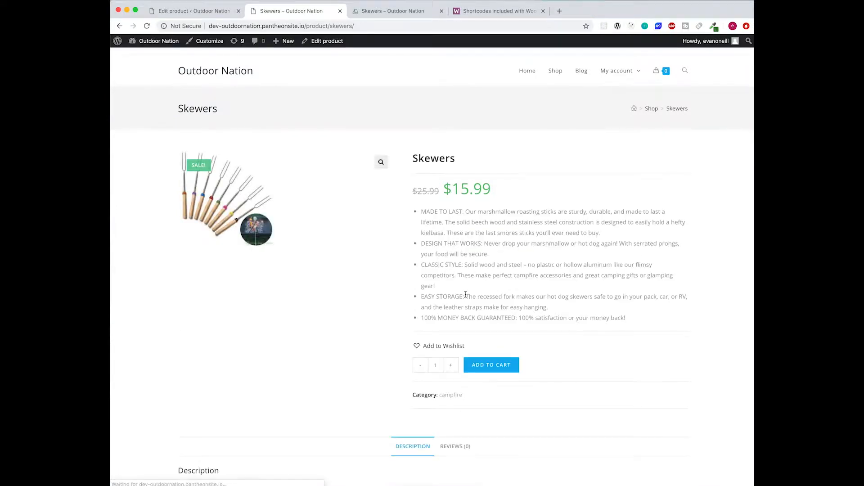
pyautogui.scroll(-2, 468, 291)
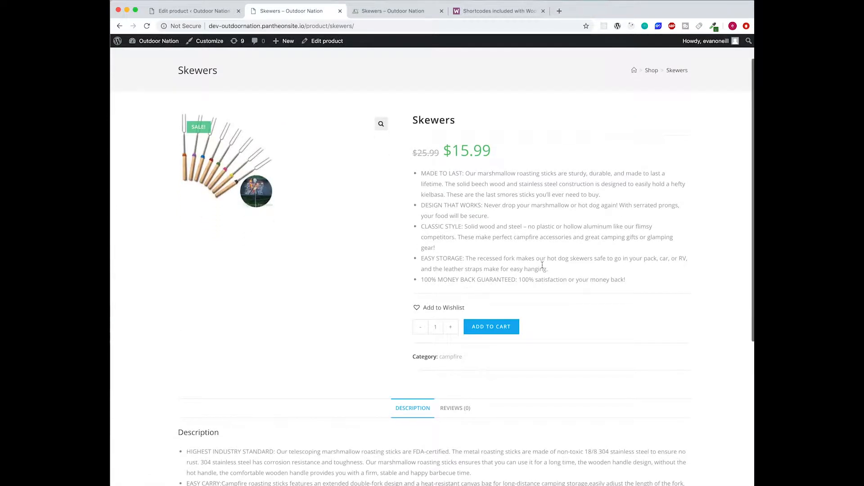
pyautogui.click(390, 14)
pyautogui.scroll(10, 389, 171)
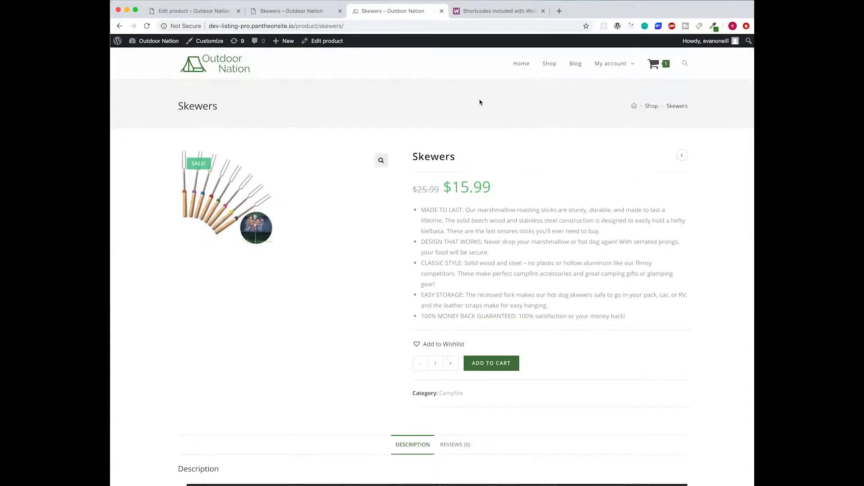
pyautogui.scroll(-5, 460, 135)
pyautogui.scroll(2, 460, 135)
pyautogui.click(315, 12)
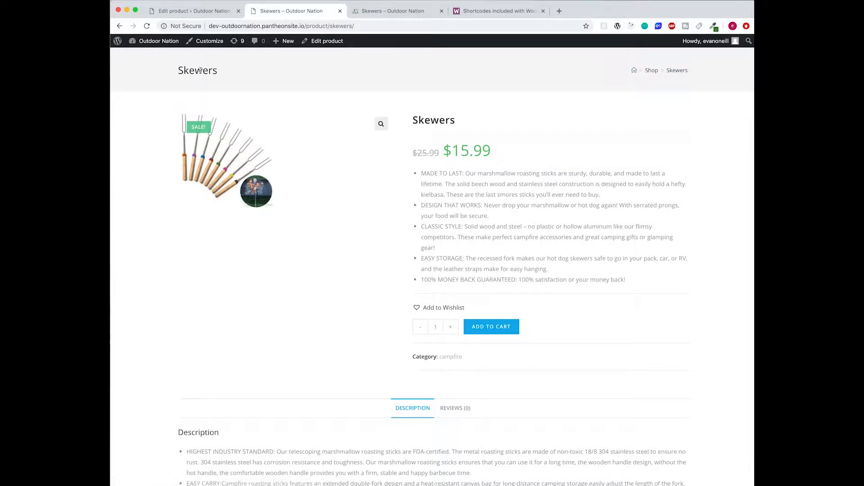
pyautogui.scroll(1, 460, 99)
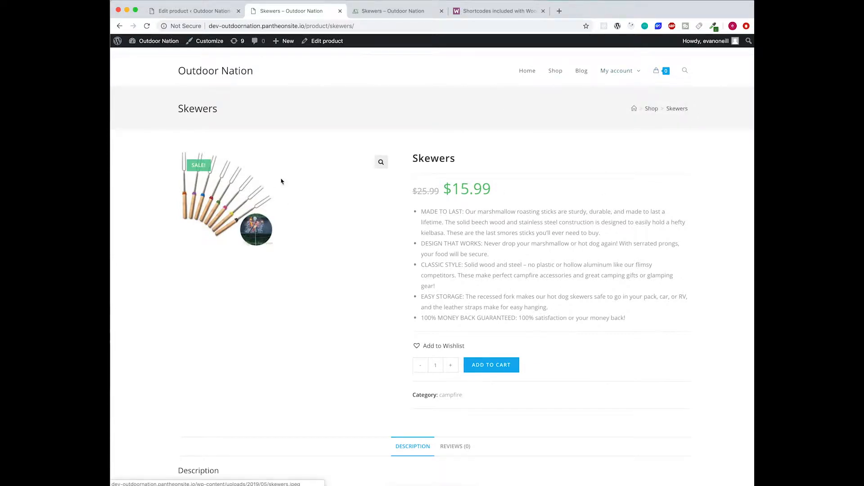
pyautogui.scroll(-1, 386, 185)
pyautogui.scroll(-10, 386, 185)
pyautogui.scroll(10, 386, 185)
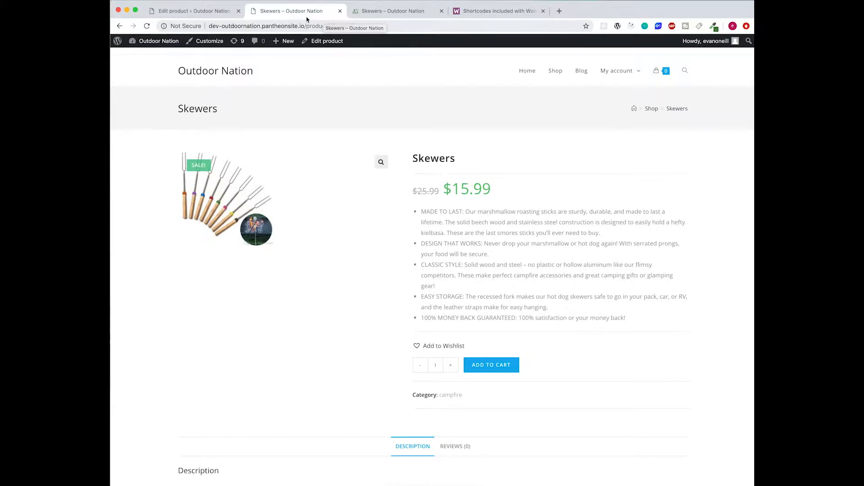
# - Update the Skewers product again and begin adding a new product
pyautogui.click(215, 12)
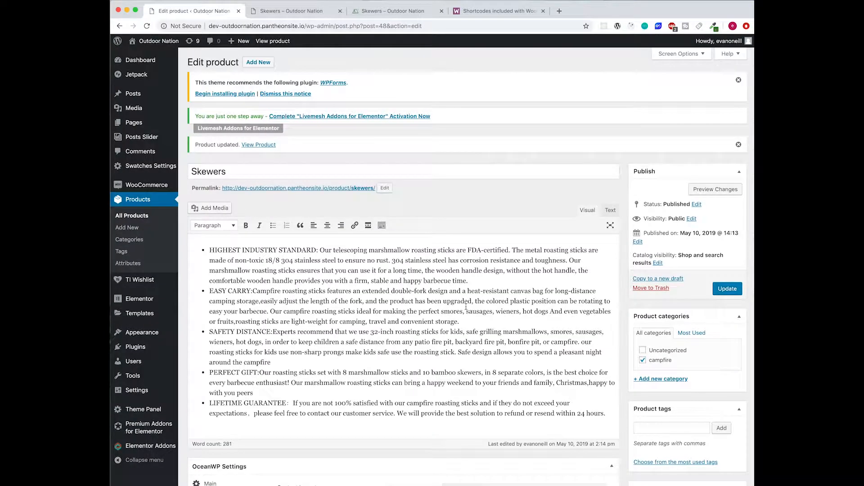
pyautogui.scroll(-1, 466, 307)
pyautogui.click(728, 258)
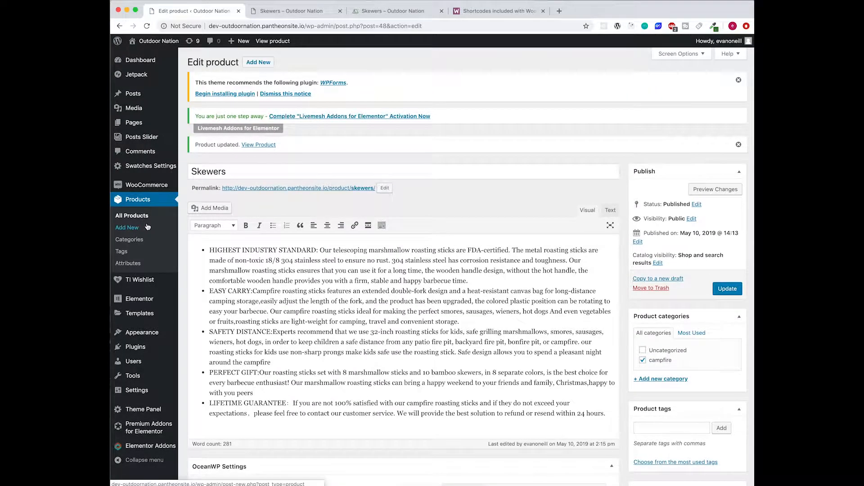
pyautogui.scroll(-5, 171, 288)
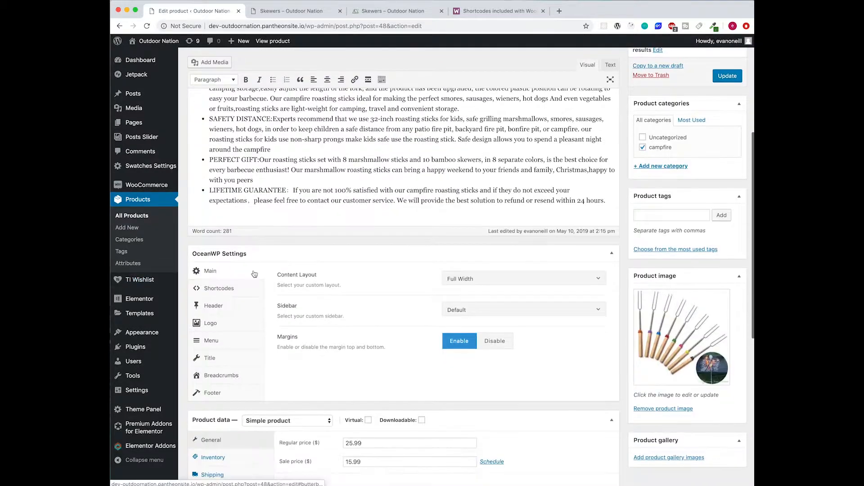
pyautogui.click(132, 229)
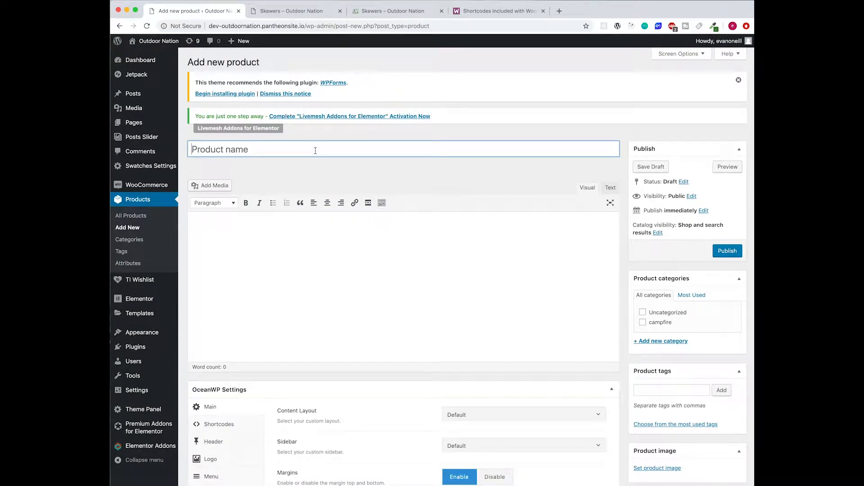
# - Title the new product 'Chairs' and file it under the campfire category
pyautogui.write('Chairs')
pyautogui.click(360, 242)
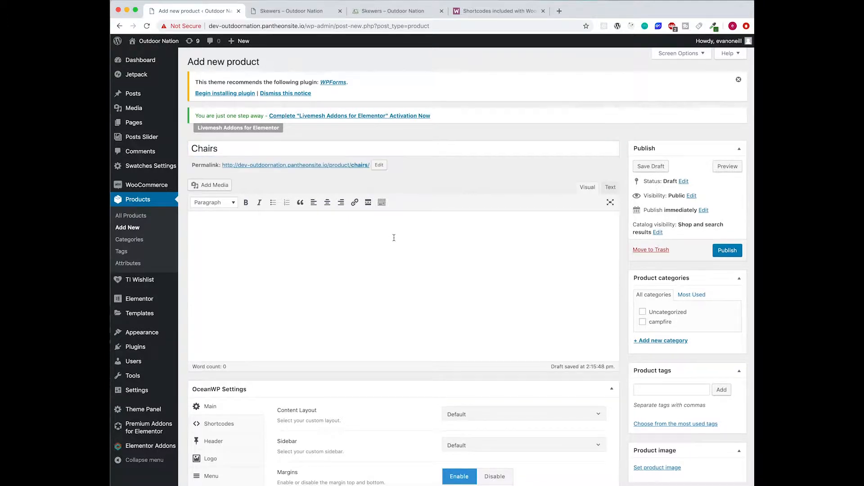
pyautogui.scroll(-3, 389, 239)
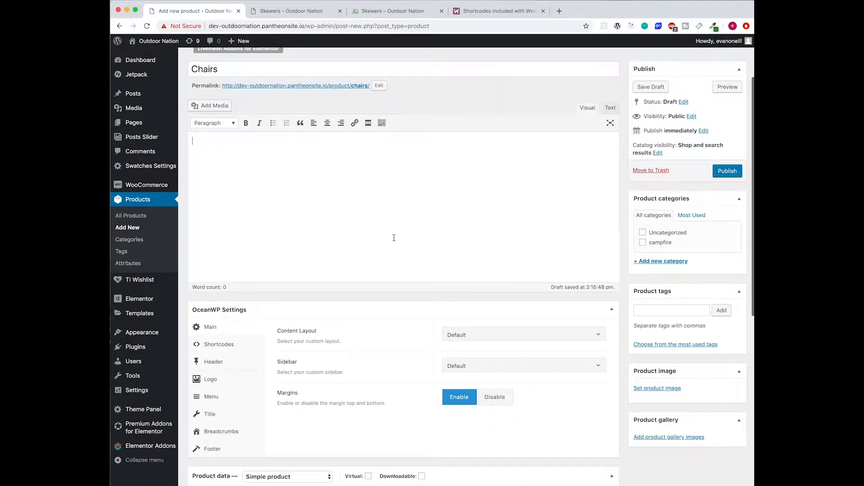
pyautogui.click(642, 244)
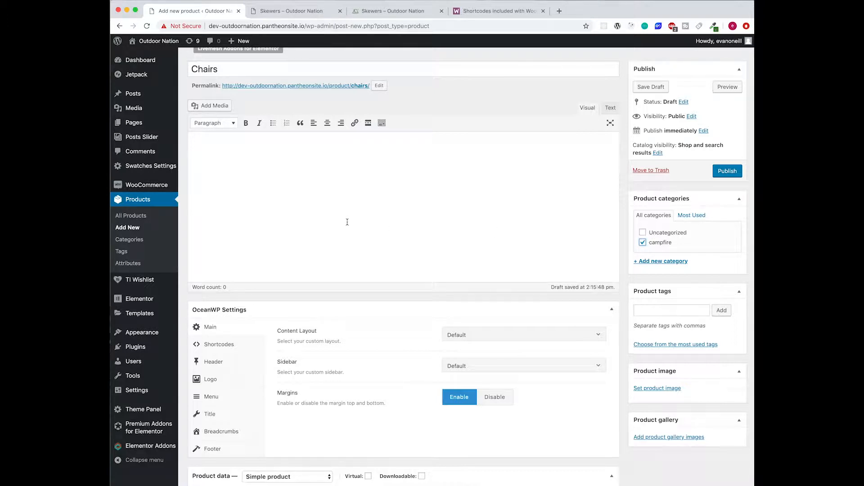
# - Set the OceanWP content layout to Full Width
pyautogui.scroll(-3, 347, 221)
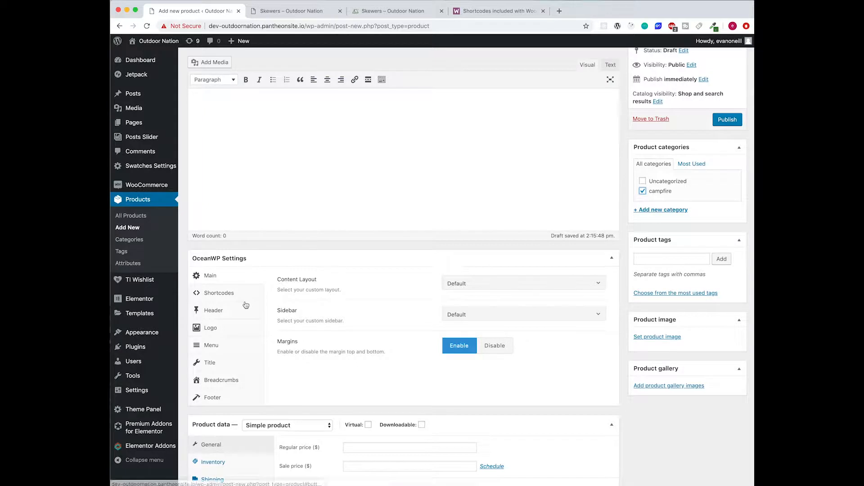
pyautogui.click(507, 284)
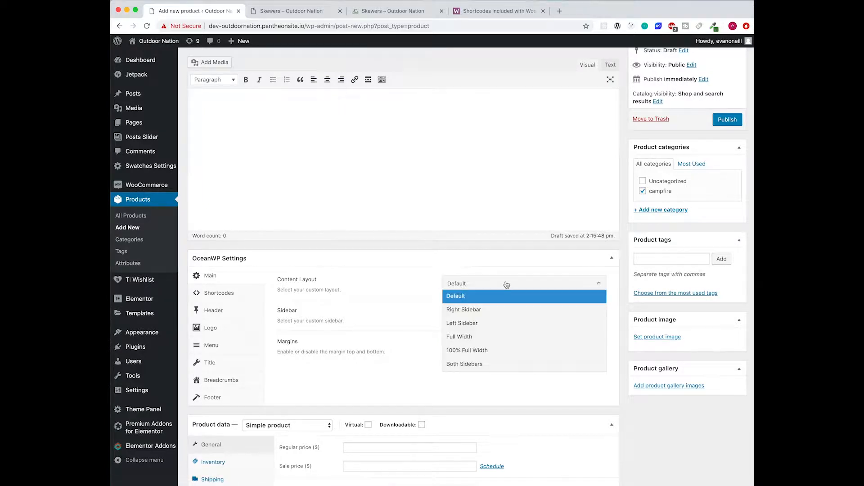
pyautogui.click(488, 338)
pyautogui.scroll(-2, 333, 287)
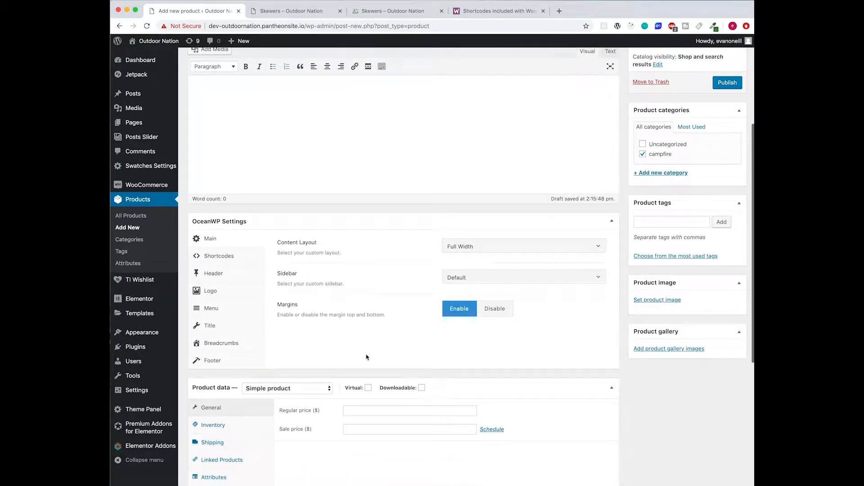
pyautogui.scroll(-8, 252, 315)
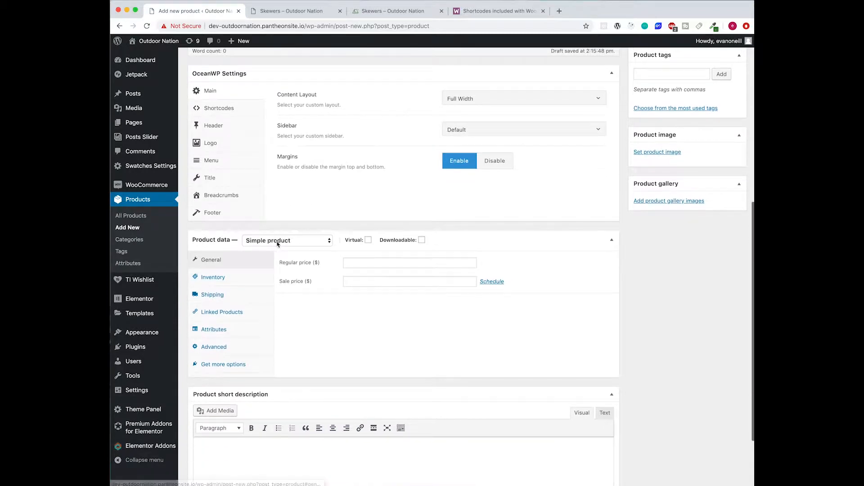
# - Make Chairs a Variable product and add a new custom attribute
pyautogui.click(278, 242)
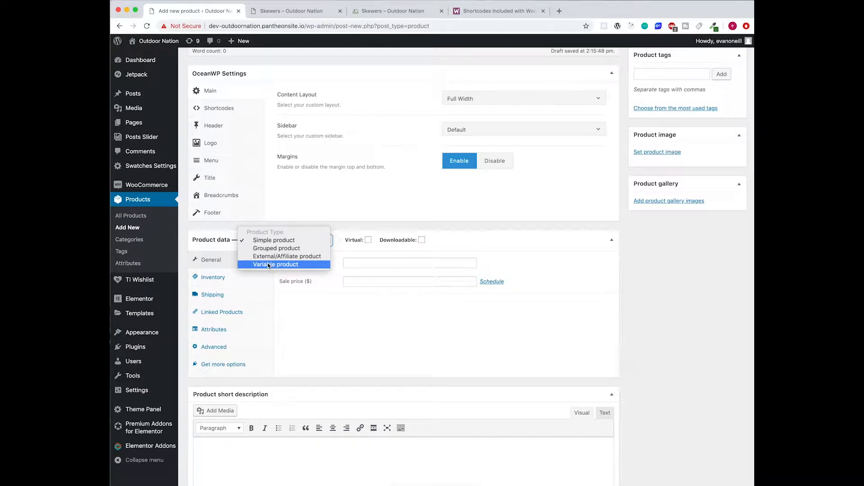
pyautogui.click(268, 264)
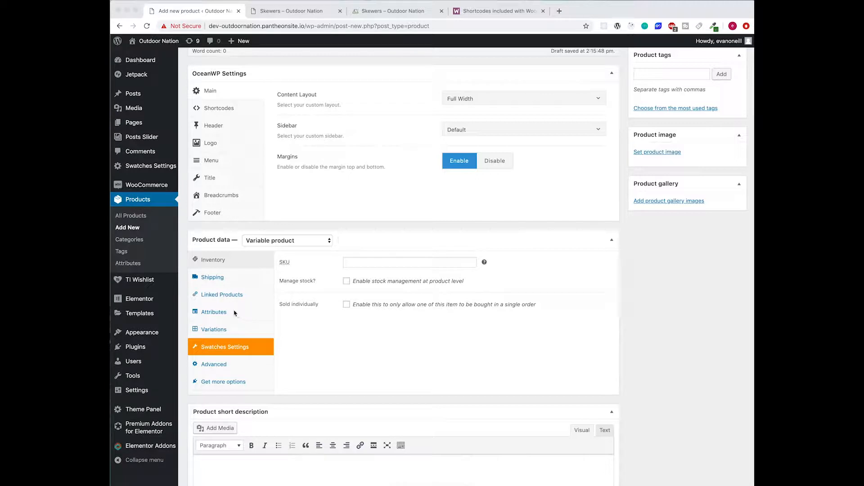
pyautogui.click(217, 312)
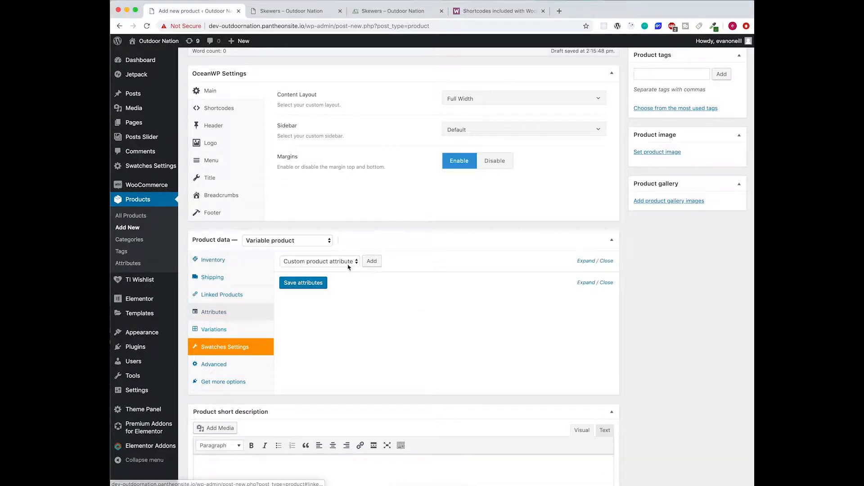
pyautogui.click(372, 262)
# - Name the attribute 'color' with values Red, Blue and Black, used for variations, and save it
pyautogui.click(313, 309)
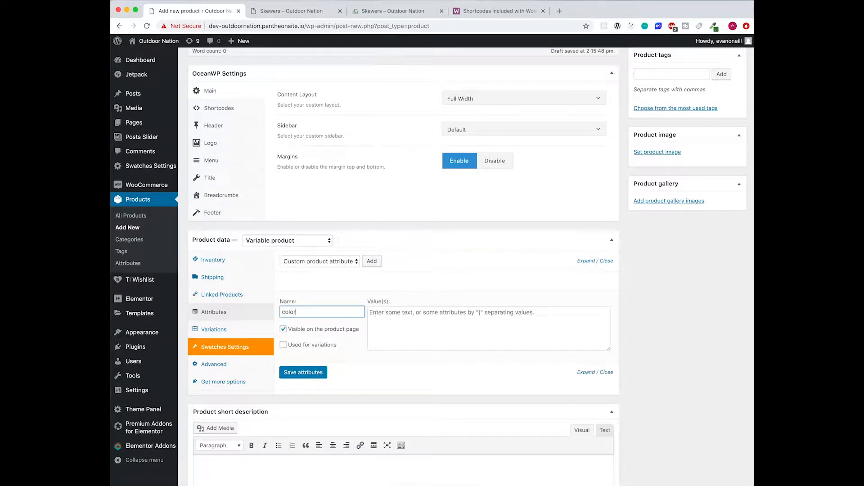
pyautogui.write('color')
pyautogui.click(432, 323)
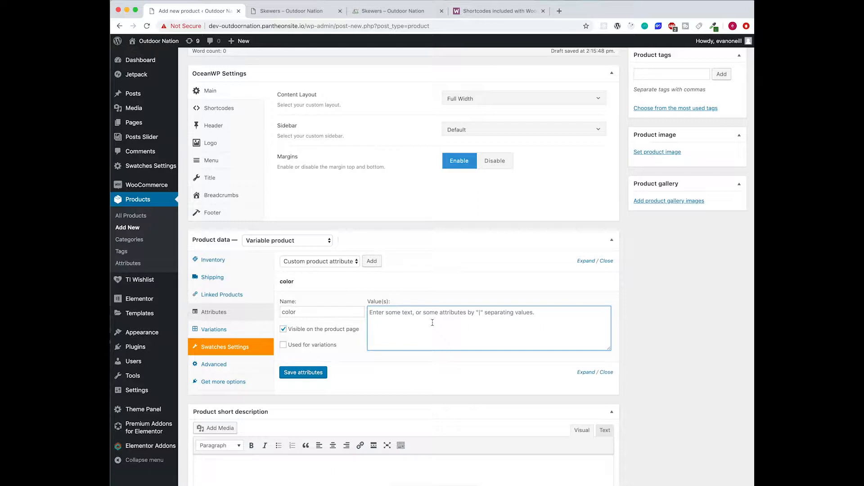
pyautogui.write('Red|Blue|Black')
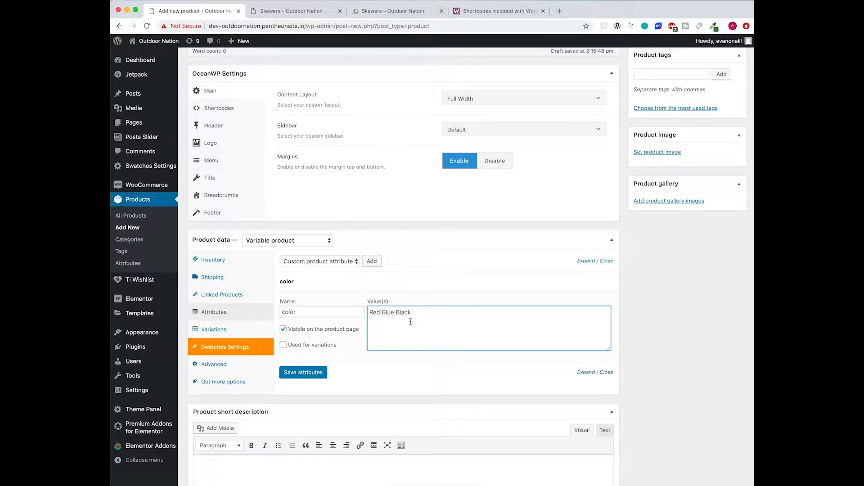
pyautogui.click(395, 312)
pyautogui.click(283, 346)
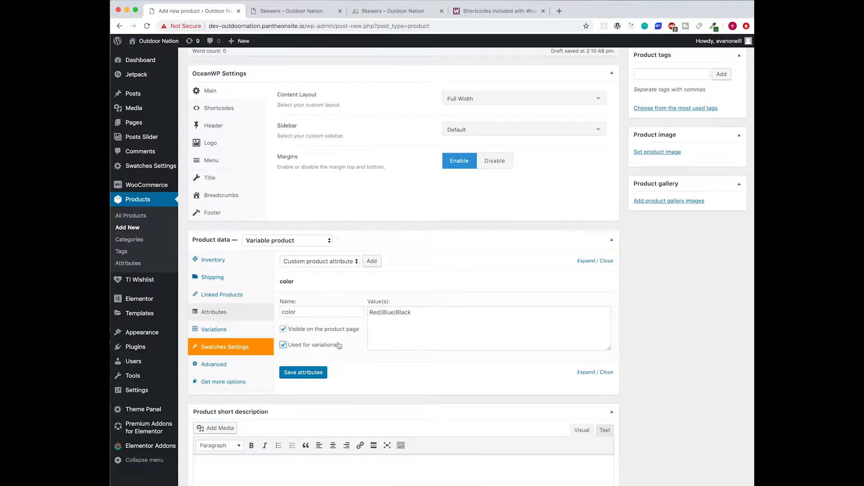
pyautogui.click(310, 374)
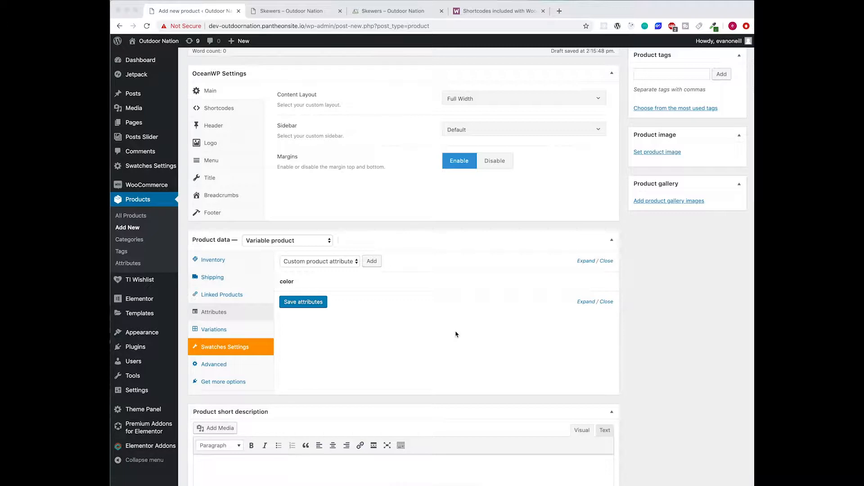
# - Create variations from all attributes, confirming the three Red, Blue and Black variations added
pyautogui.click(409, 325)
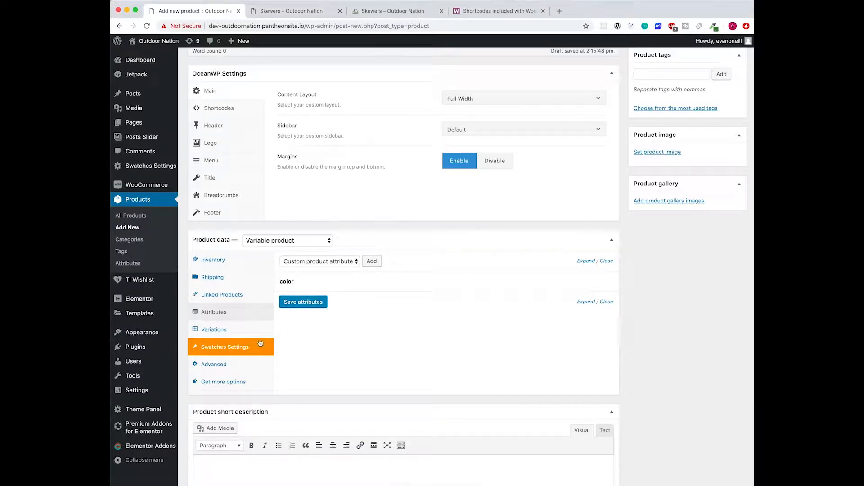
pyautogui.click(241, 330)
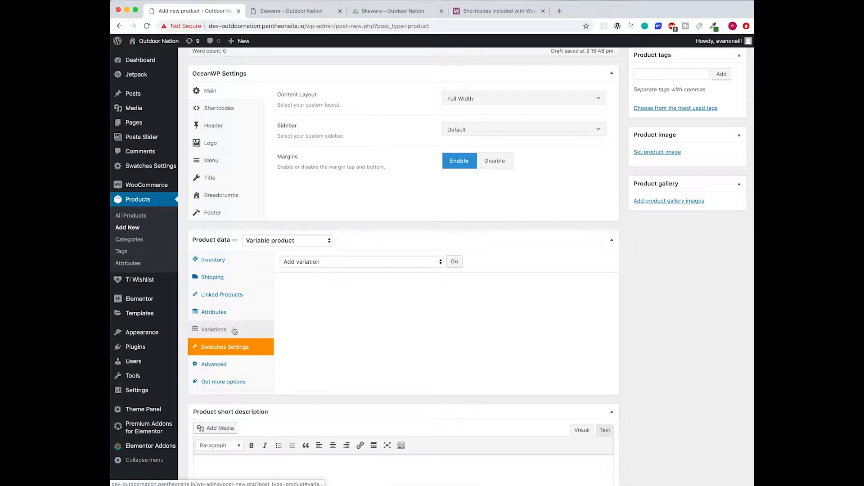
pyautogui.click(377, 263)
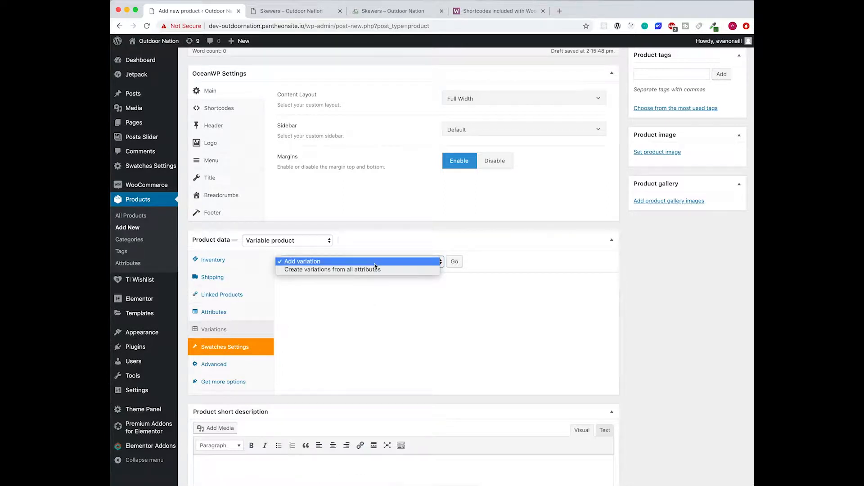
pyautogui.click(375, 270)
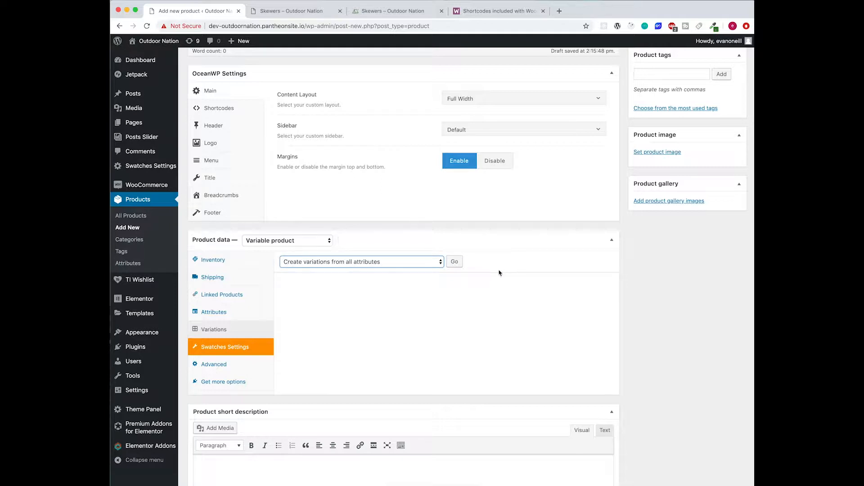
pyautogui.click(453, 264)
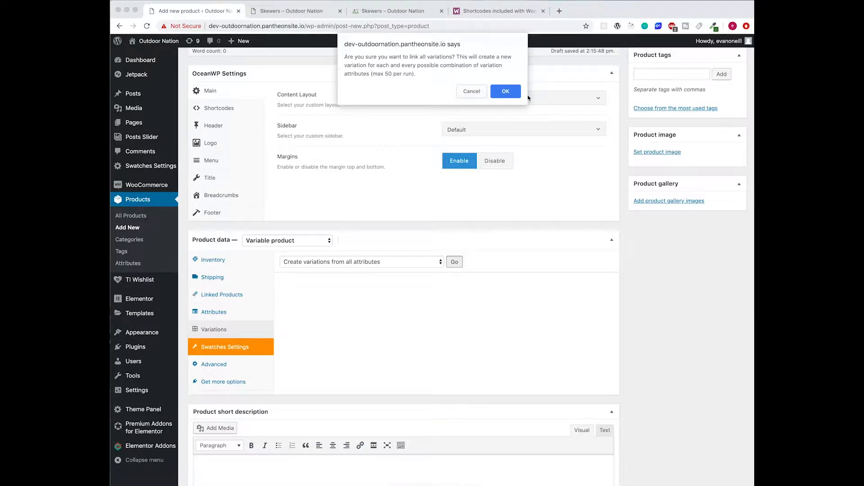
pyautogui.click(505, 92)
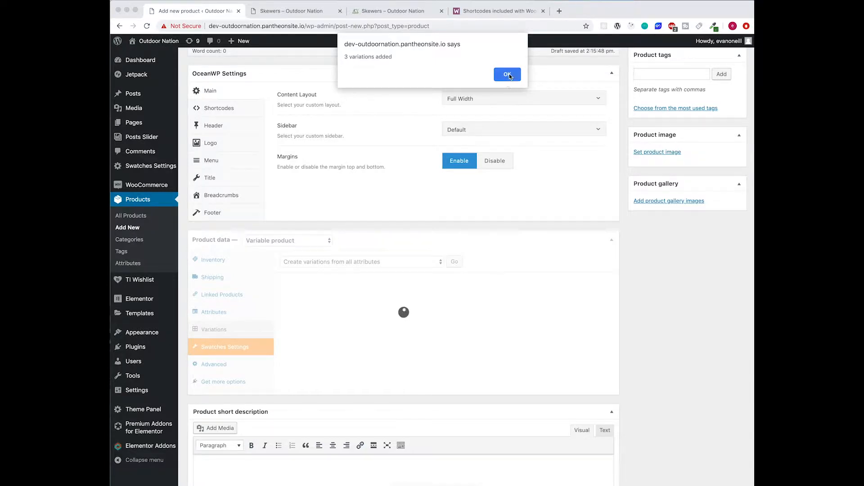
pyautogui.click(507, 74)
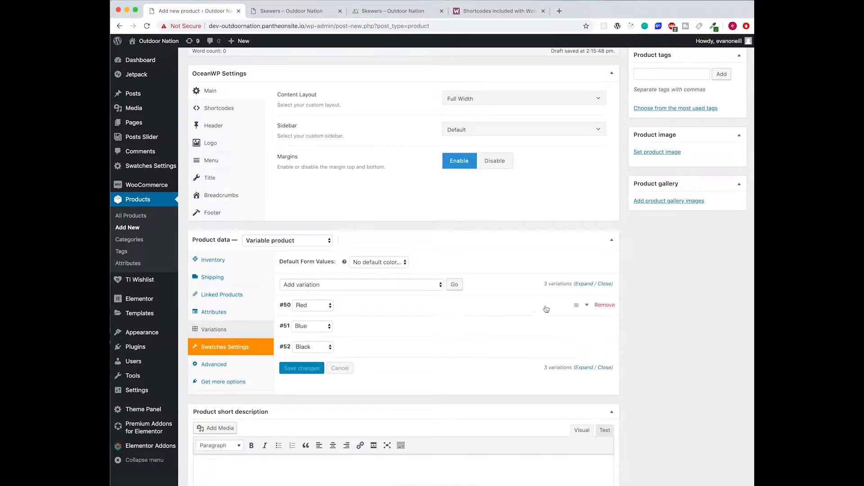
# - Make Red the default colour and give variation #50 the orange chair image
pyautogui.click(379, 264)
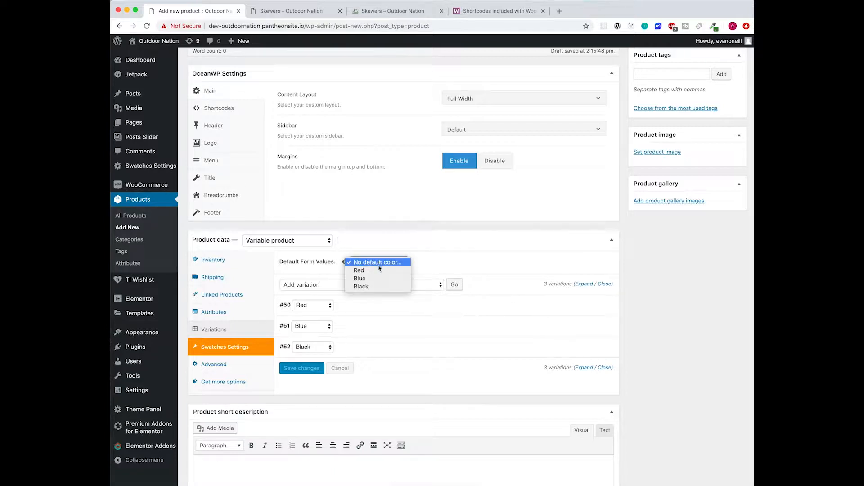
pyautogui.click(376, 270)
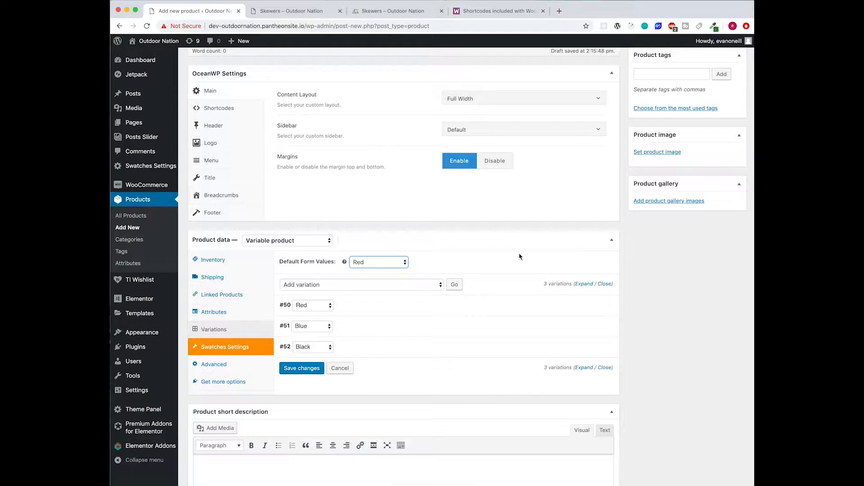
pyautogui.click(575, 307)
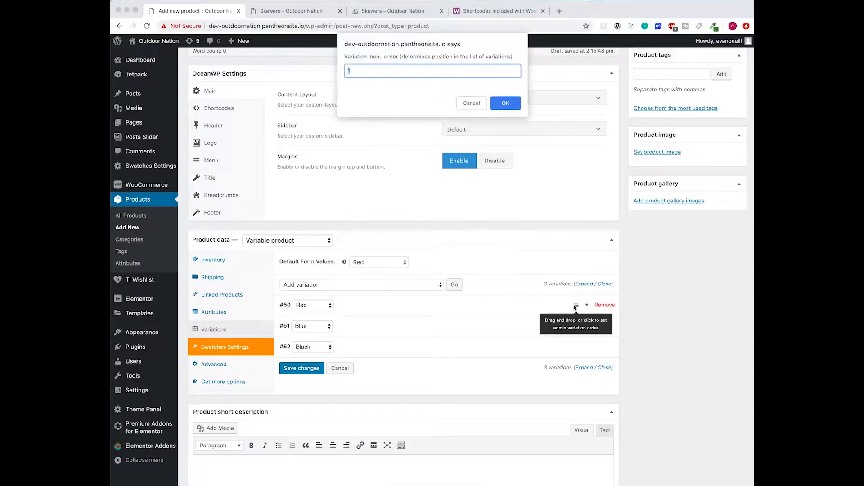
pyautogui.click(477, 103)
pyautogui.click(530, 300)
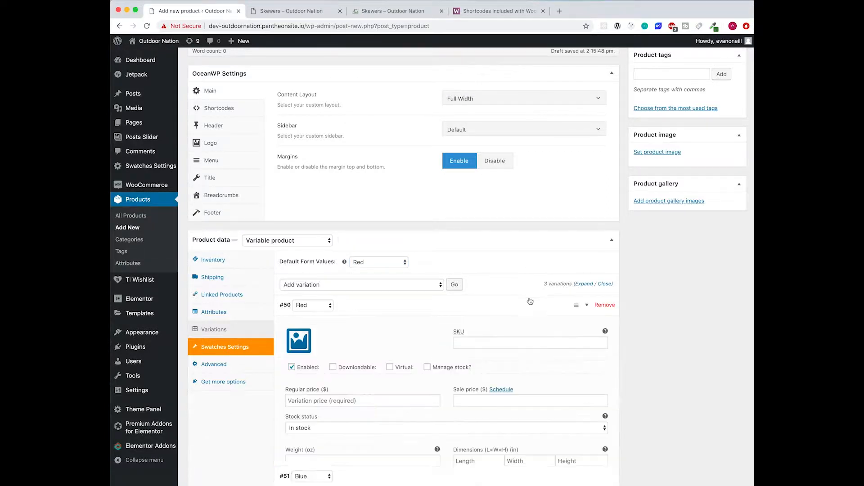
pyautogui.scroll(-5, 381, 338)
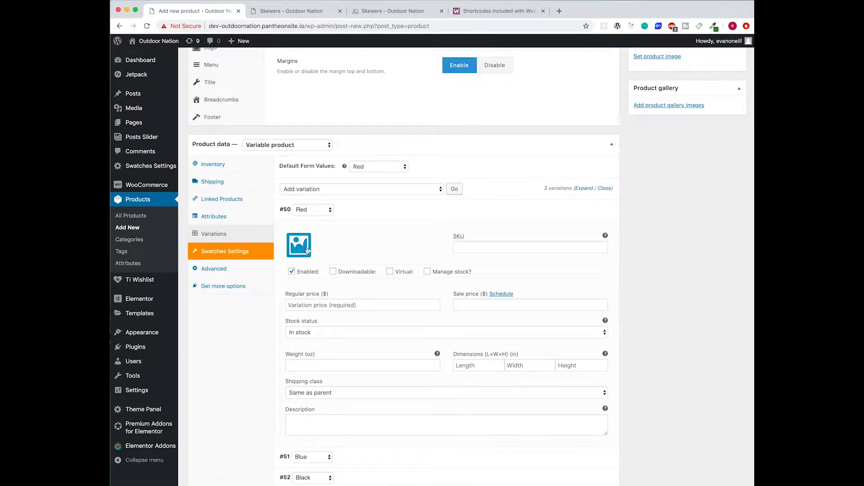
pyautogui.click(304, 250)
pyautogui.click(284, 140)
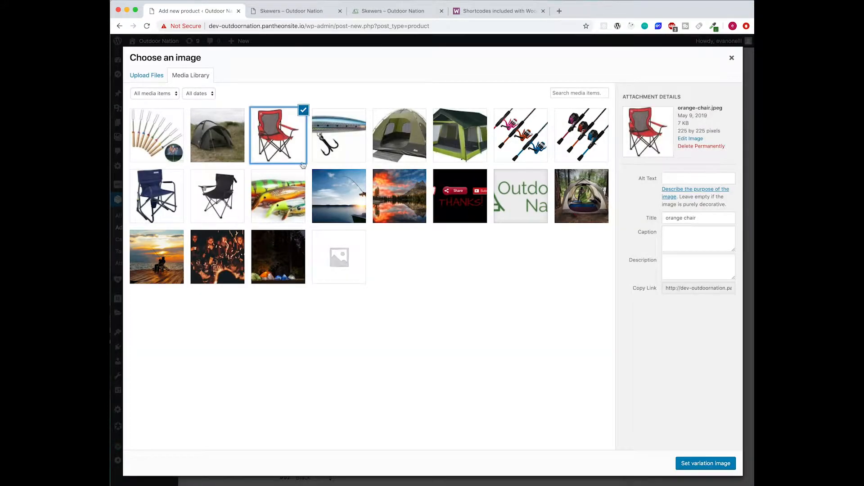
pyautogui.click(702, 465)
# - Price the Red variation at 59.99 regular and 25.99 sale
pyautogui.click(396, 304)
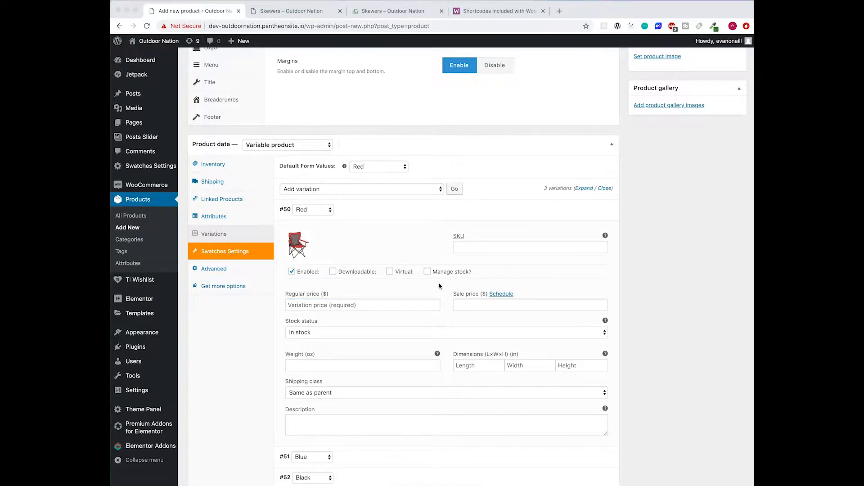
pyautogui.click(351, 304)
pyautogui.write('59.')
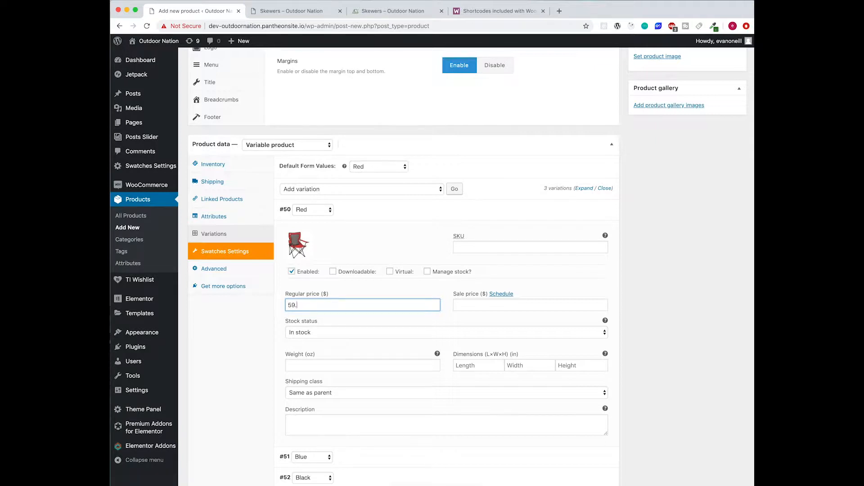
pyautogui.press('Tab')
pyautogui.press('Tab')
pyautogui.write('2')
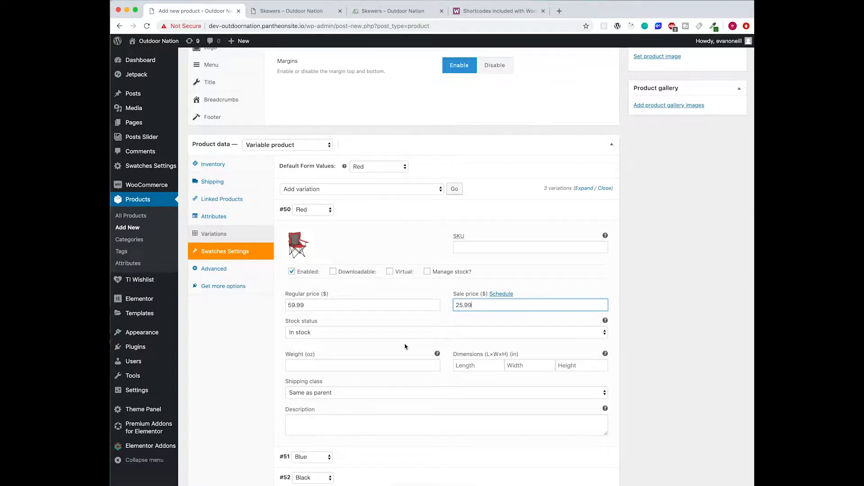
pyautogui.scroll(-1, 416, 346)
pyautogui.click(409, 210)
pyautogui.click(396, 228)
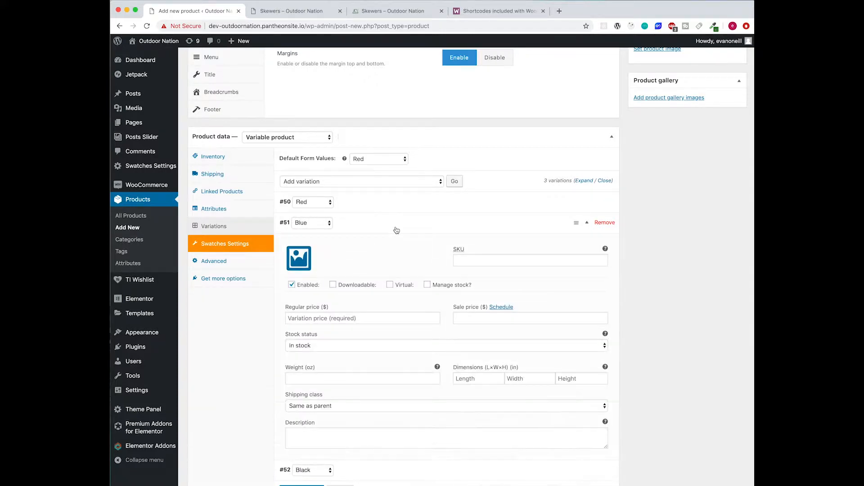
# - Give the Blue variation the blue chair image and 59.99 regular, 25.99 sale pricing
pyautogui.click(298, 260)
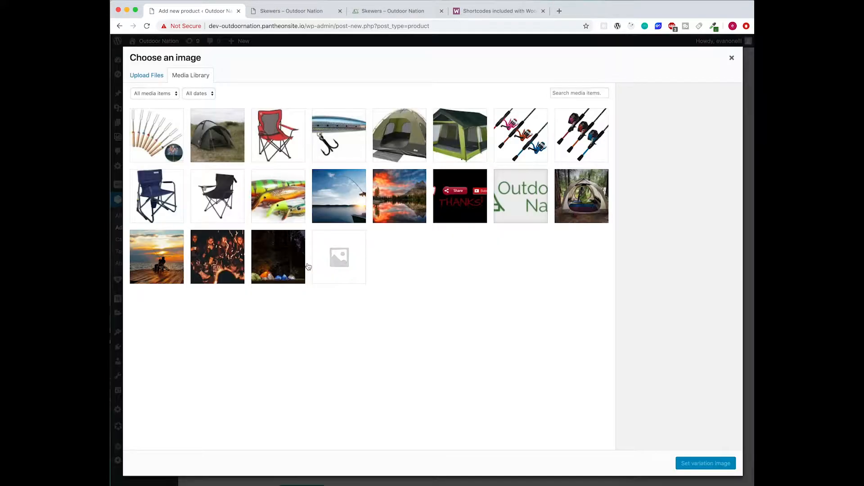
pyautogui.click(158, 199)
pyautogui.click(701, 464)
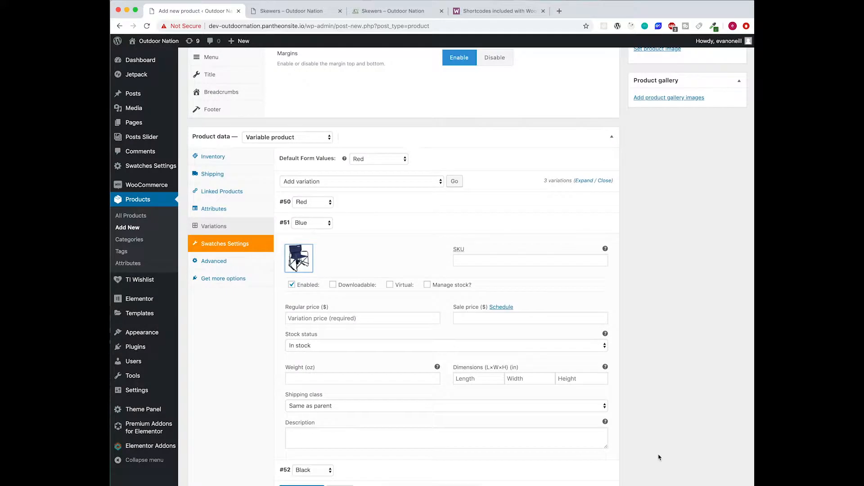
pyautogui.click(350, 321)
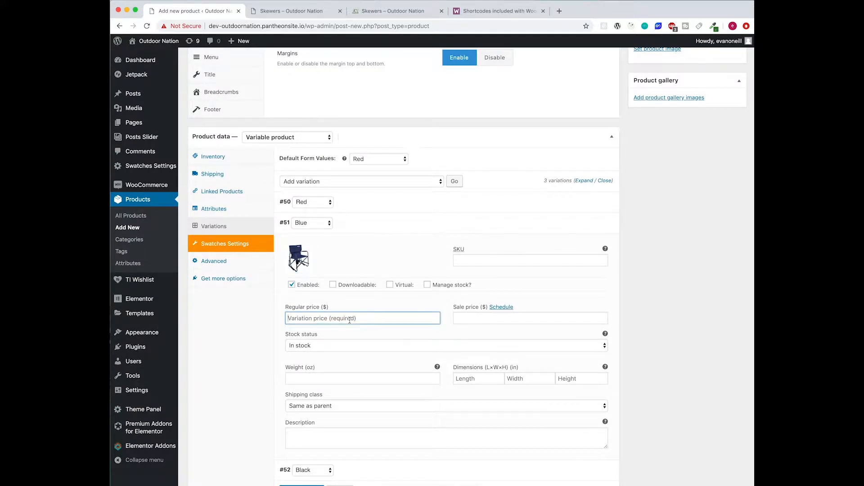
pyautogui.write('59.99')
pyautogui.press('Tab')
pyautogui.press('Tab')
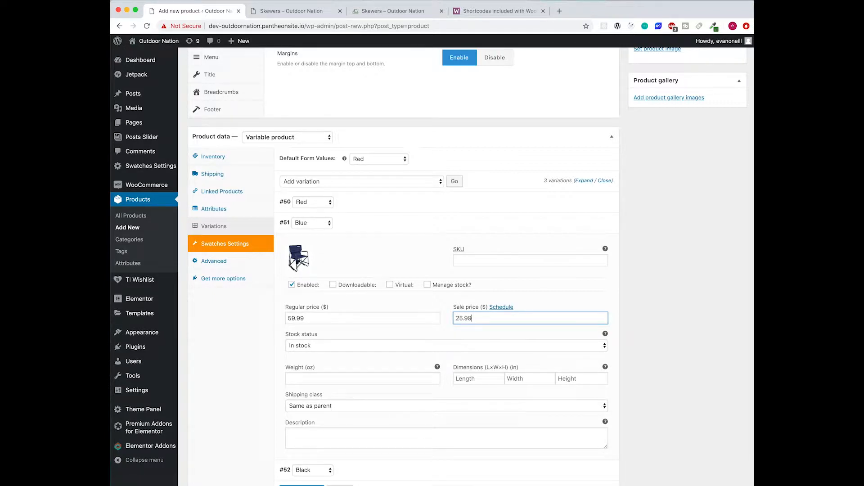
pyautogui.click(370, 224)
pyautogui.click(369, 223)
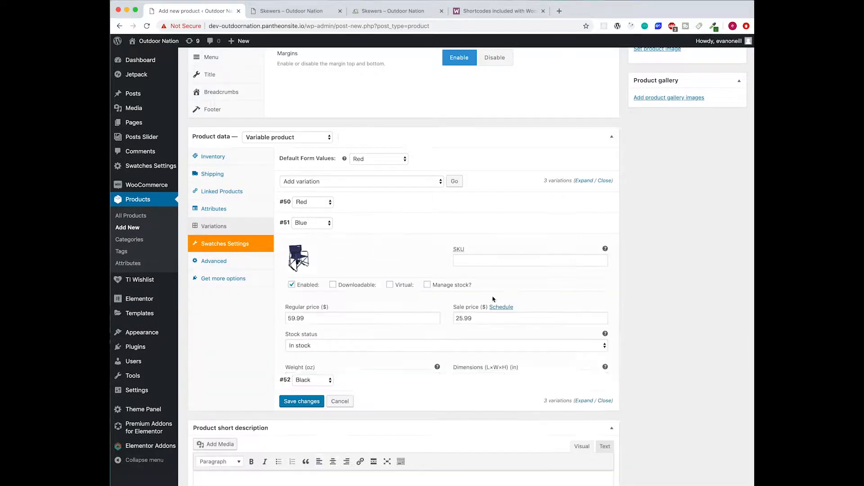
pyautogui.click(355, 225)
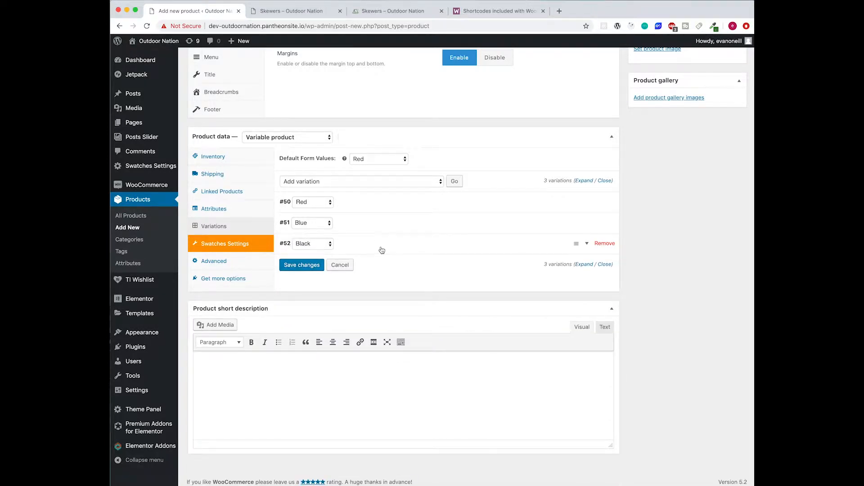
# - Give the Black variation the black chair image, regular price 59.99 and sale price 25.99
pyautogui.click(384, 250)
pyautogui.click(298, 279)
pyautogui.click(236, 218)
pyautogui.click(710, 465)
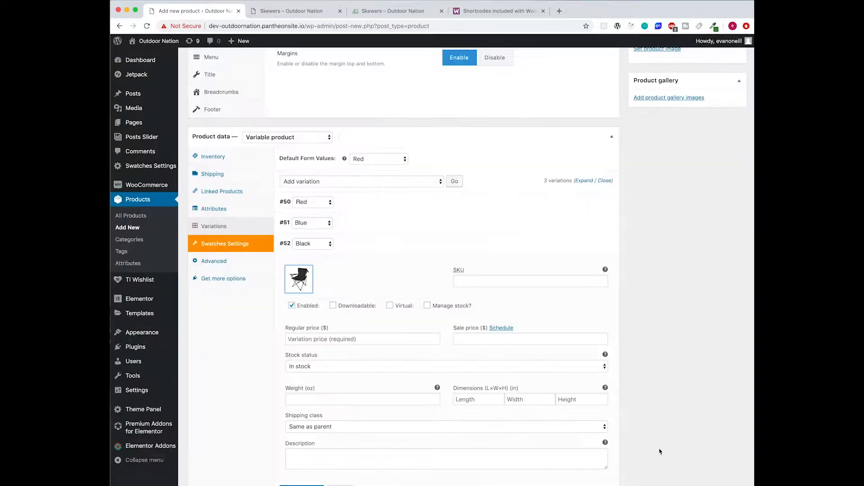
pyautogui.click(364, 341)
pyautogui.write('59.99')
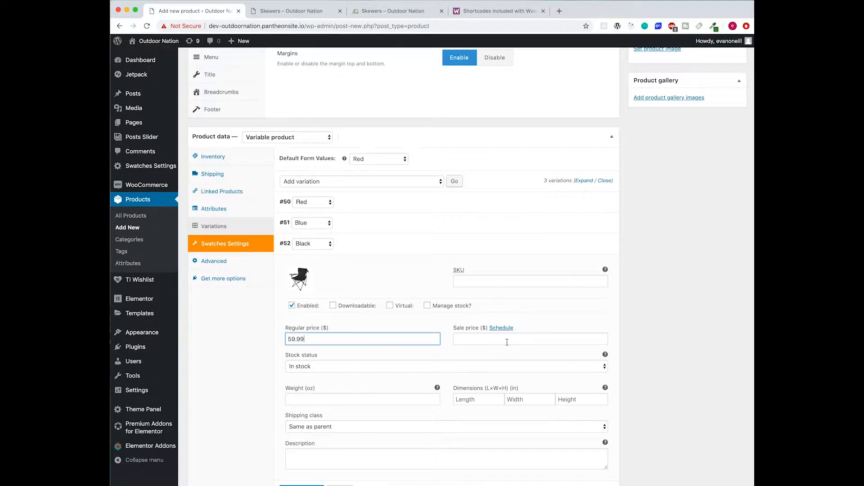
pyautogui.click(507, 342)
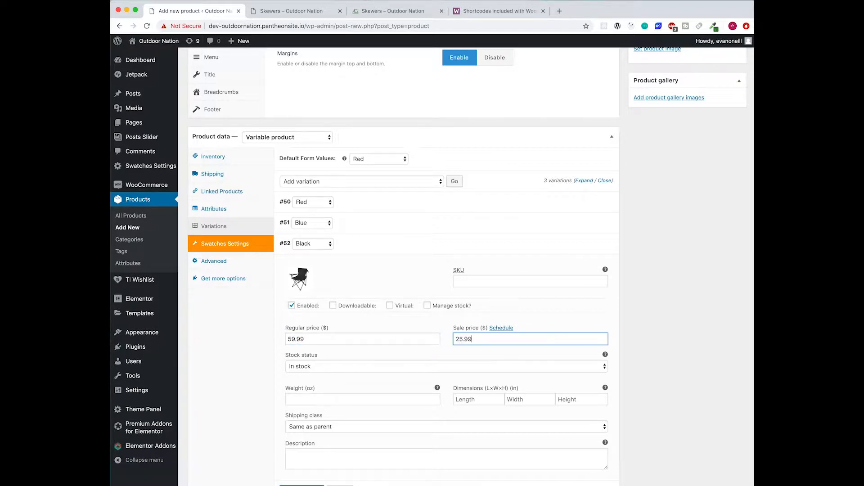
pyautogui.click(479, 251)
# - Save the variation changes and publish the Chairs product
pyautogui.click(303, 265)
pyautogui.scroll(10, 675, 254)
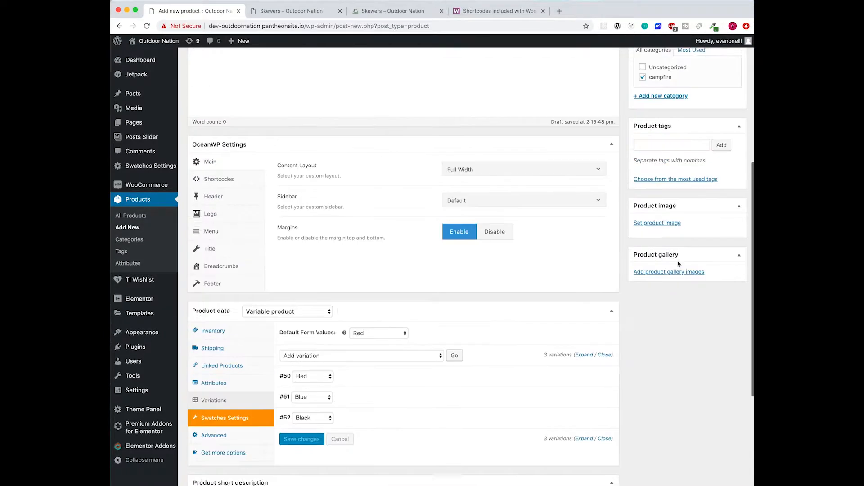
pyautogui.click(726, 195)
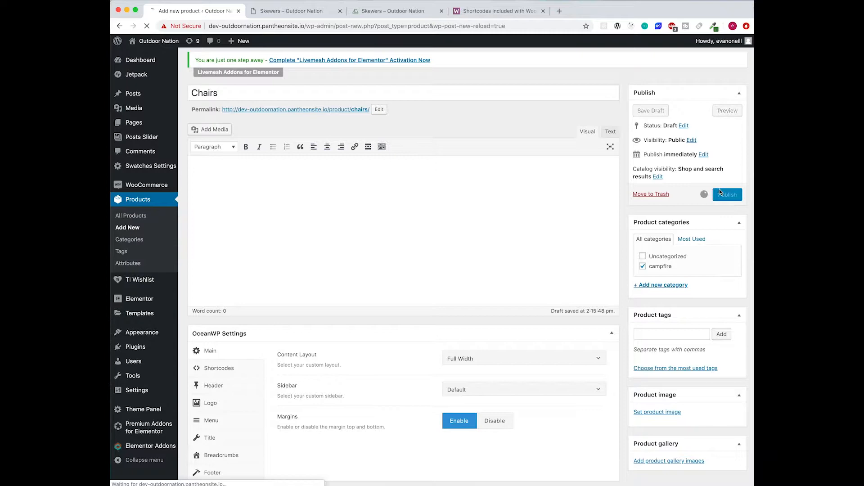
pyautogui.click(392, 11)
pyautogui.scroll(3, 367, 116)
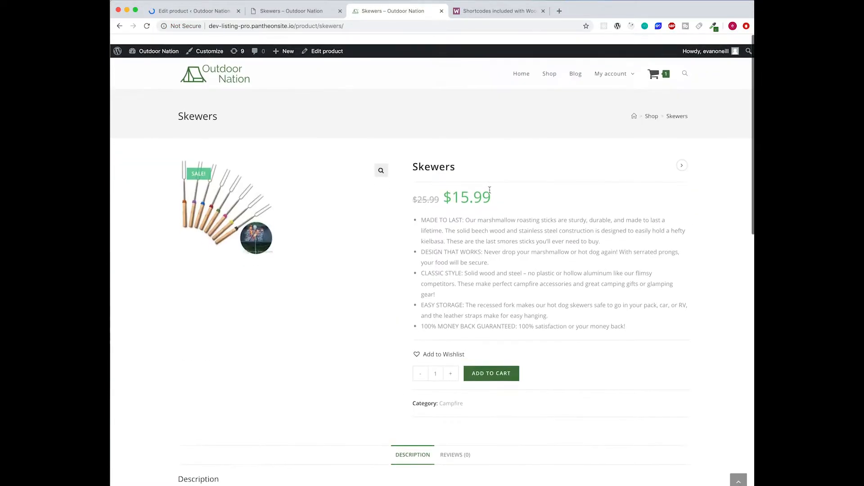
# - Paste the reference Chairs page's five feature bullets into the short description
pyautogui.click(451, 217)
pyautogui.click(648, 106)
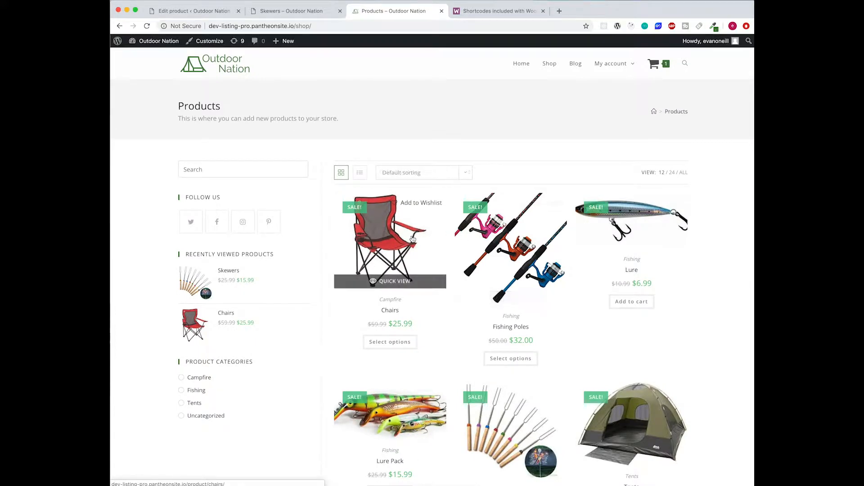
pyautogui.click(410, 239)
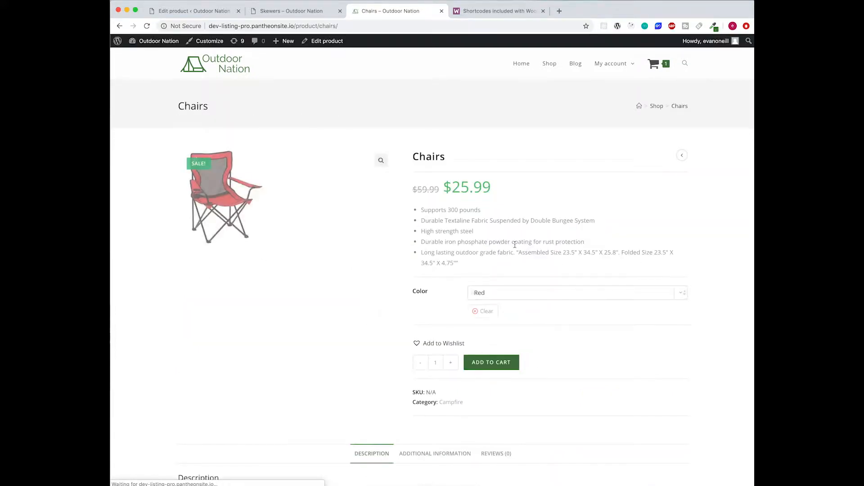
pyautogui.scroll(-1, 496, 239)
pyautogui.moveTo(478, 231); pyautogui.dragTo(421, 181)
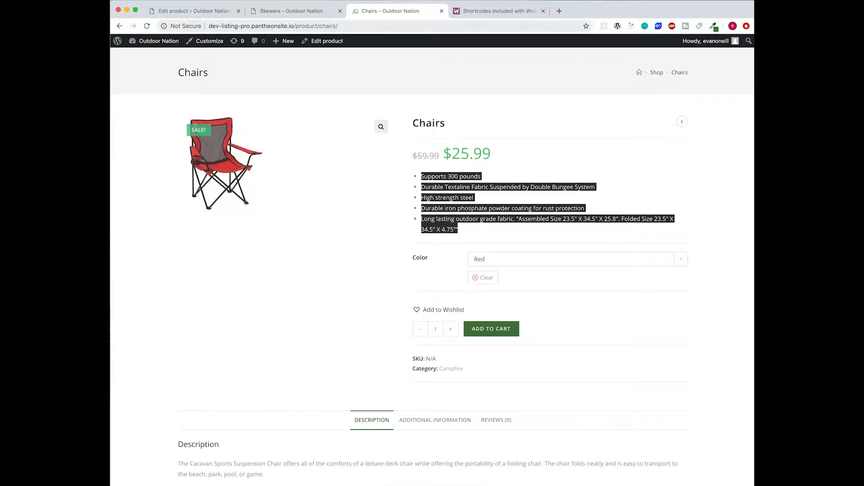
pyautogui.click(210, 12)
pyautogui.scroll(-10, 404, 333)
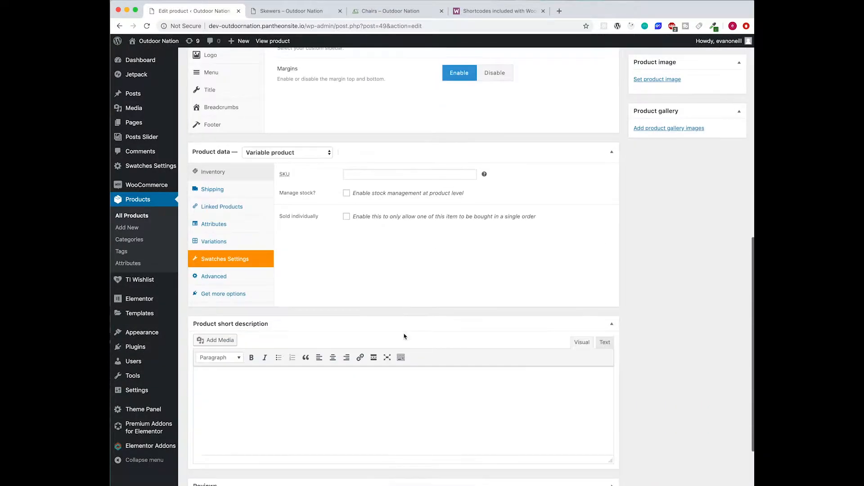
pyautogui.click(394, 401)
pyautogui.write('Supports 300 pounds Durable Textaline Fabric Suspended by Double Bungee System High strength steel Durable iron phosphate powder coating for rust protection Long lasting outdoor grade fabric. "Assembled Size 23.5″ X 34.5″ X 25.8″. Folded Size 23.5″ X 34.5″ X 4.75″"')
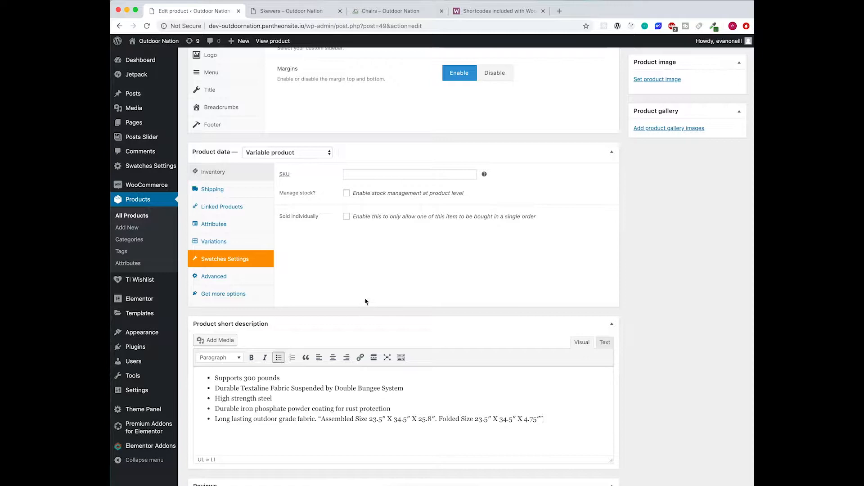
# - Paste the reference two-paragraph Chairs description into the main description editor
pyautogui.click(390, 11)
pyautogui.scroll(-7, 382, 161)
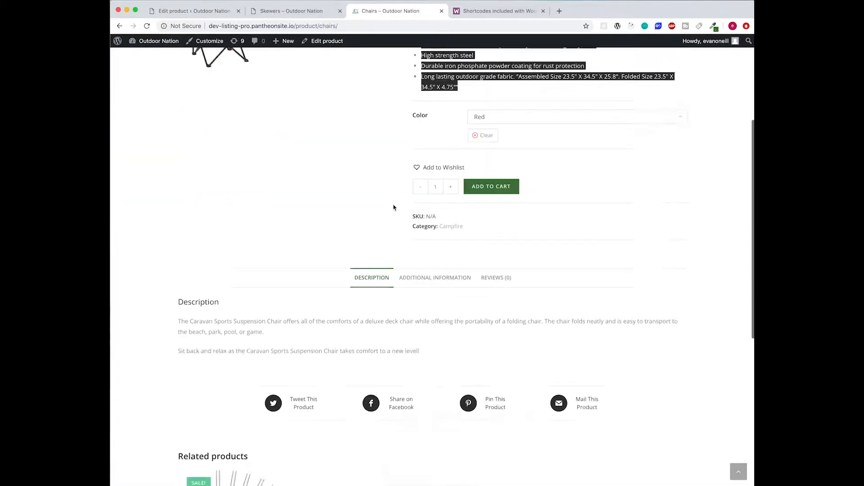
pyautogui.moveTo(420, 195); pyautogui.dragTo(179, 165)
pyautogui.hotkey('ctrl', 'c')
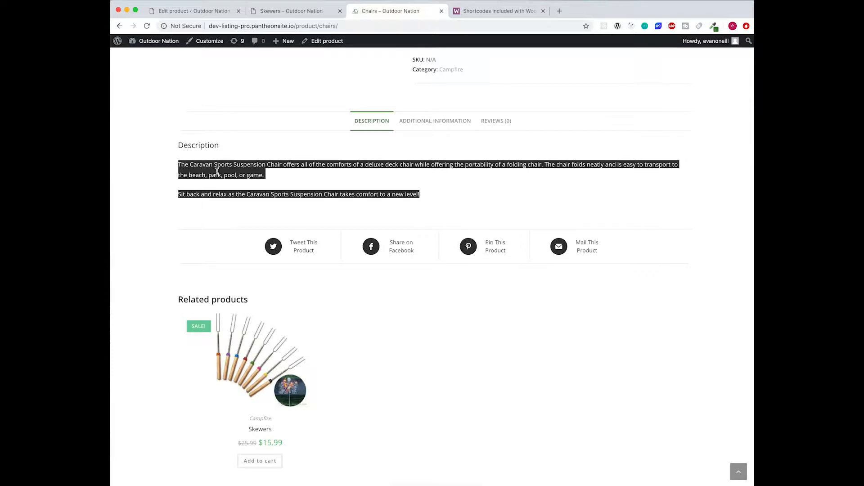
pyautogui.click(209, 11)
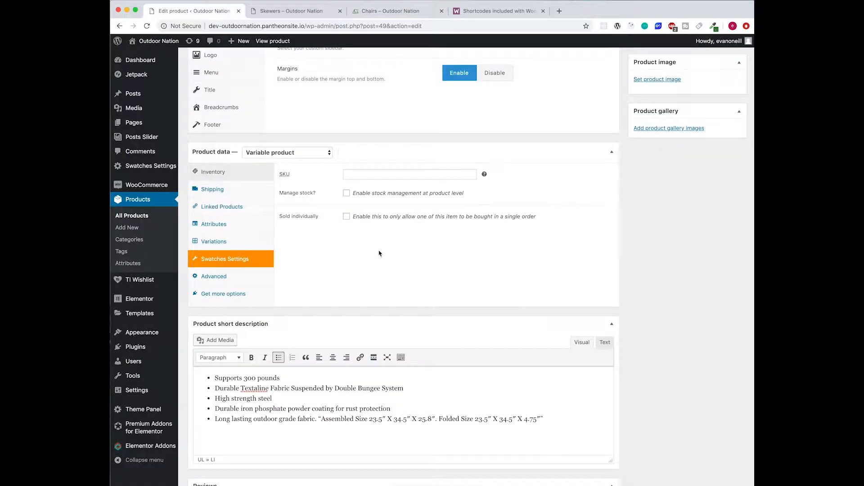
pyautogui.scroll(5, 380, 250)
pyautogui.scroll(3, 380, 250)
pyautogui.click(363, 209)
pyautogui.hotkey('ctrl', 'v')
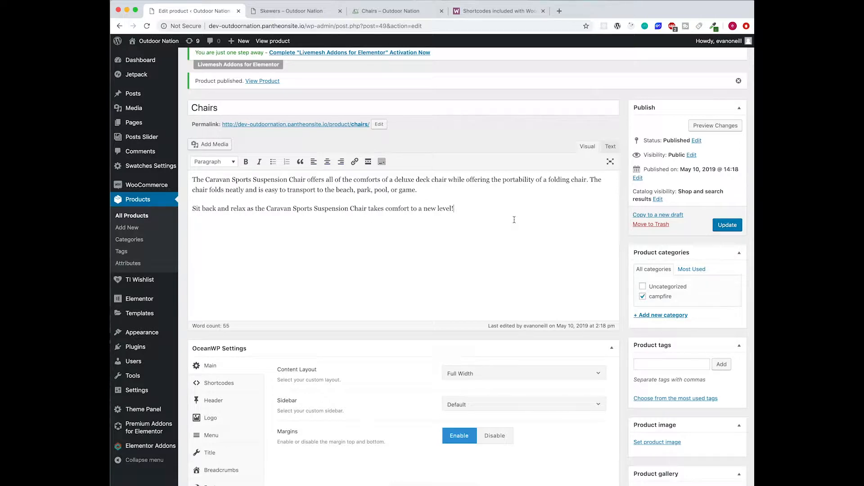
pyautogui.scroll(2, 514, 220)
# - Update Chairs and reload the store's shop page to see Chairs listed at $25.99
pyautogui.click(725, 289)
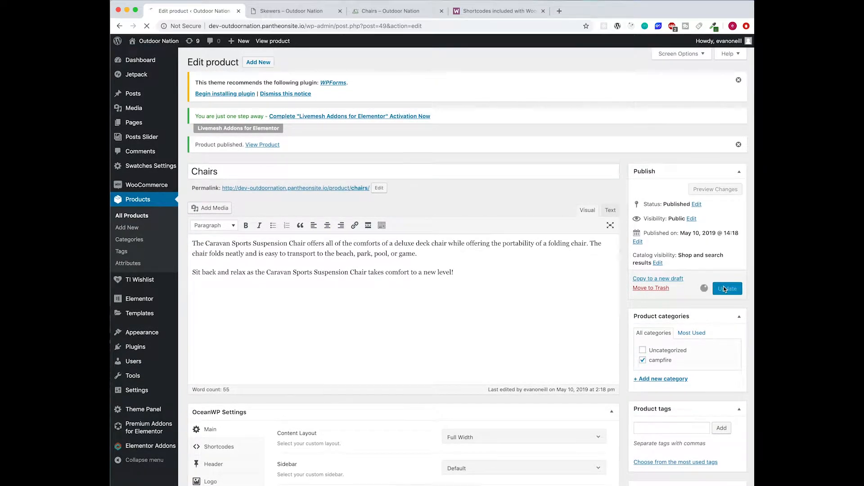
pyautogui.click(292, 11)
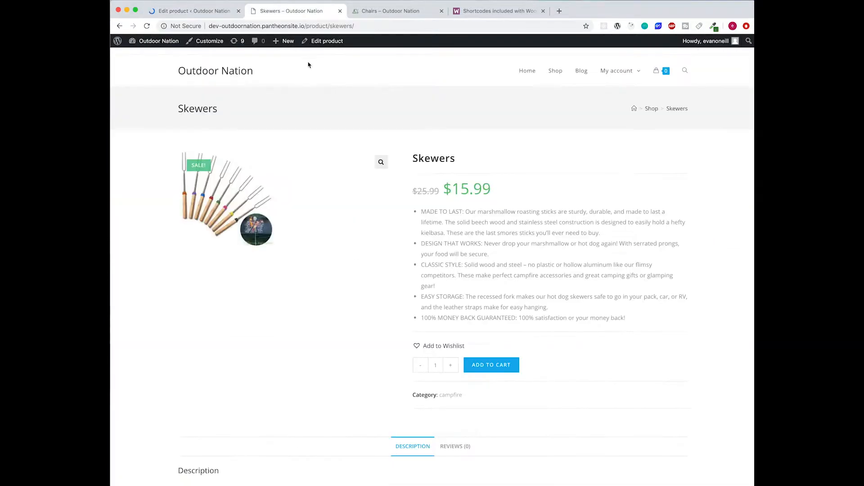
pyautogui.click(652, 109)
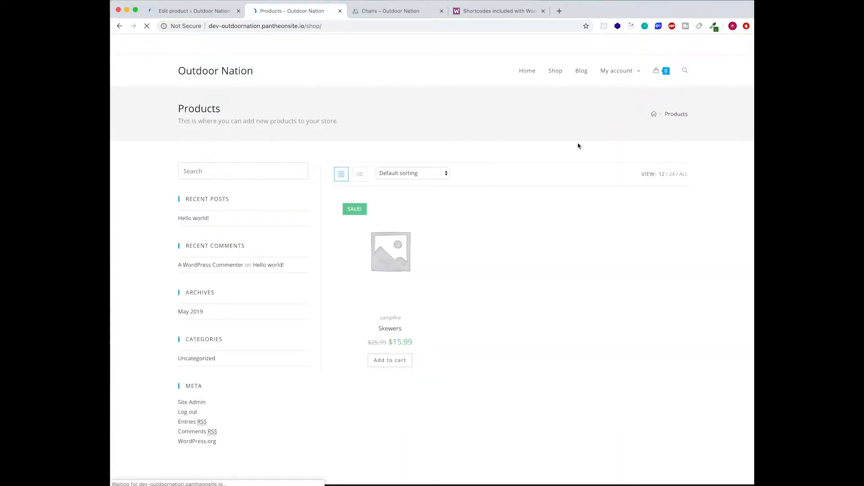
pyautogui.click(148, 27)
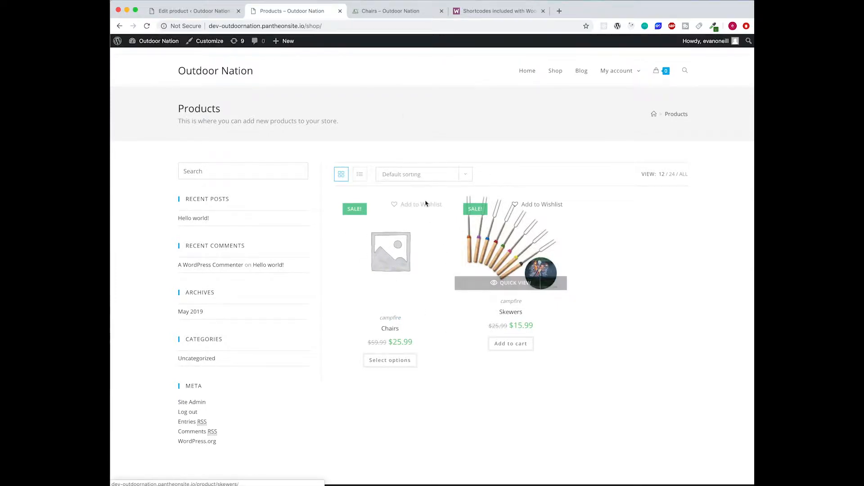
pyautogui.click(194, 11)
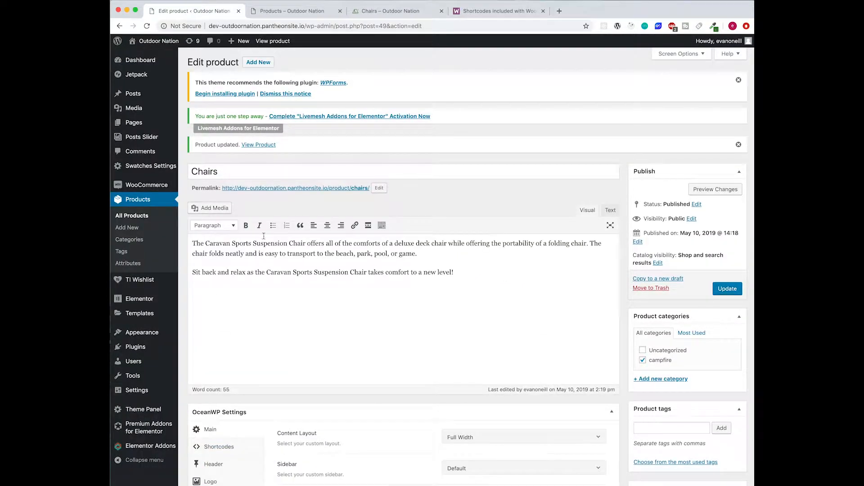
# - Set the red chair picture as the Chairs product image
pyautogui.scroll(-5, 524, 238)
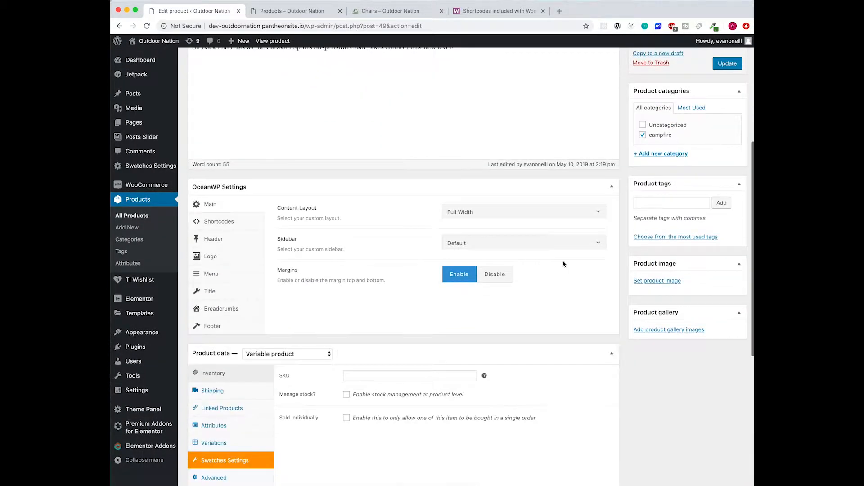
pyautogui.click(670, 284)
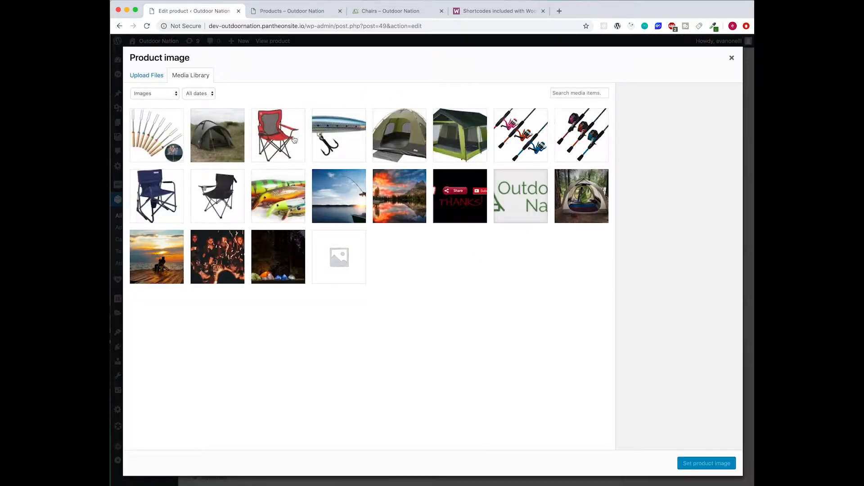
pyautogui.click(295, 140)
pyautogui.click(686, 466)
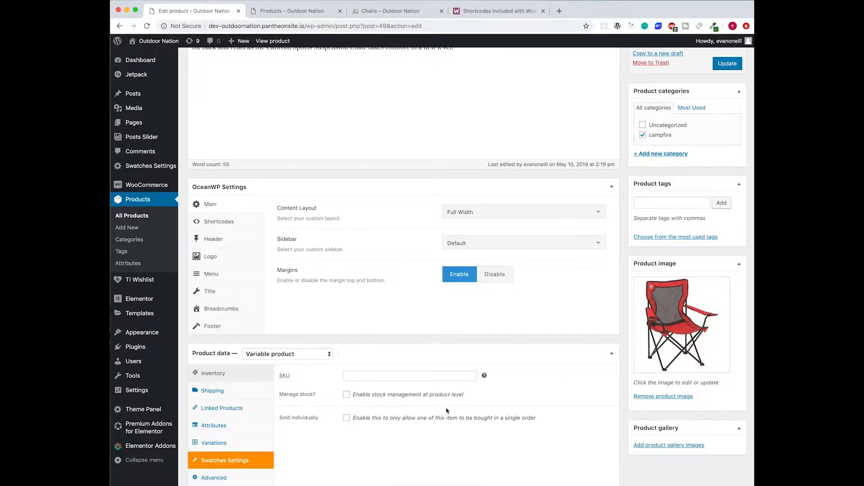
# - Make Red the default colour under Variations and update the Chairs product
pyautogui.scroll(-5, 447, 411)
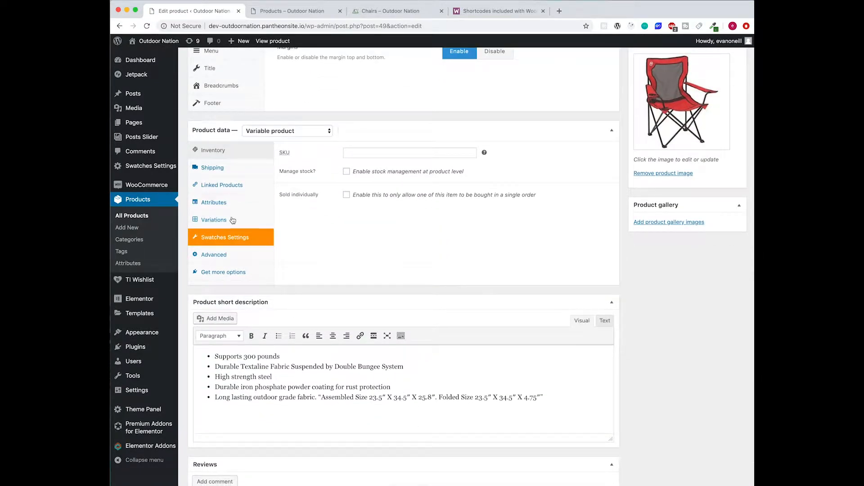
pyautogui.click(233, 220)
pyautogui.click(359, 153)
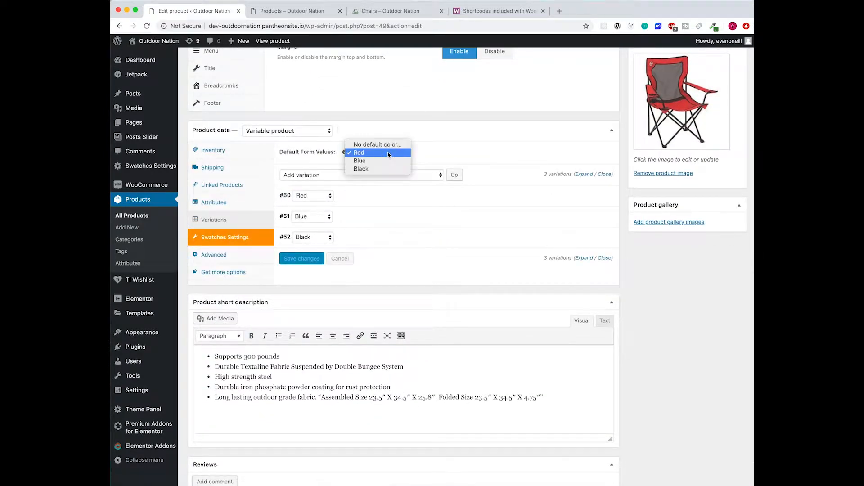
pyautogui.click(359, 153)
pyautogui.scroll(3, 682, 155)
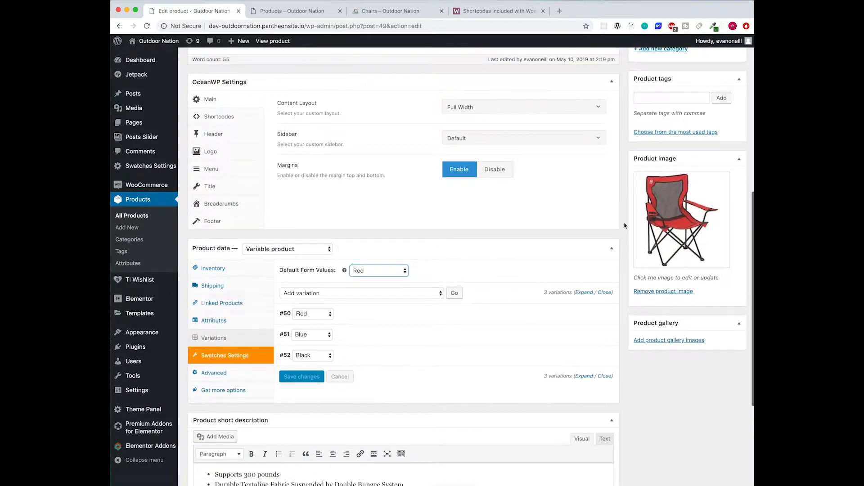
pyautogui.scroll(2, 665, 216)
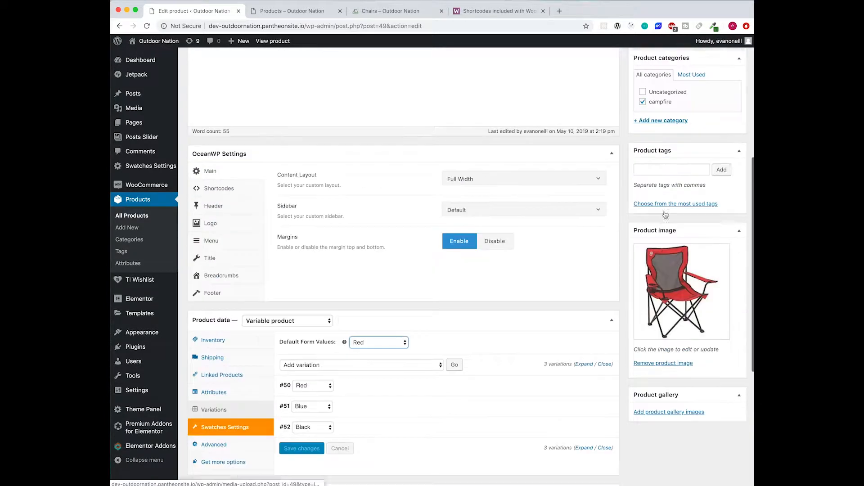
pyautogui.scroll(2, 665, 214)
pyautogui.click(725, 99)
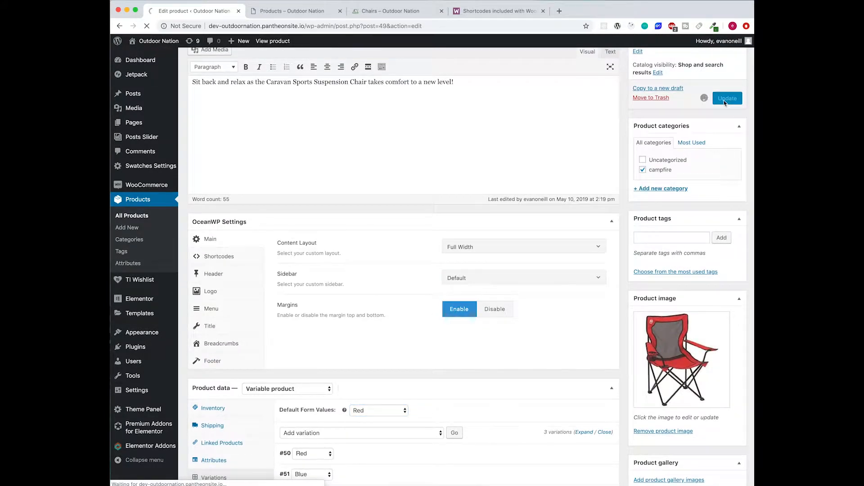
pyautogui.click(294, 11)
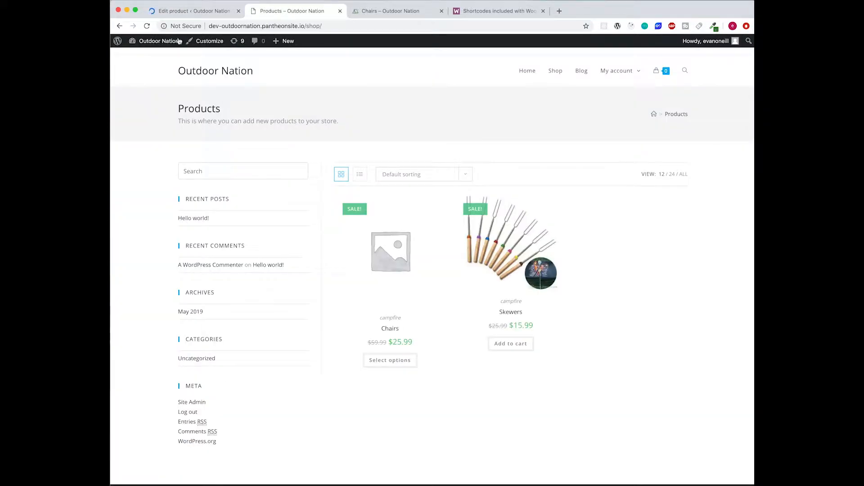
# - Open the Chairs product, try Blue then Black, and add the Black chair to the cart
pyautogui.click(146, 27)
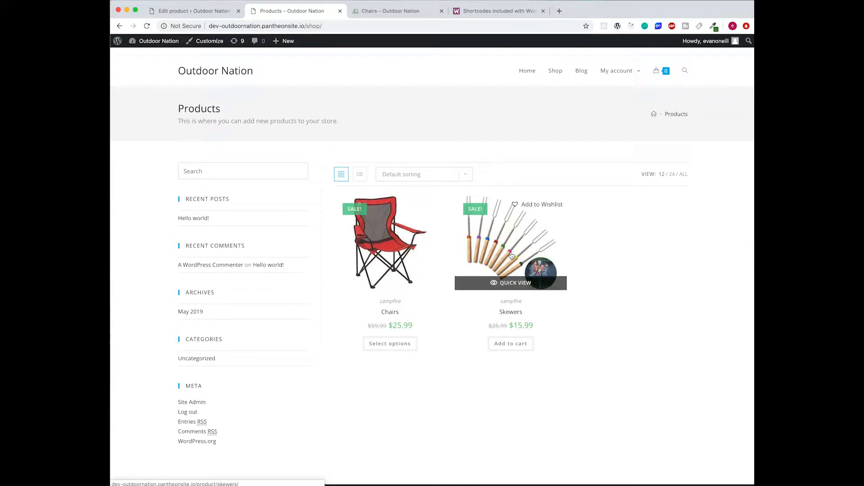
pyautogui.click(382, 221)
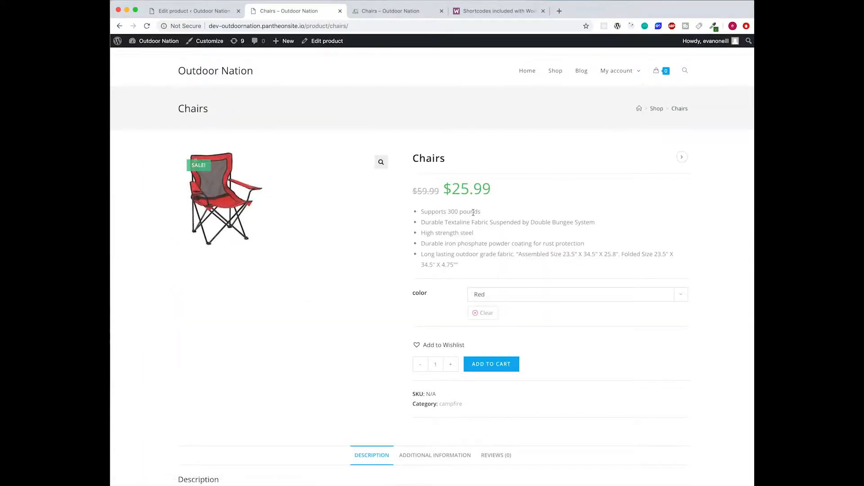
pyautogui.scroll(-1, 464, 225)
pyautogui.click(495, 285)
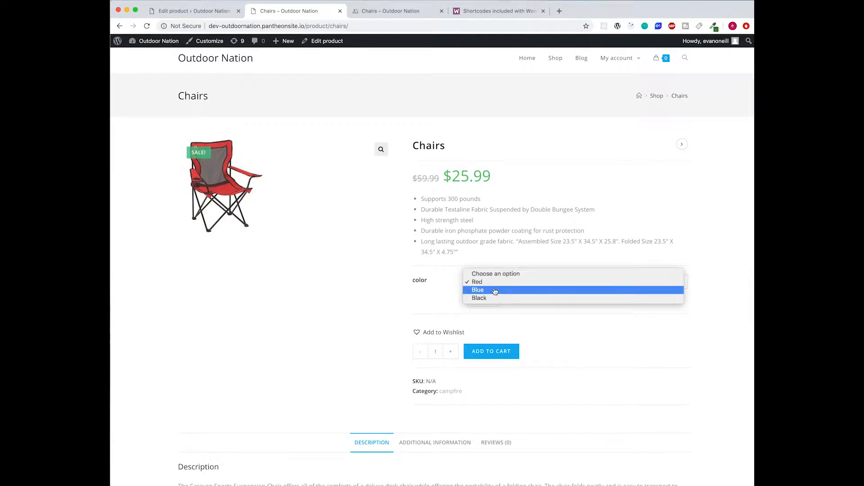
pyautogui.click(496, 291)
pyautogui.click(498, 279)
pyautogui.click(496, 289)
pyautogui.click(492, 350)
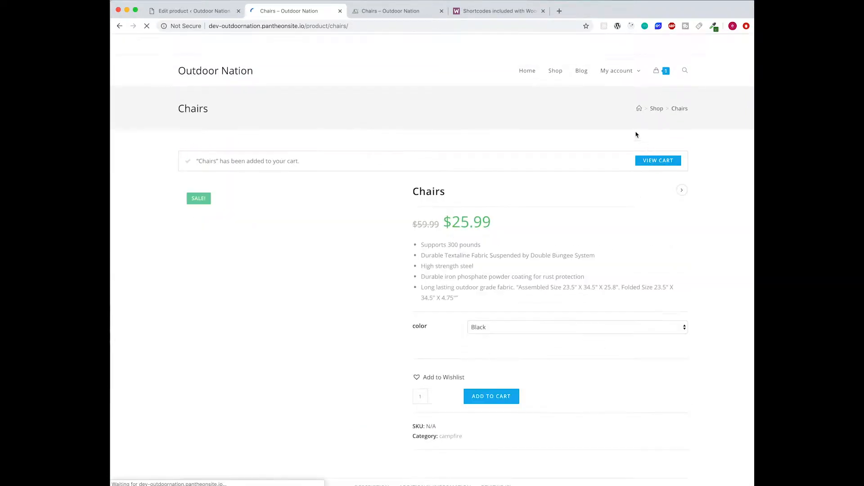
# - Remove the Black chair from the cart and clear the chair colour selection
pyautogui.moveTo(656, 75)
pyautogui.click(670, 106)
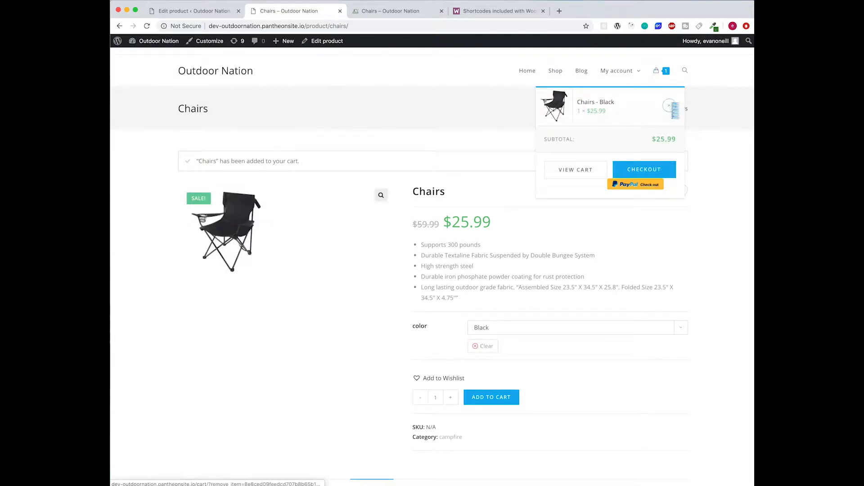
pyautogui.scroll(-5, 603, 256)
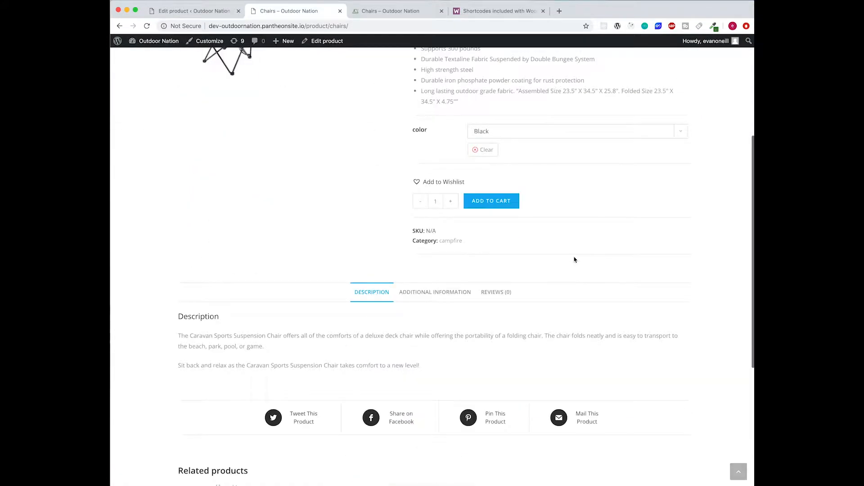
pyautogui.click(485, 153)
pyautogui.scroll(4, 595, 180)
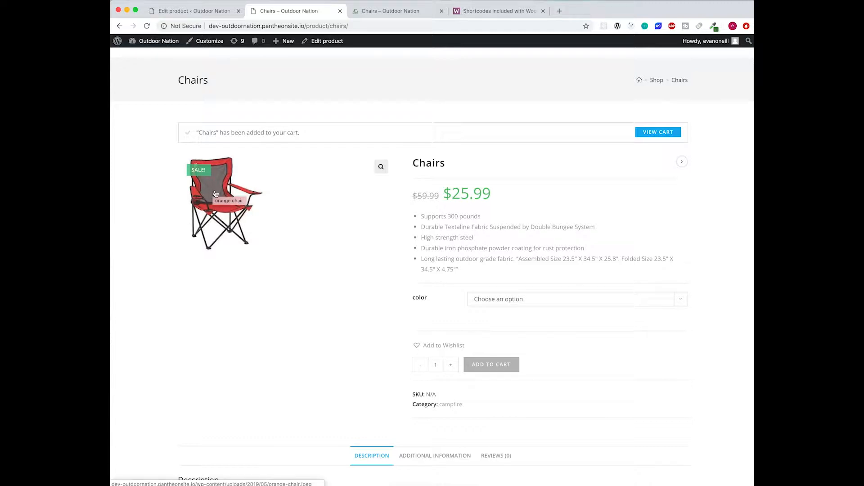
# - Pick Red as the chair colour and check the Additional information colours (Red, Blue, Black)
pyautogui.click(505, 299)
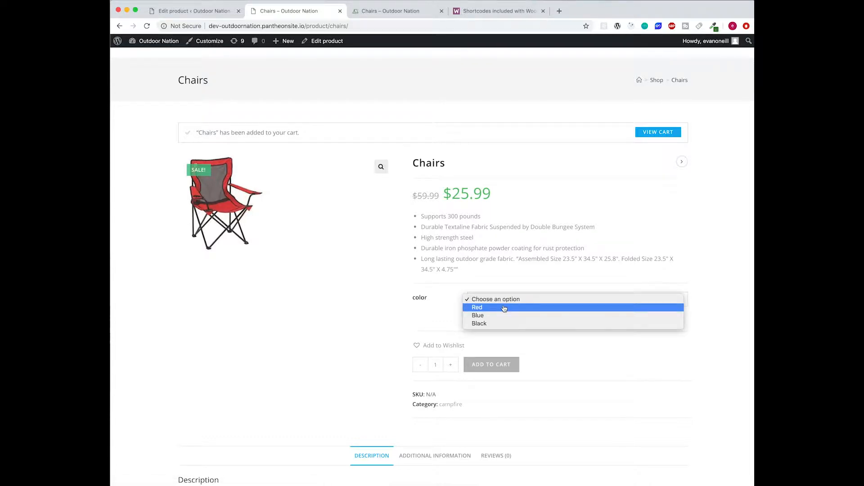
pyautogui.click(505, 308)
pyautogui.scroll(-6, 372, 228)
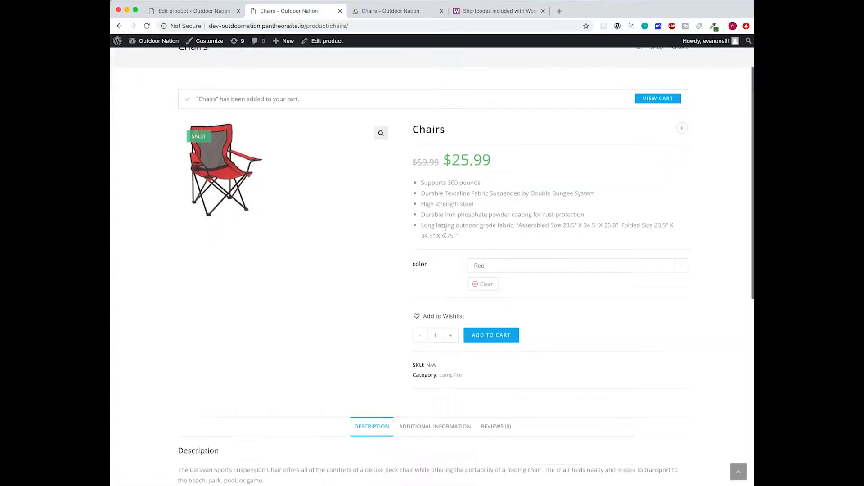
pyautogui.click(411, 201)
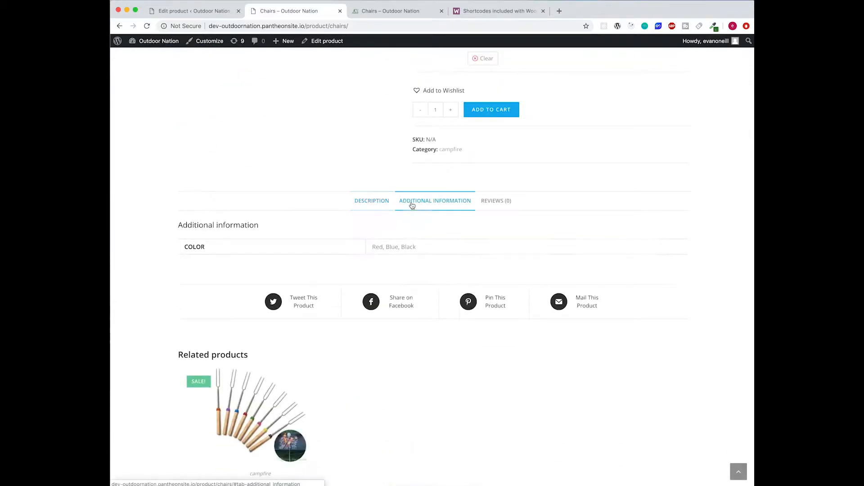
pyautogui.moveTo(372, 247); pyautogui.dragTo(440, 252)
pyautogui.click(440, 252)
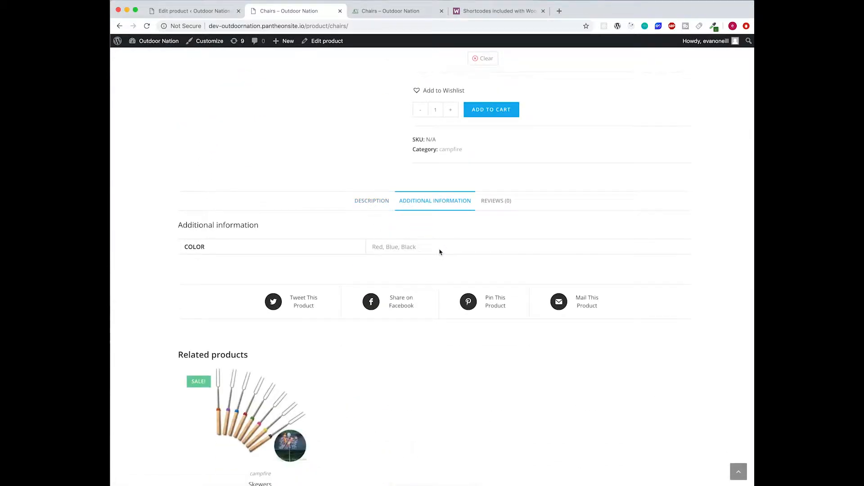
pyautogui.scroll(-5, 315, 276)
pyautogui.scroll(6, 362, 265)
# - Post a five-star review reading 'I like this chair!' on the Chairs product
pyautogui.click(501, 224)
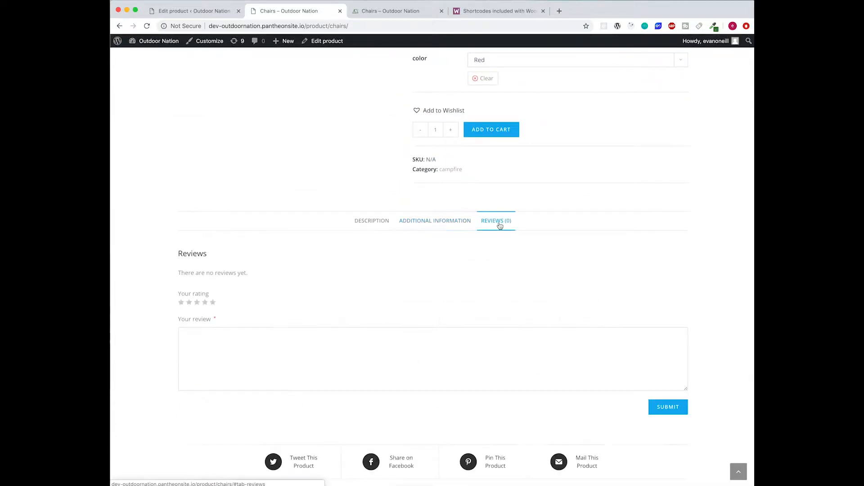
pyautogui.click(476, 358)
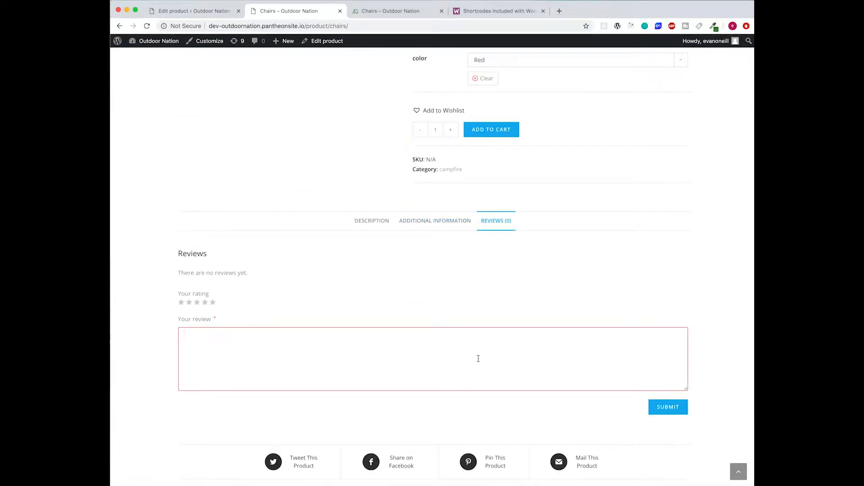
pyautogui.write('I like this chair!')
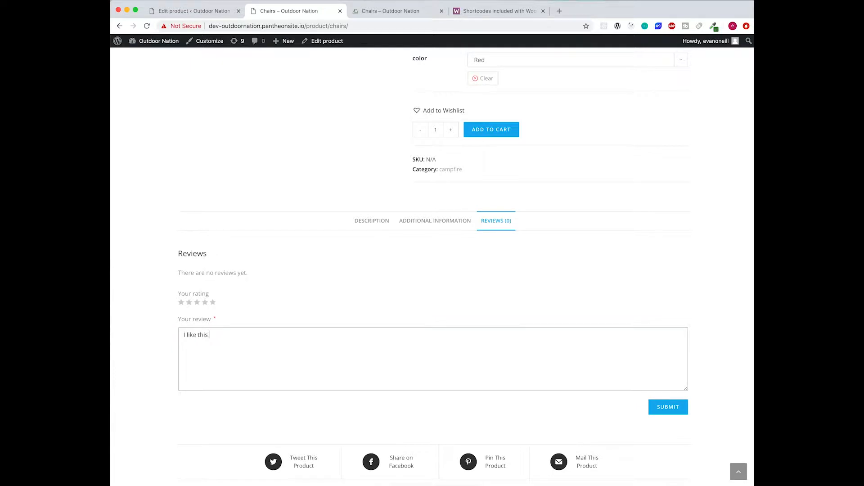
pyautogui.click(213, 303)
pyautogui.click(679, 413)
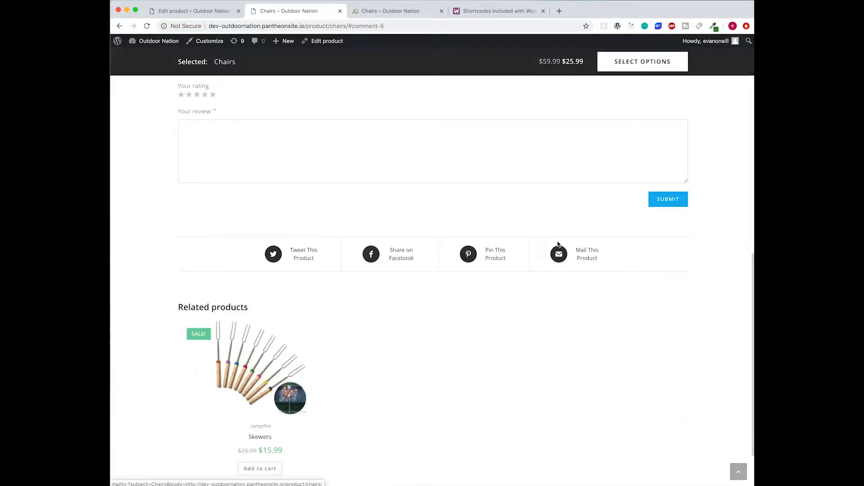
pyautogui.scroll(7, 607, 362)
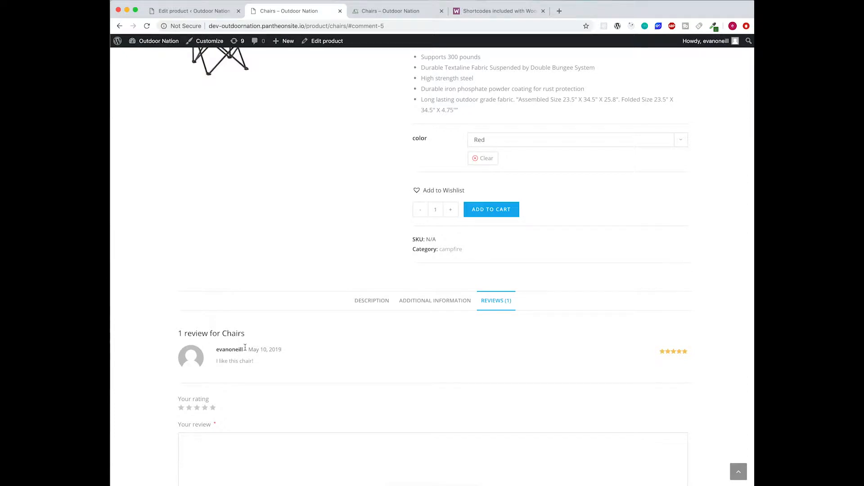
pyautogui.scroll(-3, 643, 355)
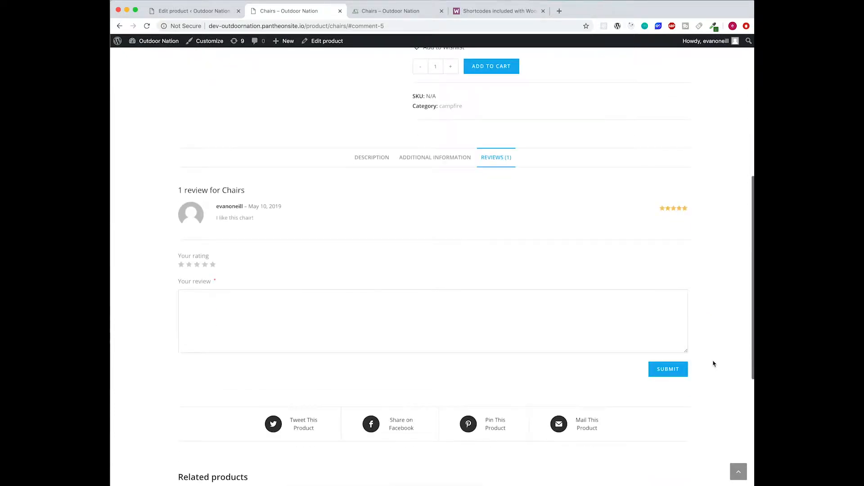
pyautogui.scroll(-4, 709, 362)
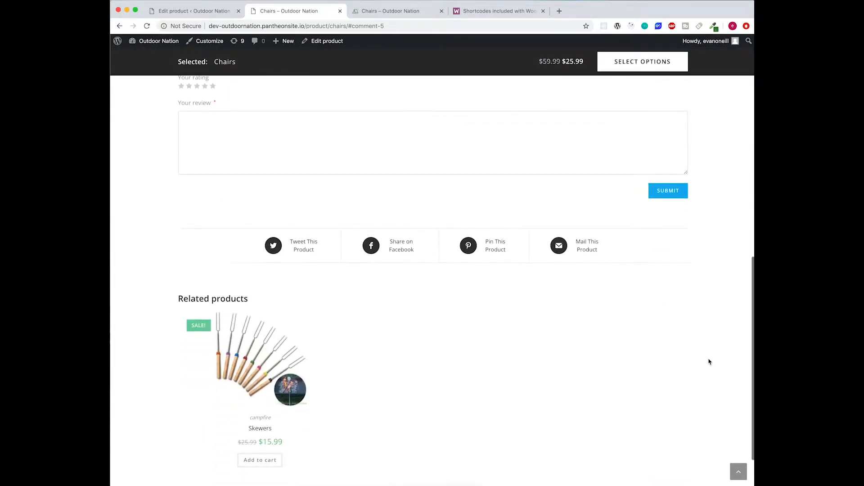
pyautogui.scroll(10, 709, 362)
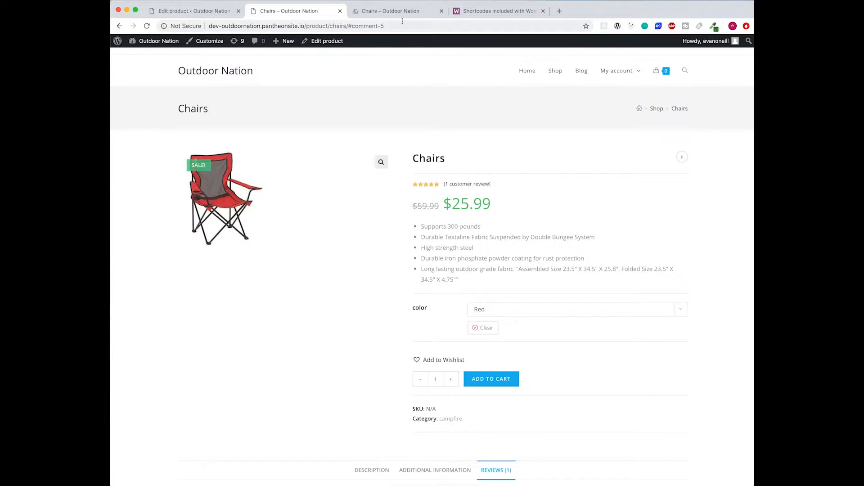
# - Look over the chair's feature bullets from 'High strength steel' onward
pyautogui.moveTo(494, 279); pyautogui.dragTo(432, 246)
pyautogui.click(426, 247)
pyautogui.scroll(-2, 560, 254)
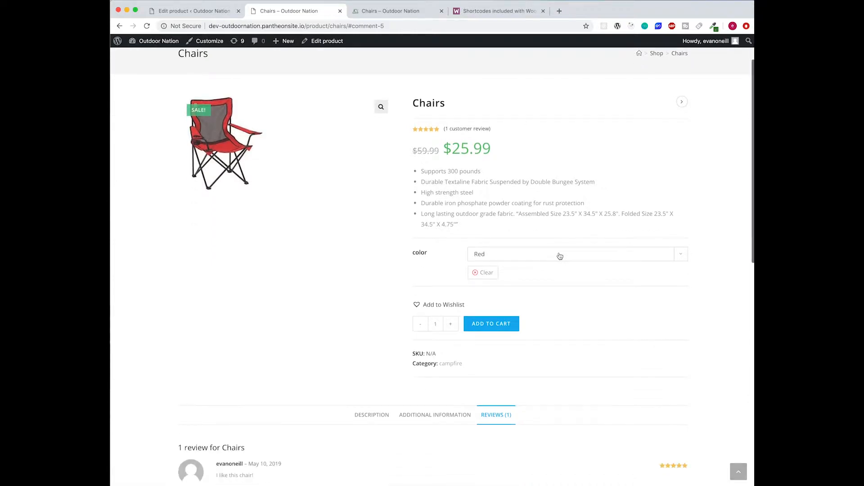
pyautogui.scroll(-3, 343, 171)
pyautogui.scroll(5, 352, 180)
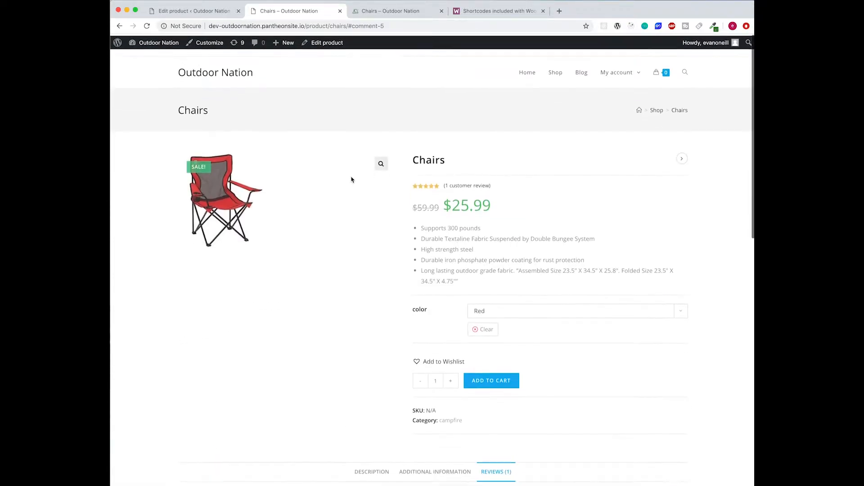
# - Save the pending changes to the Chairs product with Update
pyautogui.click(656, 112)
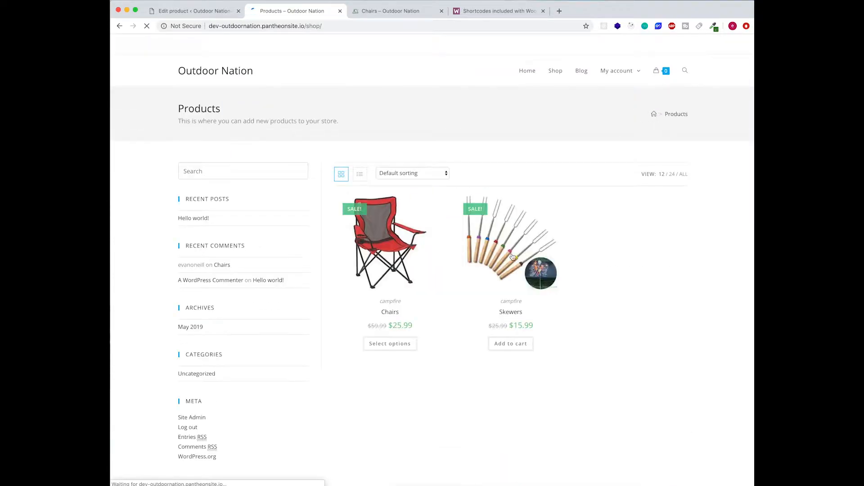
pyautogui.click(198, 11)
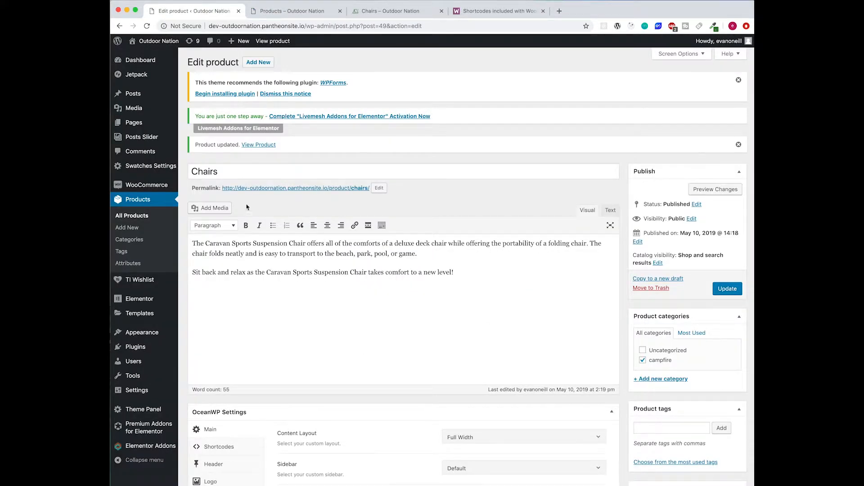
pyautogui.click(718, 293)
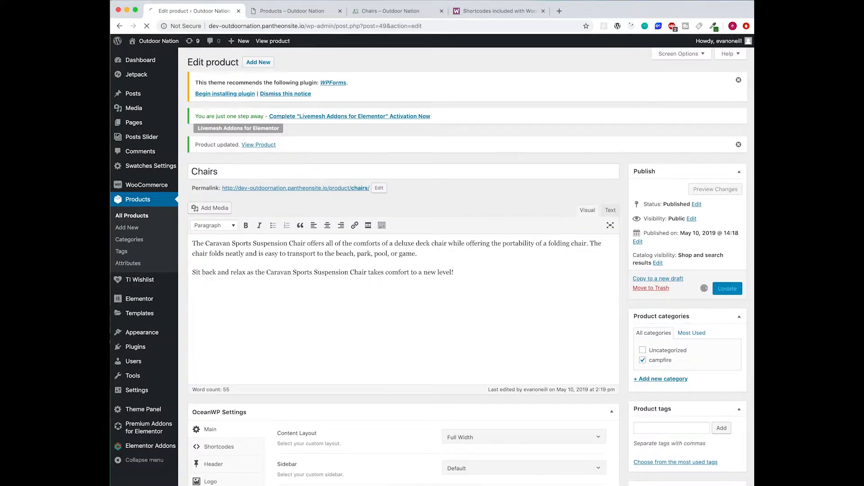
# - Start a new product named 'Lure' and create and tick a new 'fishing' category
pyautogui.click(138, 230)
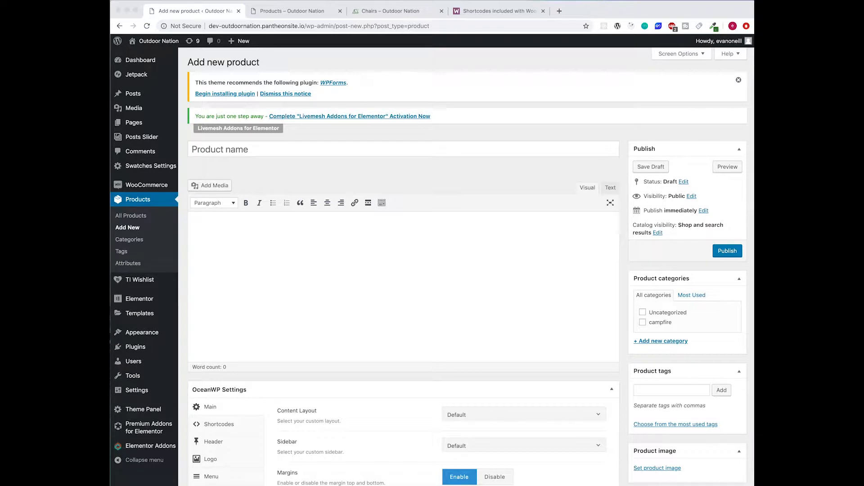
pyautogui.click(535, 246)
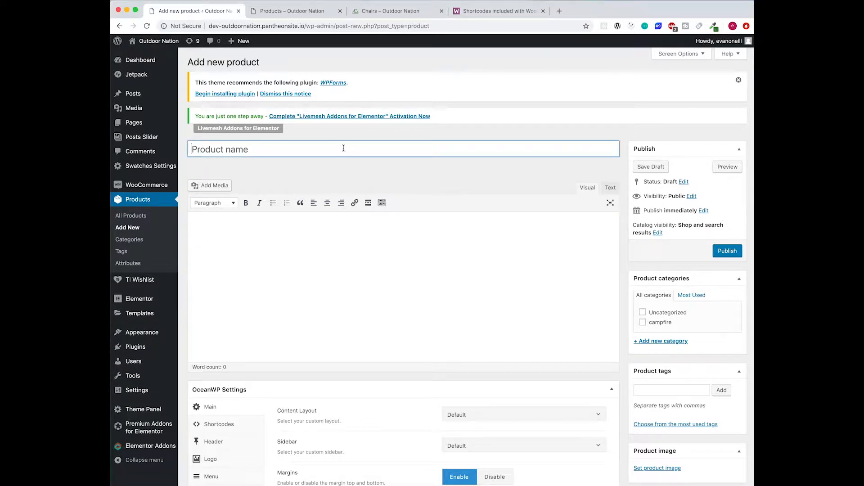
pyautogui.write('Lure')
pyautogui.click(373, 245)
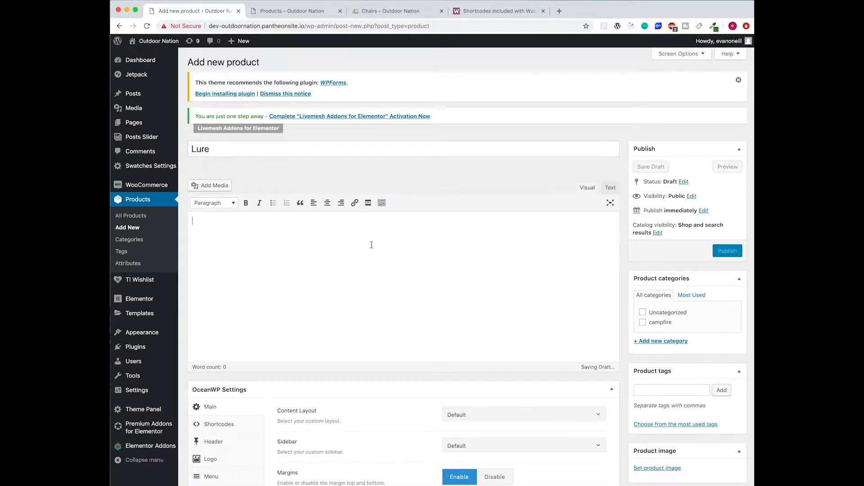
pyautogui.click(664, 341)
pyautogui.write('f')
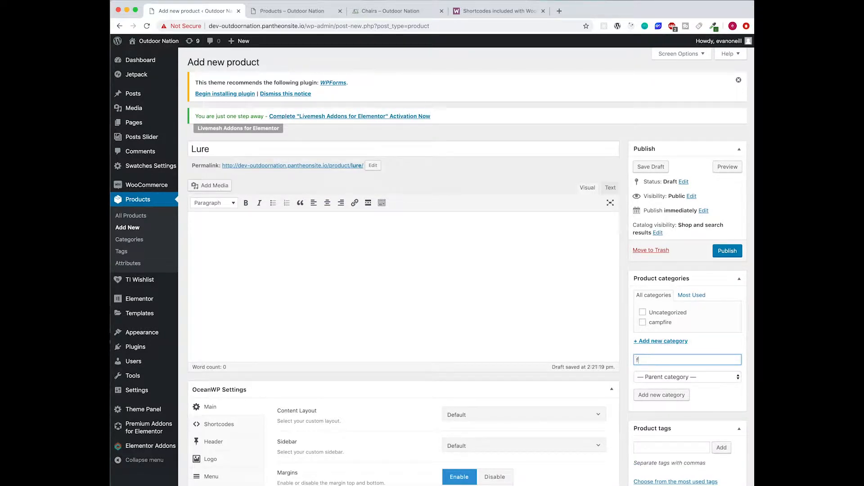
pyautogui.click(661, 396)
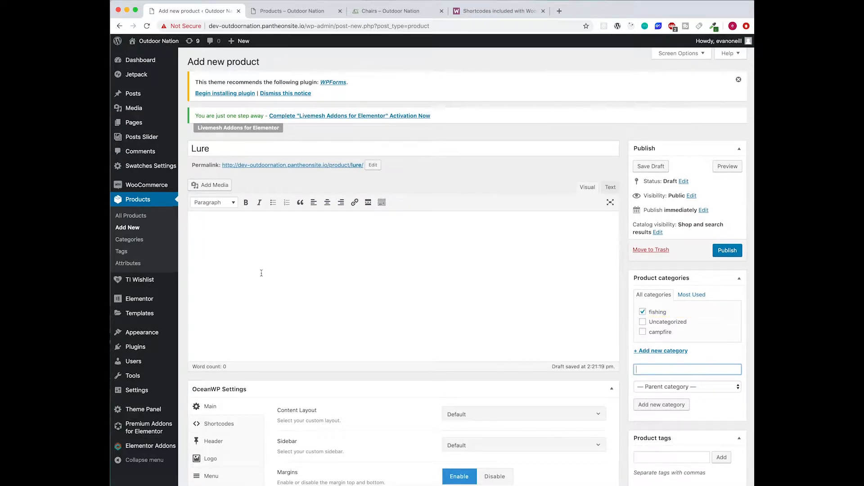
# - Set the Lure product's OceanWP content layout to Full Width
pyautogui.scroll(-5, 262, 273)
pyautogui.click(500, 281)
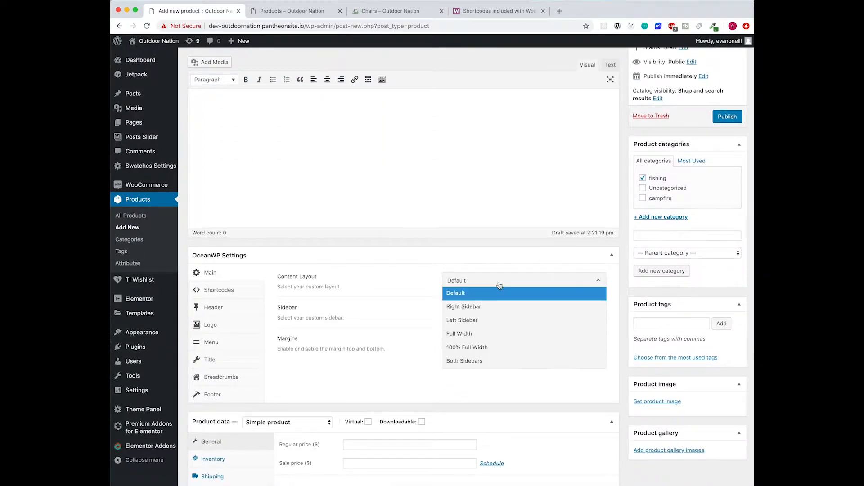
pyautogui.click(464, 334)
# - Keep Lure a simple product with regular price 10.99 and sale price 6.99
pyautogui.scroll(-5, 288, 311)
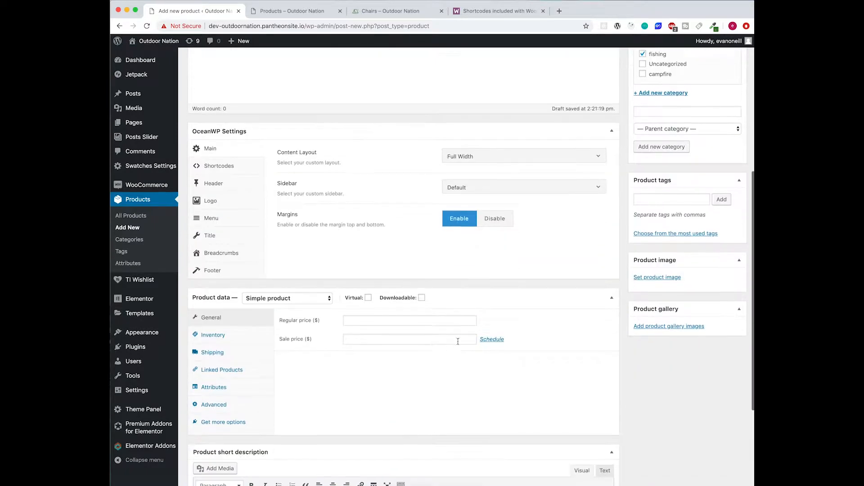
pyautogui.click(285, 302)
pyautogui.click(292, 300)
pyautogui.click(358, 321)
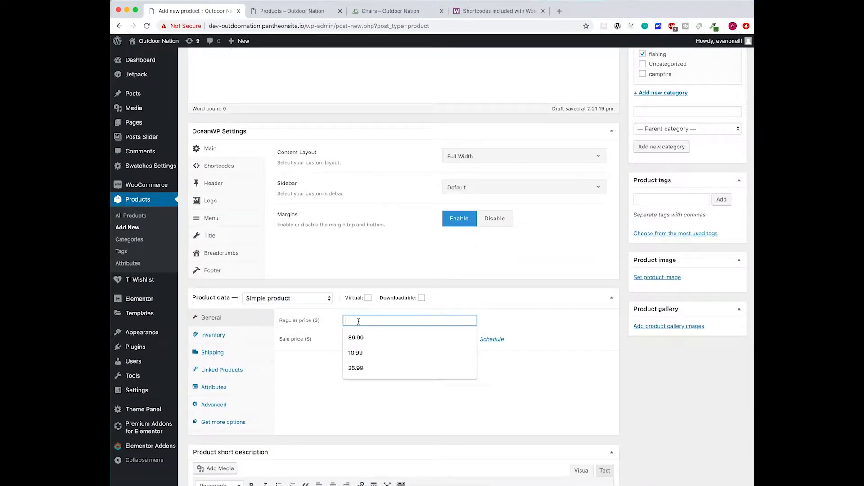
pyautogui.write('10.99')
pyautogui.press('Tab')
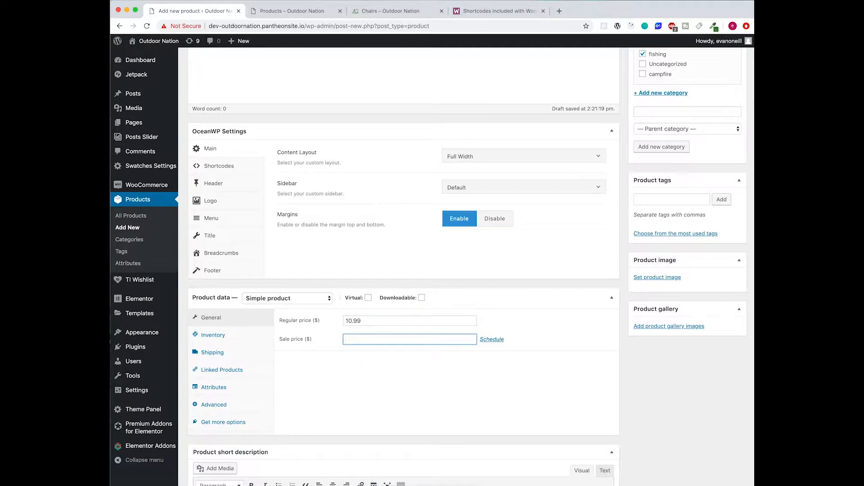
pyautogui.write('6')
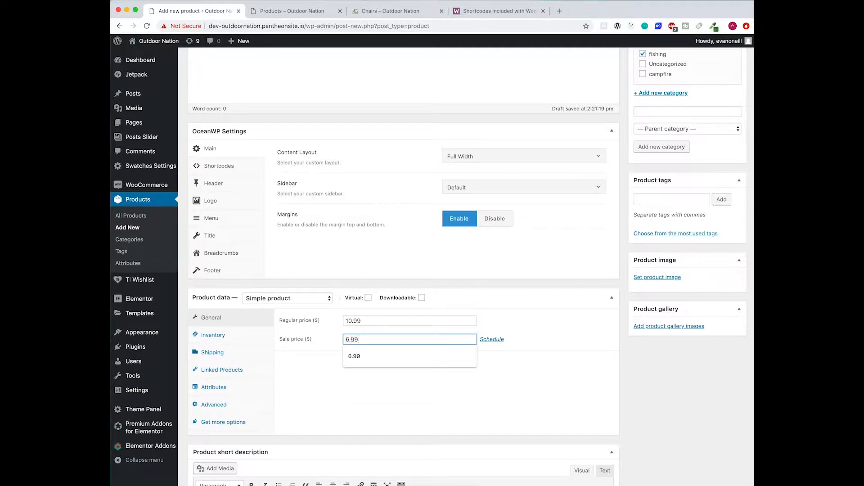
pyautogui.write('.99')
pyautogui.click(537, 303)
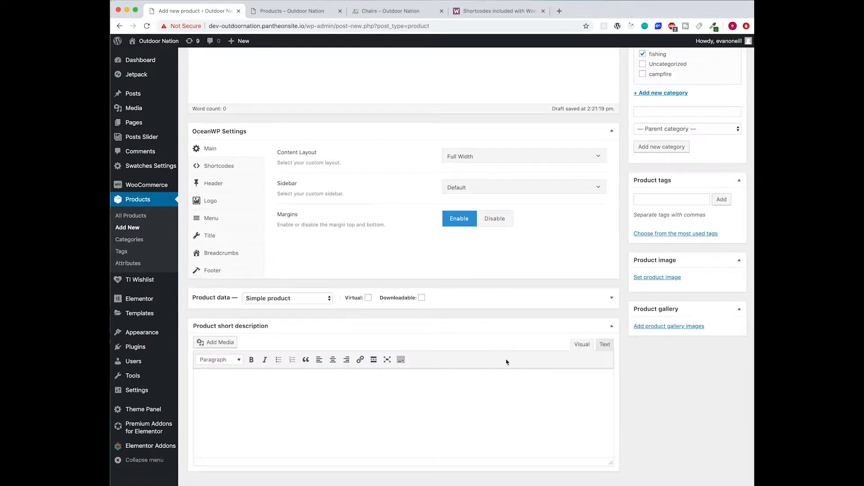
pyautogui.click(483, 301)
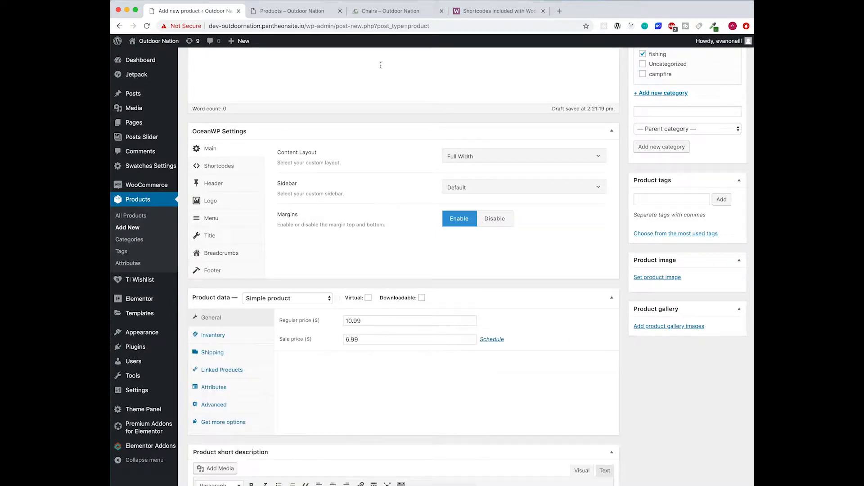
pyautogui.click(292, 11)
# - Open the reference Lure product page and copy its five bullet points
pyautogui.click(406, 12)
pyautogui.scroll(10, 562, 184)
pyautogui.click(660, 109)
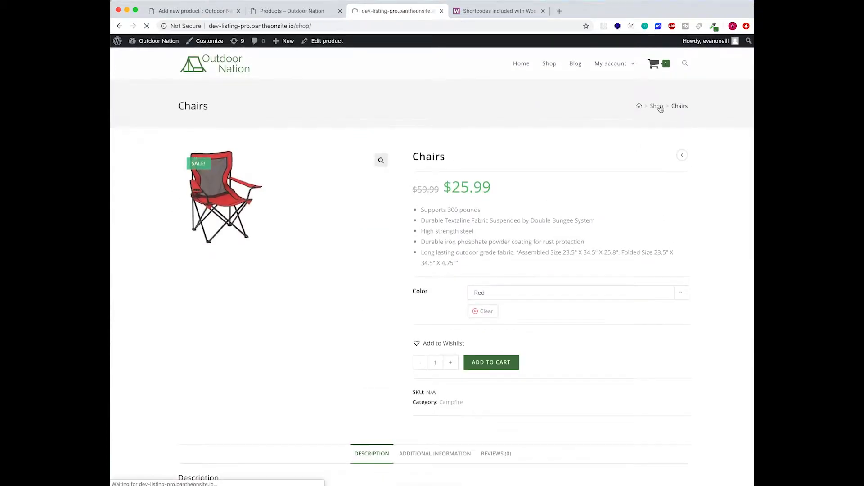
pyautogui.click(636, 232)
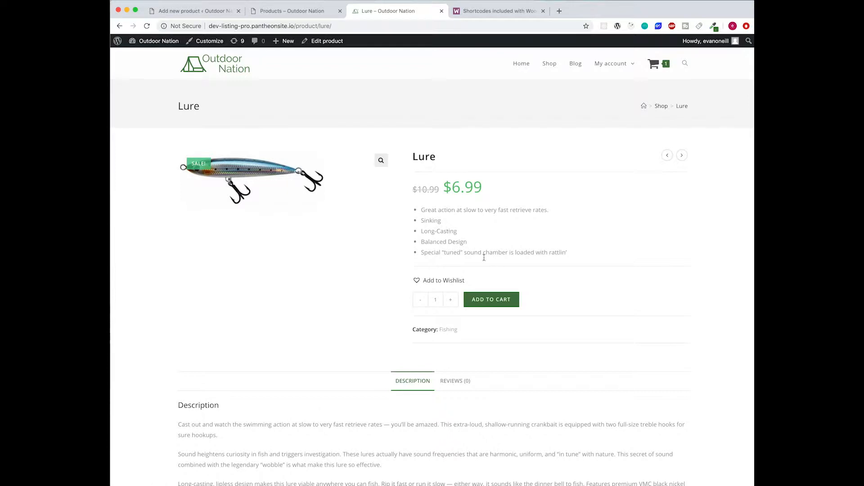
pyautogui.moveTo(570, 255); pyautogui.dragTo(424, 210)
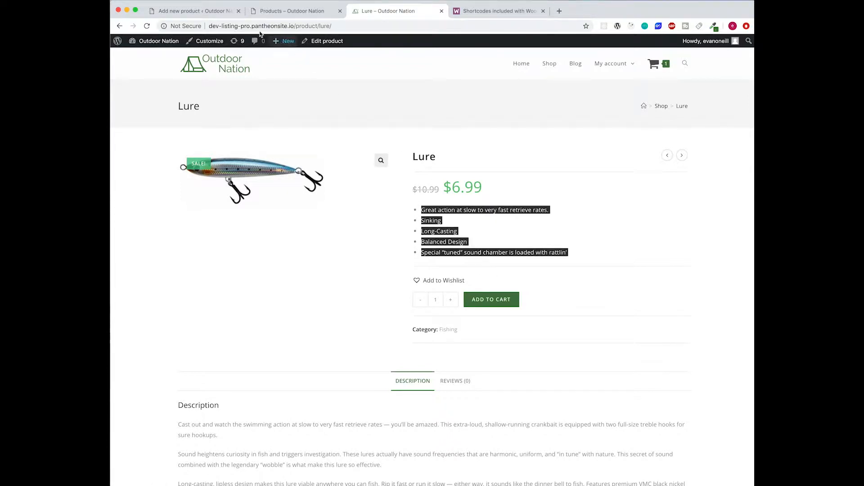
# - Paste the copied bullet list into the new Lure's short description
pyautogui.click(209, 10)
pyautogui.scroll(-3, 390, 370)
pyautogui.click(390, 370)
pyautogui.write('Great action at slow to very fast retrieve rates Wobbling Long Casting Weedless Design Special "tuned" sound chamber is loaded with rattlin\'')
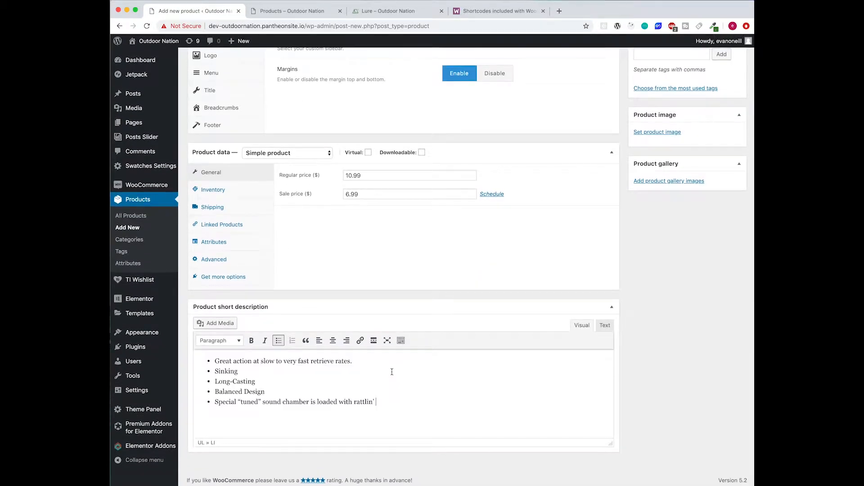
pyautogui.scroll(8, 448, 378)
# - Copy the reference description paragraphs into Lure's main description and publish the product
pyautogui.click(311, 12)
pyautogui.click(419, 14)
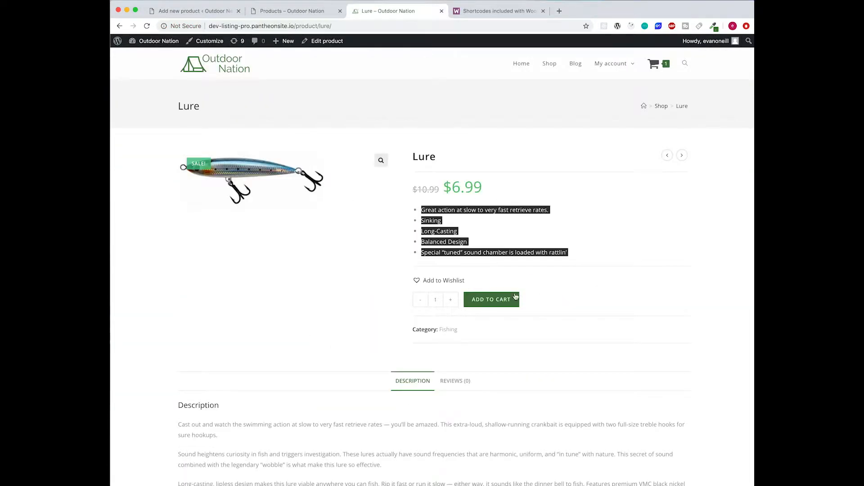
pyautogui.scroll(-6, 527, 303)
pyautogui.moveTo(480, 197); pyautogui.dragTo(181, 125)
pyautogui.press('super+c')
pyautogui.click(176, 13)
pyautogui.click(343, 209)
pyautogui.press('super+v')
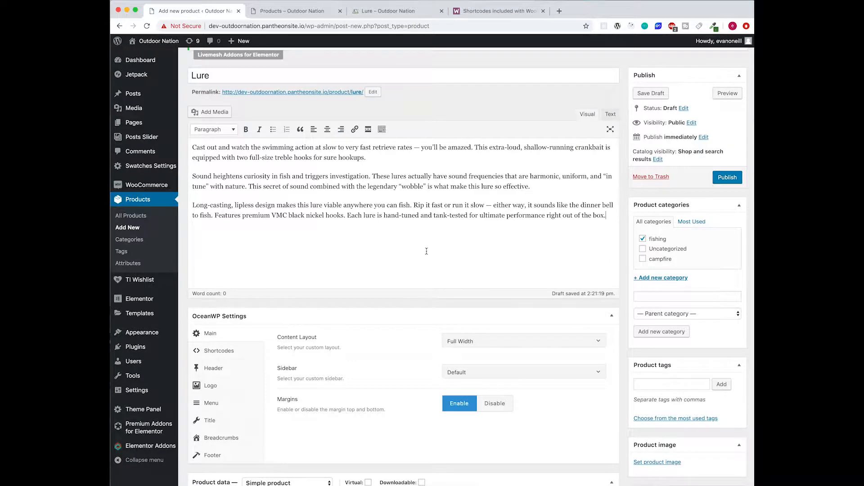
pyautogui.click(721, 184)
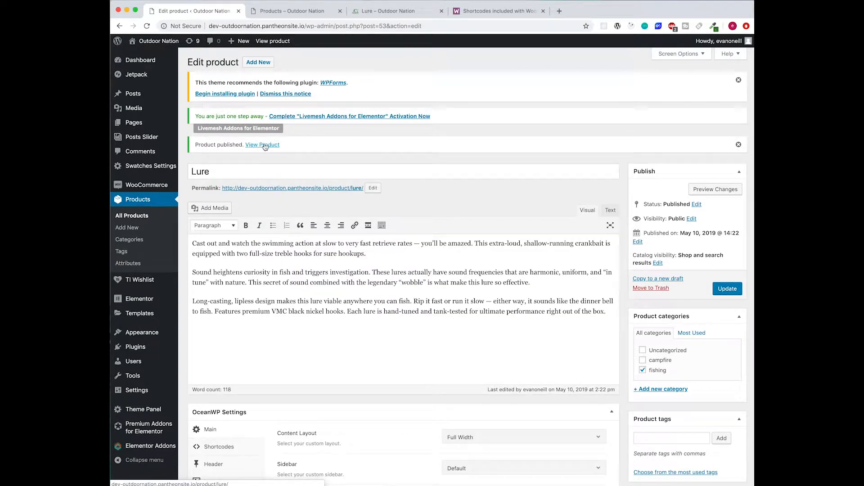
# - Set the silver lure photo from the Media Library as Lure's product image and update
pyautogui.click(297, 12)
pyautogui.click(321, 26)
pyautogui.click(221, 13)
pyautogui.scroll(-3, 653, 373)
pyautogui.scroll(-3, 653, 373)
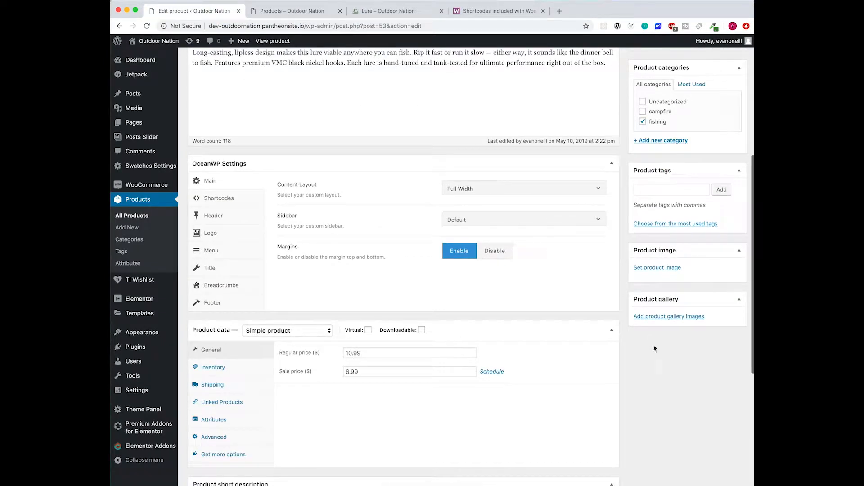
pyautogui.click(653, 269)
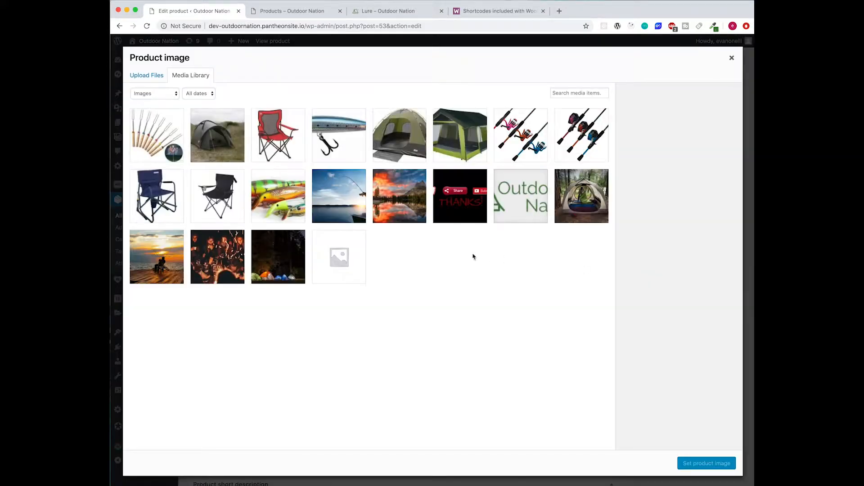
pyautogui.click(326, 132)
pyautogui.click(710, 466)
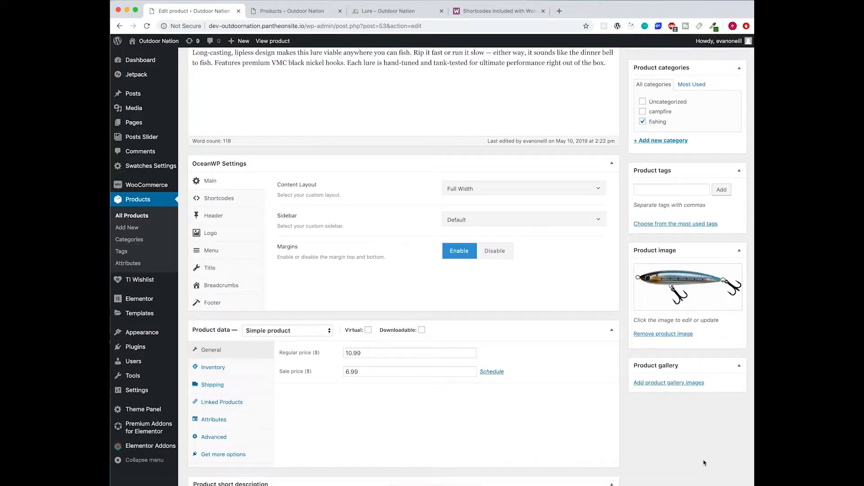
pyautogui.scroll(10, 631, 407)
pyautogui.click(727, 288)
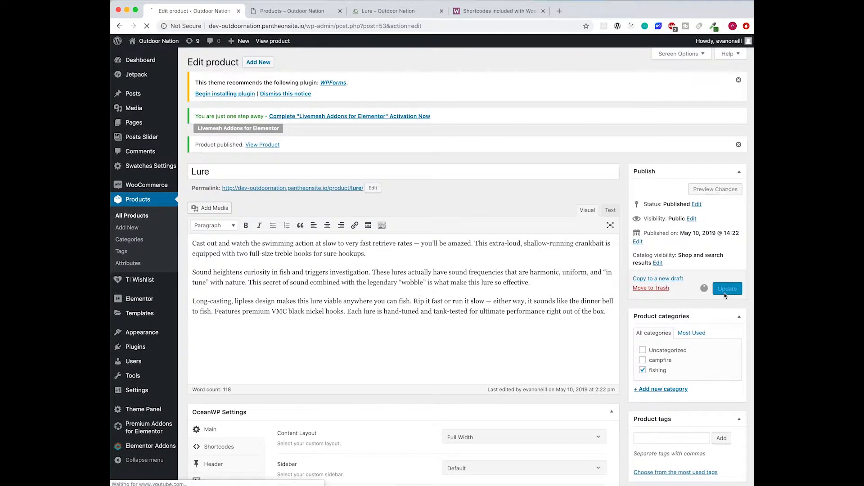
pyautogui.click(309, 12)
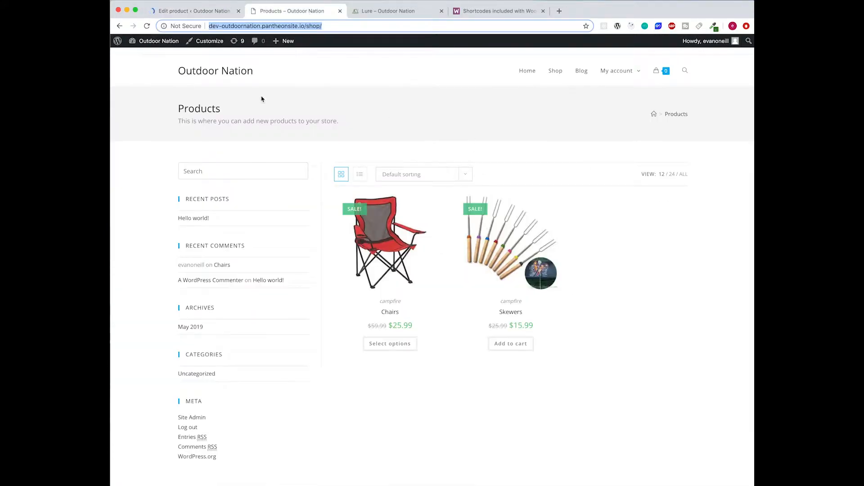
# - Reload the shop to show Lure and check the sorting options without changing them
pyautogui.click(559, 74)
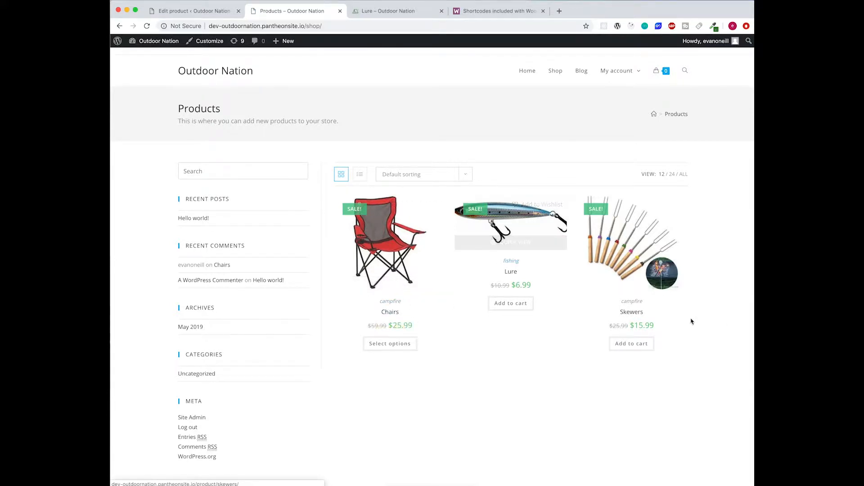
pyautogui.scroll(-3, 500, 327)
pyautogui.click(466, 122)
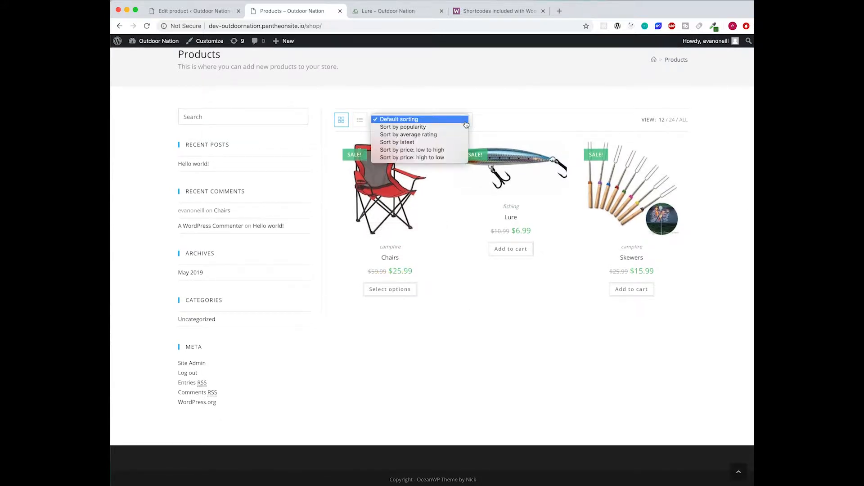
pyautogui.click(556, 357)
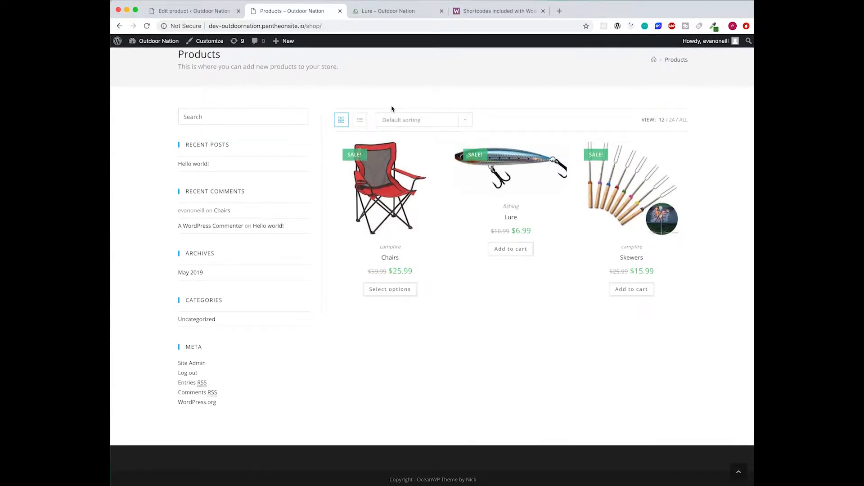
# - Switch the shop products to list view and then back to grid view
pyautogui.click(361, 120)
pyautogui.scroll(-1, 435, 187)
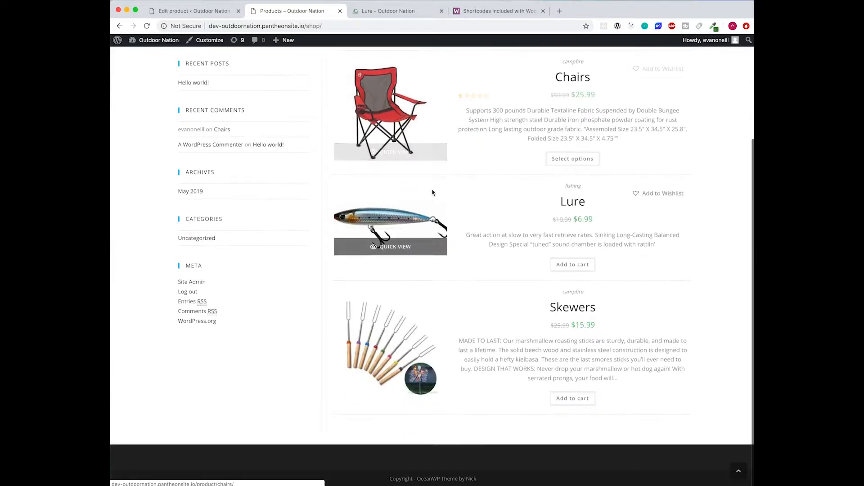
pyautogui.scroll(3, 324, 153)
pyautogui.click(339, 175)
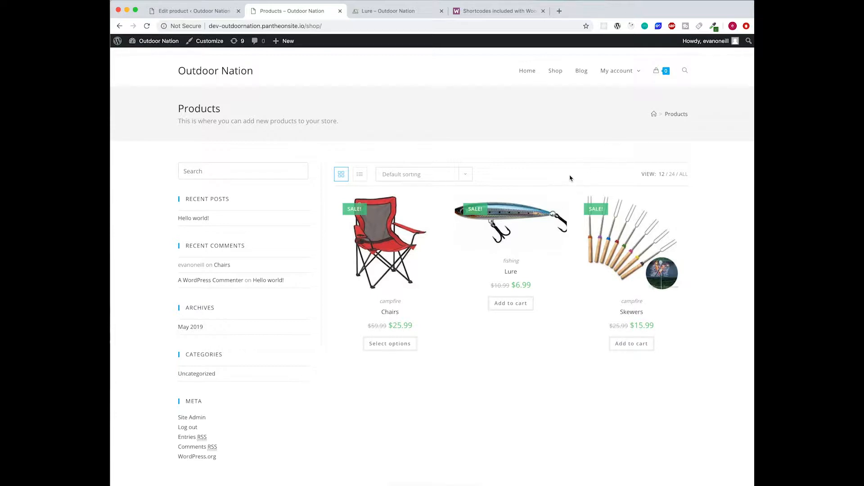
pyautogui.click(387, 11)
pyautogui.click(293, 11)
# - Return to the Lure product editor and scroll down through its product form
pyautogui.click(199, 12)
pyautogui.scroll(-4, 383, 248)
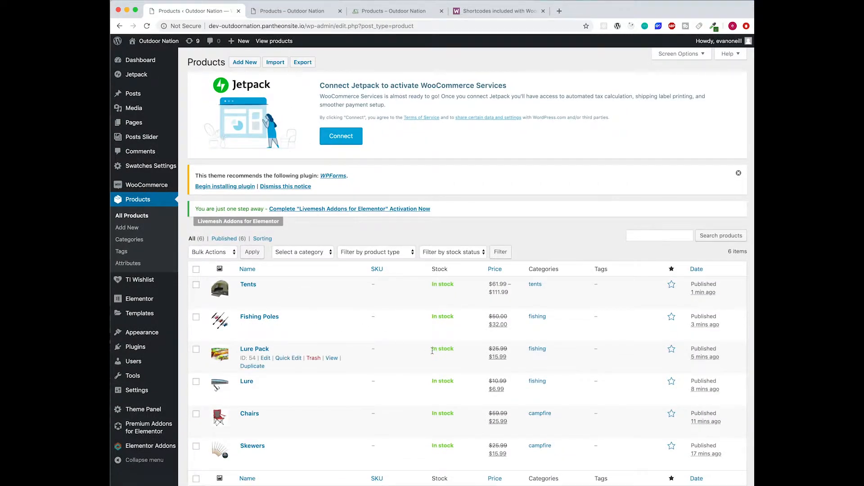
pyautogui.scroll(-3, 441, 351)
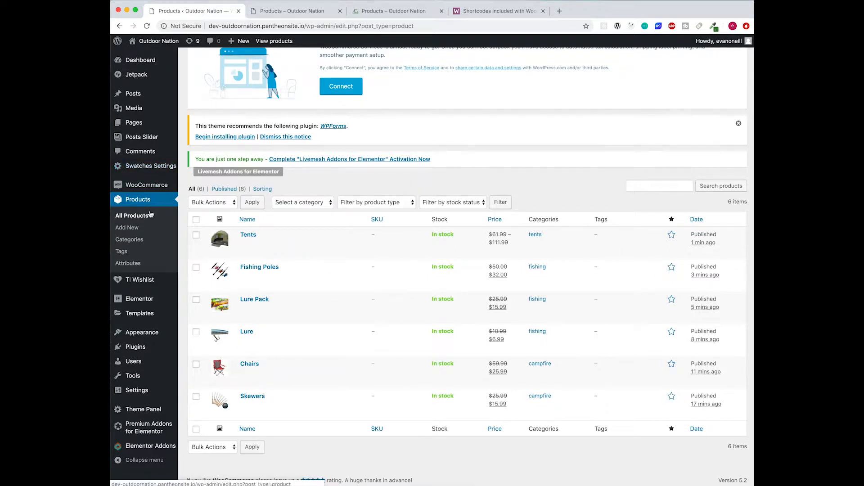
# - On the storefront shop, check the Chairs product page and its Quick View
pyautogui.click(306, 13)
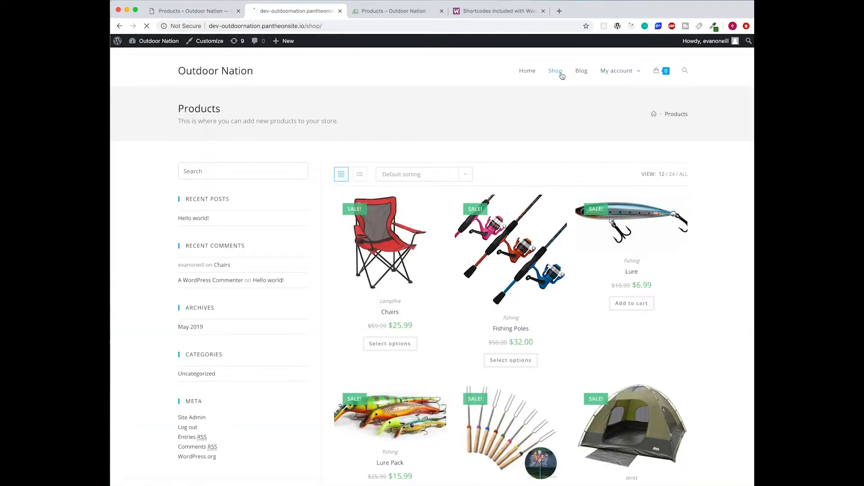
pyautogui.moveTo(465, 251)
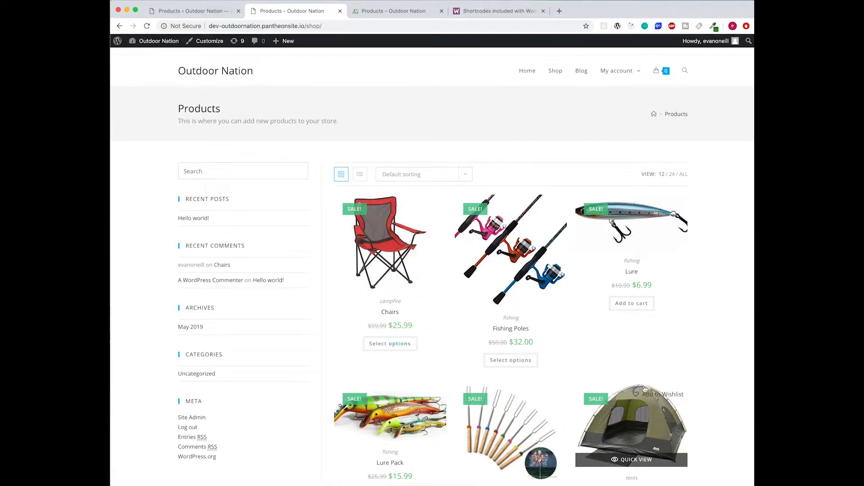
pyautogui.click(385, 236)
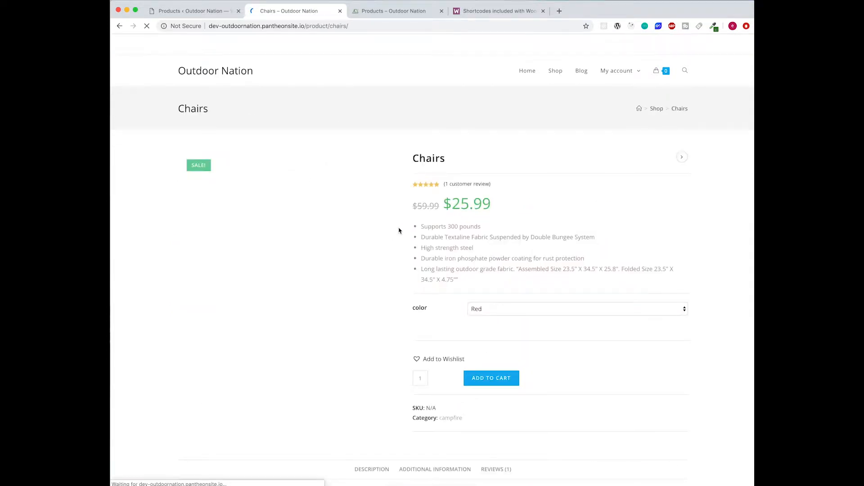
pyautogui.moveTo(148, 42)
pyautogui.click(120, 26)
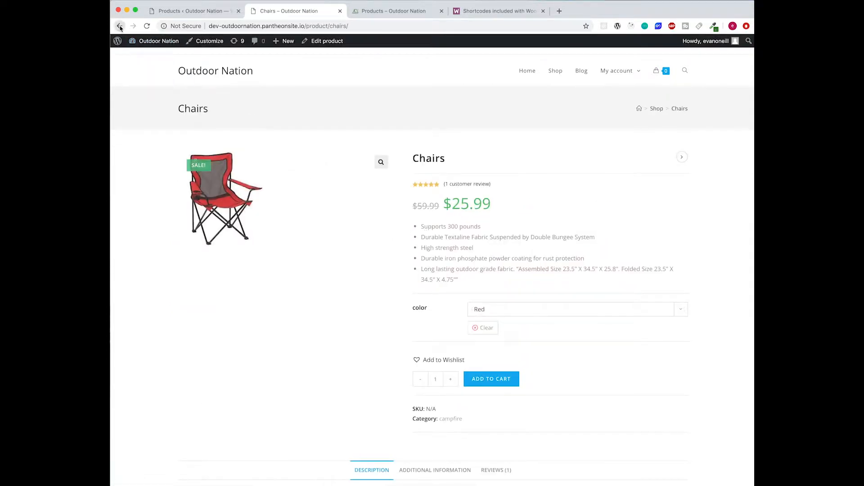
pyautogui.click(392, 284)
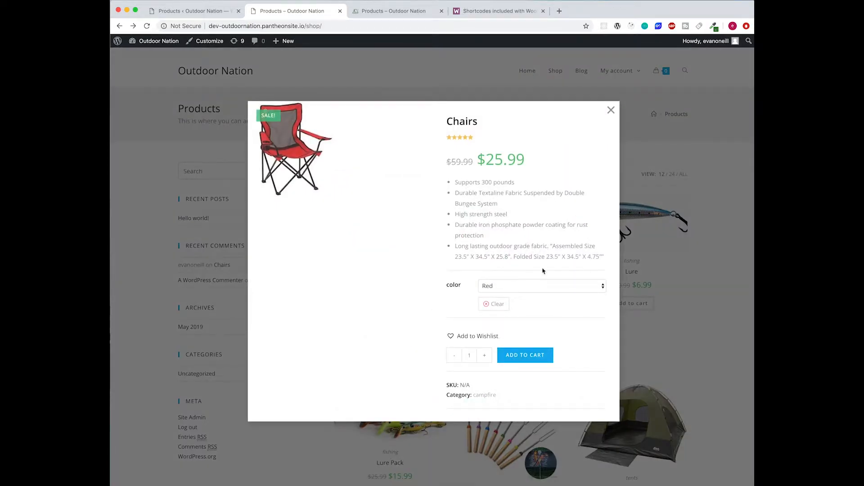
pyautogui.click(658, 309)
pyautogui.scroll(-2, 585, 342)
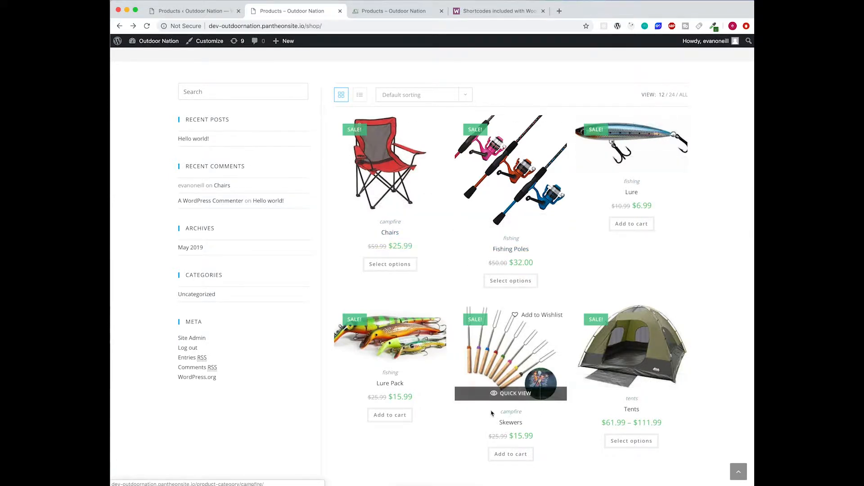
pyautogui.scroll(2, 322, 76)
# - Compare the reference site's 'Shop Our Best Deals!' heading and open its Campfire category
pyautogui.click(206, 71)
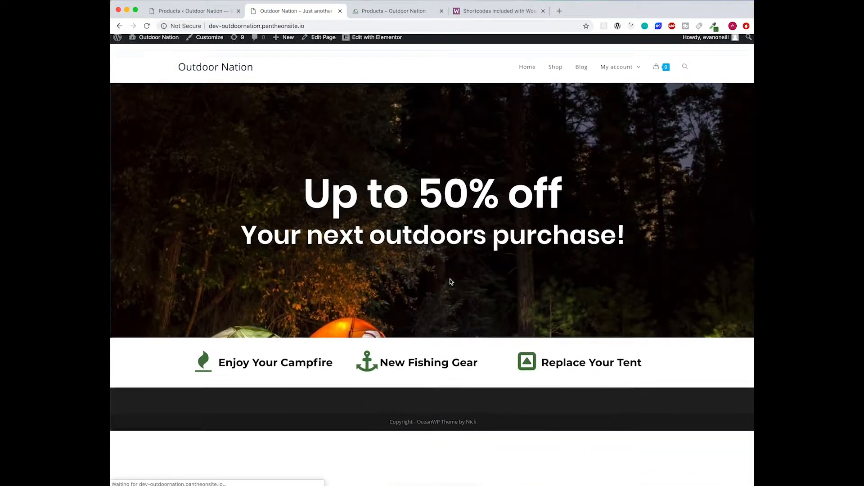
pyautogui.click(363, 12)
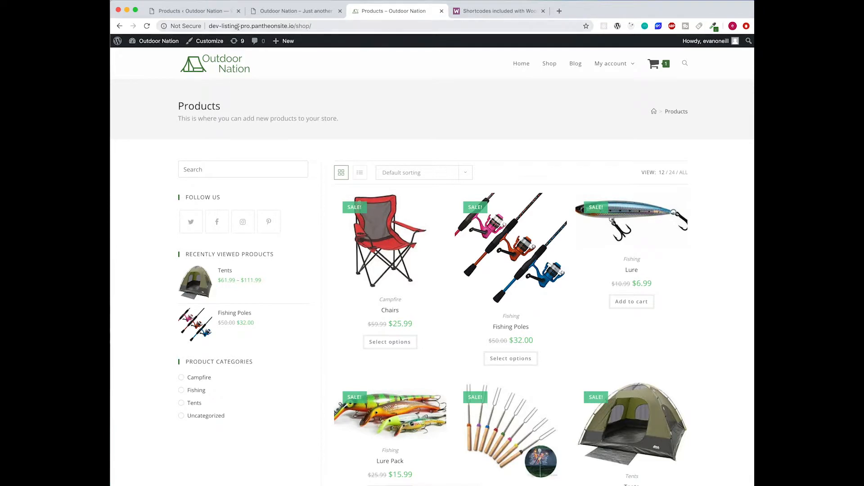
pyautogui.click(203, 63)
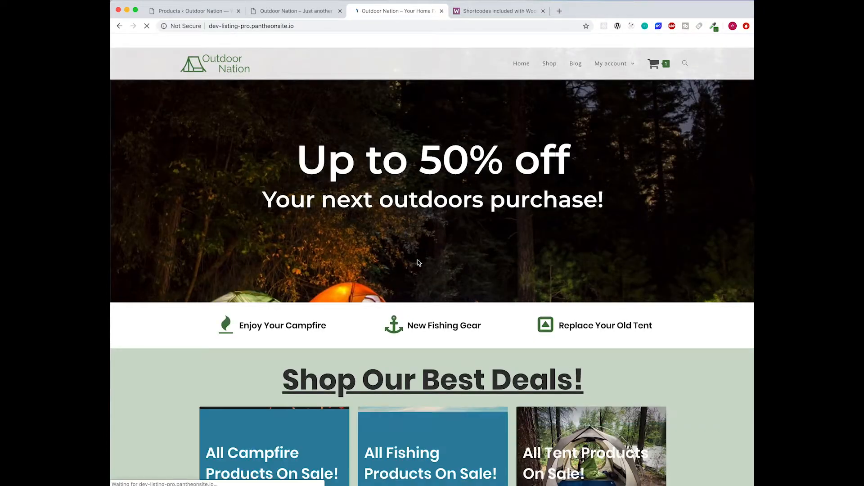
pyautogui.scroll(-3, 418, 260)
pyautogui.moveTo(292, 241); pyautogui.dragTo(602, 244)
pyautogui.click(602, 245)
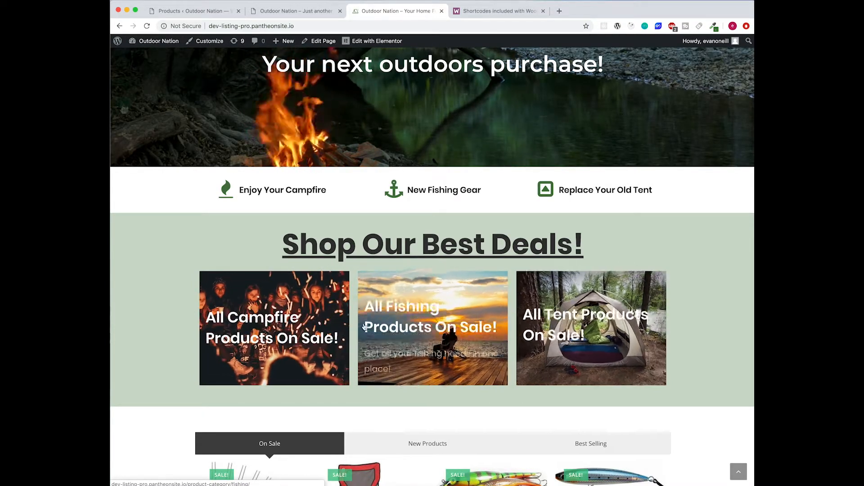
pyautogui.click(311, 325)
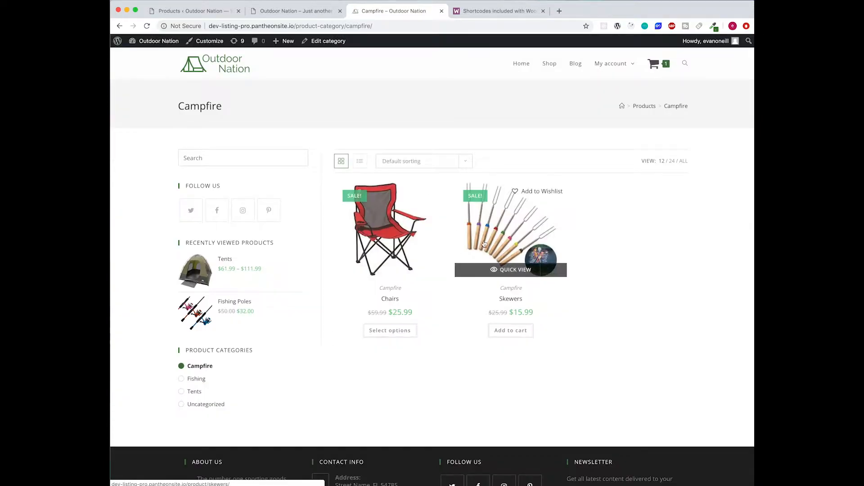
pyautogui.click(274, 12)
# - Go from the admin products list to the Pages > All Pages list
pyautogui.click(199, 11)
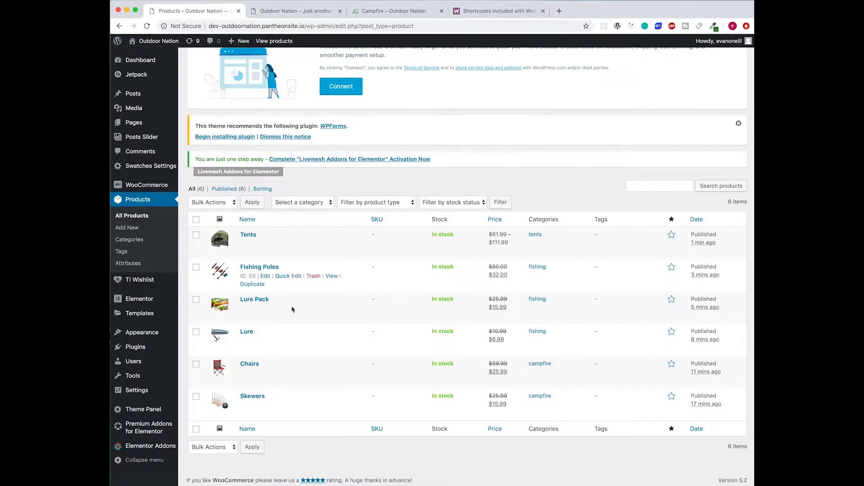
pyautogui.moveTo(141, 130)
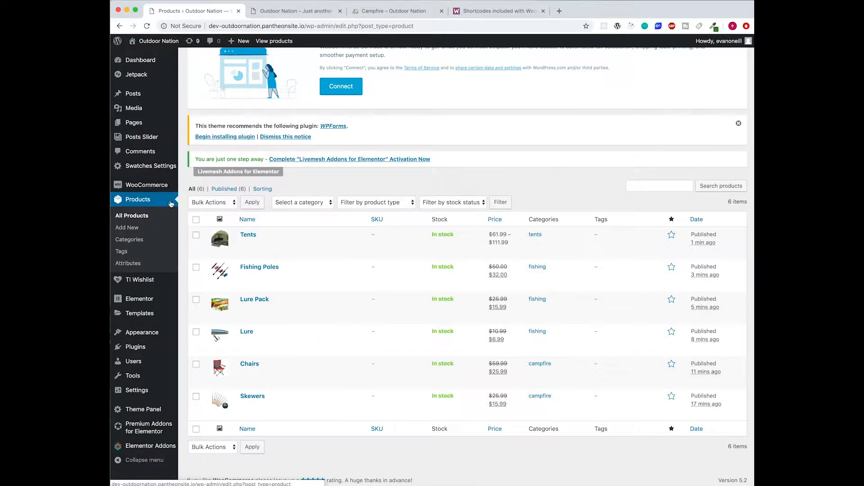
pyautogui.click(144, 131)
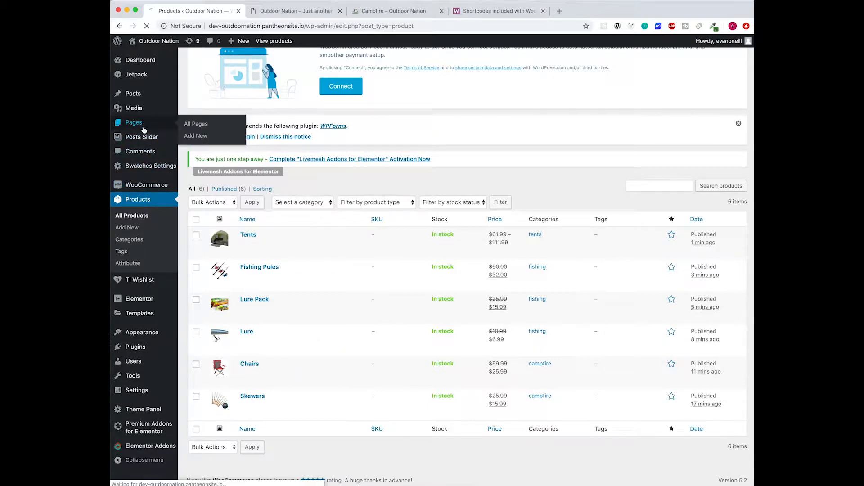
pyautogui.moveTo(309, 280)
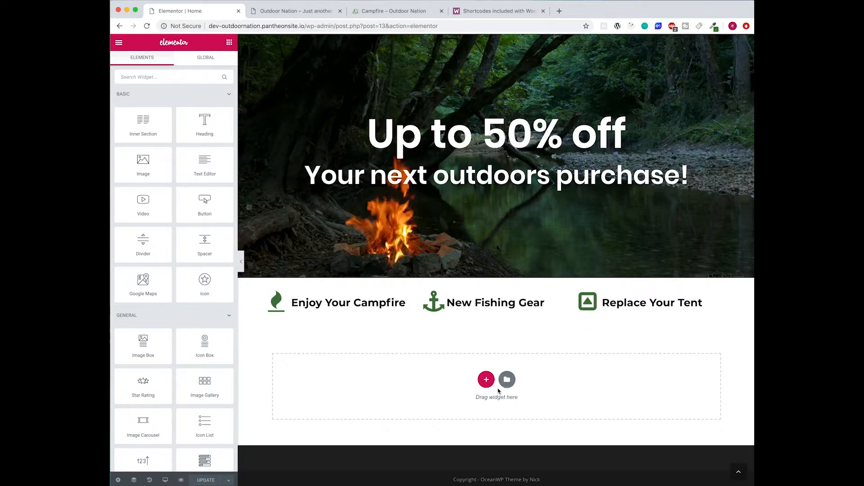
# - Add a single-column section below the three features and place a Heading widget in it
pyautogui.click(486, 381)
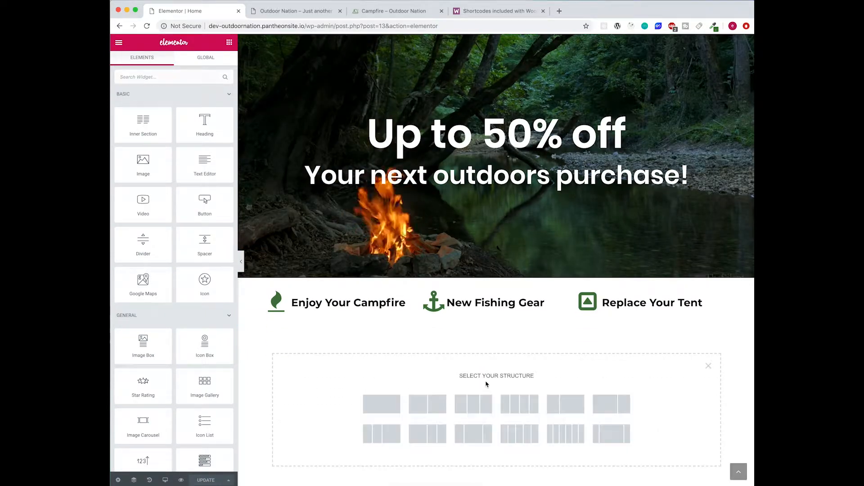
pyautogui.click(381, 404)
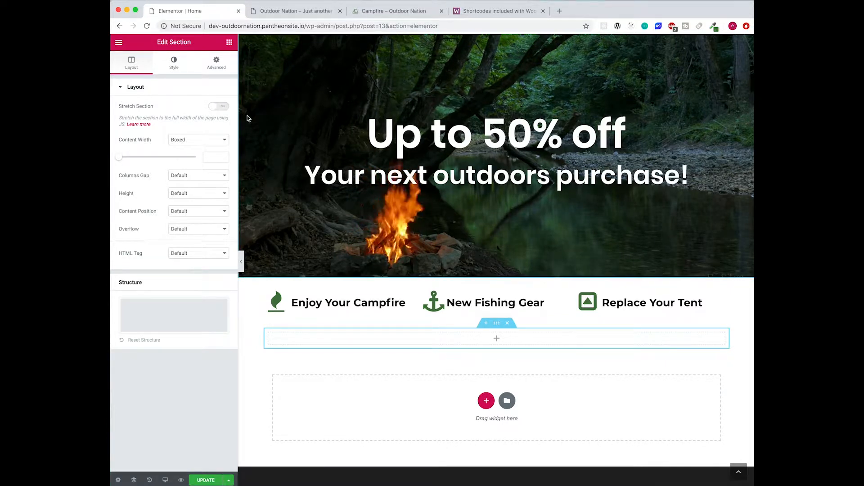
pyautogui.click(229, 42)
pyautogui.moveTo(205, 121); pyautogui.dragTo(497, 340)
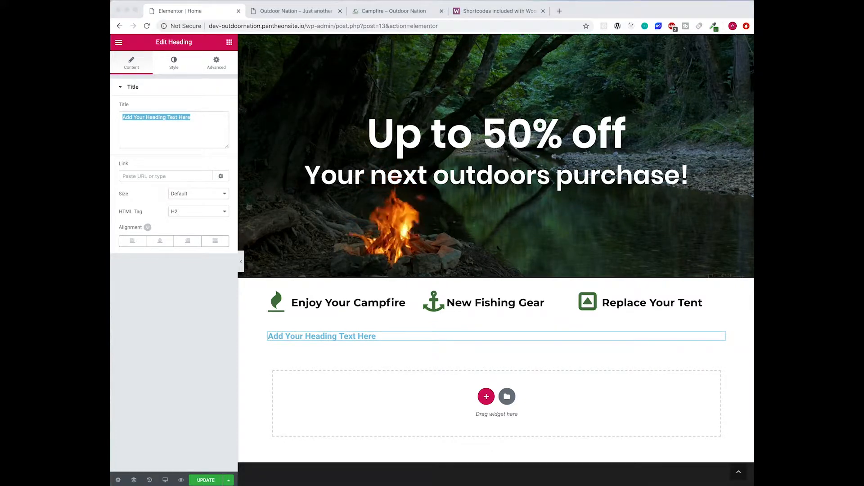
# - Change the heading text to 'Shop Out Best Deals!' and centre it
pyautogui.click(209, 139)
pyautogui.write('Shop Out Best Deals!')
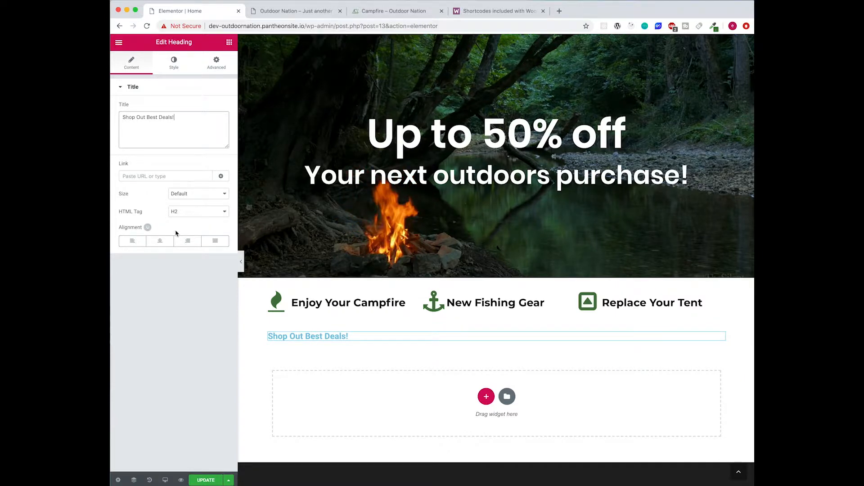
pyautogui.click(161, 242)
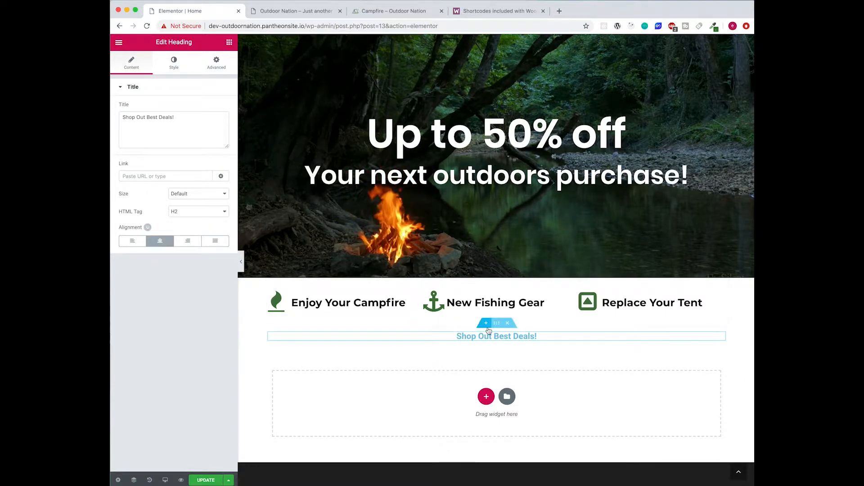
pyautogui.click(497, 326)
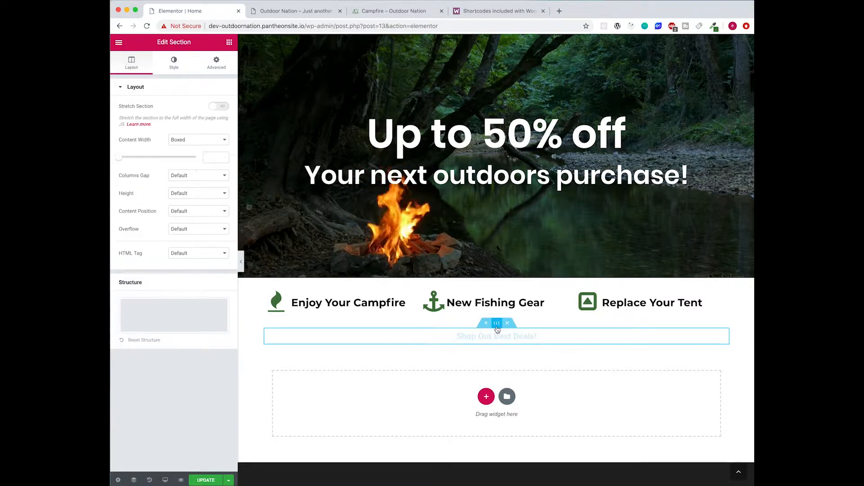
# - Turn on Stretch Section so the section spans the full page width
pyautogui.click(176, 68)
pyautogui.click(132, 64)
pyautogui.click(217, 107)
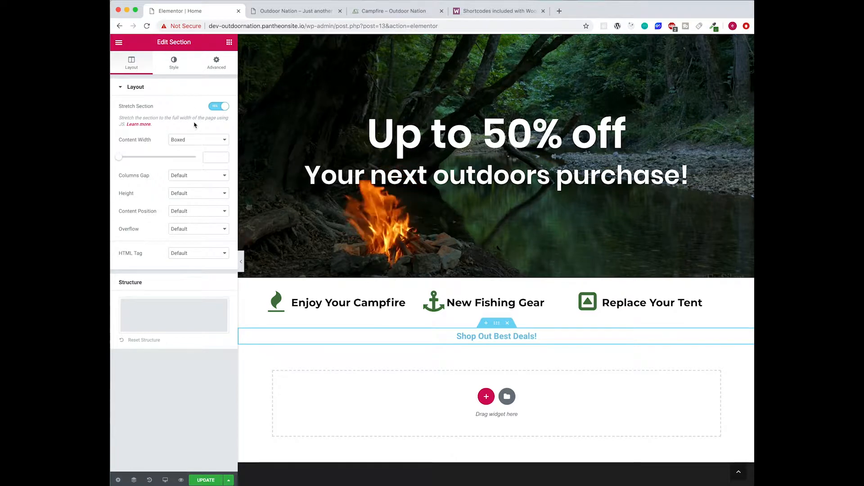
# - Give the section a classic #467842 green background with reduced opacity
pyautogui.click(166, 72)
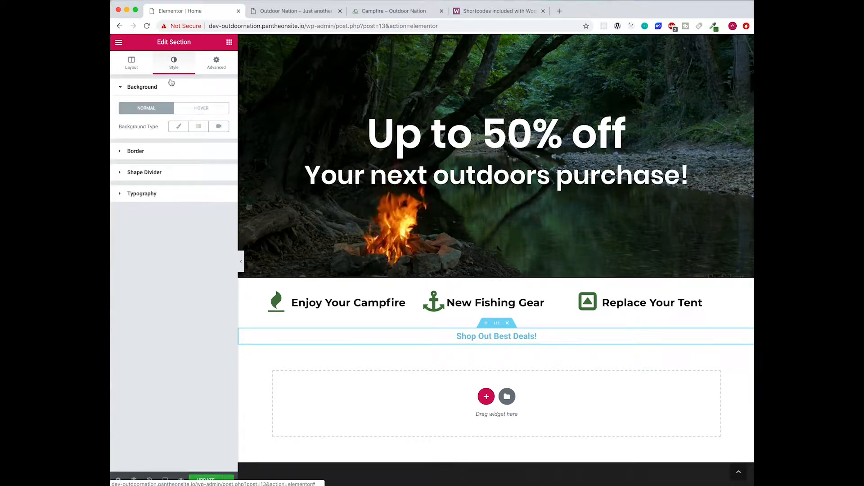
pyautogui.click(179, 126)
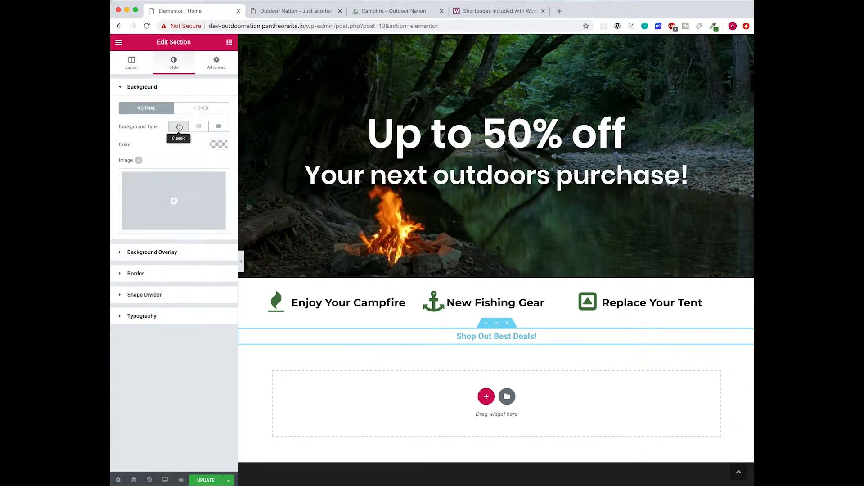
pyautogui.click(214, 145)
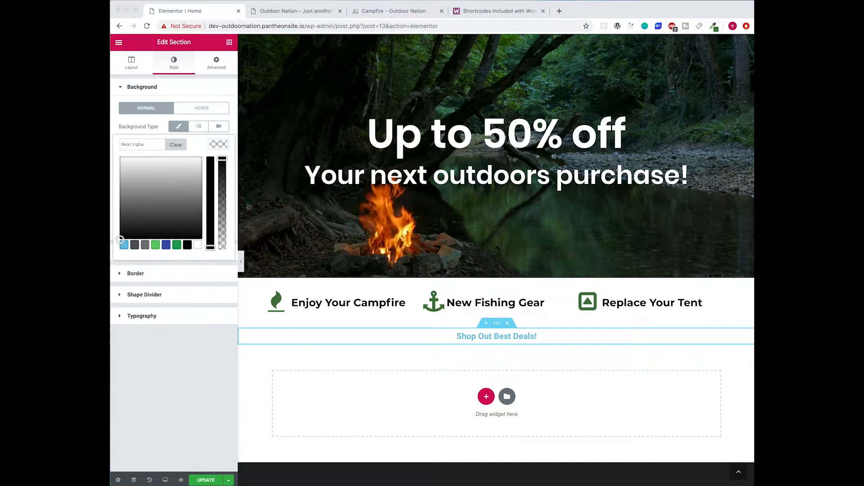
pyautogui.click(141, 144)
pyautogui.write('#')
pyautogui.write('467842')
pyautogui.moveTo(220, 168); pyautogui.dragTo(224, 207)
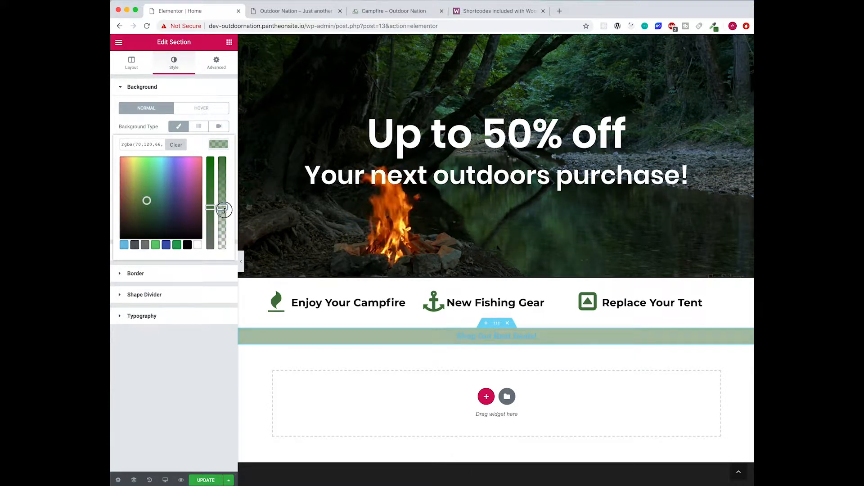
pyautogui.moveTo(224, 214); pyautogui.dragTo(224, 216)
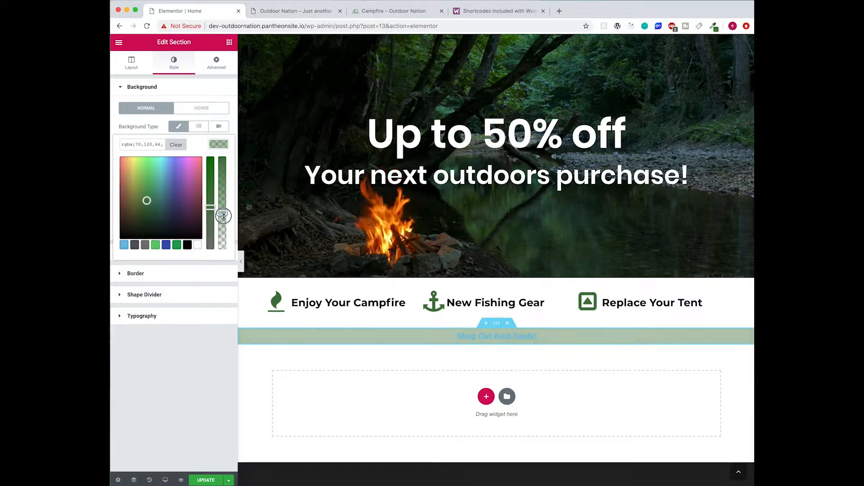
pyautogui.click(478, 334)
# - Set the heading typography to Poppins, weight 700, size 74 px
pyautogui.click(216, 63)
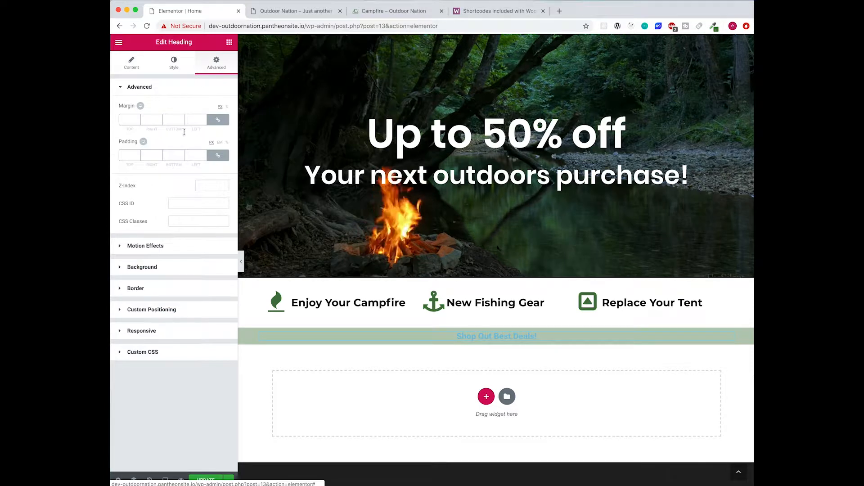
pyautogui.click(174, 63)
pyautogui.click(216, 106)
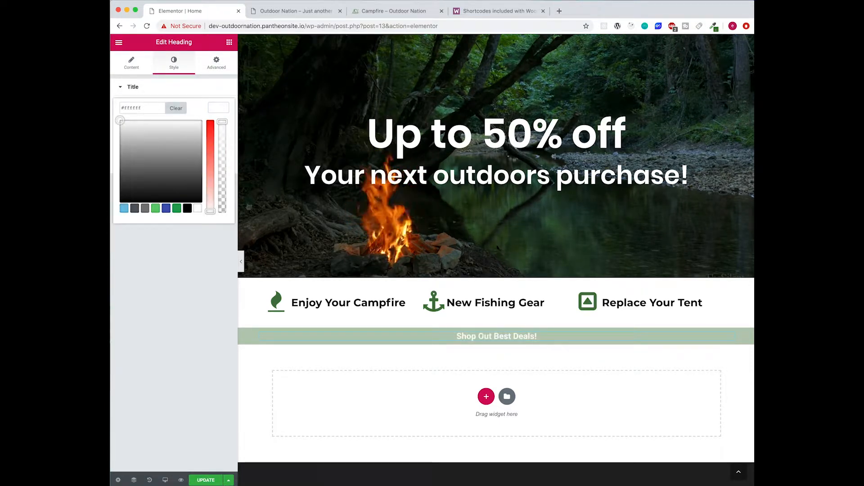
pyautogui.click(174, 63)
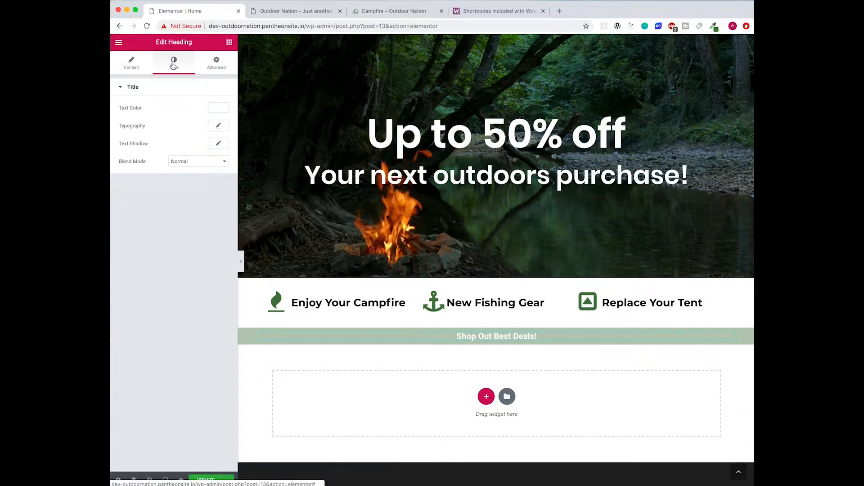
pyautogui.click(218, 127)
pyautogui.click(204, 150)
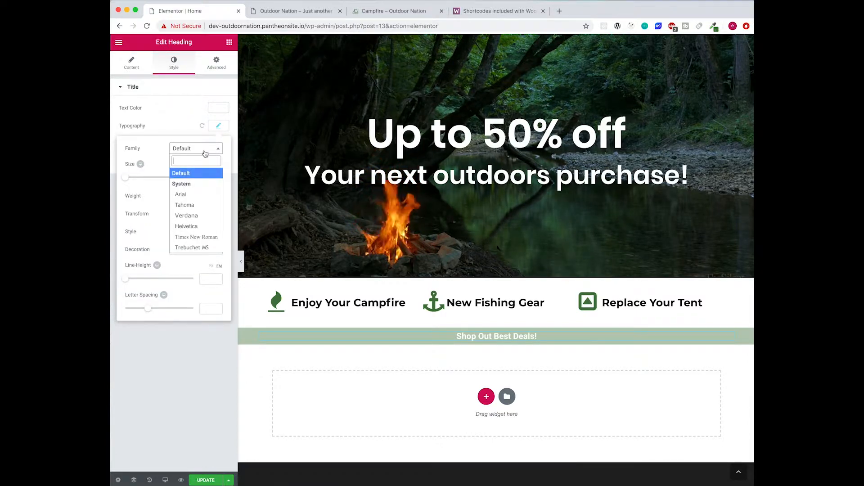
pyautogui.write('poppins')
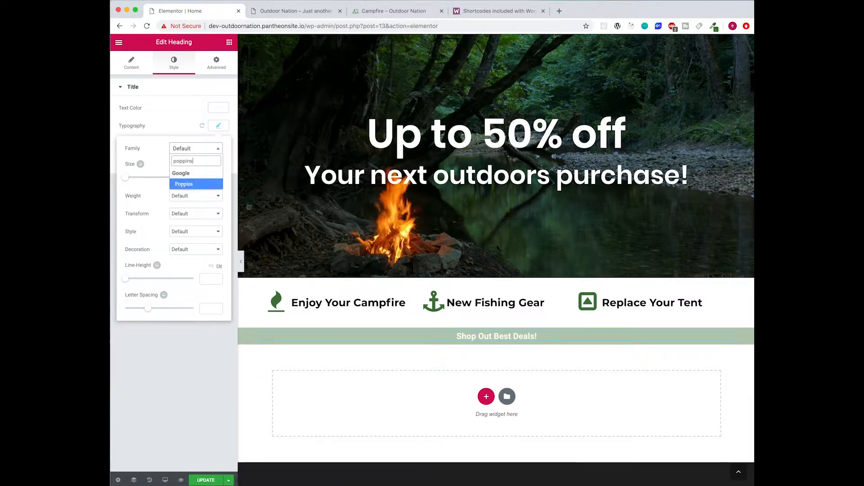
pyautogui.press('Return')
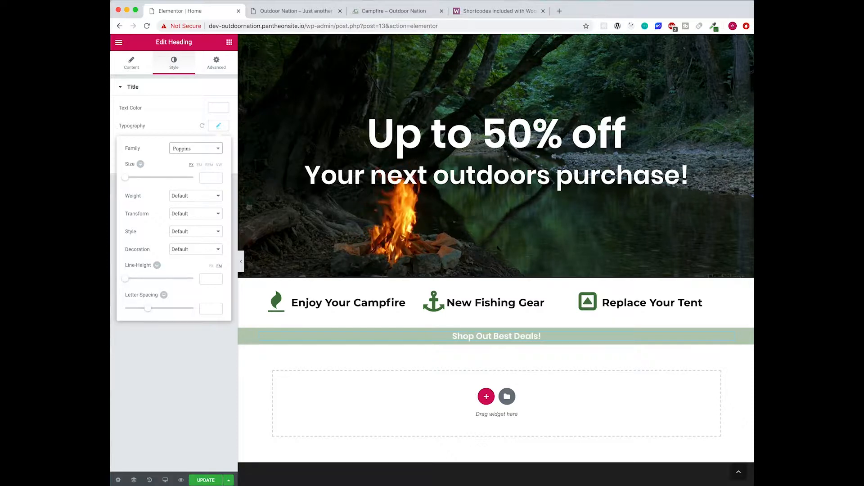
pyautogui.click(201, 197)
pyautogui.click(191, 175)
pyautogui.moveTo(126, 181); pyautogui.dragTo(152, 181)
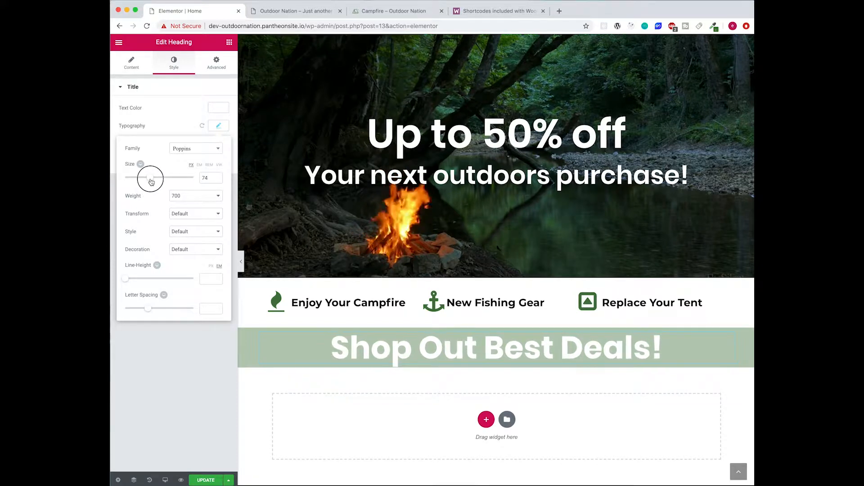
# - Change the heading text colour to near-black #0c0c0c
pyautogui.tripleClick(439, 344)
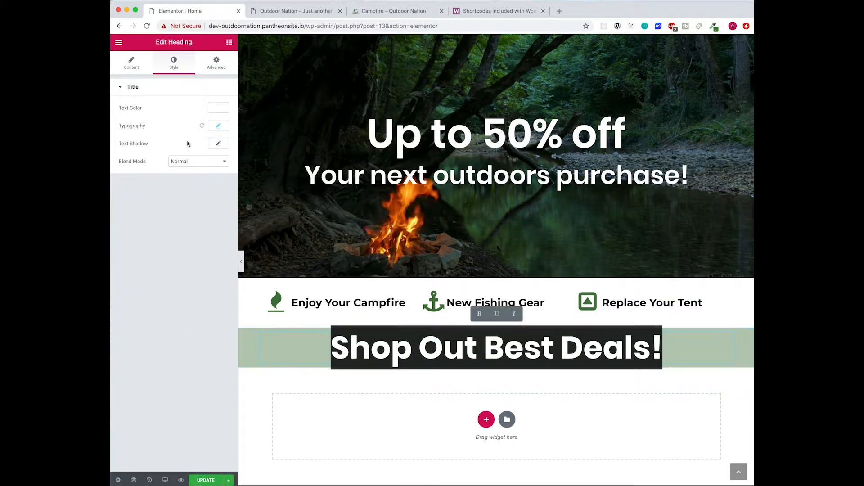
pyautogui.click(439, 345)
pyautogui.click(213, 129)
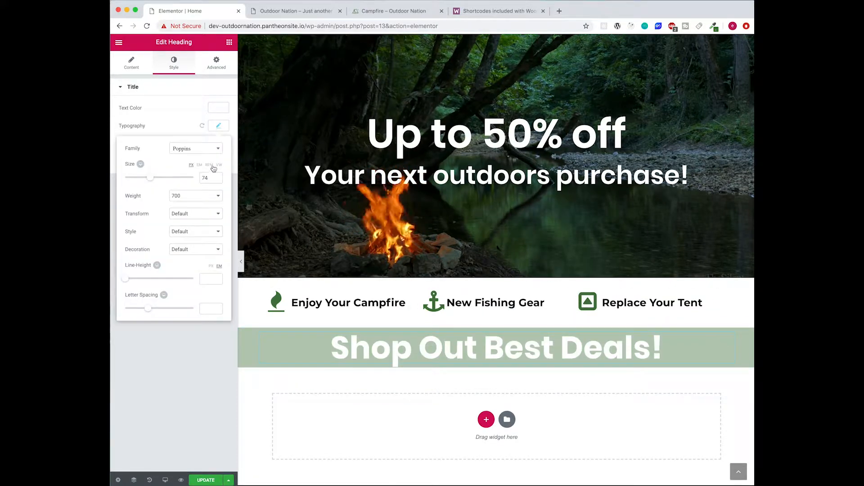
pyautogui.click(222, 126)
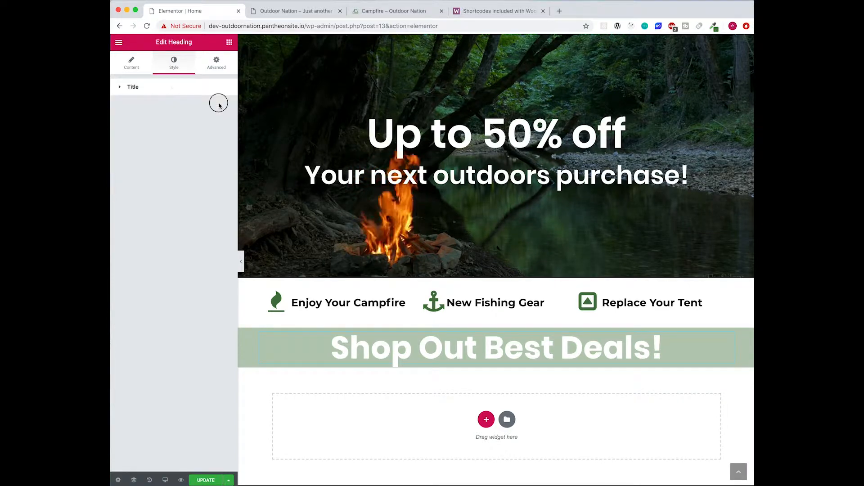
pyautogui.click(207, 87)
pyautogui.click(215, 107)
pyautogui.click(120, 199)
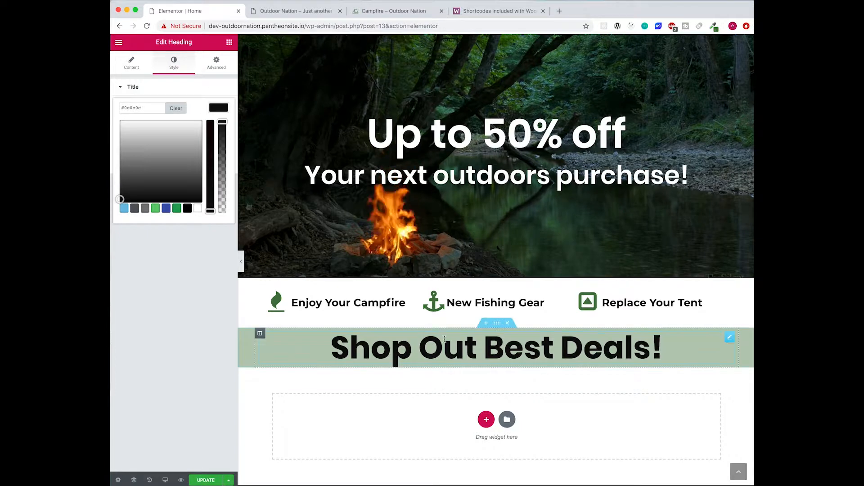
pyautogui.click(225, 111)
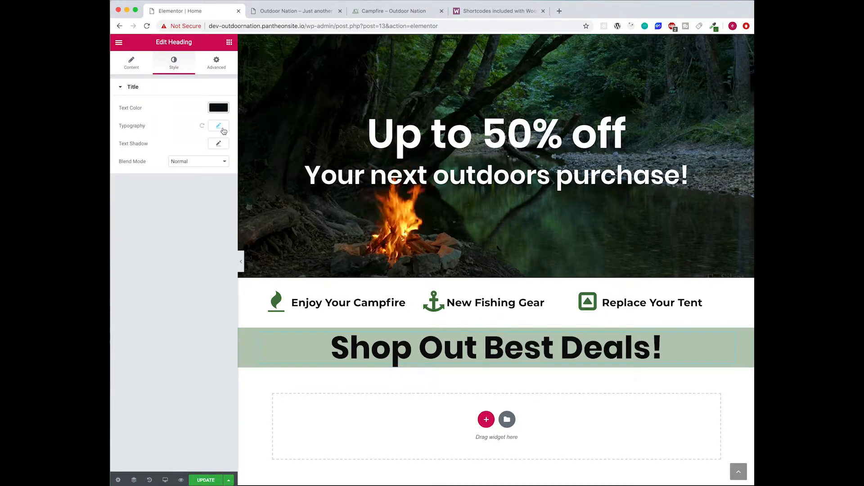
# - Set the heading's text decoration to Underline
pyautogui.click(220, 127)
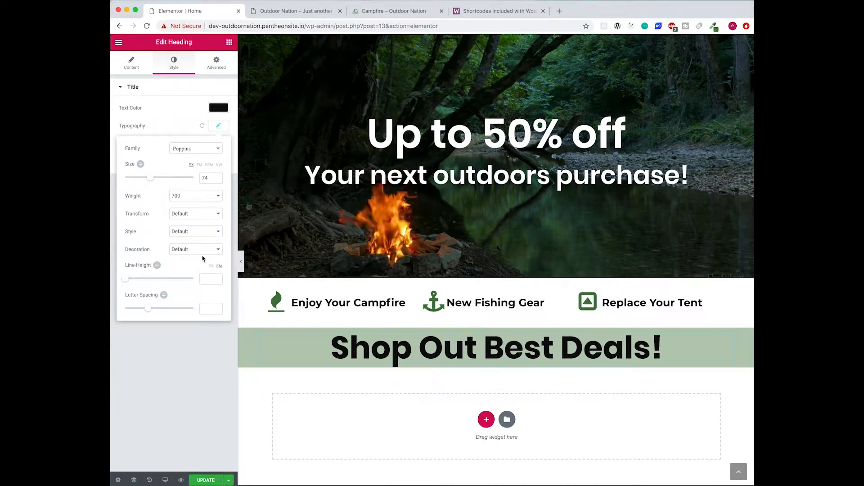
pyautogui.click(198, 234)
pyautogui.click(194, 213)
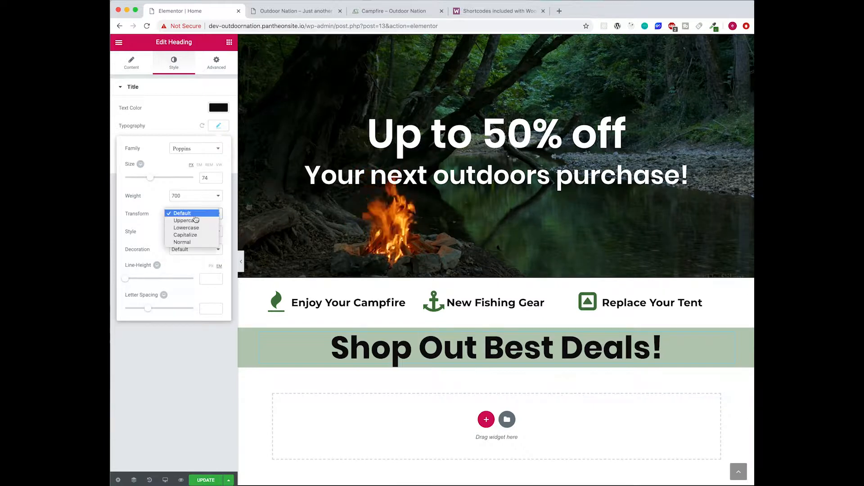
pyautogui.click(182, 252)
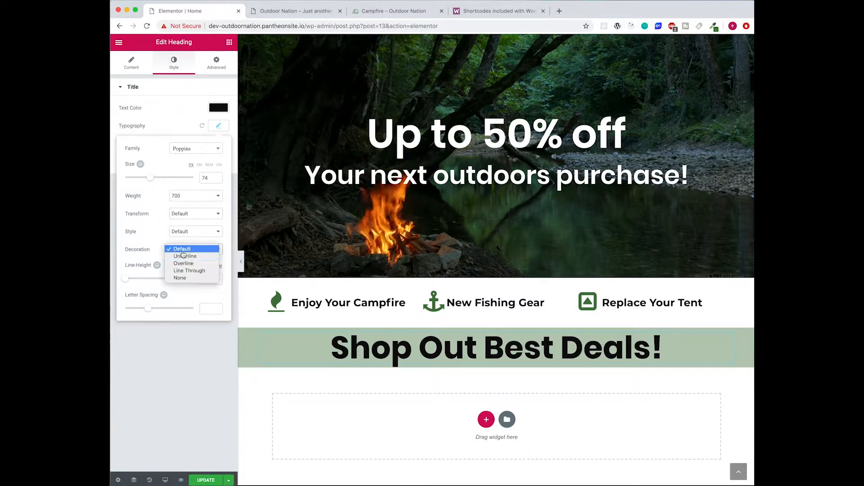
pyautogui.click(184, 256)
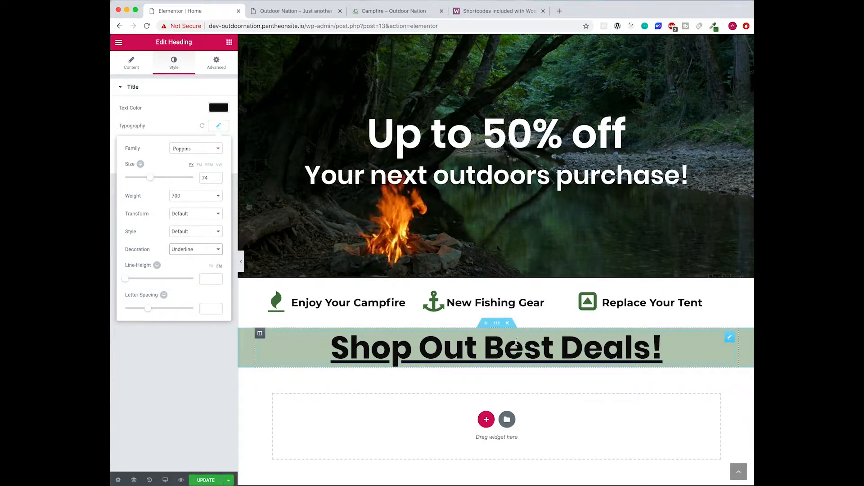
pyautogui.click(497, 324)
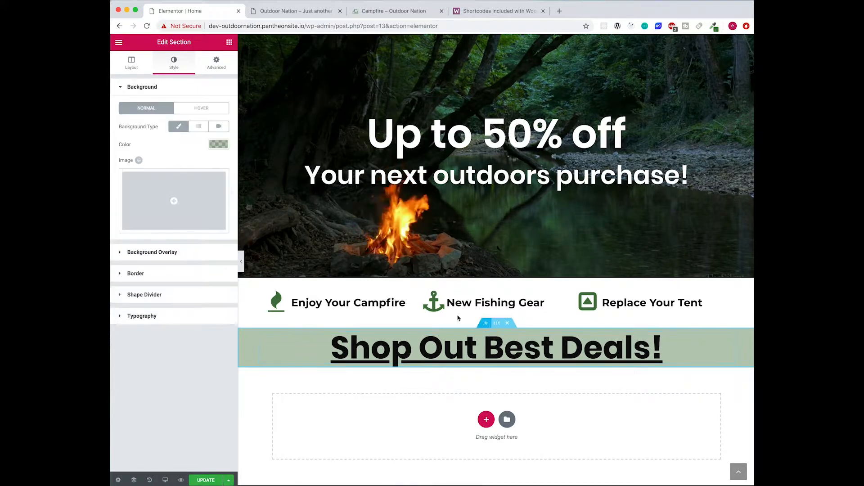
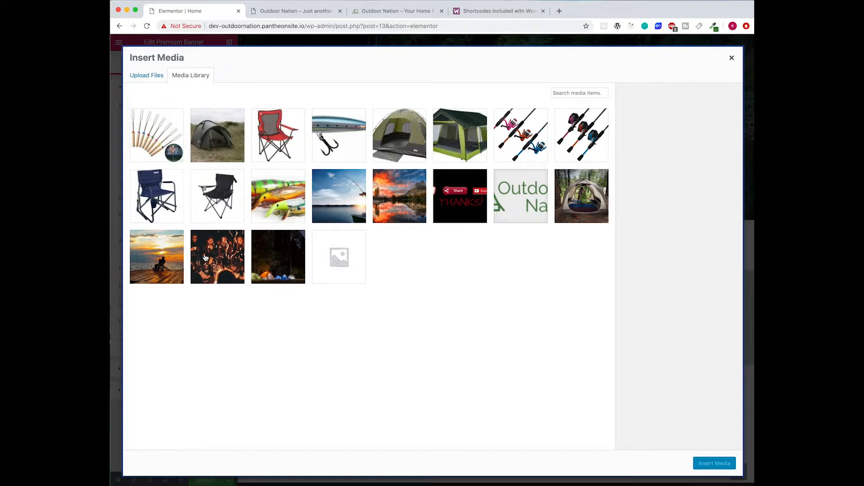
# - Insert homepage-campfire.jpg into the Premium Banner and retitle it 'All Campfire Products On Sale!'
pyautogui.click(211, 276)
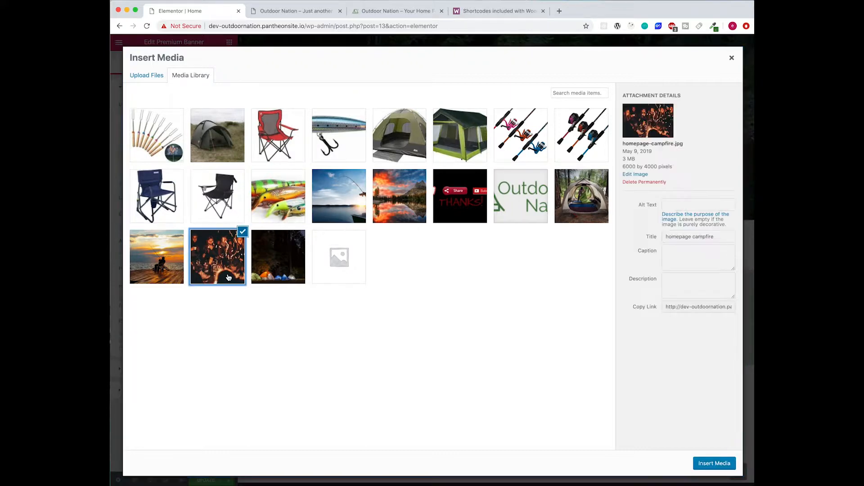
pyautogui.click(714, 464)
pyautogui.scroll(-1, 430, 354)
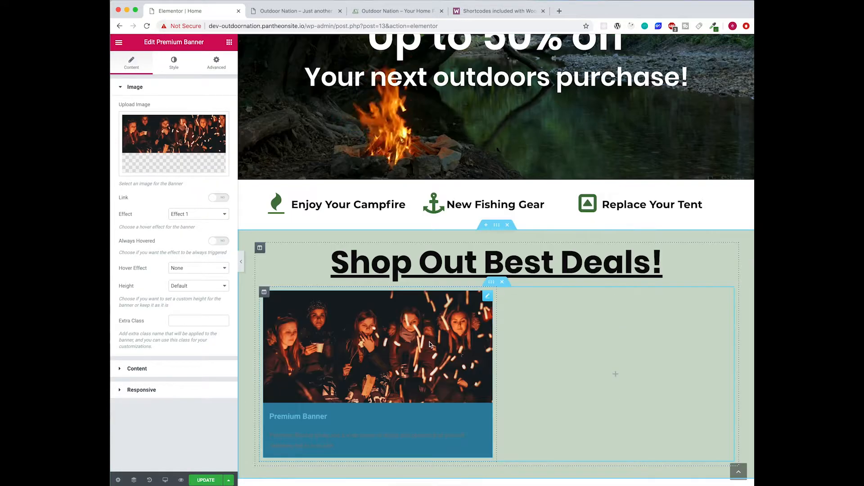
pyautogui.scroll(-1, 434, 350)
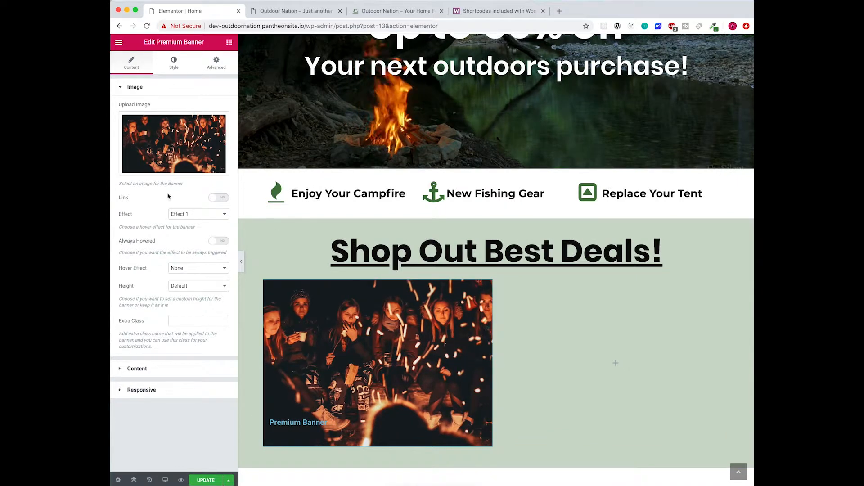
pyautogui.click(158, 373)
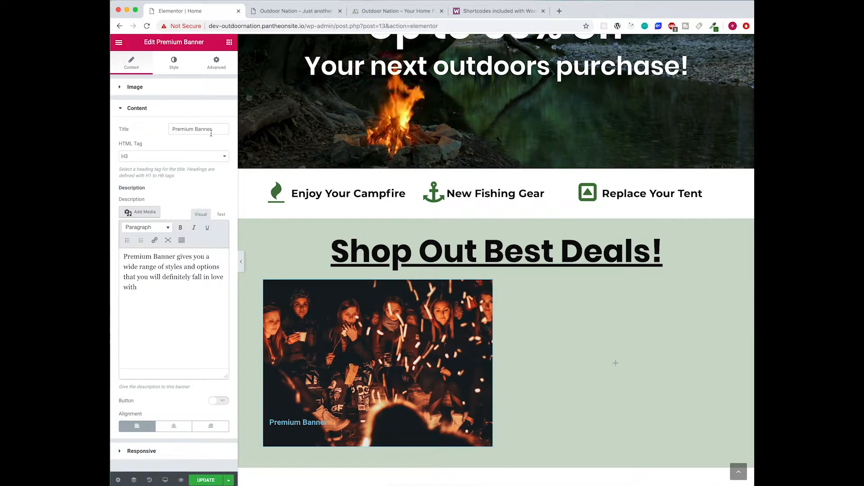
pyautogui.moveTo(211, 132); pyautogui.dragTo(164, 130)
pyautogui.write('All')
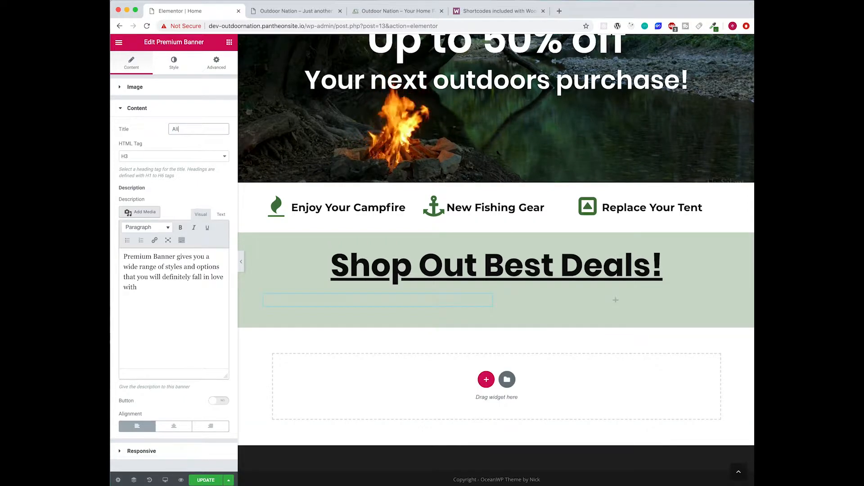
pyautogui.write(' Ca')
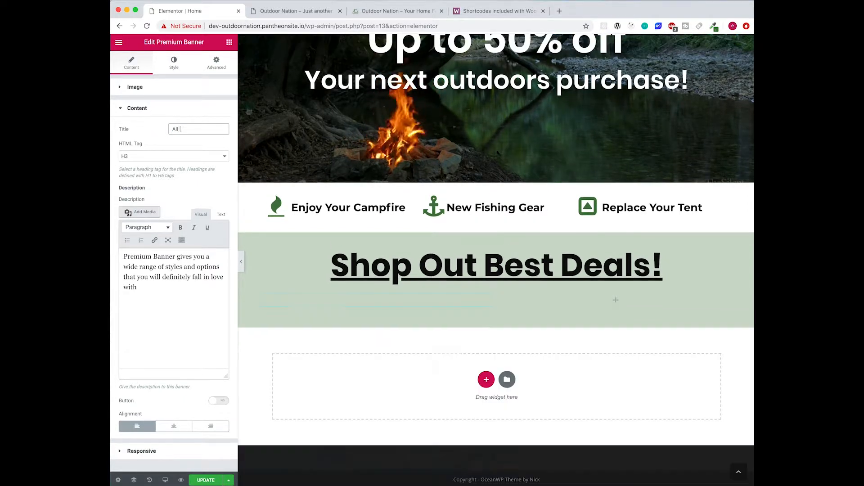
pyautogui.write('mpfire Pr')
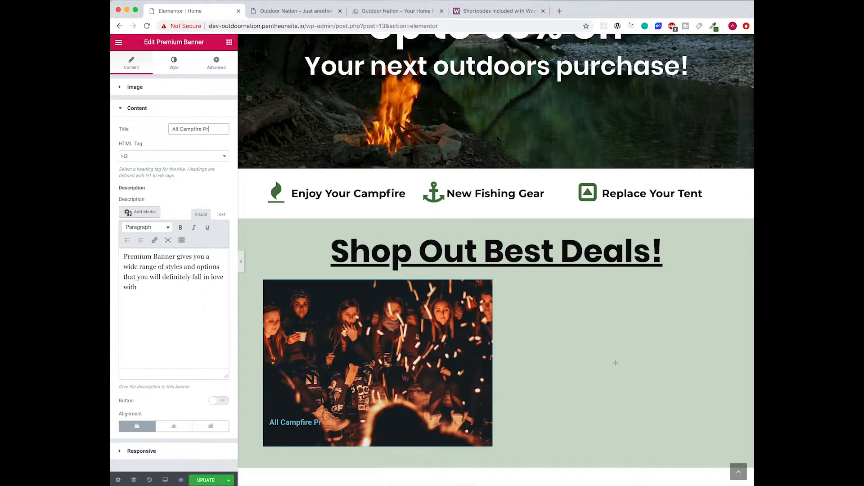
pyautogui.write('oducts')
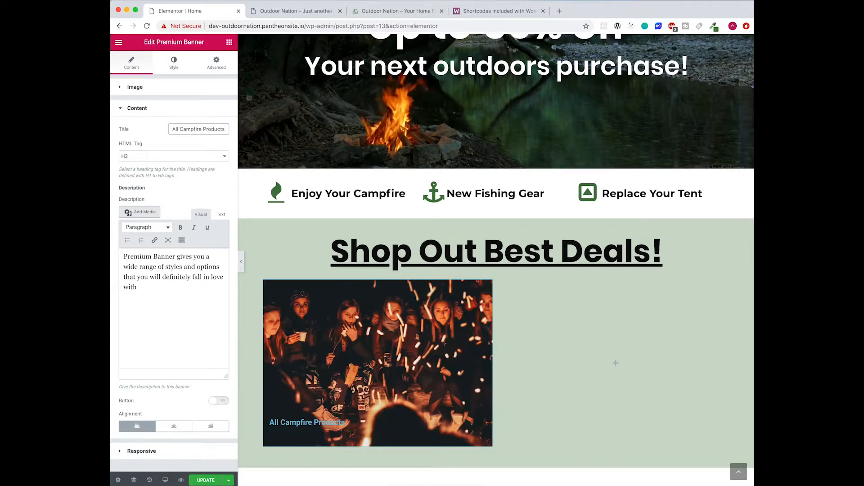
pyautogui.write(' On Sale!')
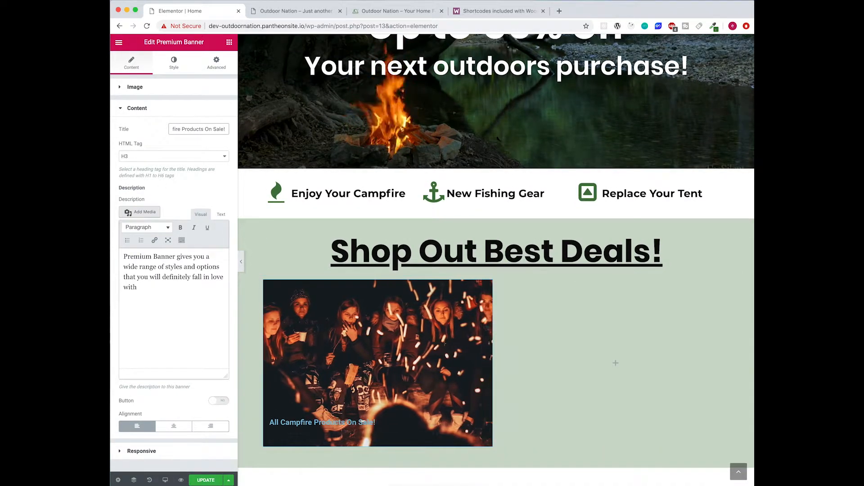
# - Replace the banner description with 'Get all your campfire needs in one place!'
pyautogui.click(405, 10)
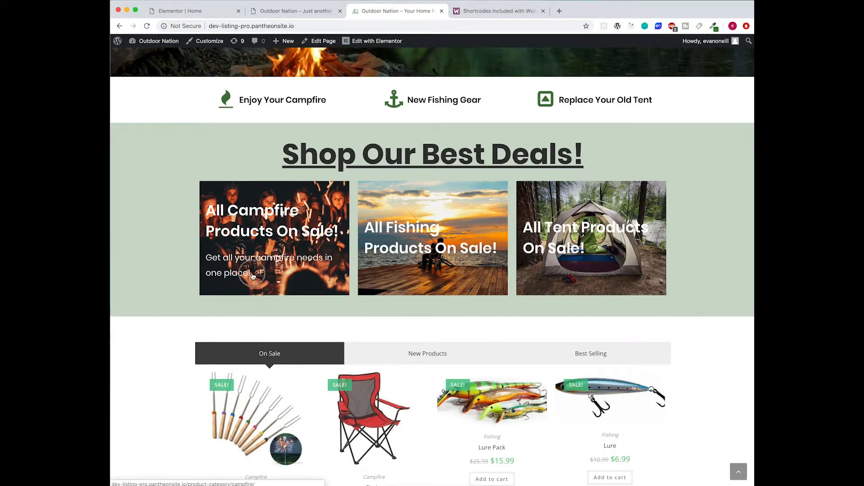
pyautogui.click(180, 11)
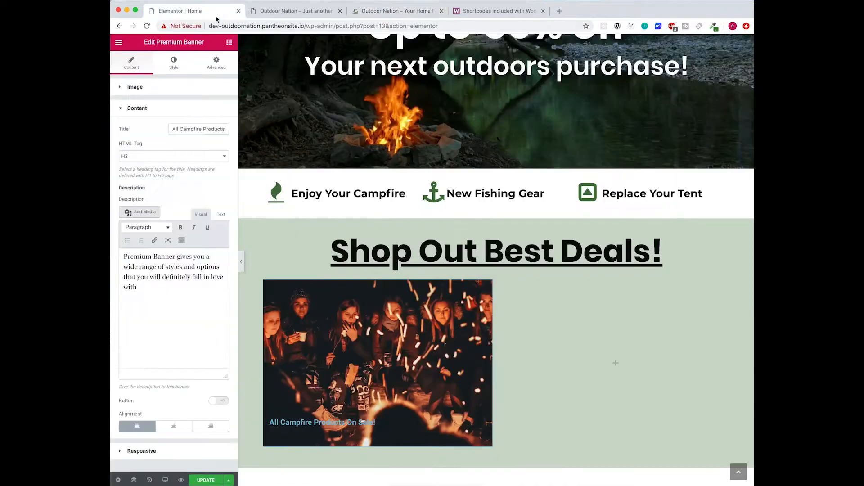
pyautogui.moveTo(138, 288); pyautogui.dragTo(118, 254)
pyautogui.write('Get all yo')
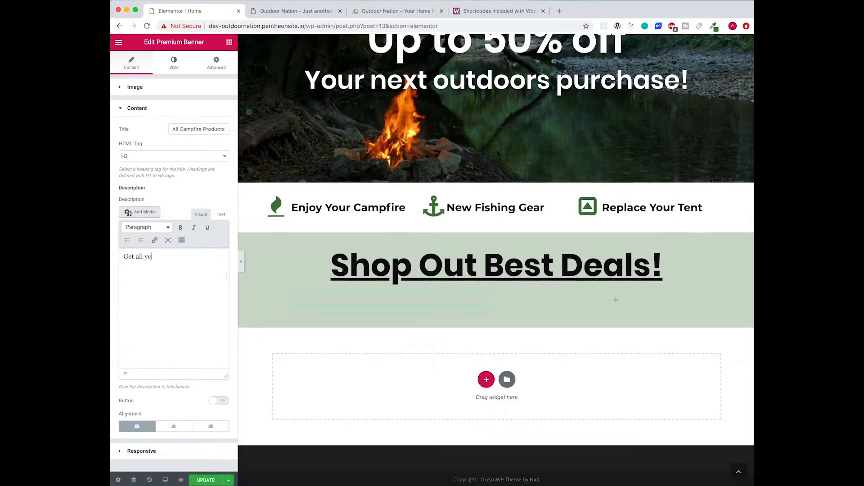
pyautogui.write('ur campfire needs in one place!')
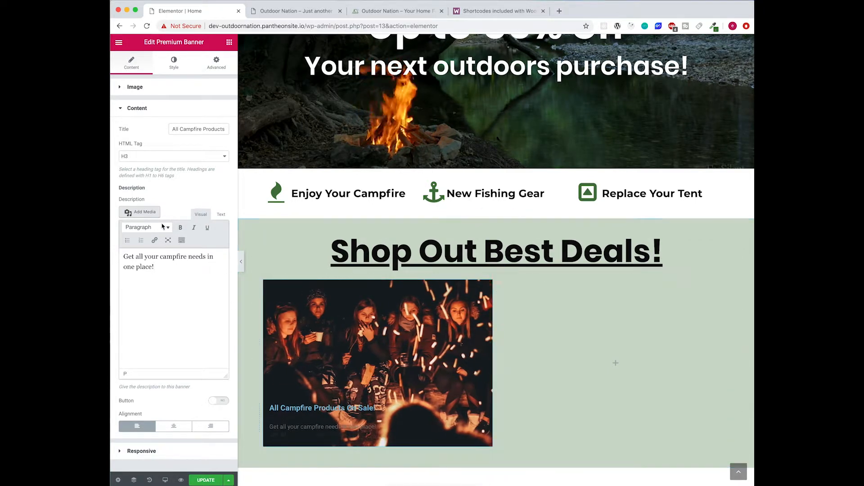
pyautogui.click(156, 111)
pyautogui.click(159, 84)
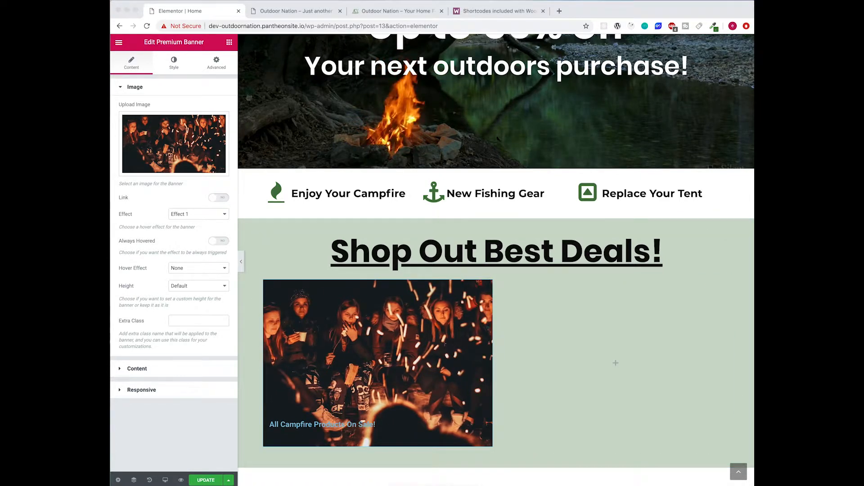
# - Set the banner image hover effect to Zoom In, keeping Effect 1 after trying Effect 4
pyautogui.click(192, 268)
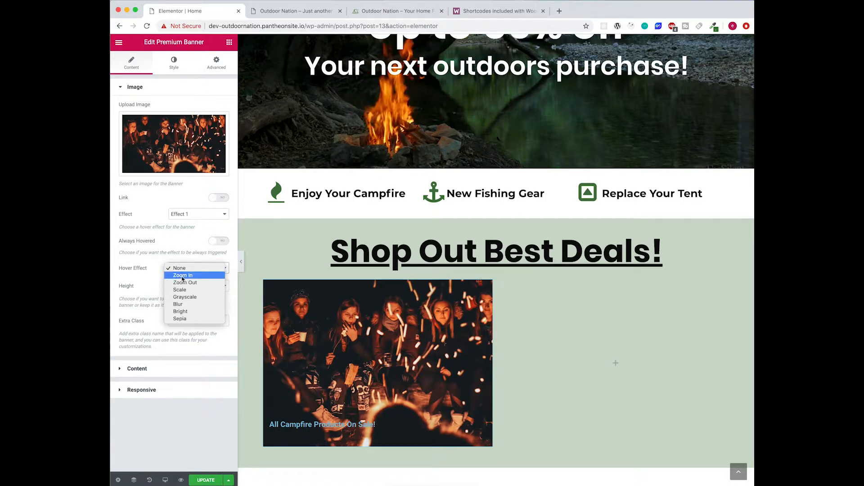
pyautogui.click(182, 278)
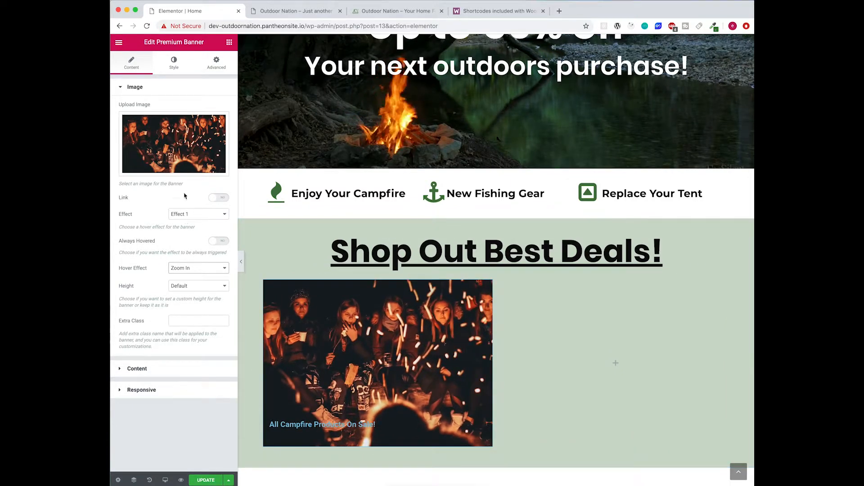
pyautogui.click(179, 63)
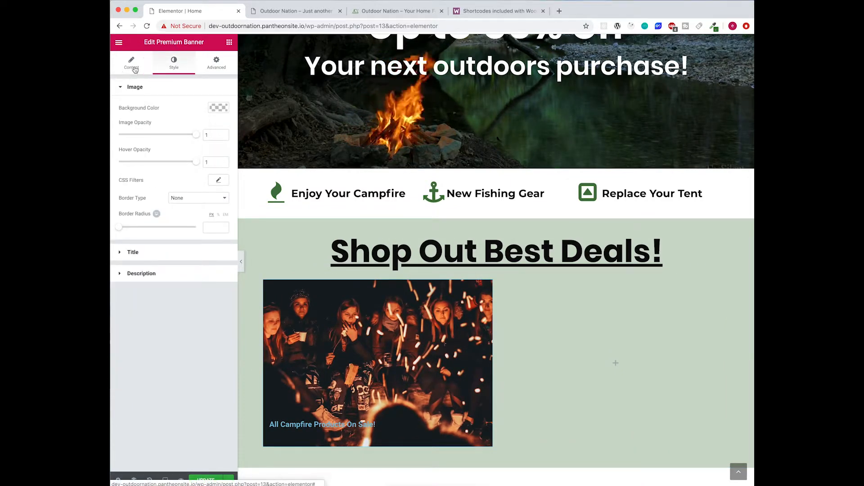
pyautogui.click(132, 66)
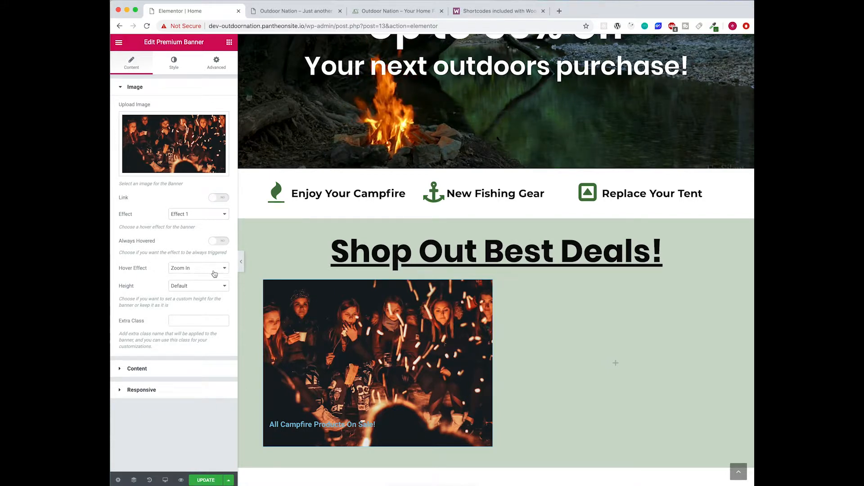
pyautogui.click(207, 216)
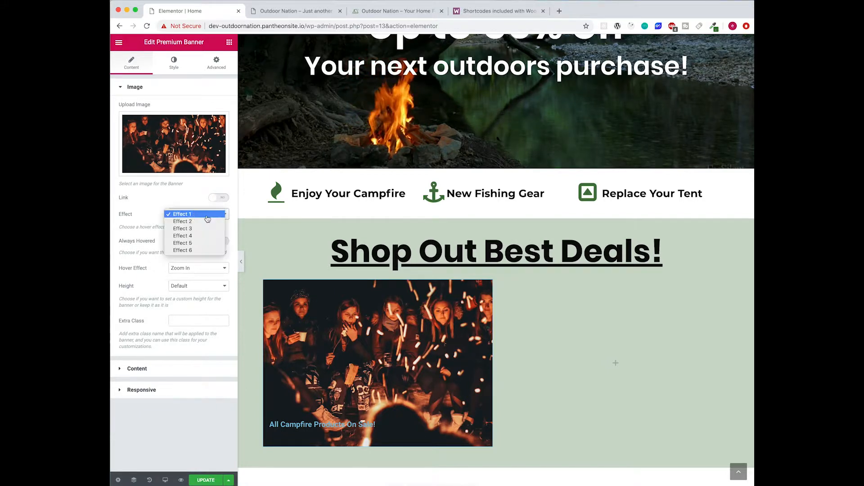
pyautogui.click(198, 236)
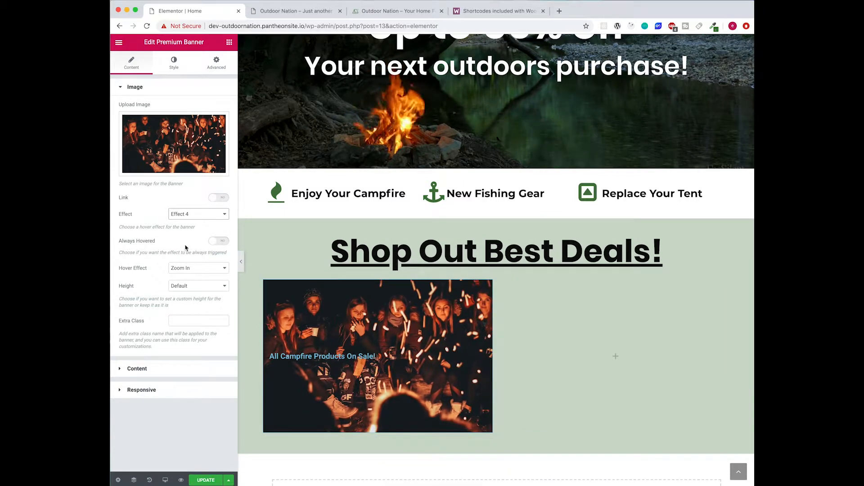
pyautogui.click(187, 214)
pyautogui.click(183, 192)
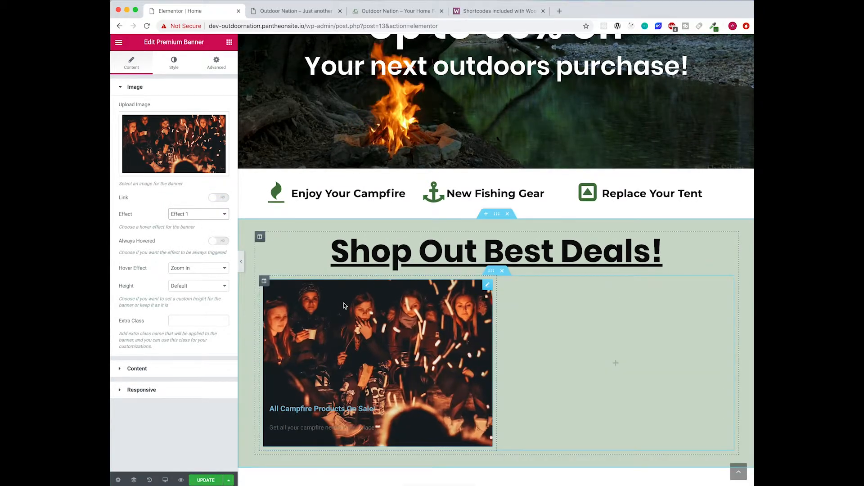
pyautogui.click(216, 63)
pyautogui.click(175, 65)
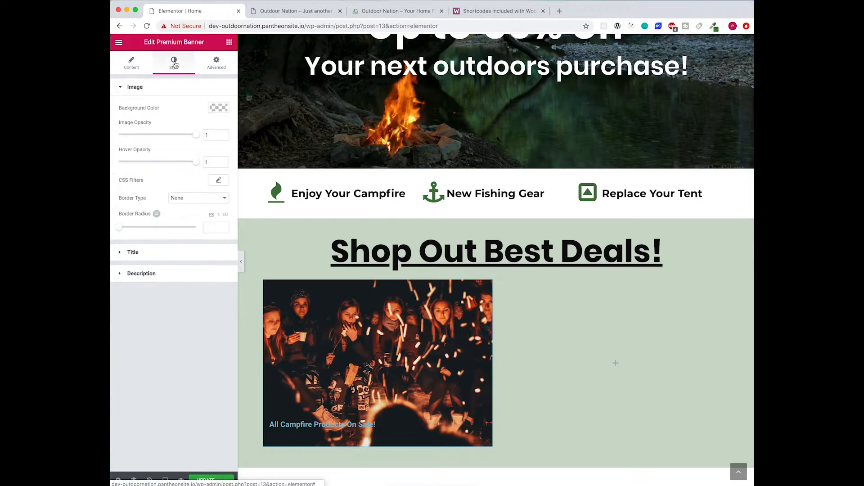
# - Style the banner title white, in Poppins, at size 49
pyautogui.click(180, 253)
pyautogui.click(223, 135)
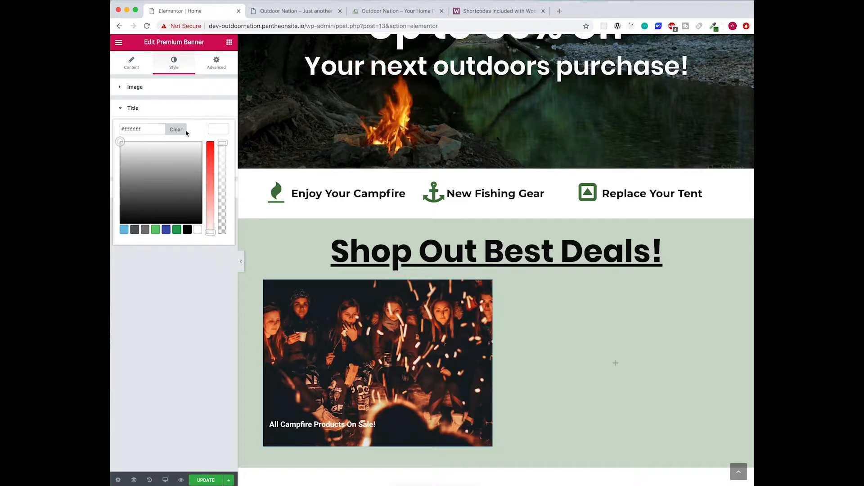
pyautogui.click(216, 131)
pyautogui.click(217, 147)
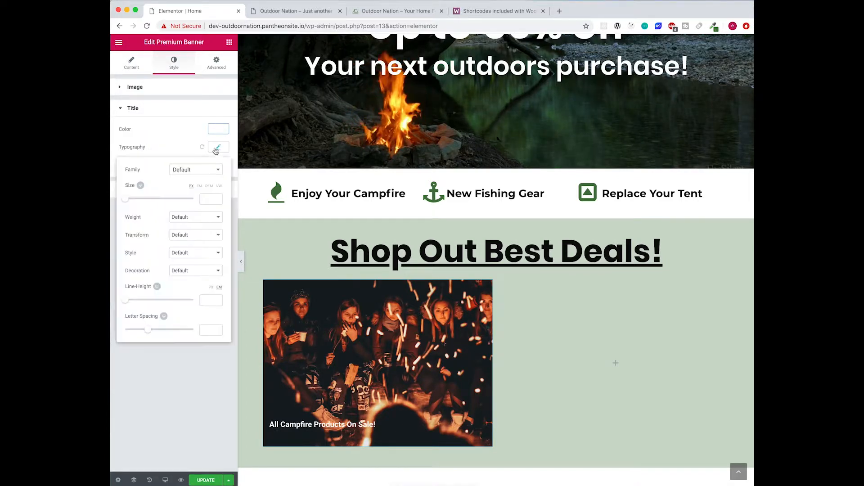
pyautogui.click(208, 171)
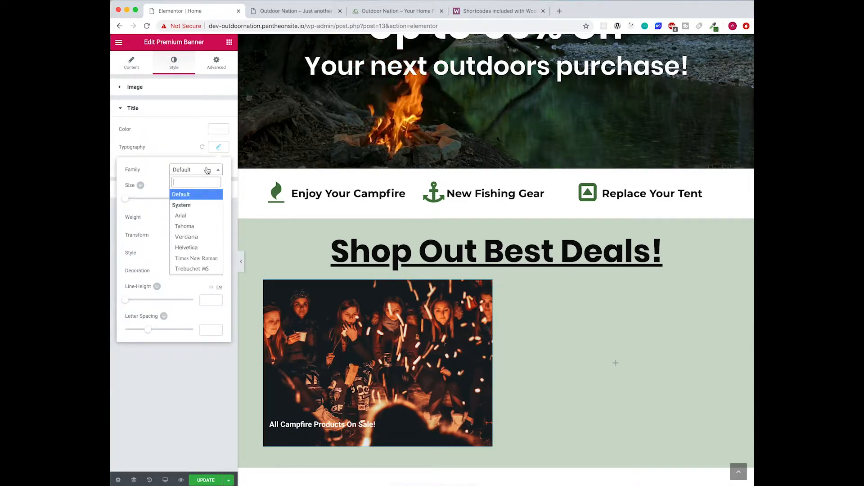
pyautogui.write('popp')
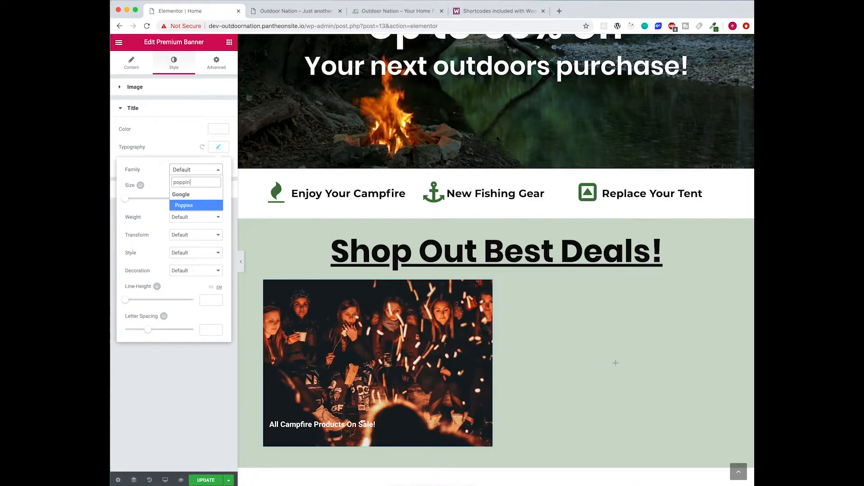
pyautogui.write('in')
pyautogui.press('Return')
pyautogui.moveTo(128, 203)
pyautogui.mouseDown()
pyautogui.moveTo(139, 195)
pyautogui.moveTo(144, 203)
pyautogui.mouseUp()
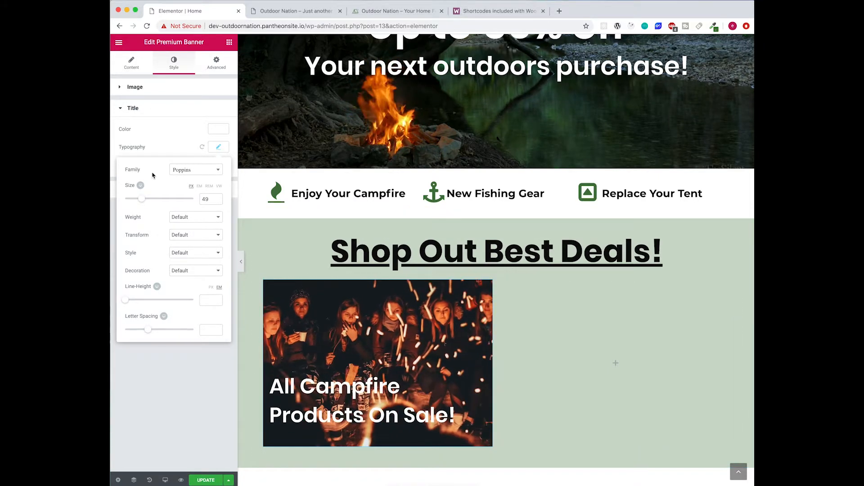
pyautogui.click(215, 148)
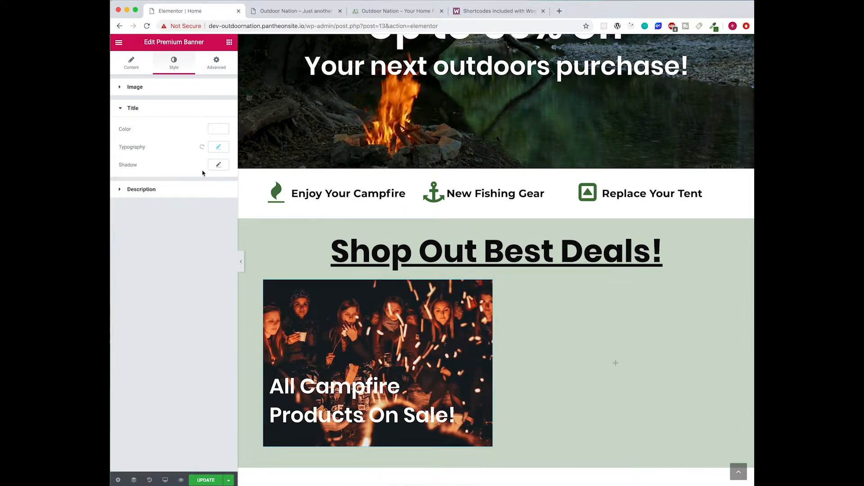
# - Set the banner description font size to 25 px
pyautogui.click(204, 191)
pyautogui.click(219, 150)
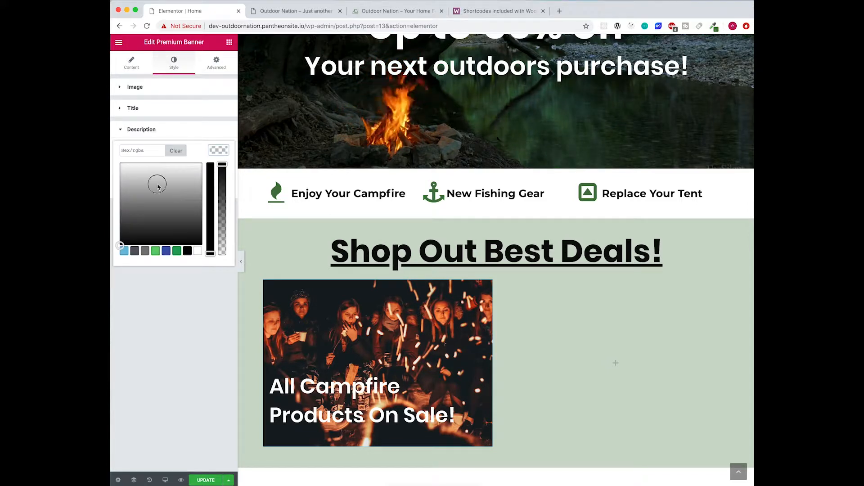
pyautogui.click(218, 151)
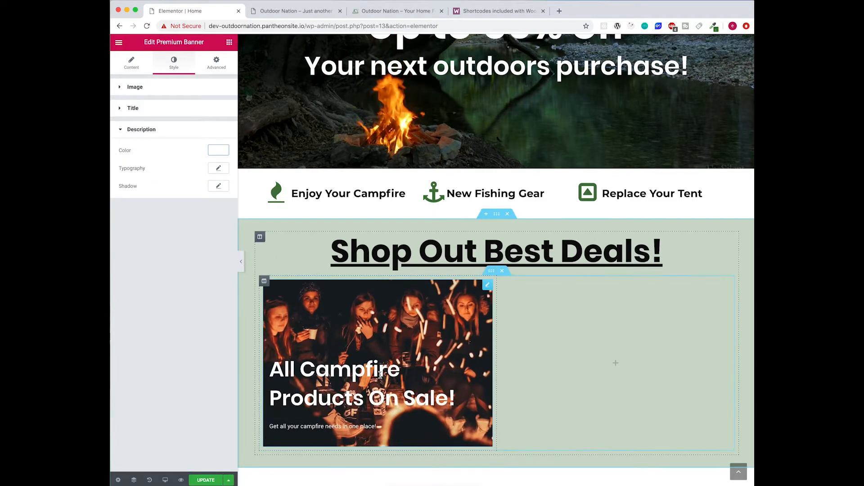
pyautogui.click(218, 150)
pyautogui.click(218, 151)
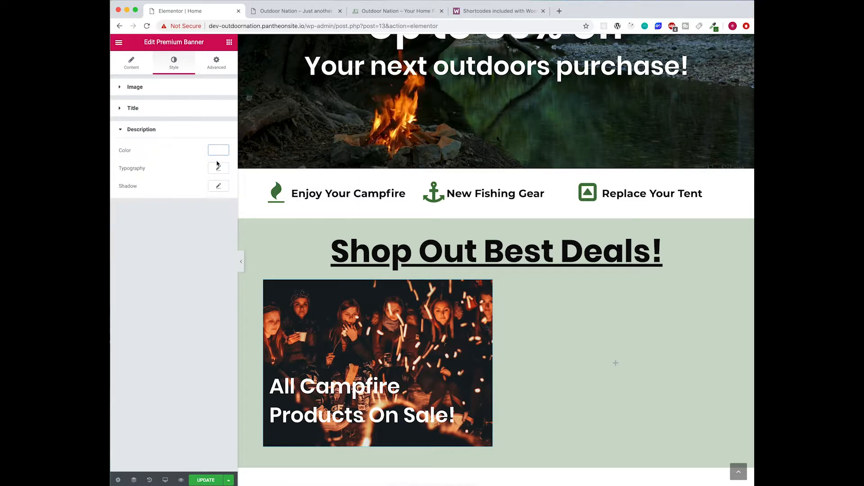
pyautogui.click(218, 168)
pyautogui.moveTo(126, 221); pyautogui.dragTo(131, 220)
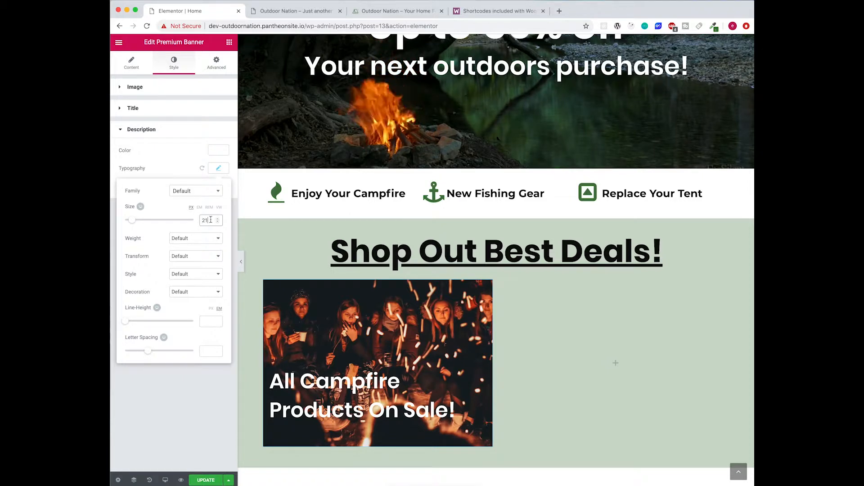
pyautogui.press('BackSpace')
pyautogui.write('5')
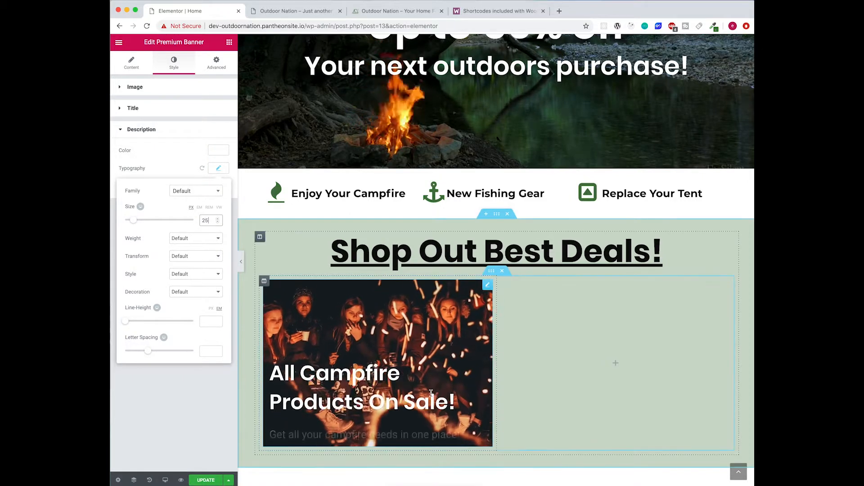
# - Duplicate the campfire banner column twice and delete the empty fourth column
pyautogui.click(504, 347)
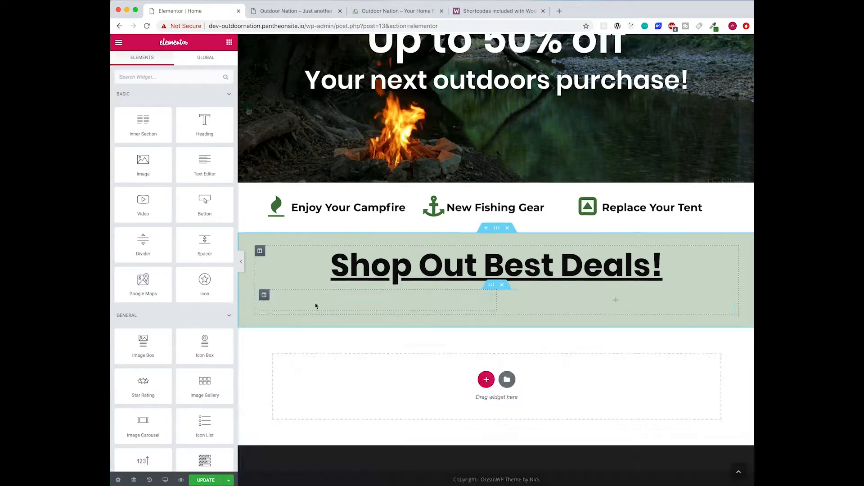
pyautogui.click(314, 306)
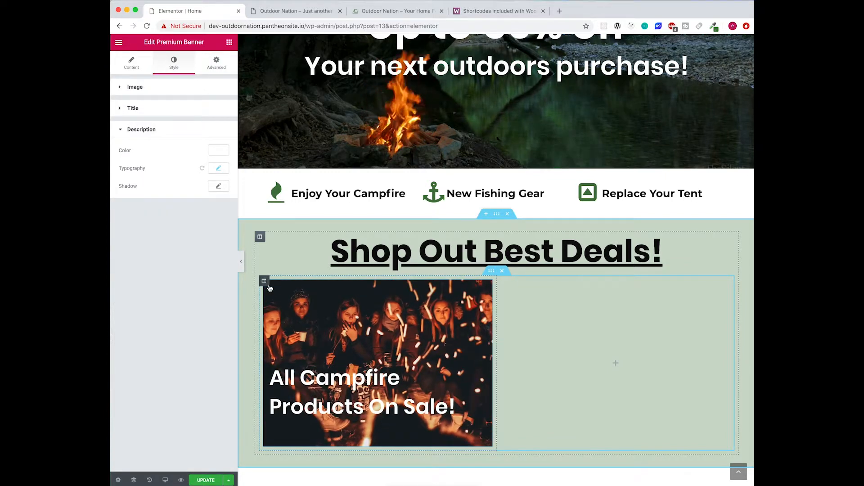
pyautogui.rightClick(265, 282)
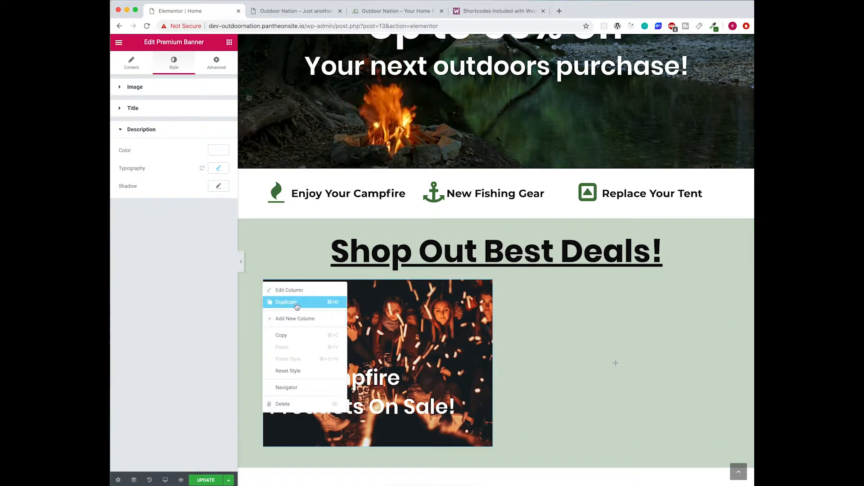
pyautogui.click(294, 302)
pyautogui.rightClick(265, 283)
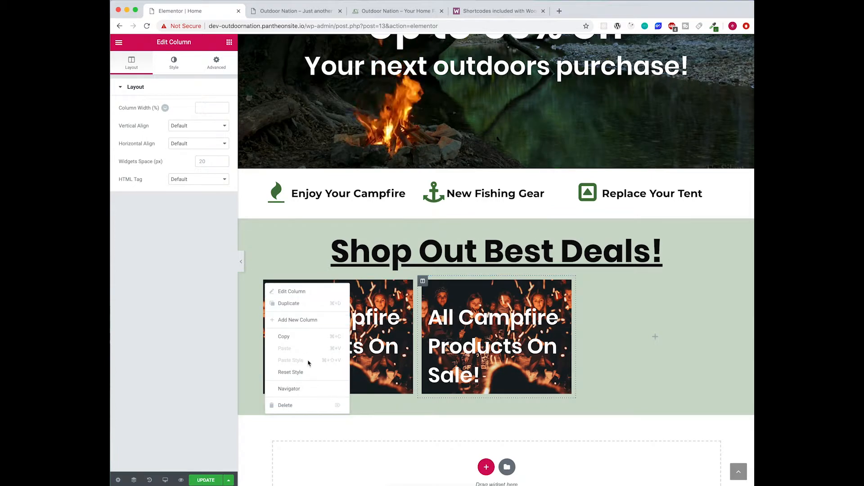
pyautogui.click(301, 304)
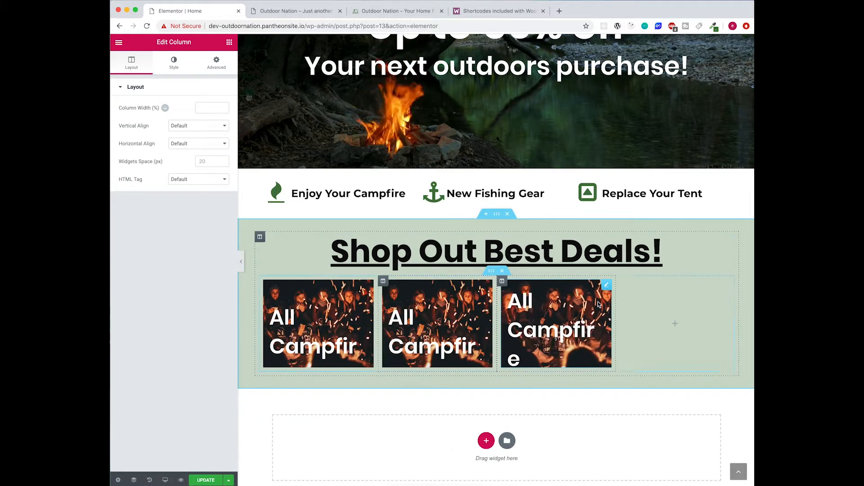
pyautogui.rightClick(621, 282)
pyautogui.click(658, 407)
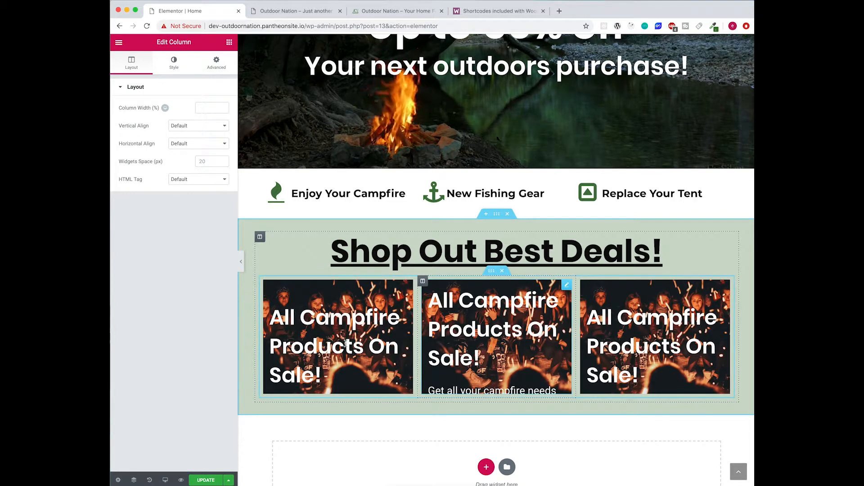
# - Select the first campfire banner and bring up its title style settings
pyautogui.click(344, 347)
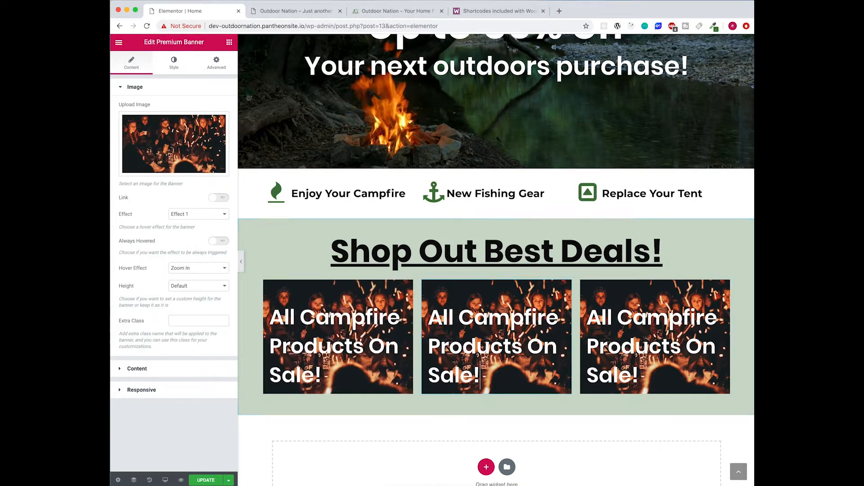
pyautogui.click(337, 318)
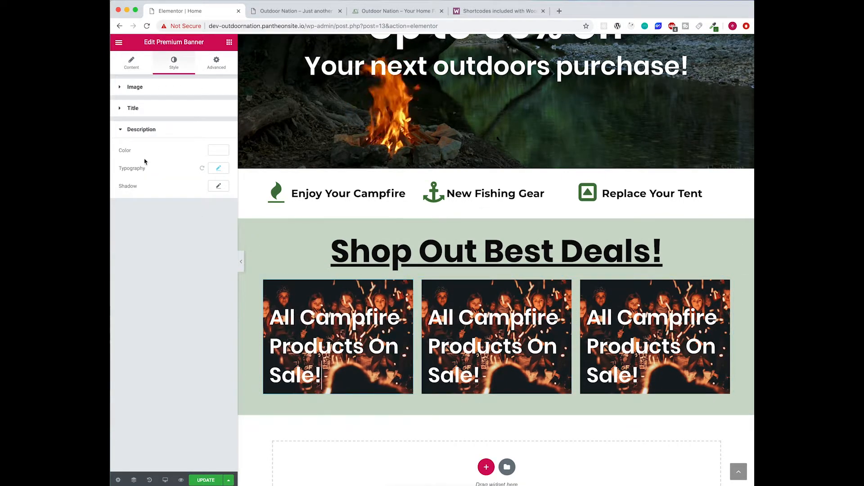
pyautogui.click(195, 109)
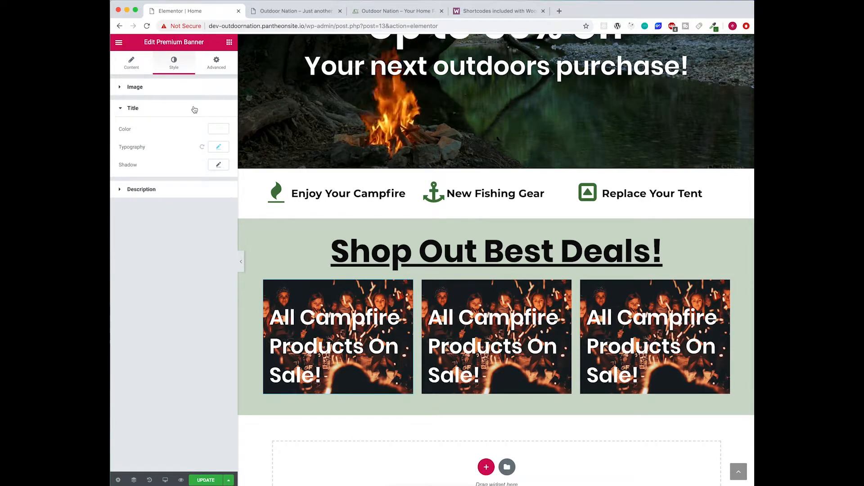
# - Shrink the first banner's title size so it wraps to two lines, keeping Poppins
pyautogui.click(219, 147)
pyautogui.moveTo(142, 200); pyautogui.dragTo(135, 202)
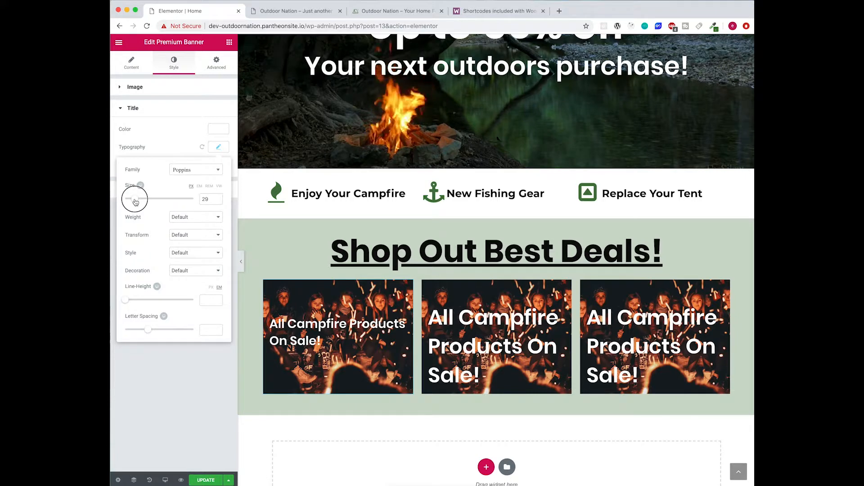
pyautogui.moveTo(320, 332)
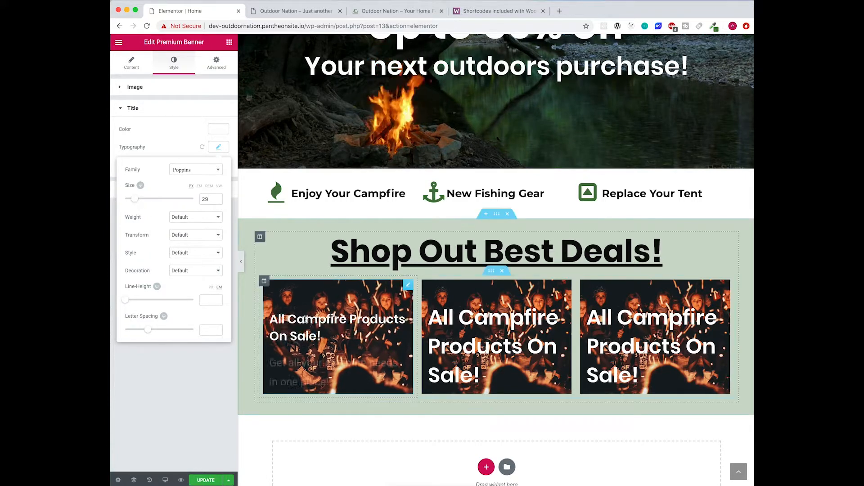
pyautogui.click(198, 174)
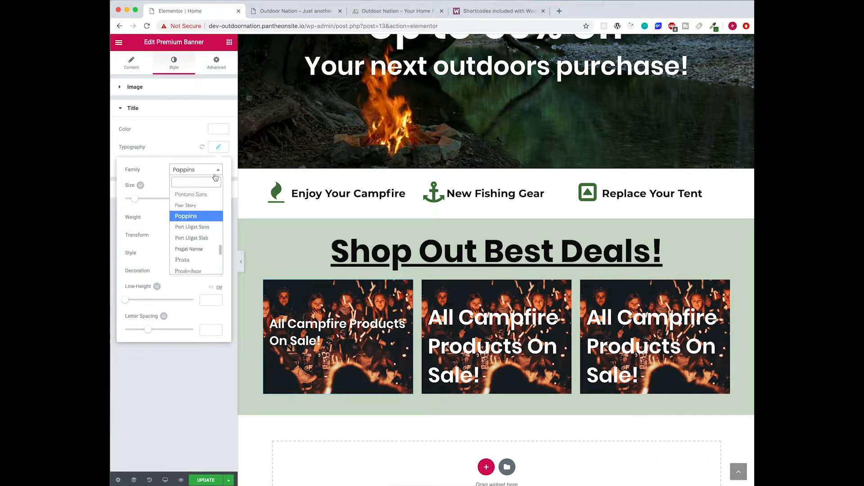
pyautogui.click(170, 371)
# - Set the first banner's description to 20 px at weight 600
pyautogui.click(180, 189)
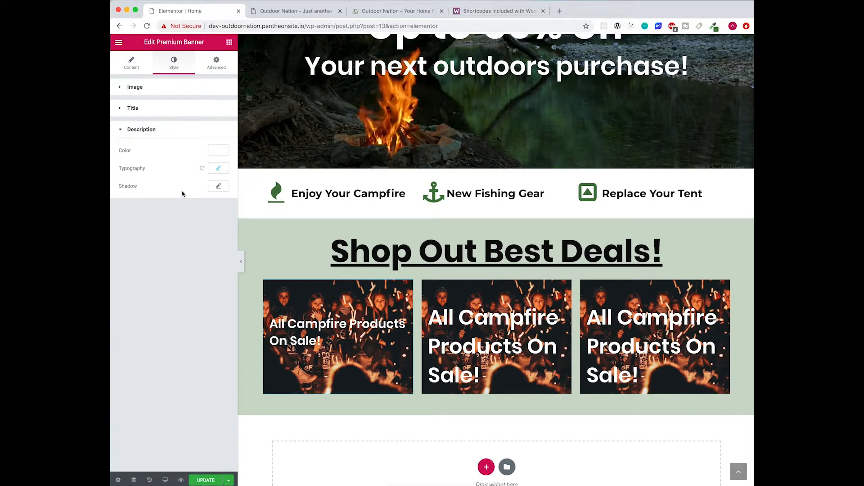
pyautogui.click(219, 168)
pyautogui.moveTo(134, 225); pyautogui.dragTo(130, 224)
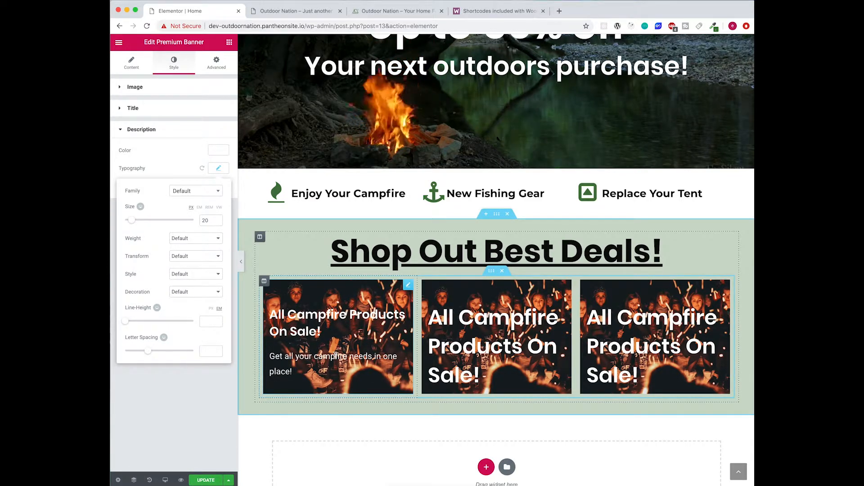
pyautogui.click(196, 239)
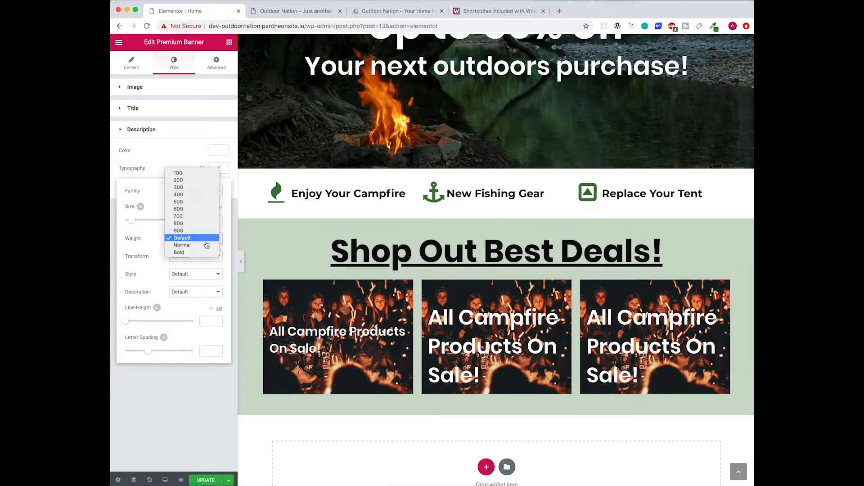
pyautogui.click(196, 211)
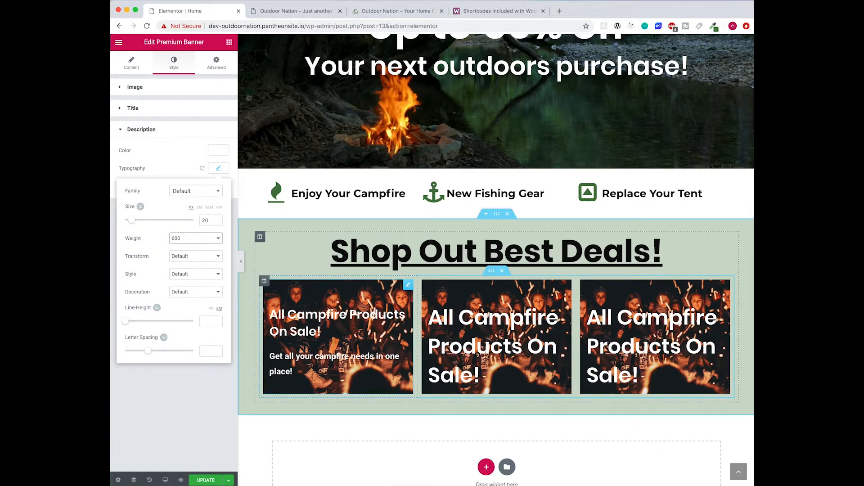
pyautogui.click(345, 410)
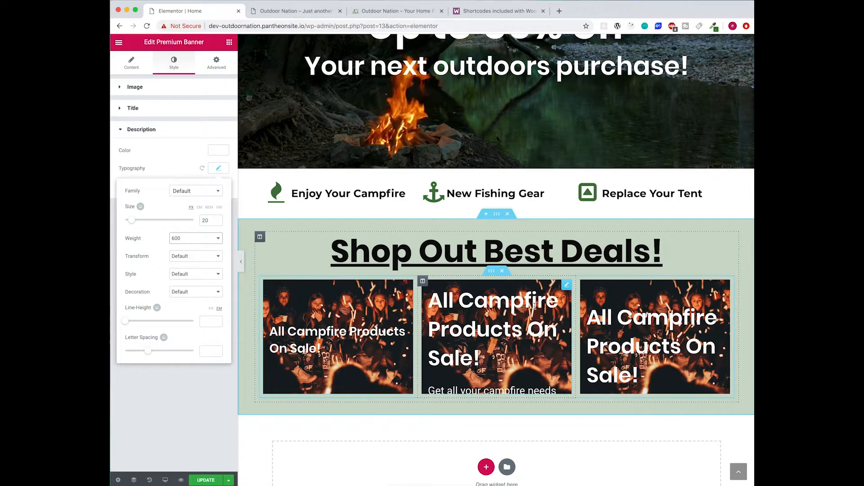
pyautogui.click(185, 421)
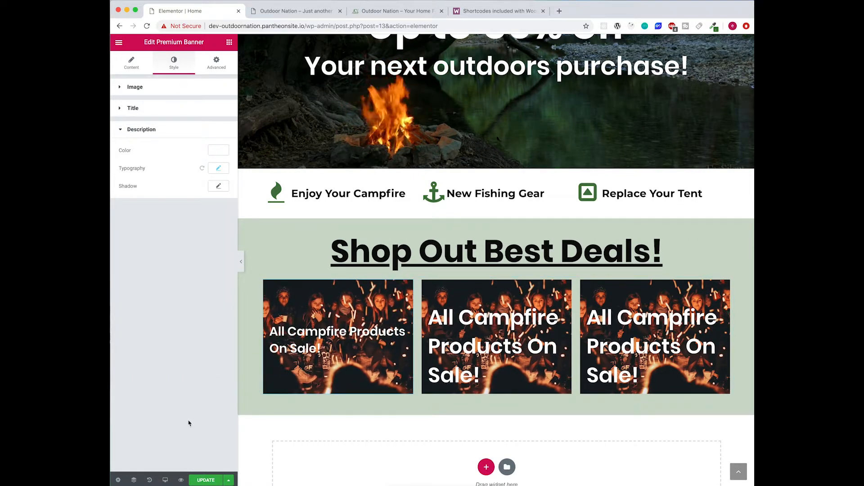
# - Rebuild the row from the restyled first banner, deleting the extra fourth and fifth columns
pyautogui.rightClick(261, 285)
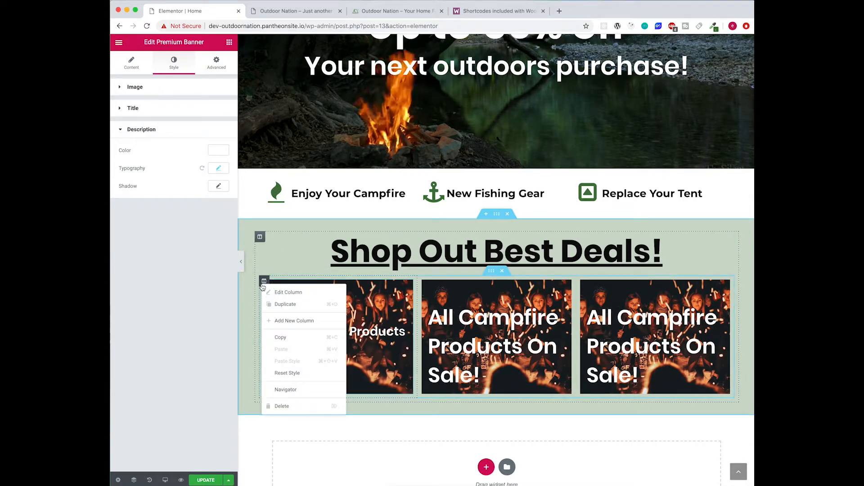
pyautogui.click(291, 305)
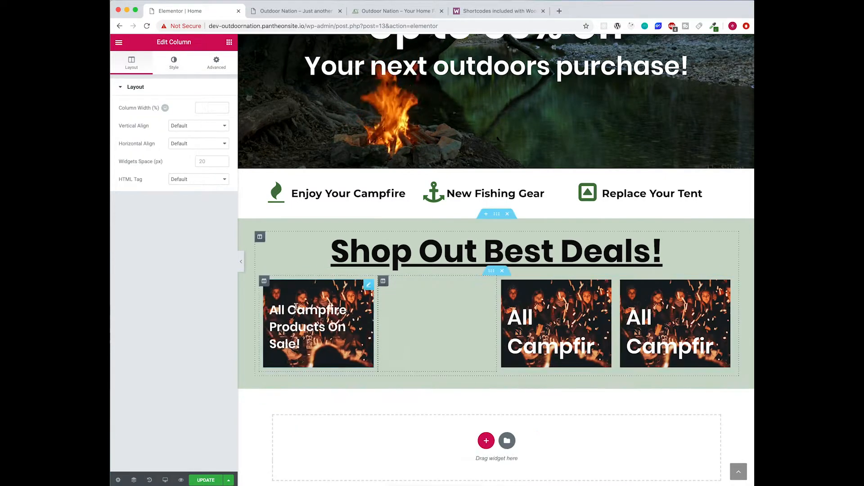
pyautogui.rightClick(383, 283)
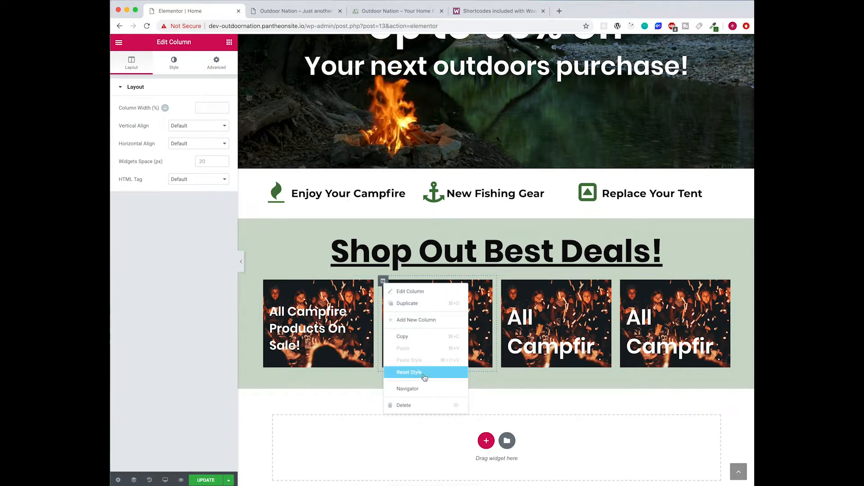
pyautogui.click(410, 304)
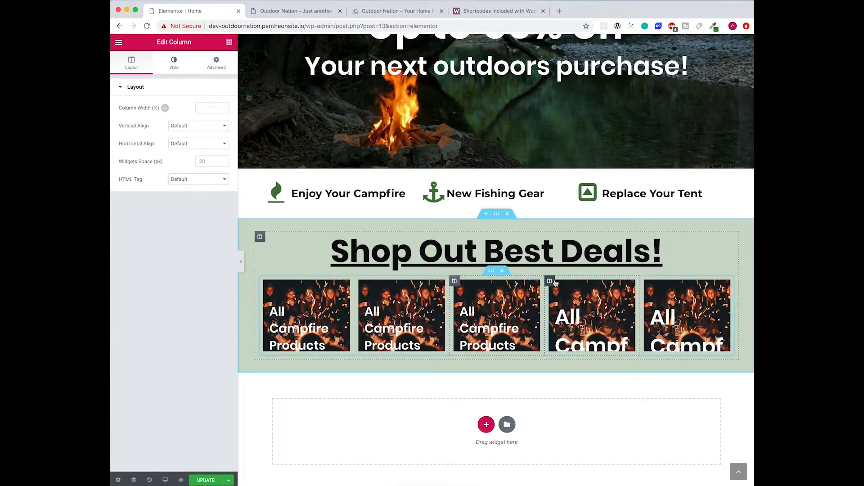
pyautogui.rightClick(554, 283)
pyautogui.click(584, 402)
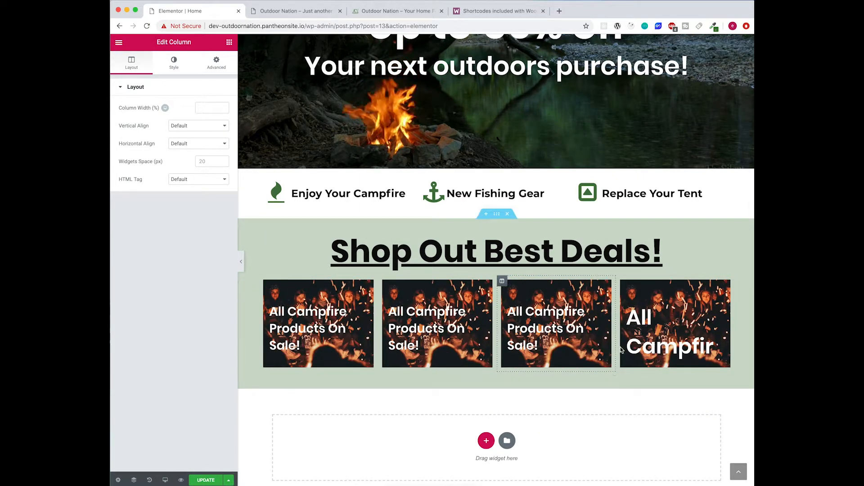
pyautogui.rightClick(621, 282)
pyautogui.click(650, 403)
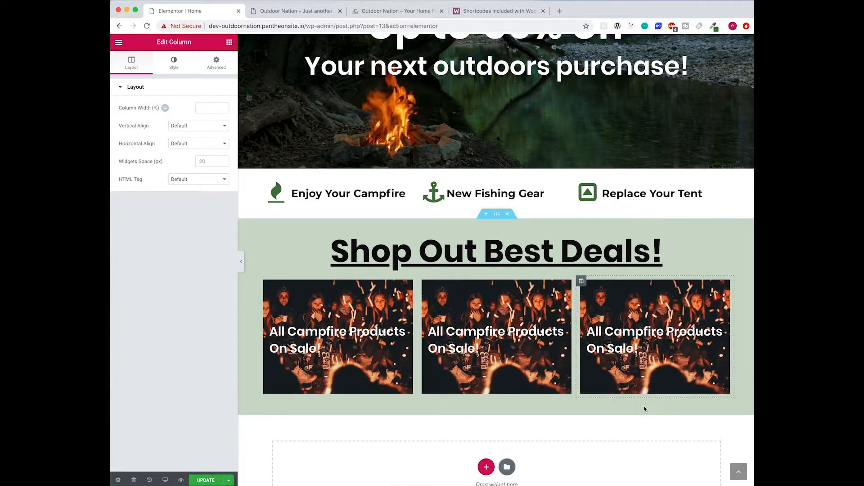
# - Replace the middle banner's image with the sunset fishing photo
pyautogui.click(510, 364)
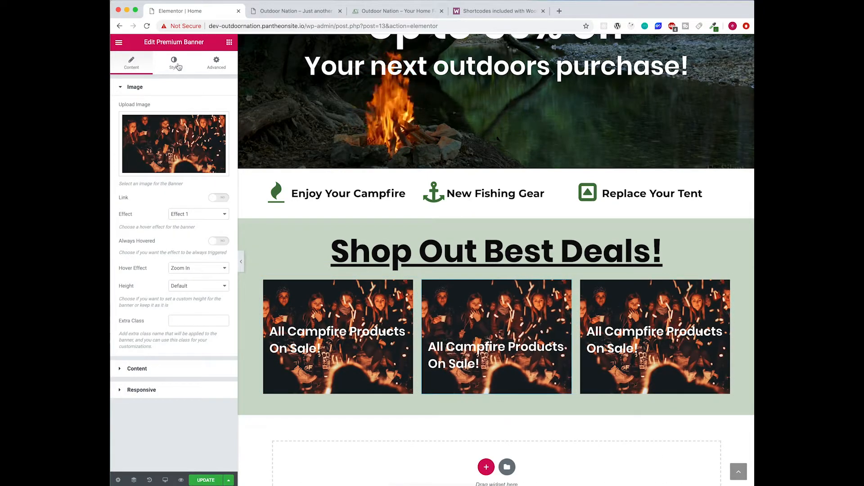
pyautogui.click(173, 145)
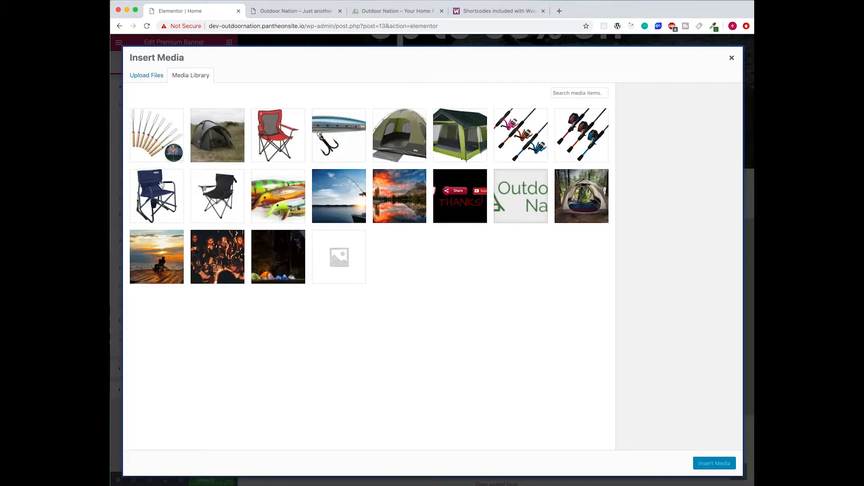
pyautogui.click(176, 244)
pyautogui.click(702, 462)
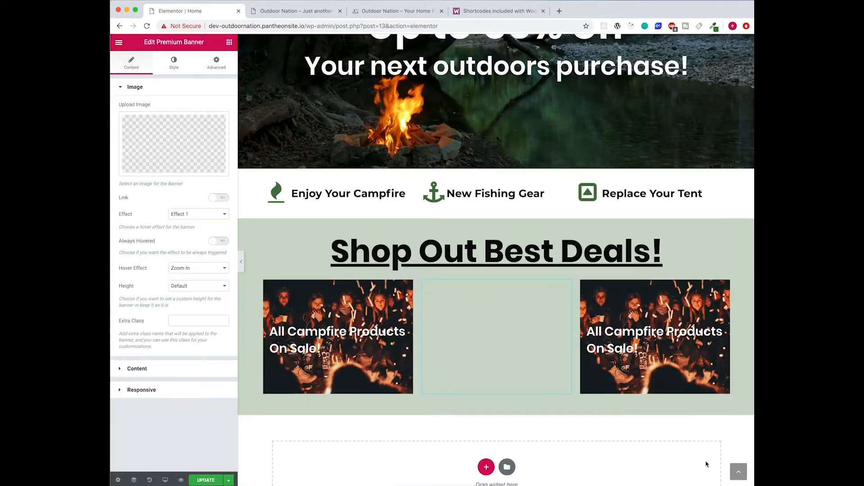
# - Replace the third banner's image with the tent photo
pyautogui.click(679, 368)
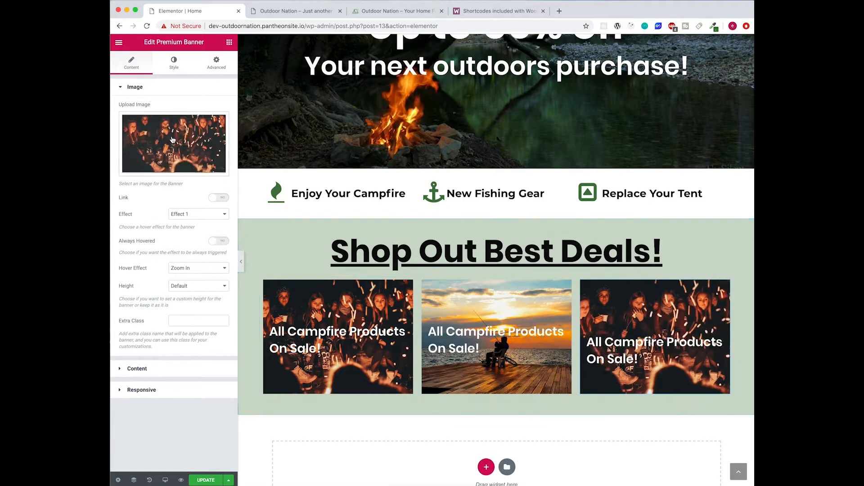
pyautogui.click(172, 140)
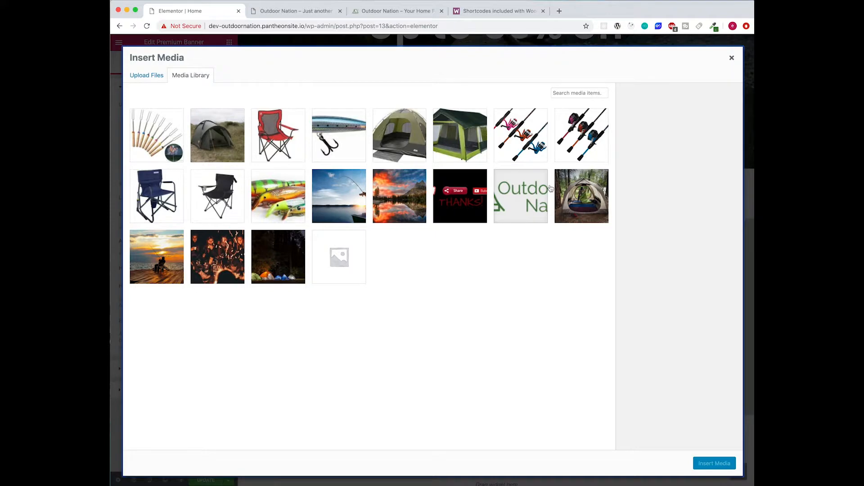
pyautogui.click(578, 194)
pyautogui.click(714, 463)
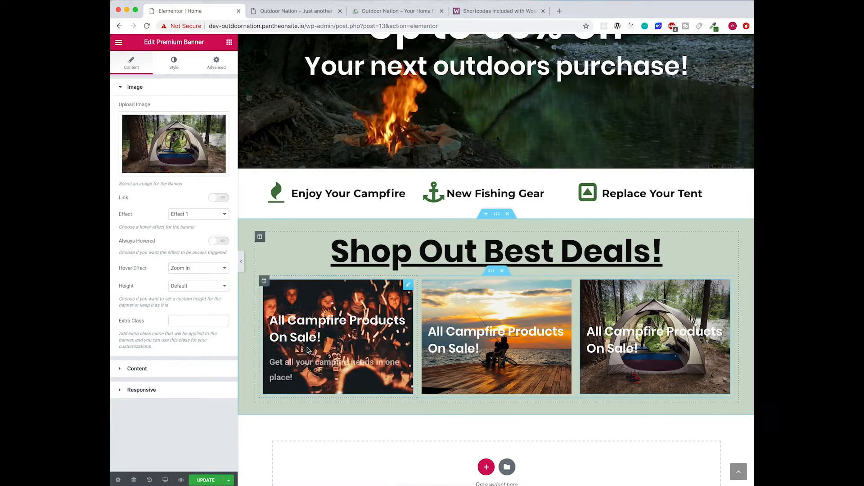
pyautogui.click(481, 333)
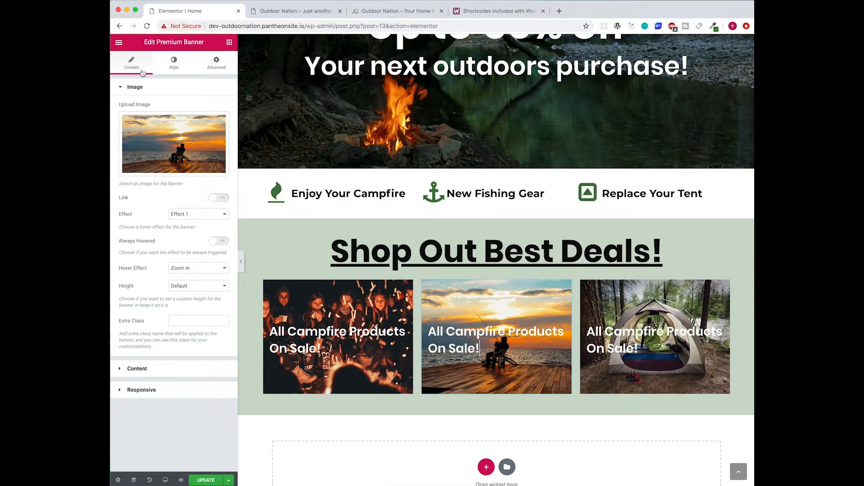
pyautogui.click(163, 370)
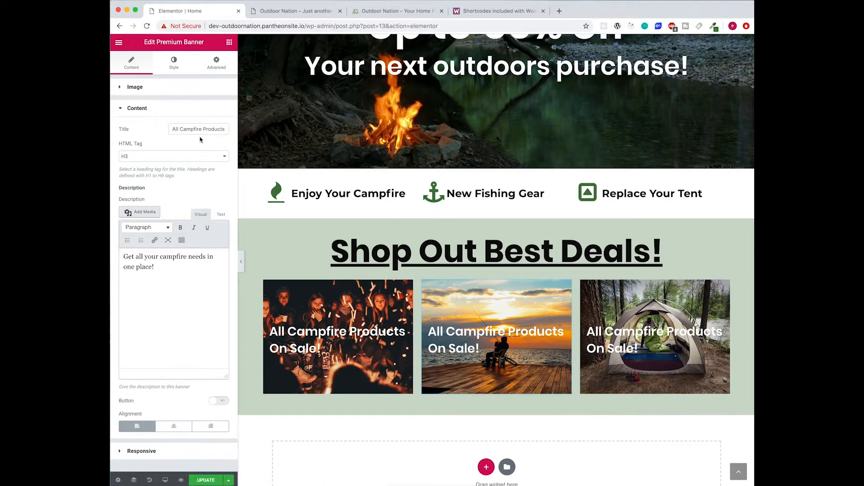
# - Change 'Campfire' to 'Fishing' in the middle banner's title
pyautogui.click(191, 113)
pyautogui.click(181, 113)
pyautogui.write('Fishing')
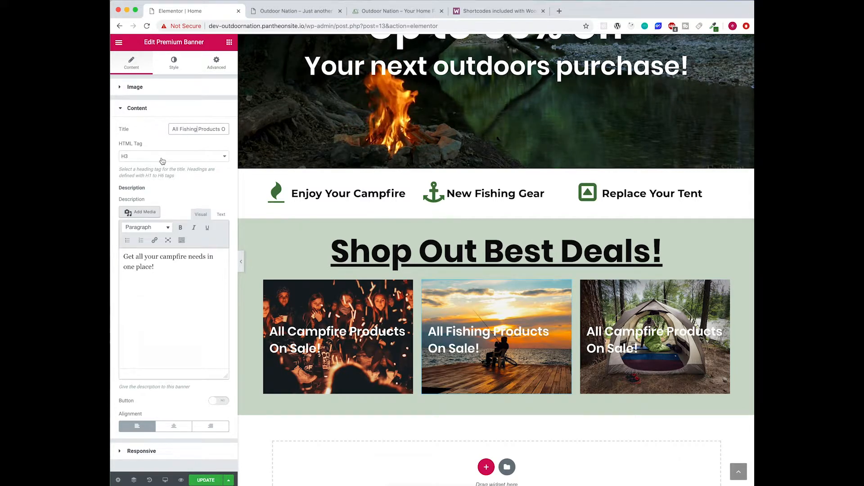
pyautogui.write('shing')
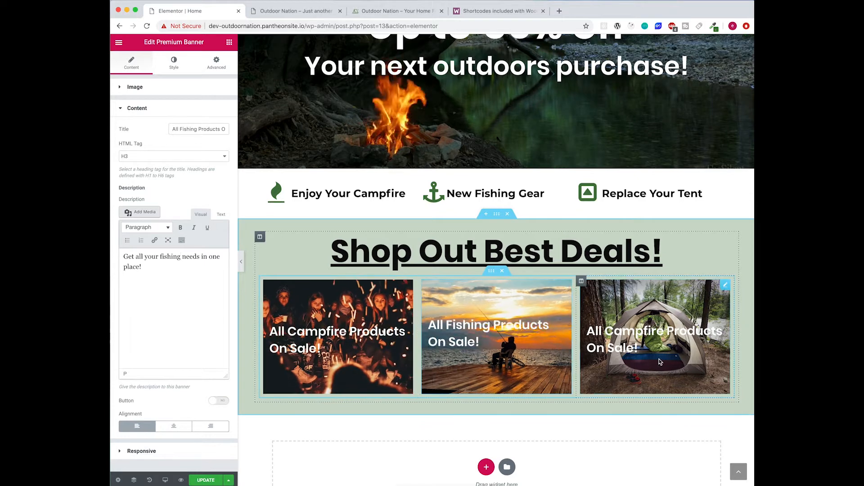
# - Retitle the third banner with 'Tent' and change 'campfire' to 'tent' in its description
pyautogui.click(657, 362)
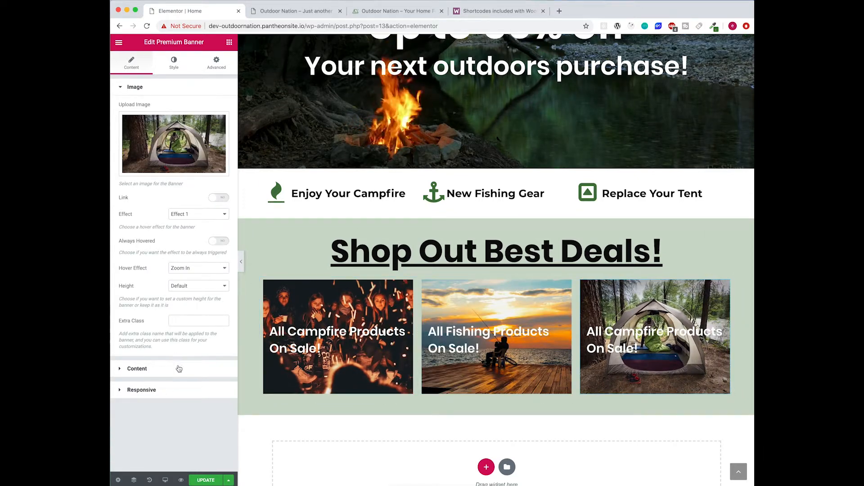
pyautogui.click(179, 368)
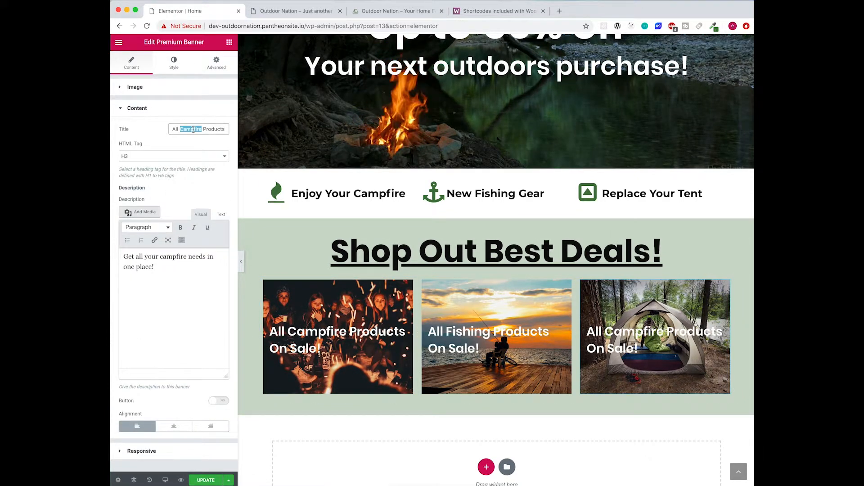
pyautogui.write('Tent')
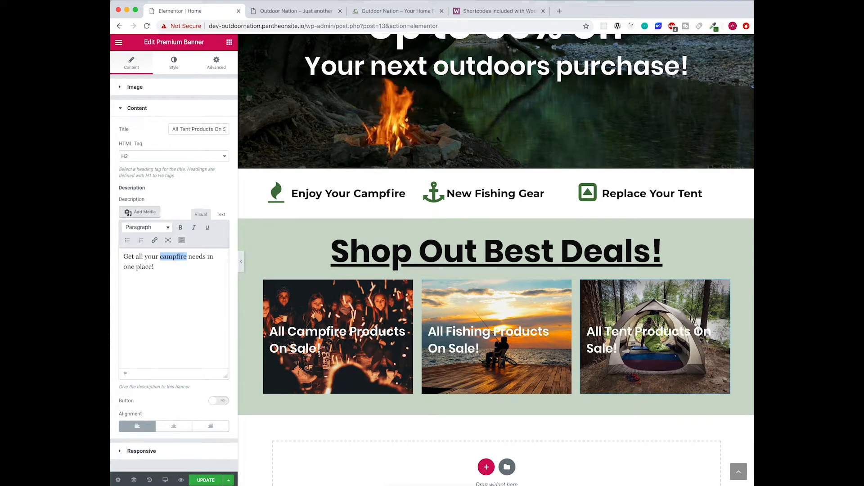
pyautogui.press('super+Tab')
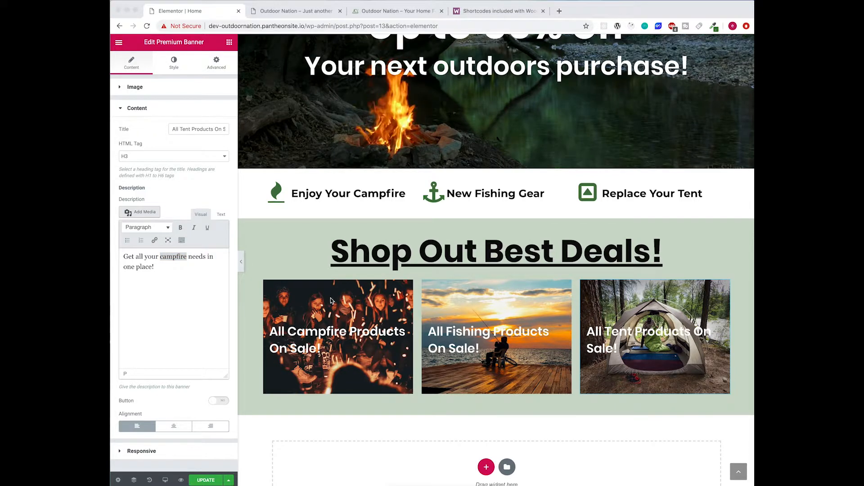
pyautogui.doubleClick(173, 257)
pyautogui.write('tent')
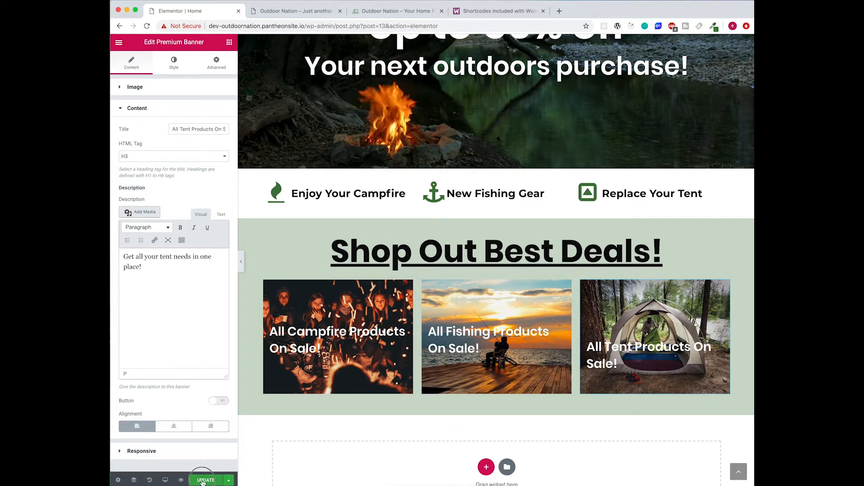
pyautogui.click(297, 10)
# - Reload the live home page and scroll to the three updated deal banners, comparing with the reference site
pyautogui.click(146, 25)
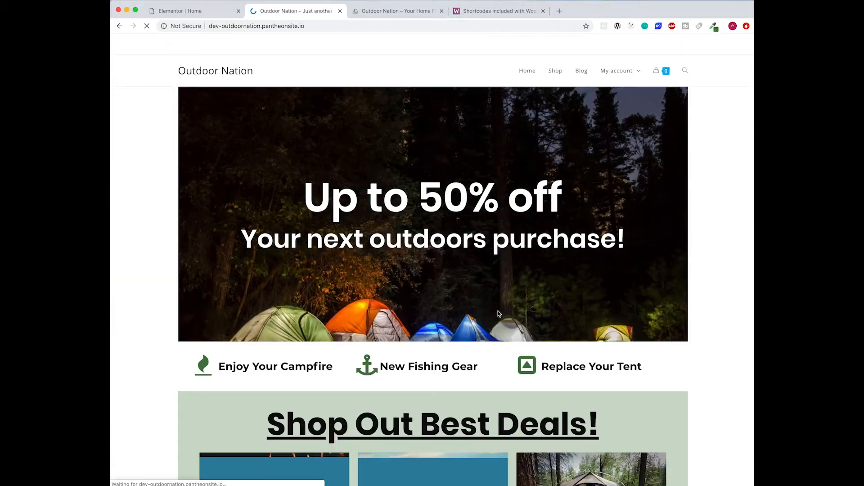
pyautogui.scroll(-3, 502, 333)
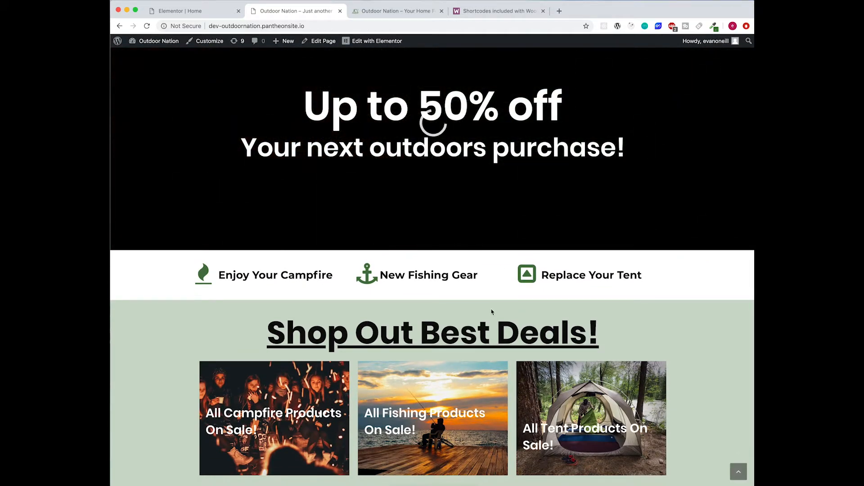
pyautogui.scroll(-2, 625, 319)
pyautogui.scroll(-2, 625, 322)
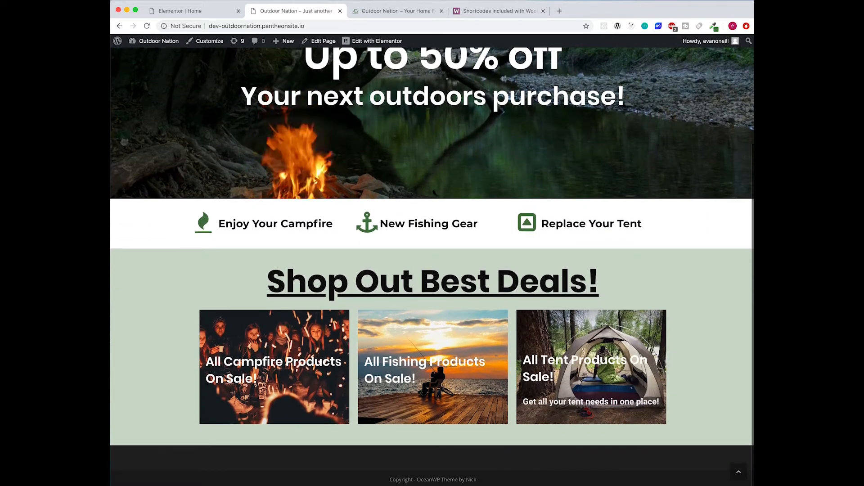
pyautogui.moveTo(280, 360)
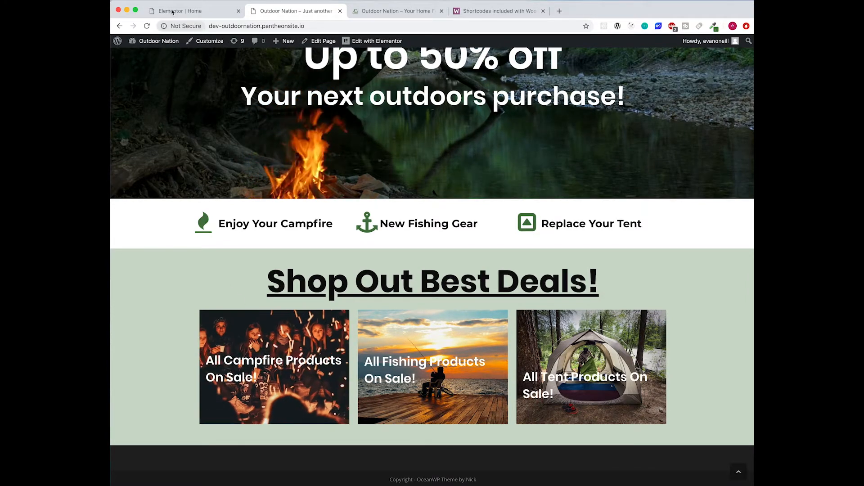
pyautogui.click(204, 12)
pyautogui.click(384, 13)
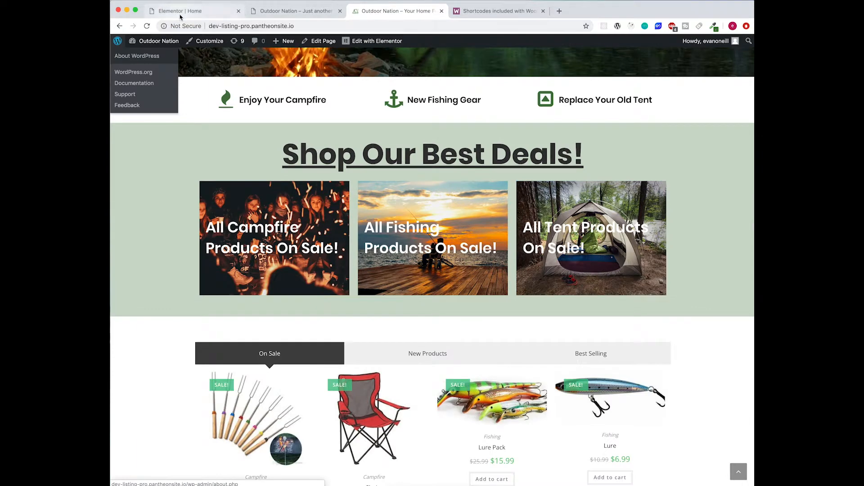
pyautogui.click(180, 12)
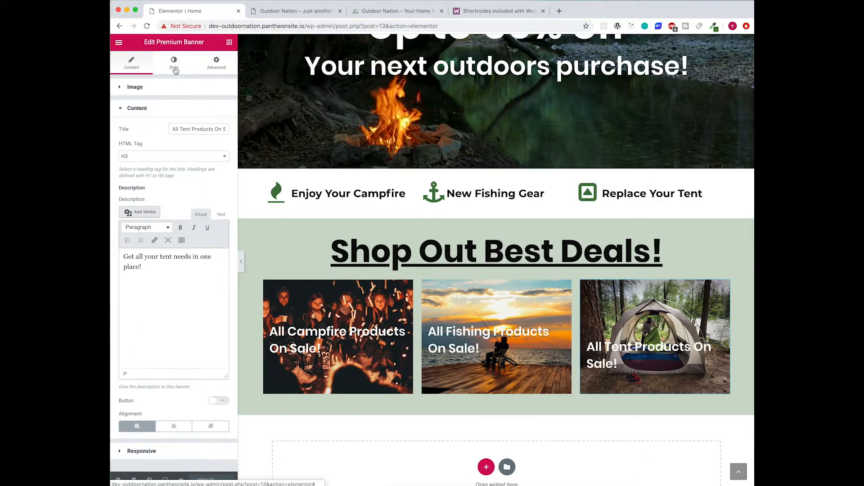
# - Turn on the tent banner's link and switch it to a custom link instead of an existing page
pyautogui.click(142, 88)
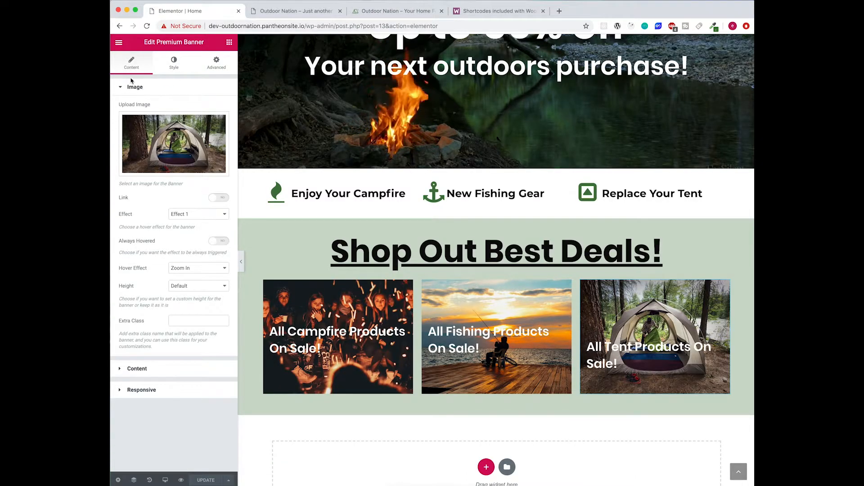
pyautogui.click(221, 198)
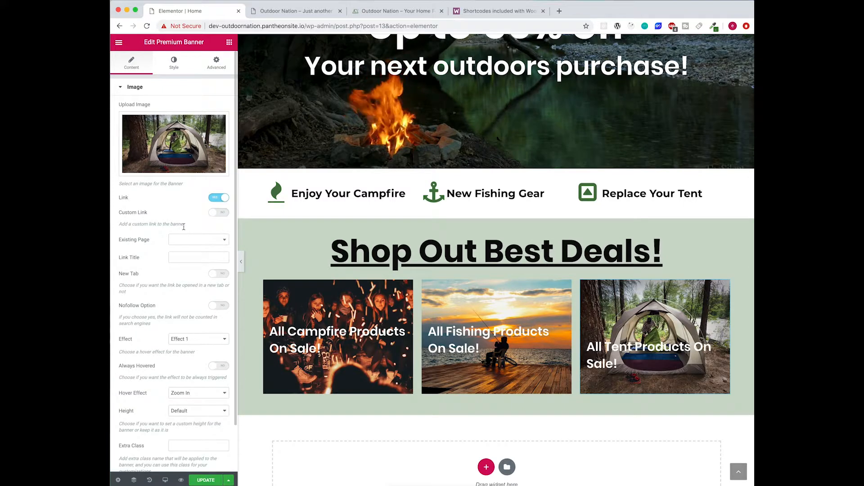
pyautogui.click(210, 244)
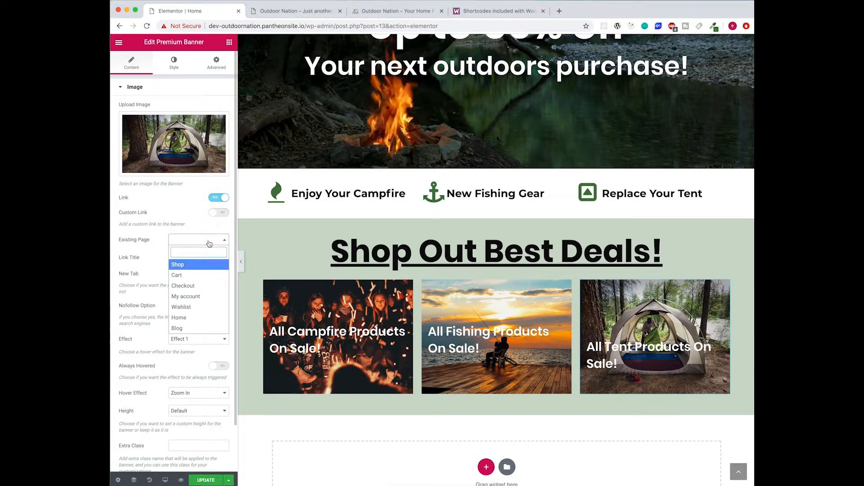
pyautogui.click(211, 240)
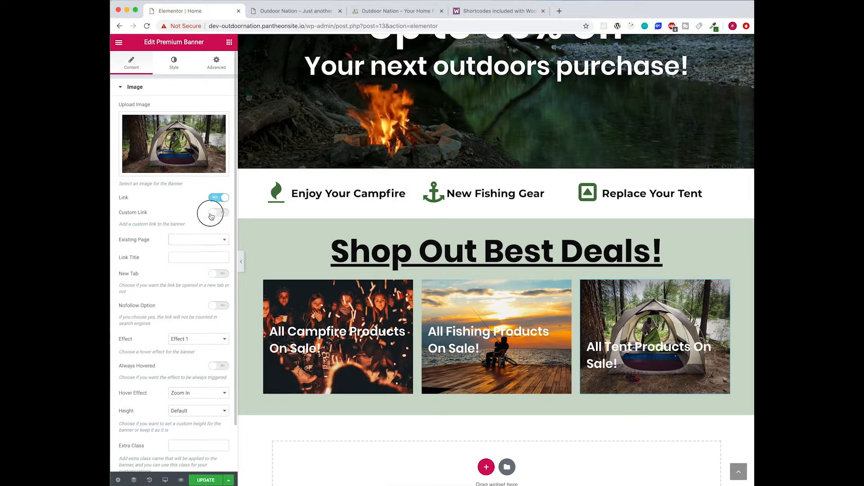
pyautogui.click(211, 215)
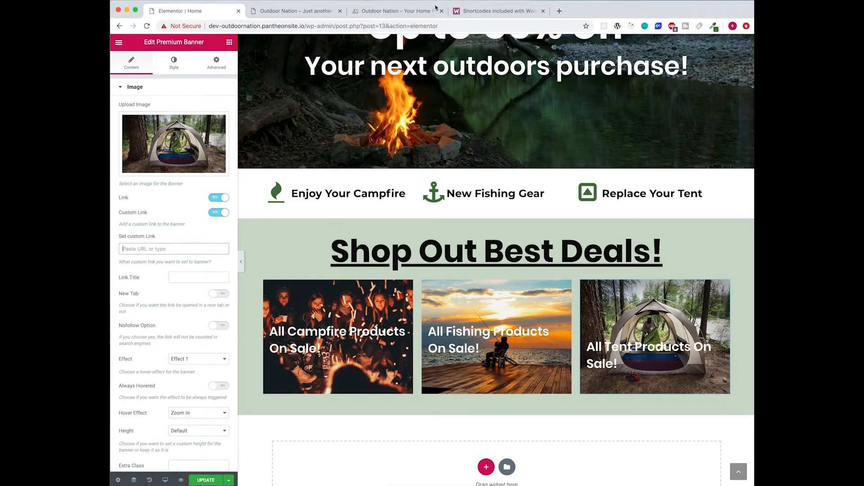
# - Copy the Campfire product category page's web address from the reference site
pyautogui.click(402, 16)
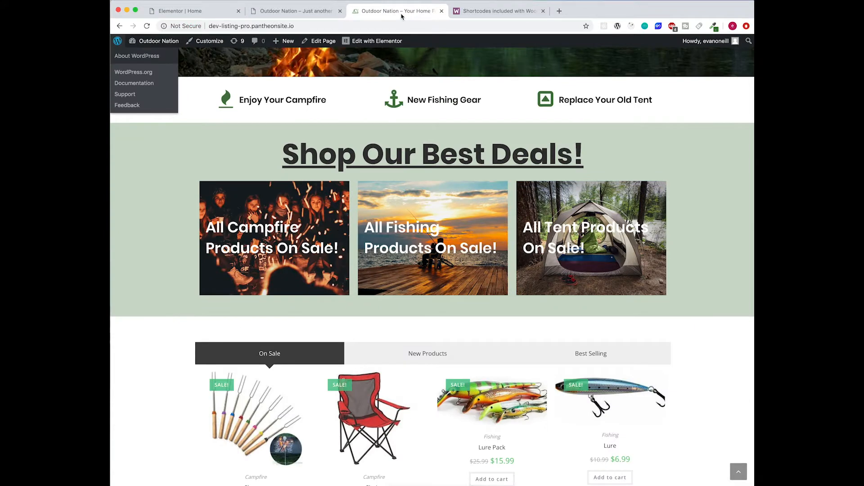
pyautogui.scroll(-1, 646, 150)
pyautogui.scroll(1, 646, 151)
pyautogui.scroll(-2, 344, 443)
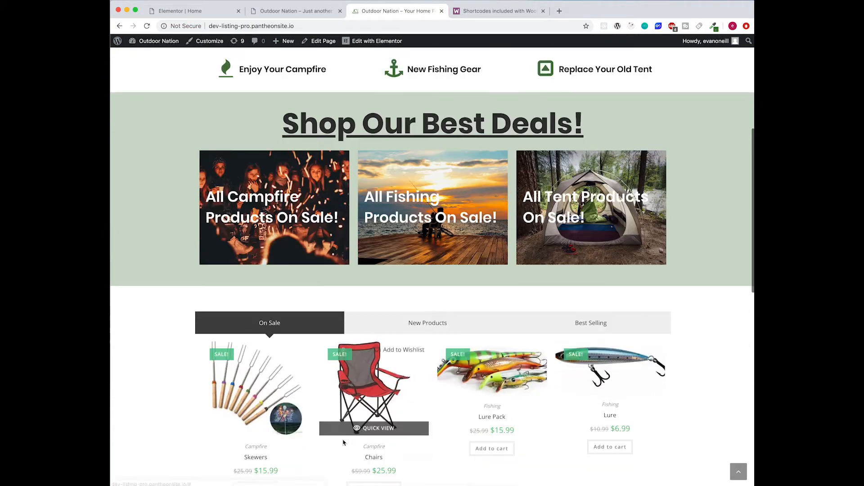
pyautogui.click(380, 419)
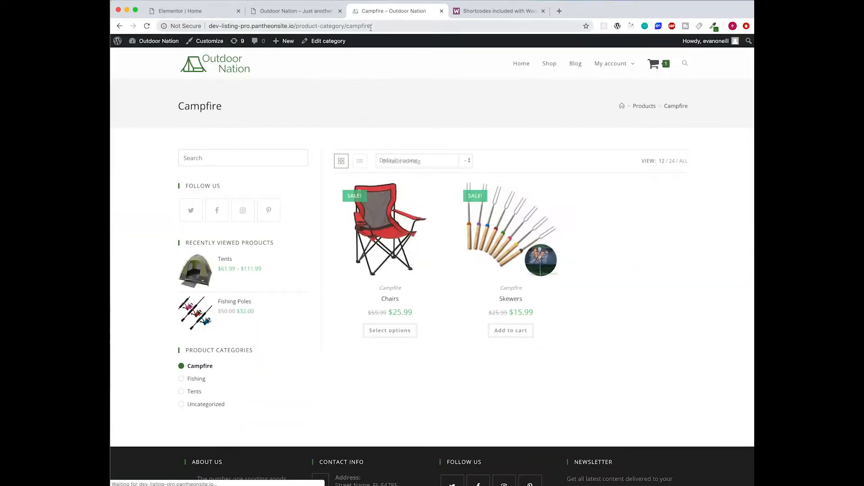
pyautogui.click(373, 25)
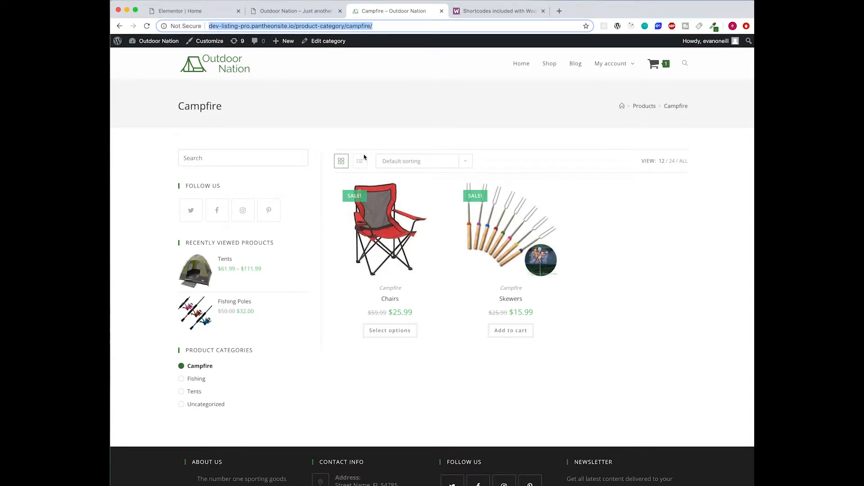
# - Paste the Campfire address as the tent banner's custom link, save, and reload the live page
pyautogui.click(190, 11)
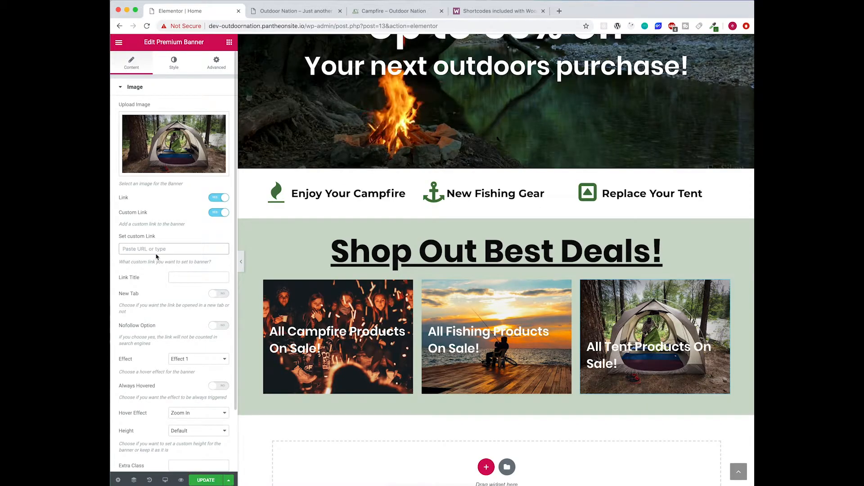
pyautogui.write('http://dev-outdoornation.pantheonsite.io/product-category/campfire/')
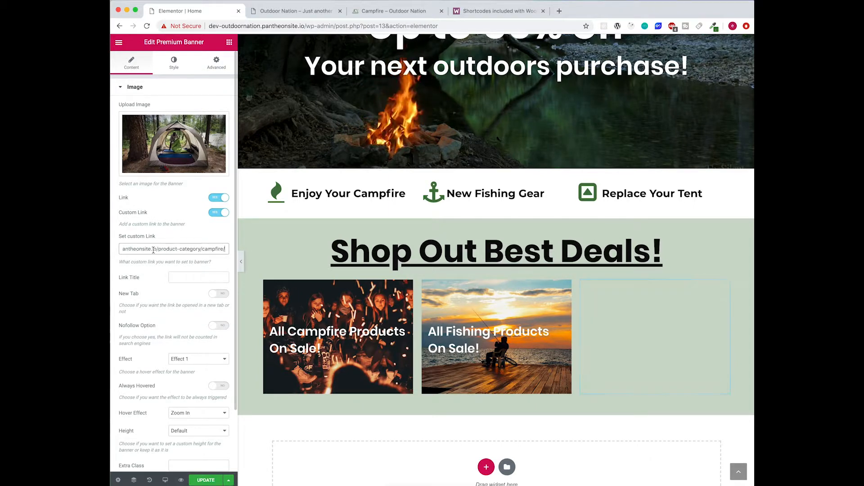
pyautogui.click(213, 481)
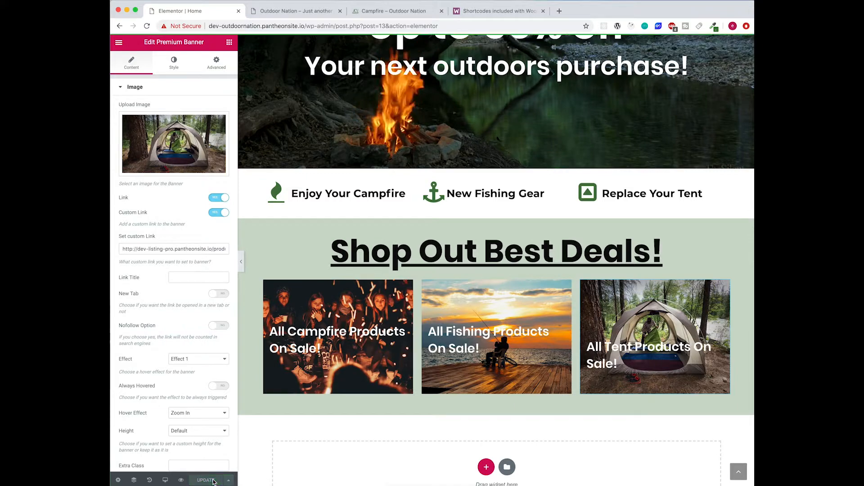
pyautogui.click(294, 10)
pyautogui.click(147, 26)
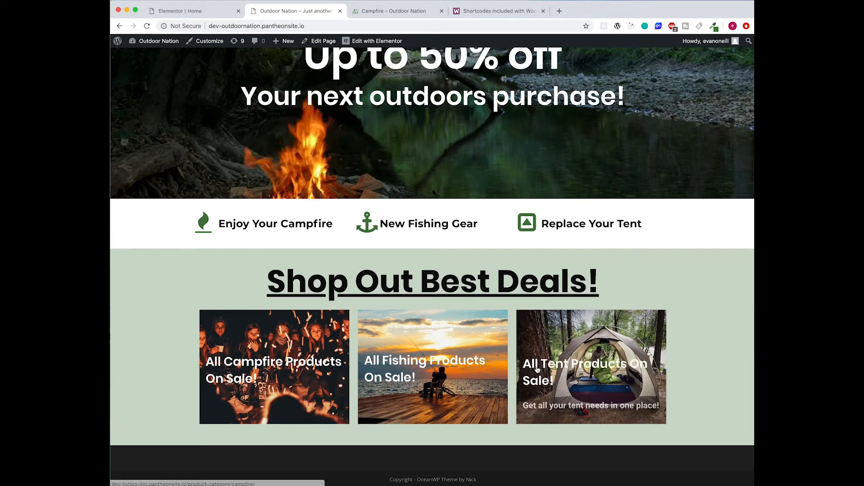
# - Test where the tent deal banner currently links on the live home page
pyautogui.click(612, 368)
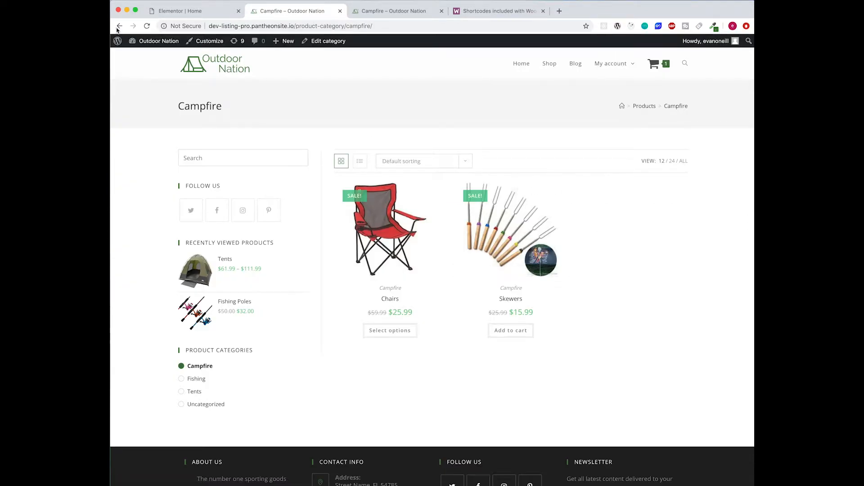
pyautogui.click(119, 26)
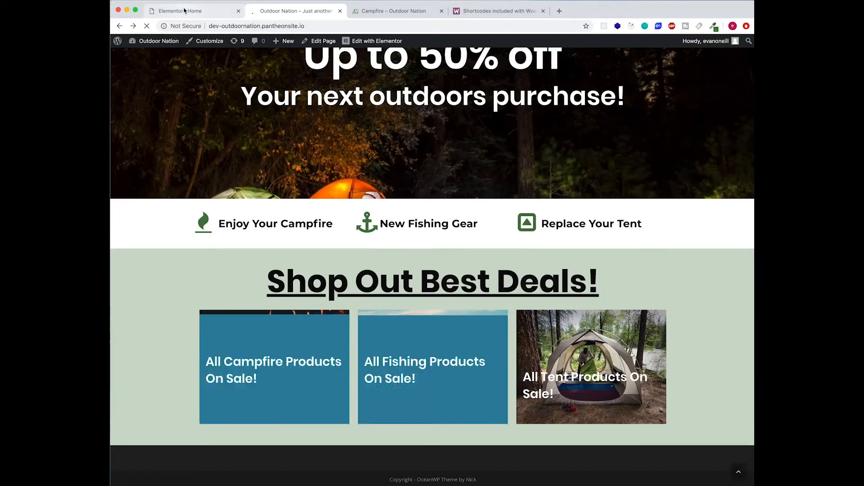
pyautogui.click(185, 11)
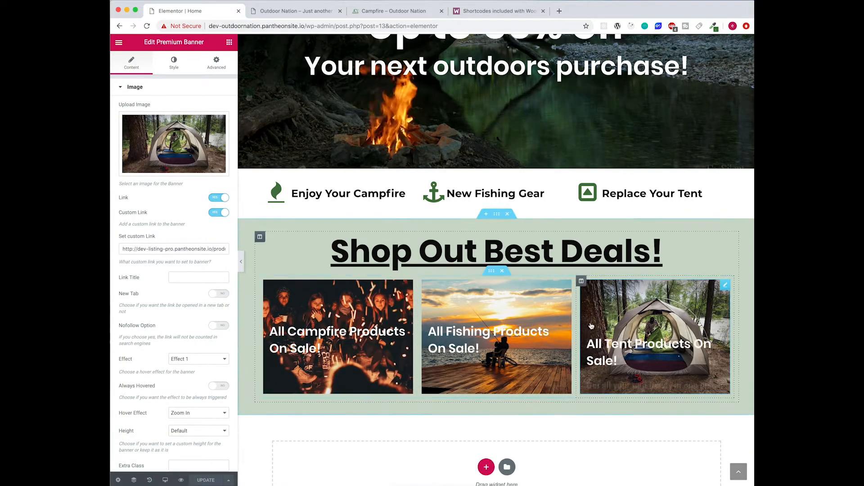
# - Replace 'campfire' with 'tent' in the tent banner's custom link address
pyautogui.click(197, 247)
pyautogui.moveTo(197, 247); pyautogui.dragTo(255, 250)
pyautogui.doubleClick(215, 248)
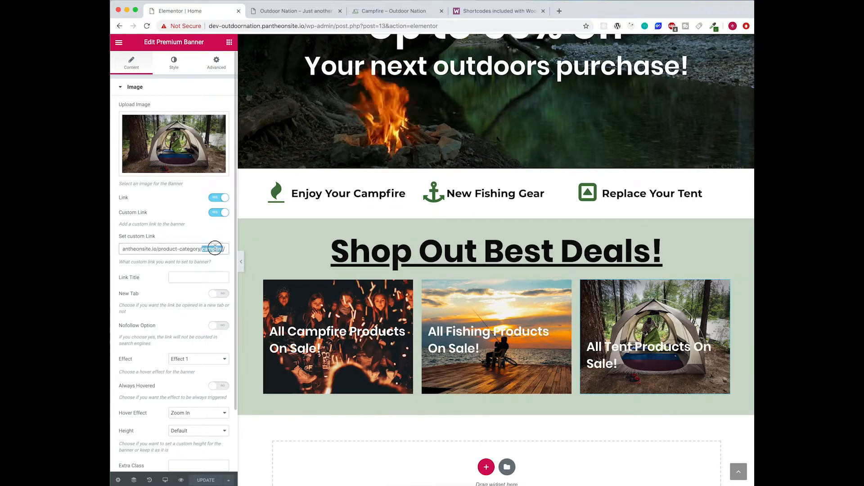
pyautogui.write('tents')
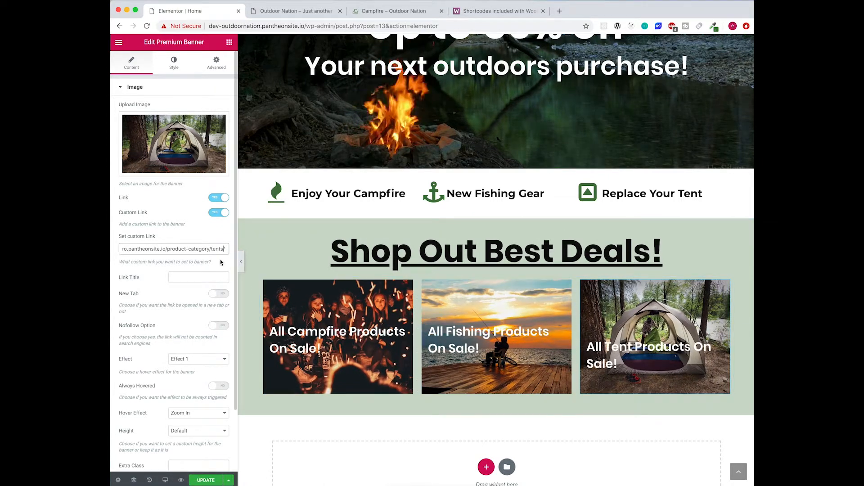
pyautogui.click(174, 63)
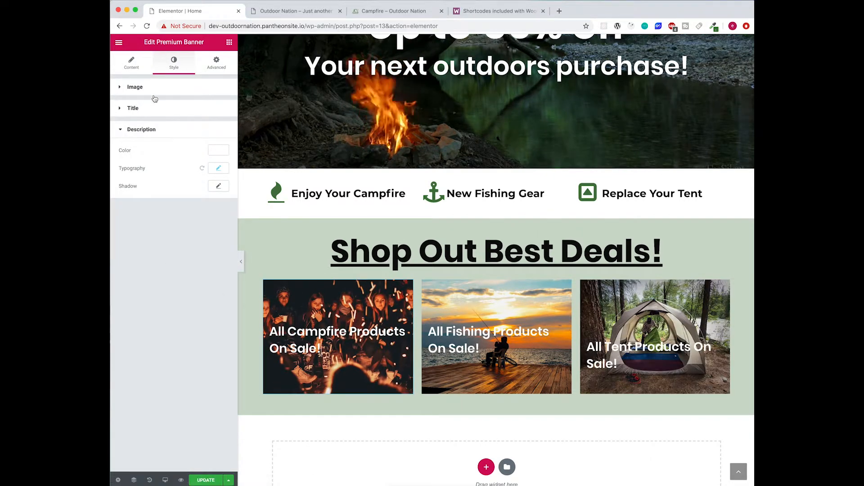
# - Enable Link and Custom Link on the campfire banner and paste the campfire category address
pyautogui.click(142, 66)
pyautogui.click(222, 198)
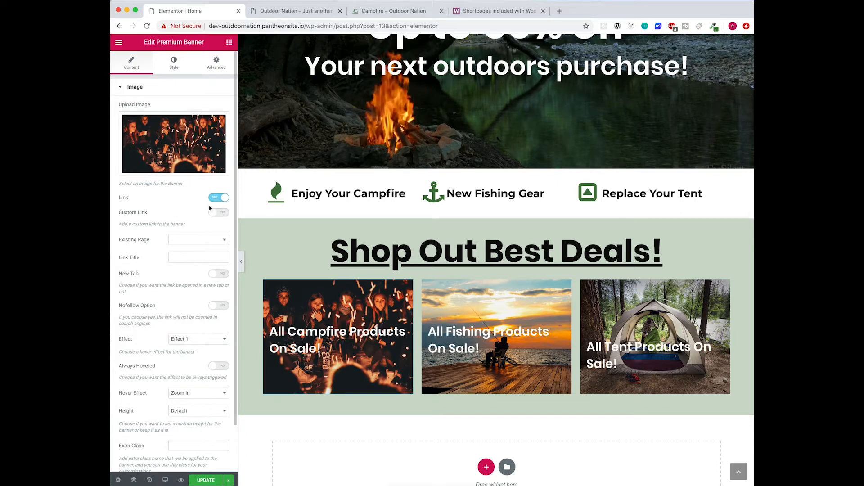
pyautogui.click(219, 213)
pyautogui.click(175, 250)
pyautogui.write('http://dev-outdoornation.pantheonsite.io/product-category/campfire/')
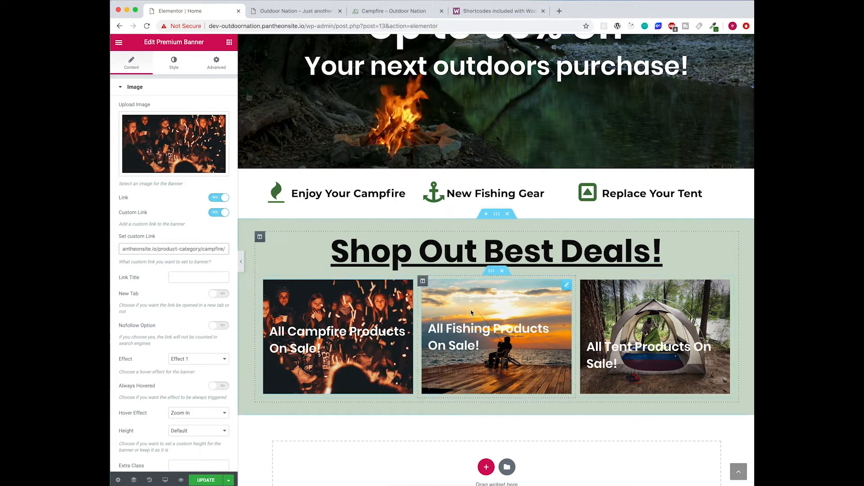
# - Enable a custom link on the fishing banner, pointing to the fishing product category
pyautogui.click(495, 338)
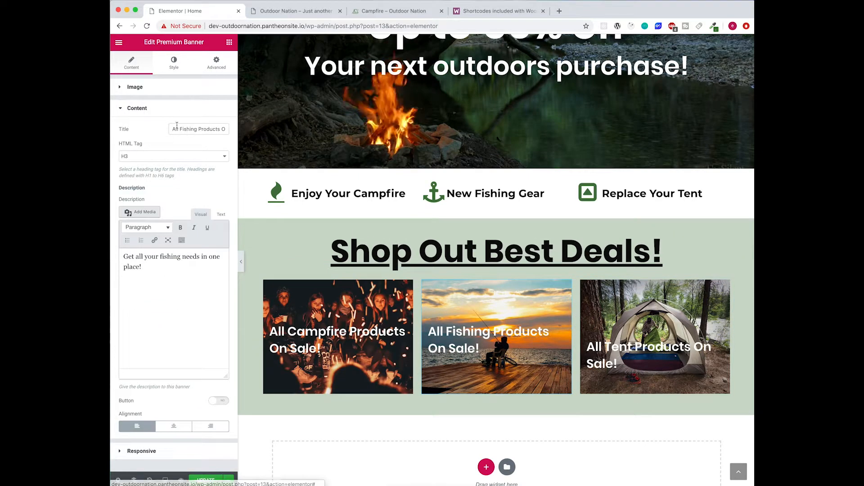
pyautogui.click(163, 90)
pyautogui.click(212, 199)
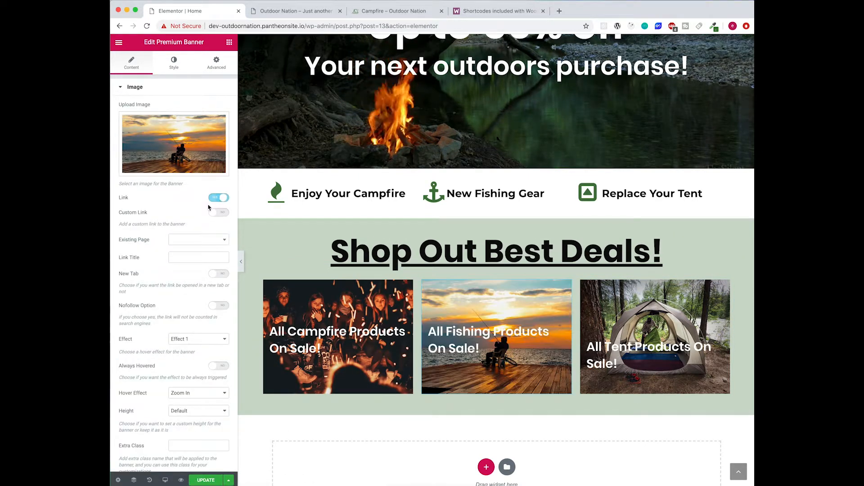
pyautogui.click(217, 213)
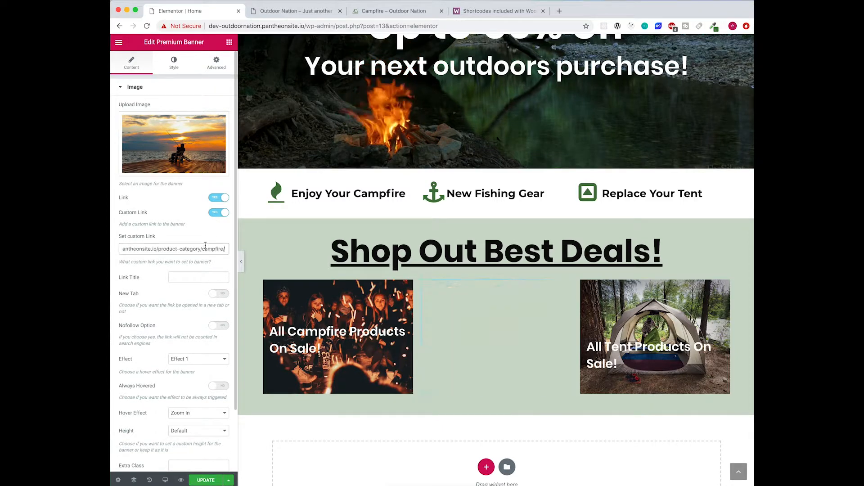
pyautogui.write('f')
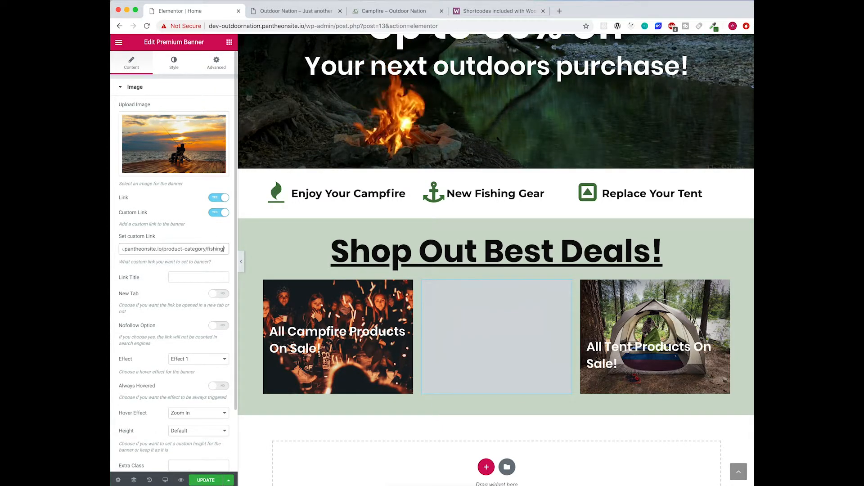
# - Save the page with UPDATE and reload the live home page
pyautogui.click(215, 481)
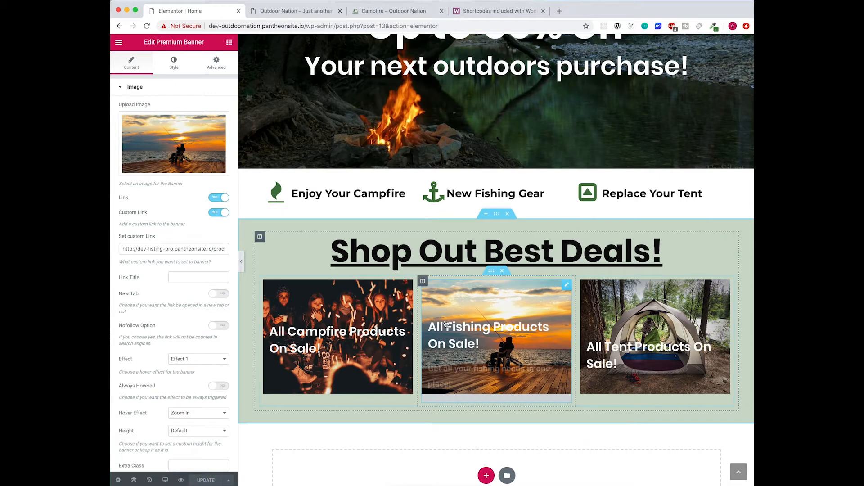
pyautogui.click(295, 11)
pyautogui.press('super+r')
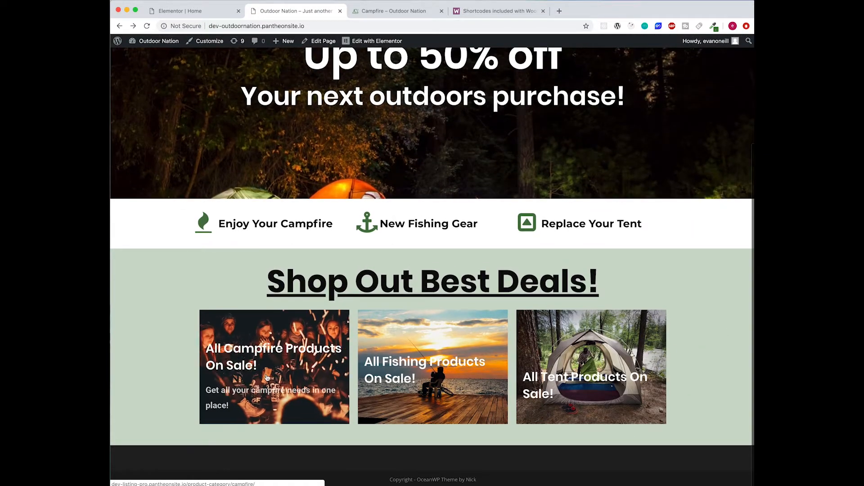
# - Test the campfire, fishing and tent deal banner links on the live home page
pyautogui.click(267, 377)
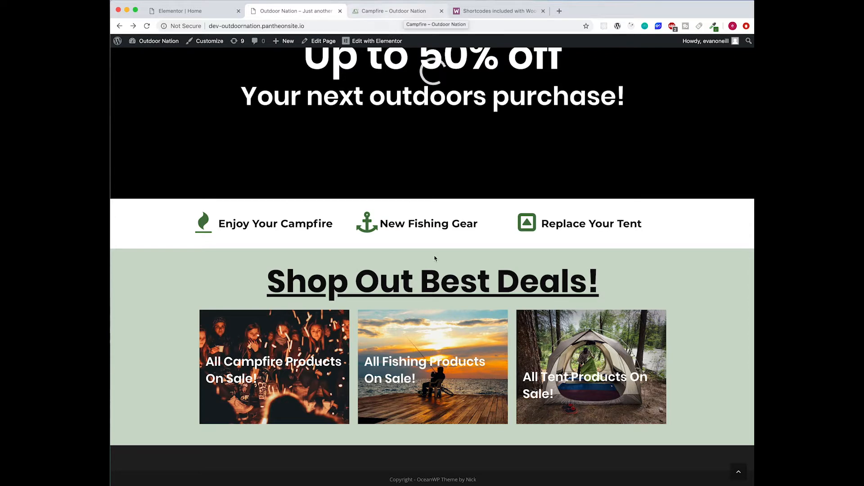
pyautogui.click(467, 359)
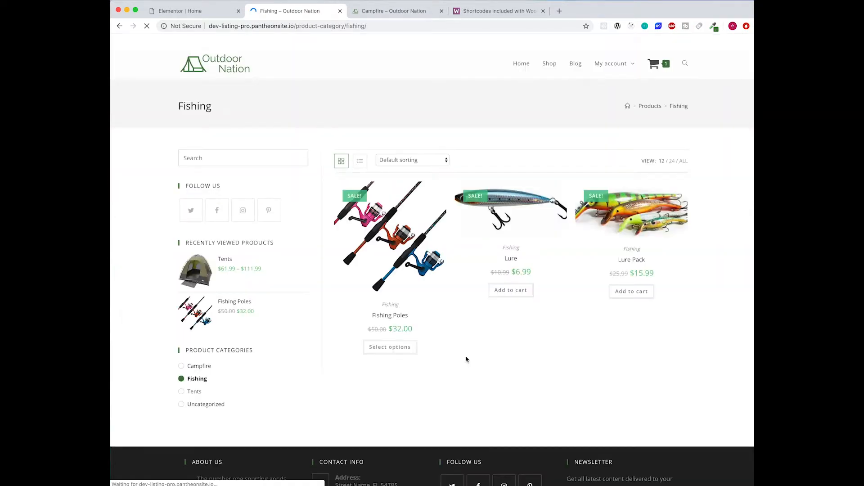
pyautogui.click(120, 27)
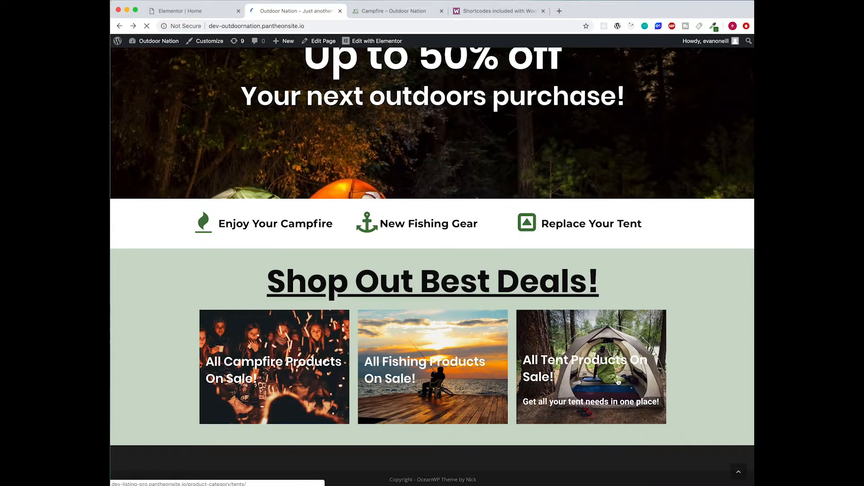
pyautogui.click(618, 372)
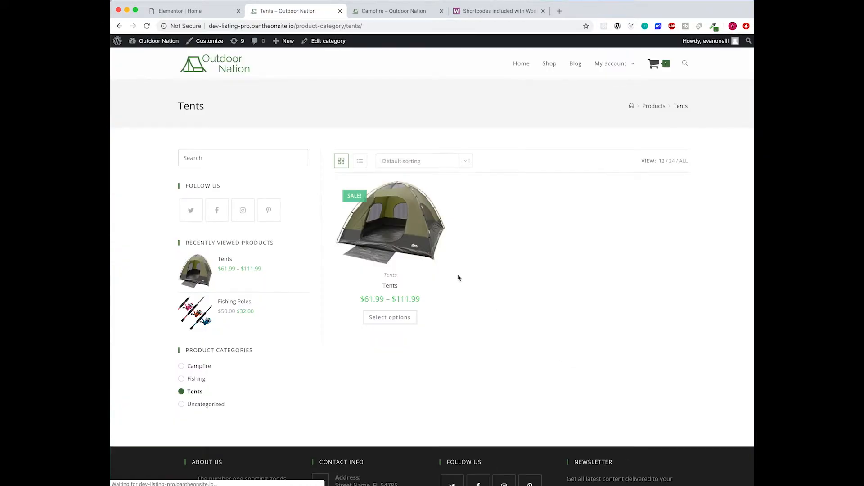
pyautogui.click(120, 25)
# - Review the campfire category page and store home page, then return to the Elementor editor
pyautogui.click(377, 12)
pyautogui.click(262, 13)
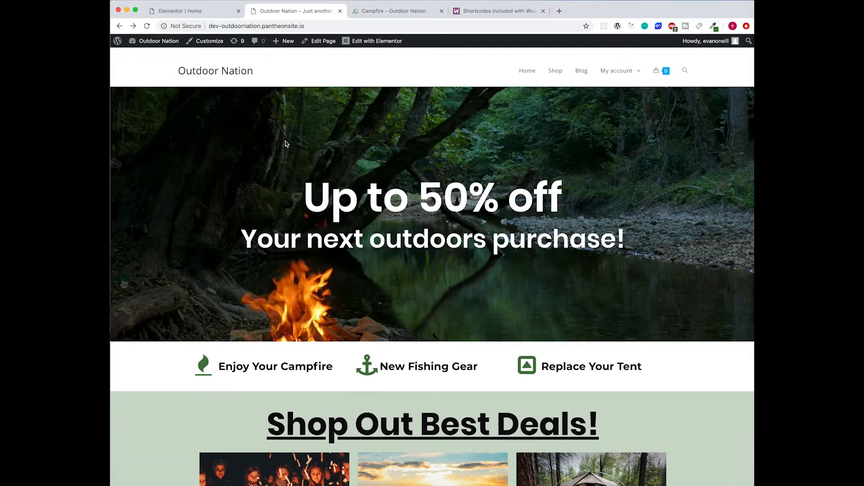
pyautogui.scroll(-3, 273, 135)
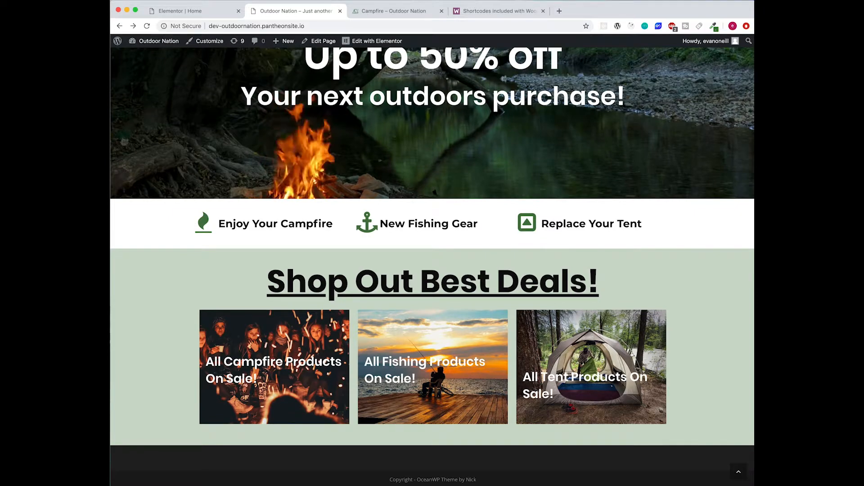
pyautogui.click(414, 14)
pyautogui.scroll(-3, 459, 183)
pyautogui.scroll(3, 467, 201)
pyautogui.click(233, 67)
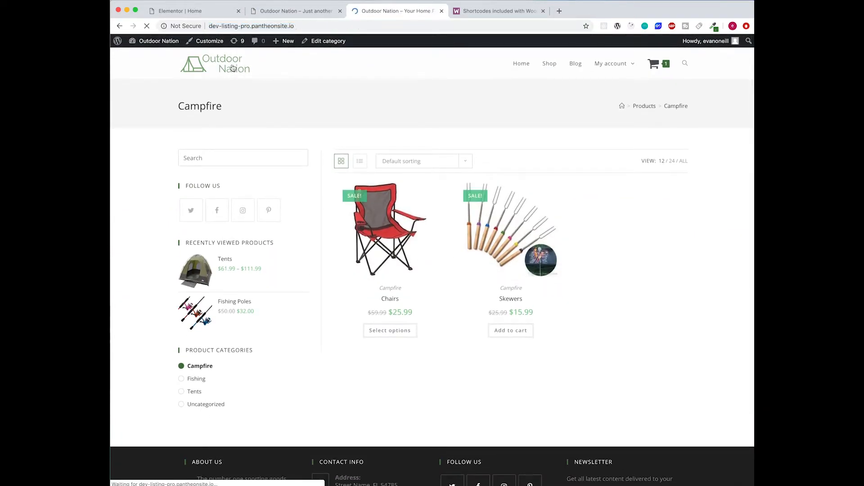
pyautogui.scroll(-8, 396, 169)
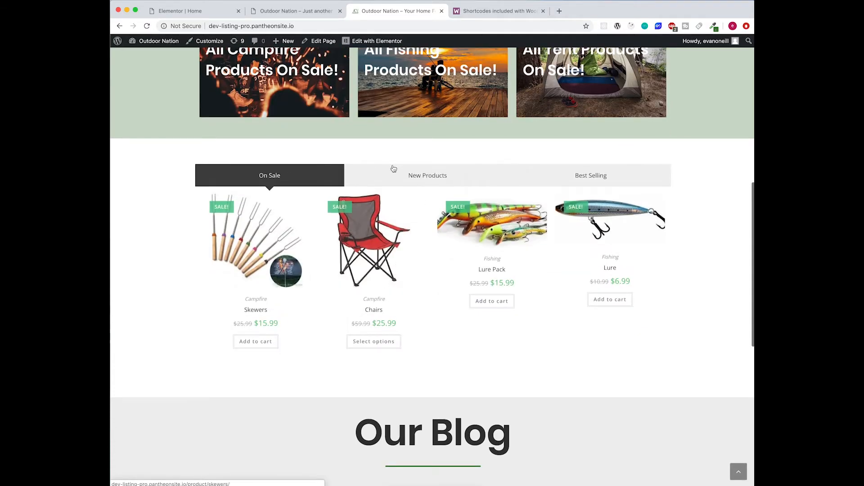
pyautogui.click(195, 17)
pyautogui.scroll(-3, 407, 360)
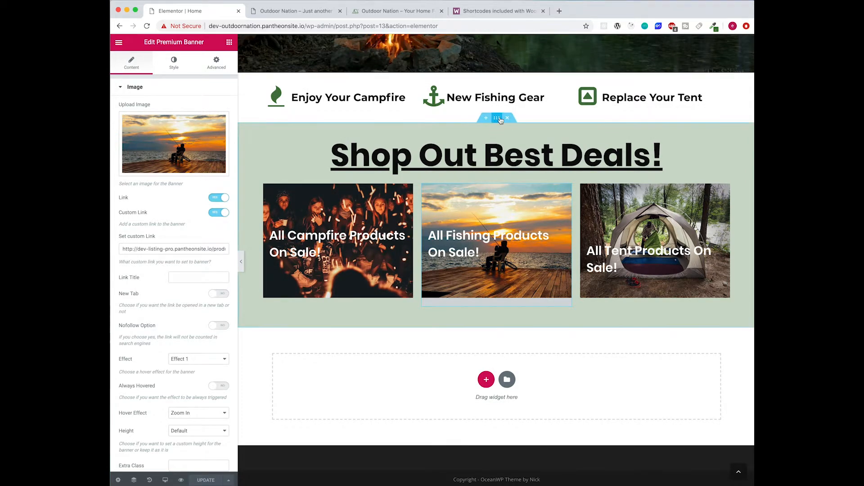
# - Duplicate the Shop Out Best Deals section and give the copy a white background
pyautogui.rightClick(500, 119)
pyautogui.click(513, 137)
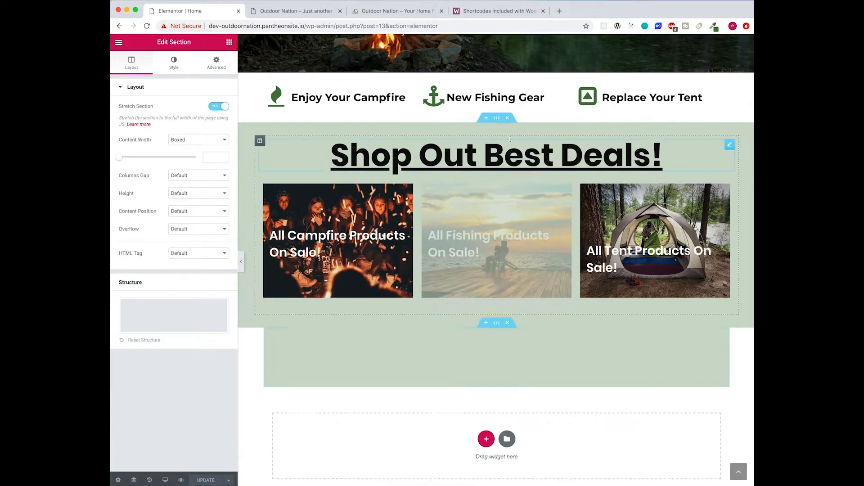
pyautogui.click(174, 61)
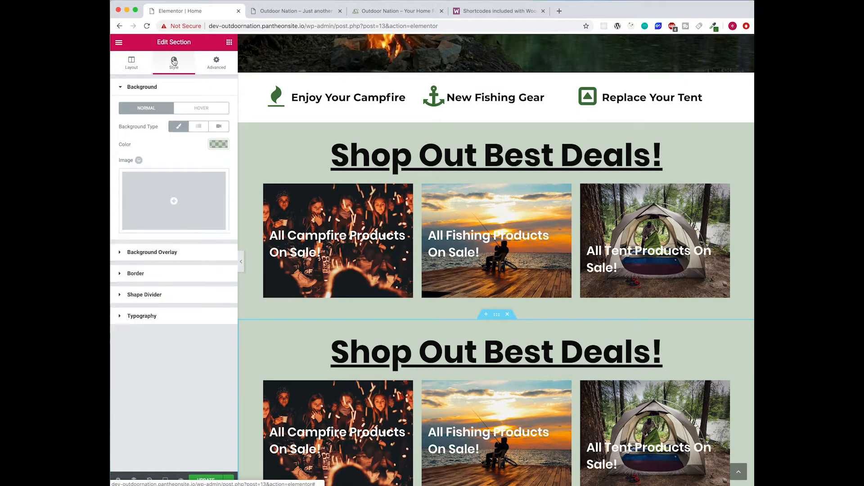
pyautogui.click(218, 144)
pyautogui.click(197, 245)
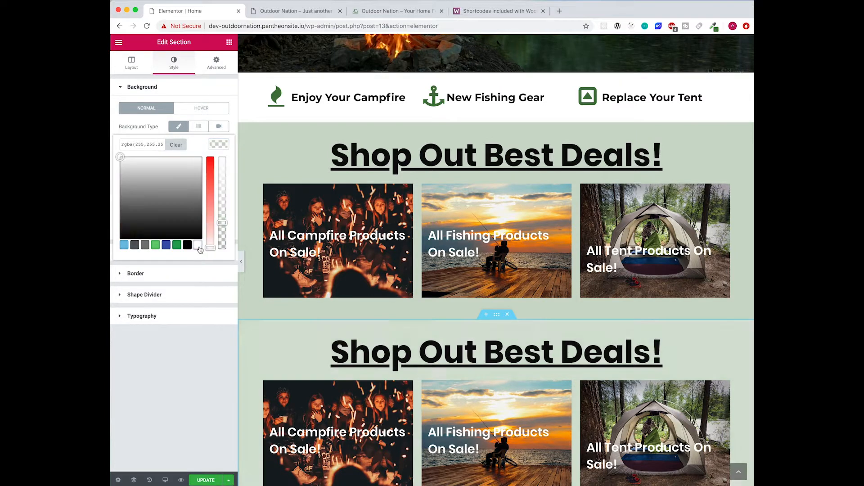
# - Clear and delete the heading in the copied section
pyautogui.click(615, 353)
pyautogui.moveTo(689, 352); pyautogui.dragTo(346, 353)
pyautogui.press('BackSpace')
pyautogui.press('BackSpace')
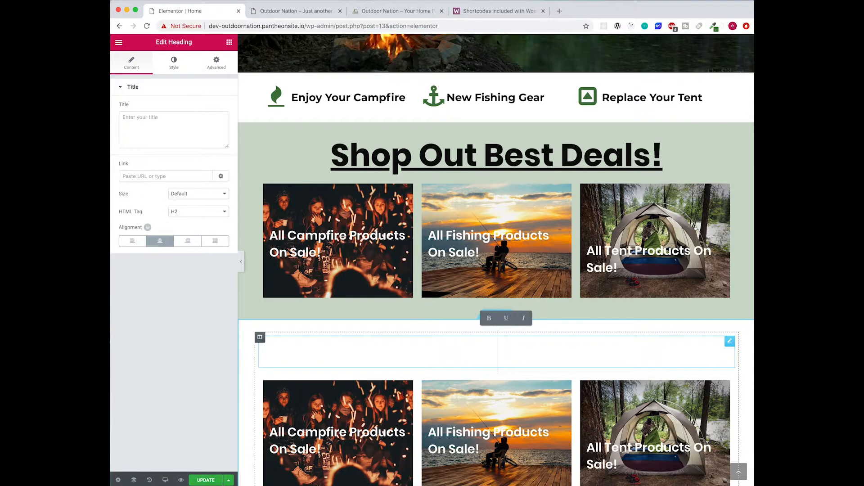
pyautogui.rightClick(730, 343)
pyautogui.click(702, 464)
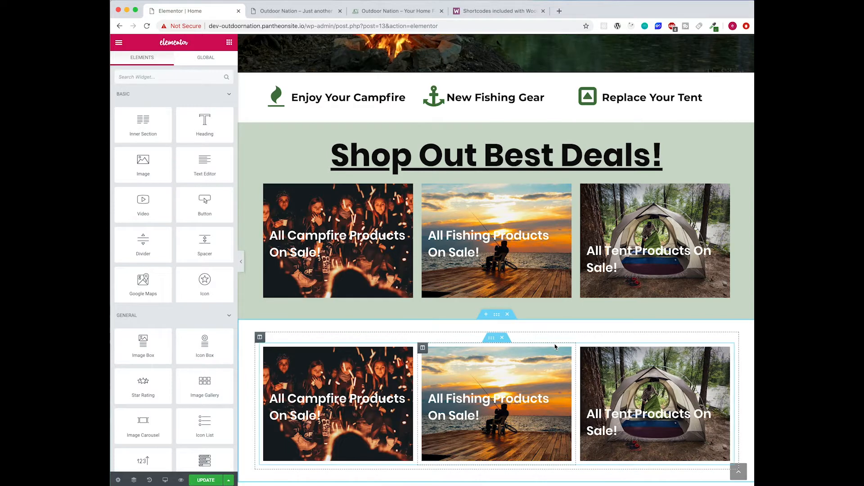
# - Set the duplicated section's top padding to 50
pyautogui.click(496, 316)
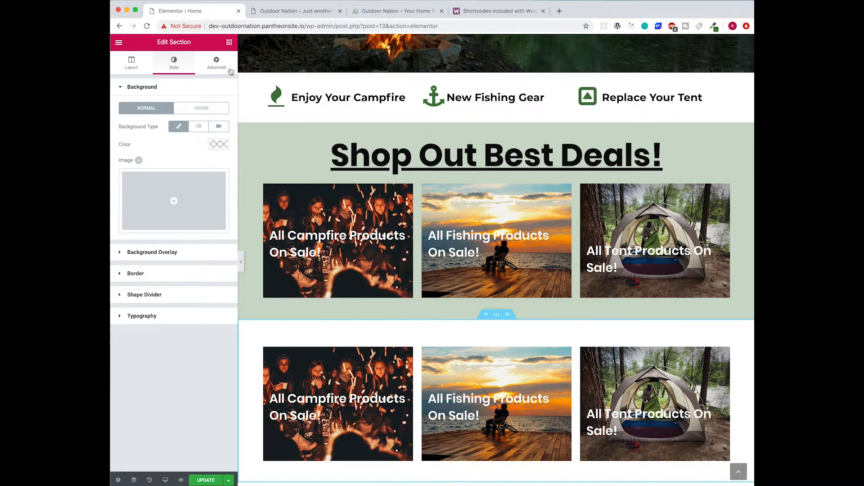
pyautogui.click(230, 70)
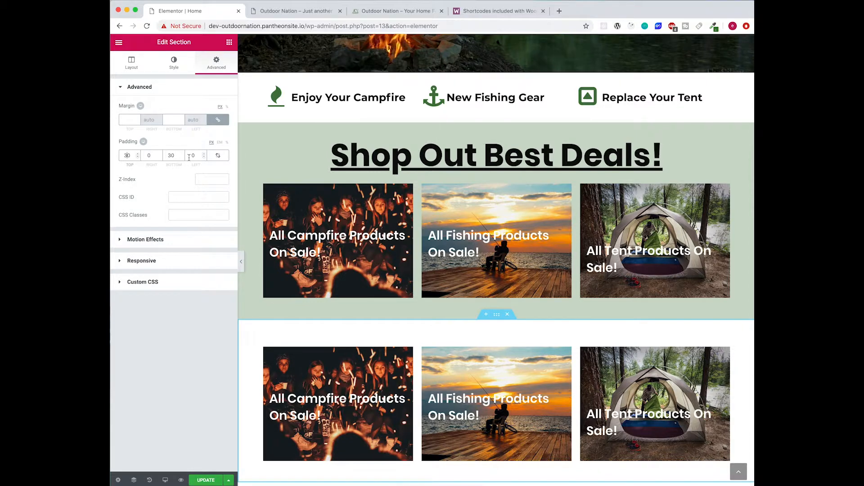
pyautogui.press('BackSpace')
pyautogui.write('4')
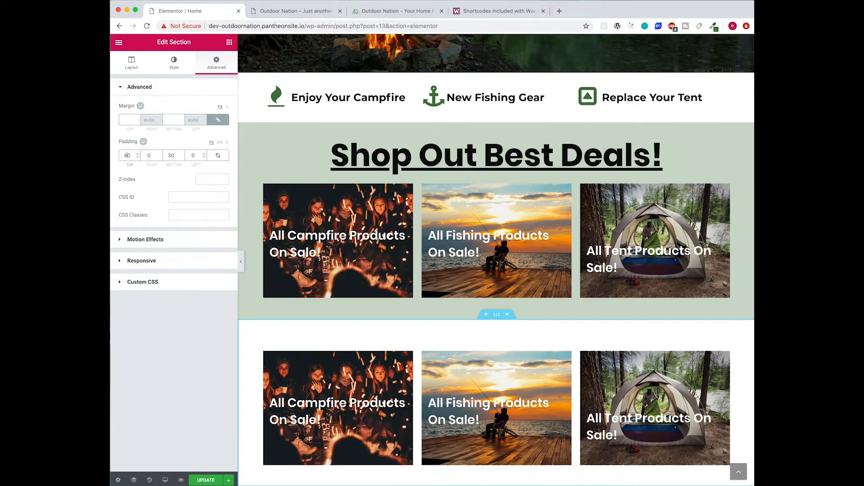
pyautogui.press('BackSpace')
pyautogui.write('5')
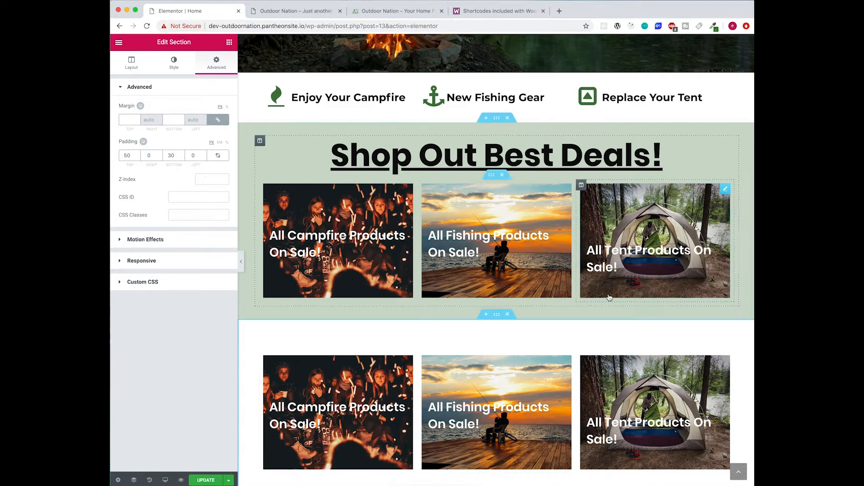
# - Delete the duplicated banner row and drop an EA Advanced Tabs widget into the empty section
pyautogui.click(509, 378)
pyautogui.click(504, 345)
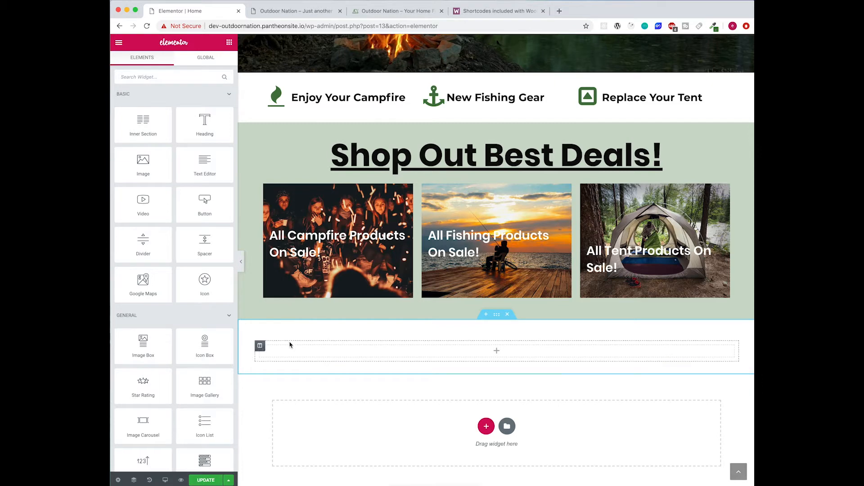
pyautogui.write('tabs')
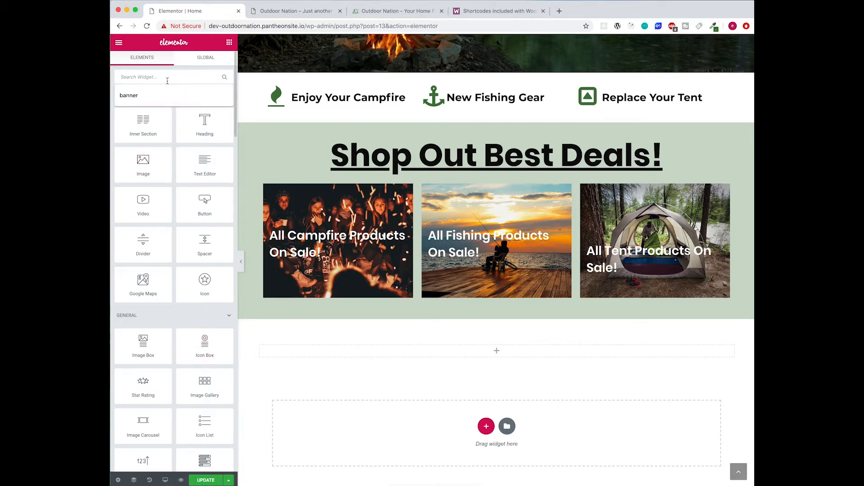
pyautogui.moveTo(205, 144); pyautogui.dragTo(481, 357)
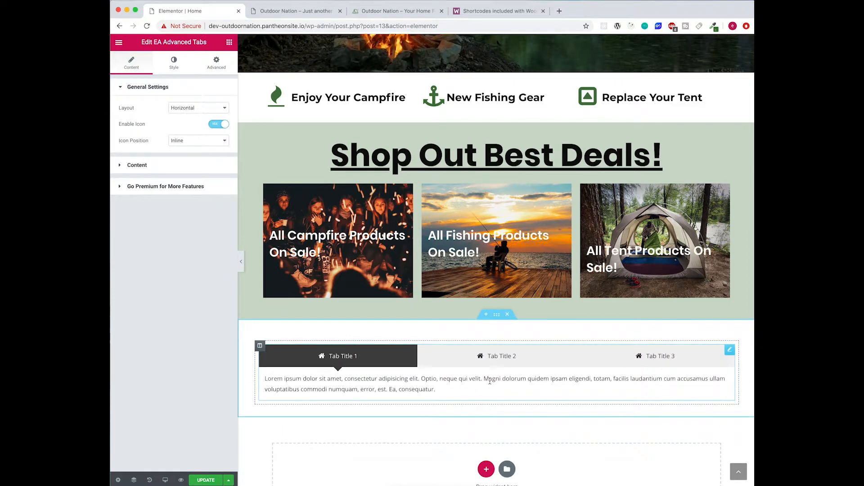
# - Preview the Advanced Tabs widget's first and second placeholder tabs
pyautogui.scroll(-1, 499, 417)
pyautogui.scroll(-2, 499, 417)
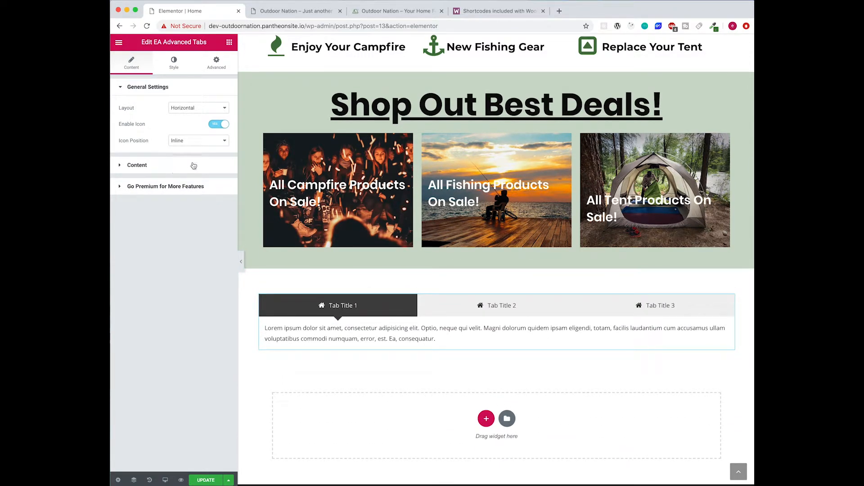
pyautogui.click(527, 312)
pyautogui.click(385, 311)
# - Remove the first tab's icon and title it 'On Sale'
pyautogui.click(178, 166)
pyautogui.click(167, 142)
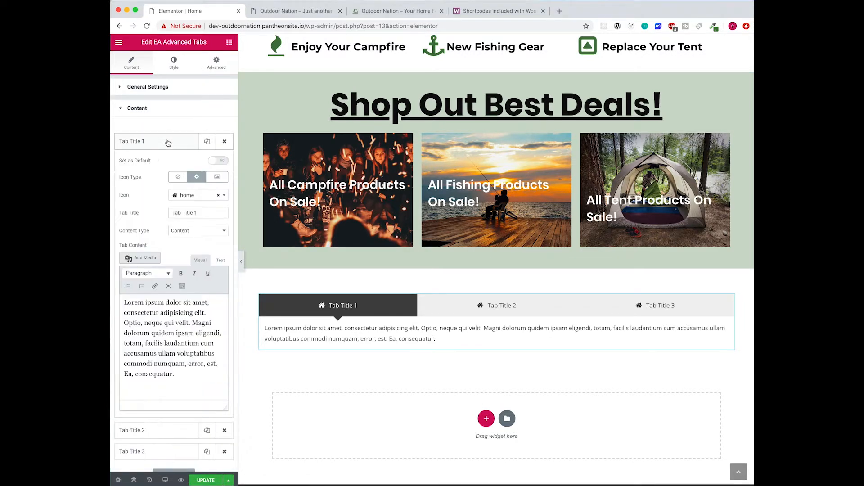
pyautogui.click(158, 143)
pyautogui.click(157, 142)
pyautogui.click(195, 197)
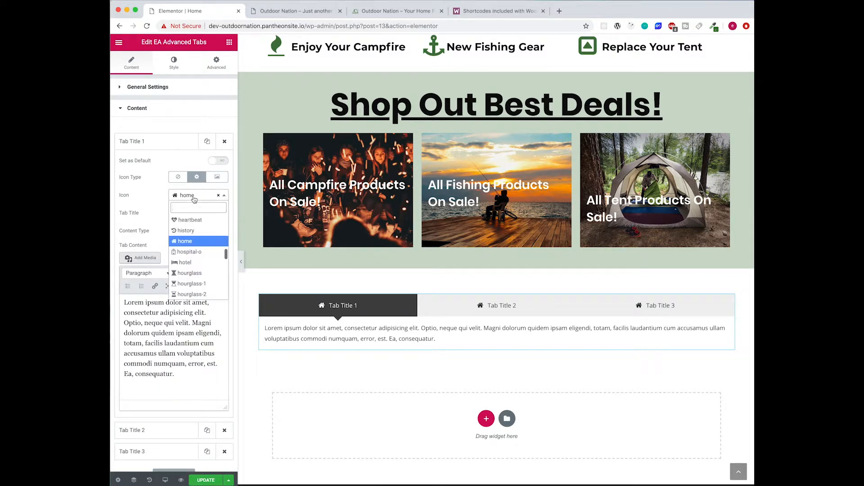
pyautogui.click(178, 177)
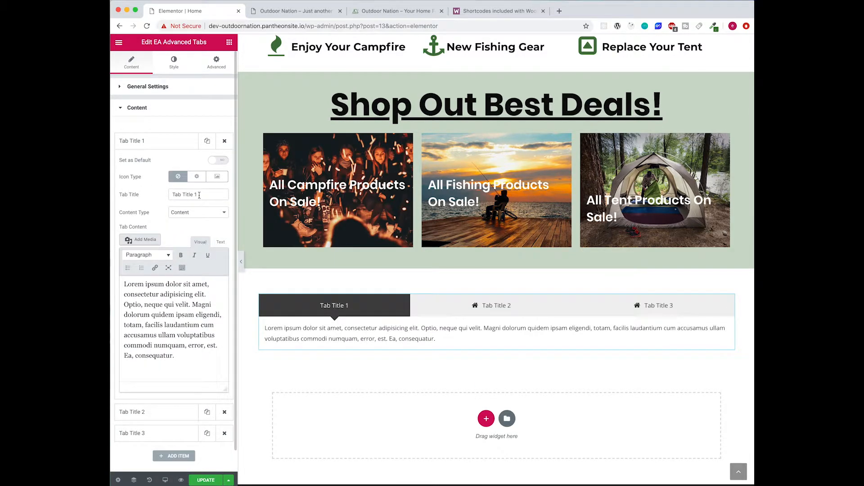
pyautogui.write('On Sale')
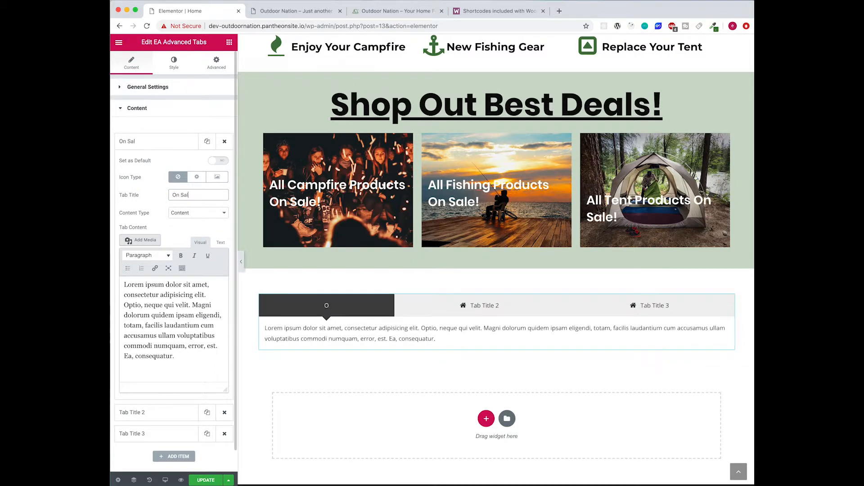
# - Switch the On Sale tab's content editor to text and delete the placeholder lorem text
pyautogui.click(211, 216)
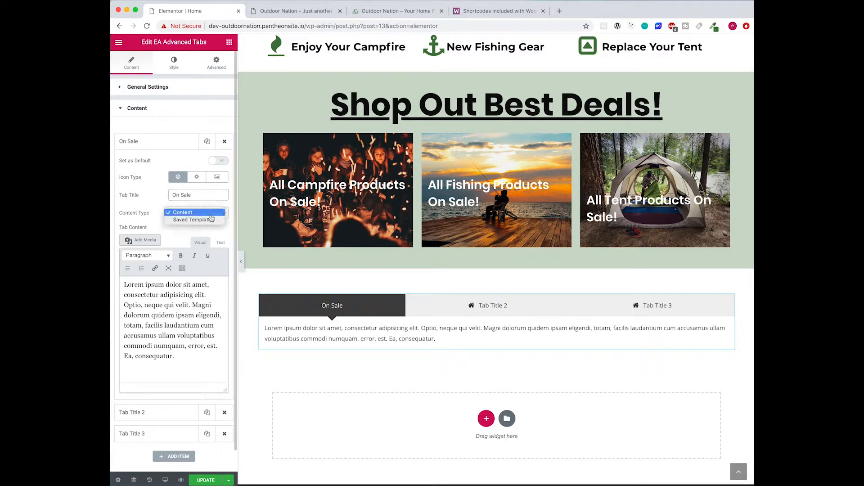
pyautogui.click(130, 208)
pyautogui.click(220, 243)
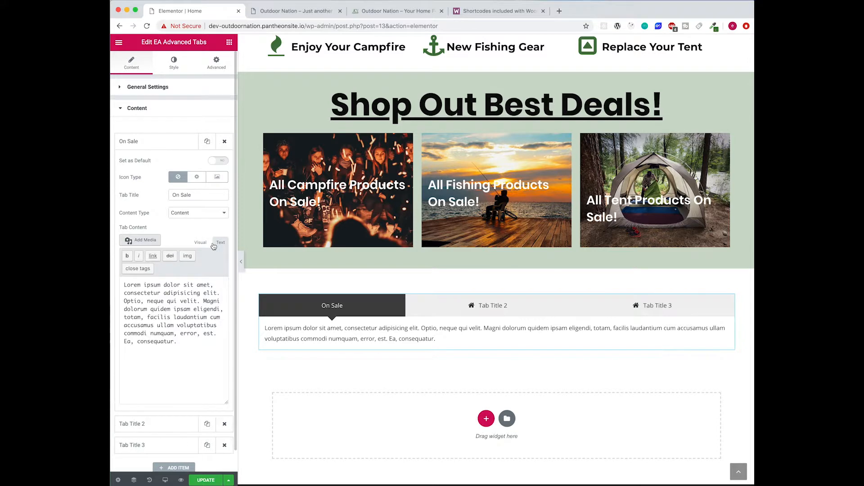
pyautogui.press('super+a')
pyautogui.press('BackSpace')
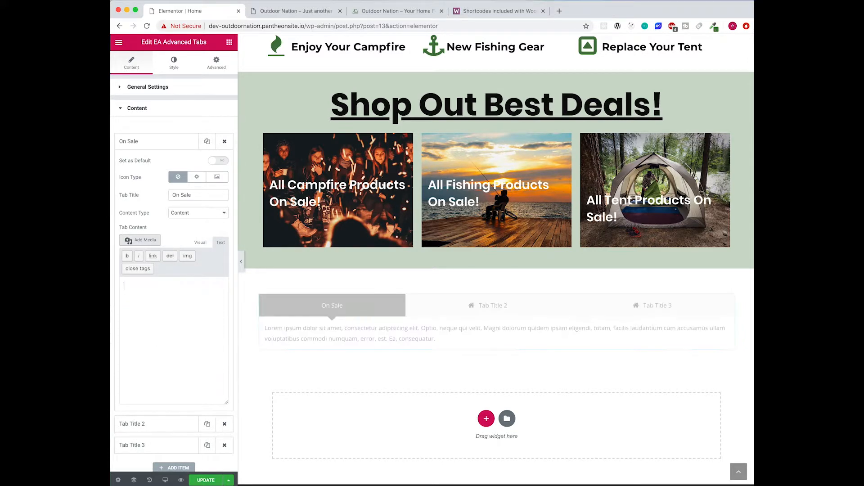
# - Select the Scenario 1 sale products shortcode in the WooCommerce shortcode docs, then return to Elementor
pyautogui.click(493, 16)
pyautogui.scroll(-2, 372, 304)
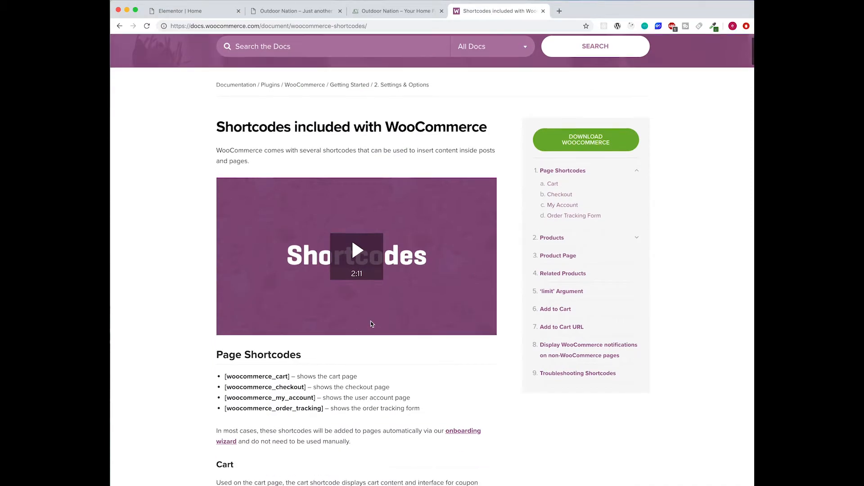
pyautogui.scroll(-20, 354, 154)
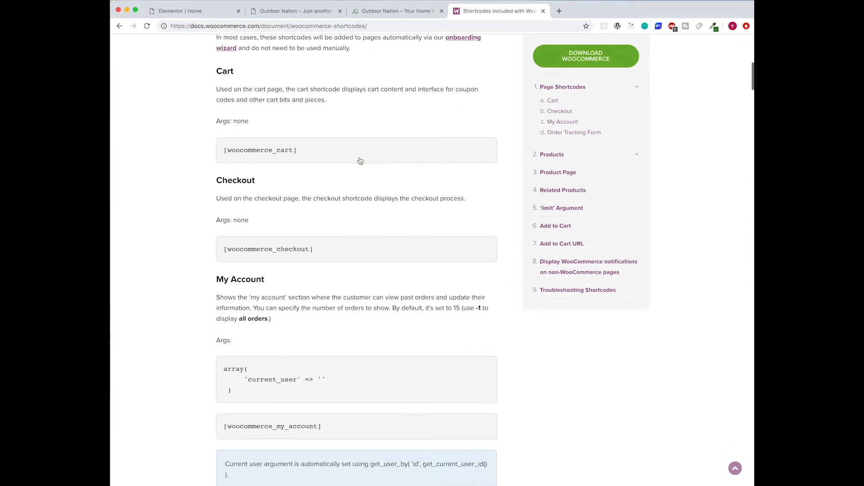
pyautogui.scroll(-20, 360, 161)
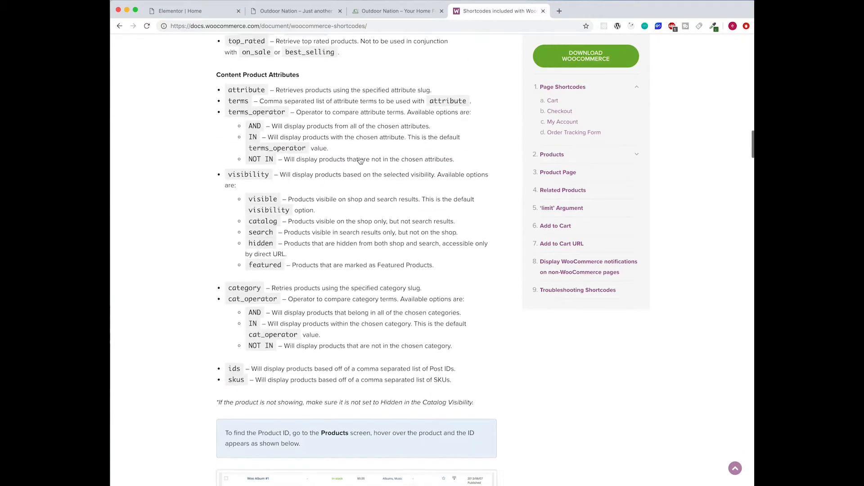
pyautogui.scroll(3, 323, 95)
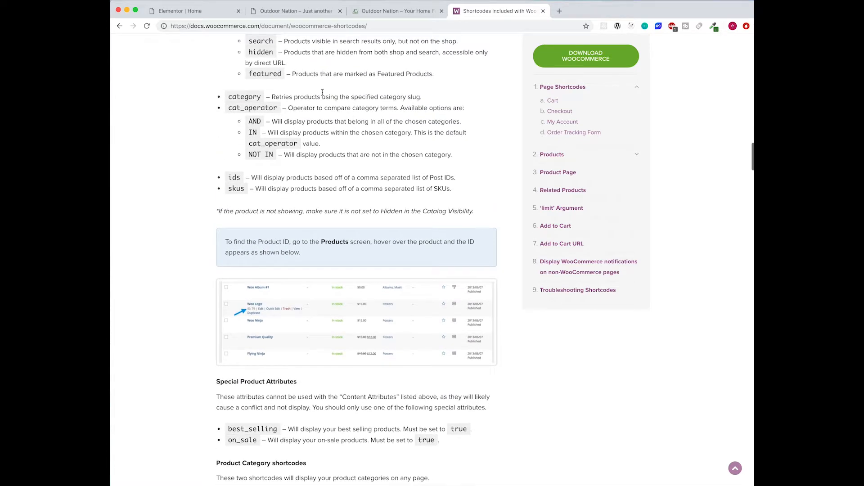
pyautogui.scroll(-3, 323, 95)
pyautogui.scroll(-15, 323, 96)
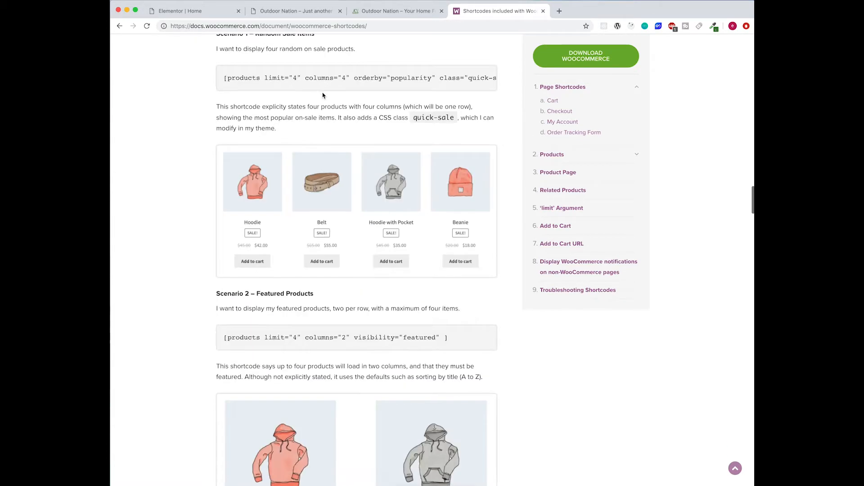
pyautogui.scroll(3, 324, 133)
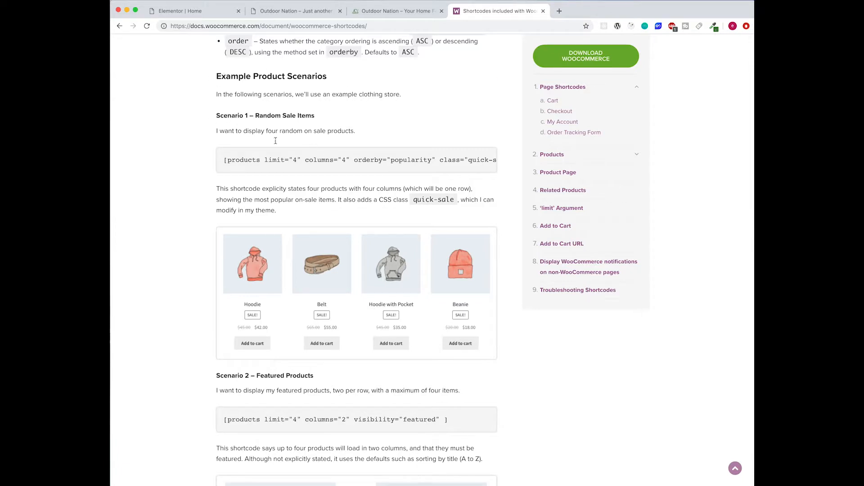
pyautogui.moveTo(263, 161); pyautogui.dragTo(480, 161)
pyautogui.press('super+c')
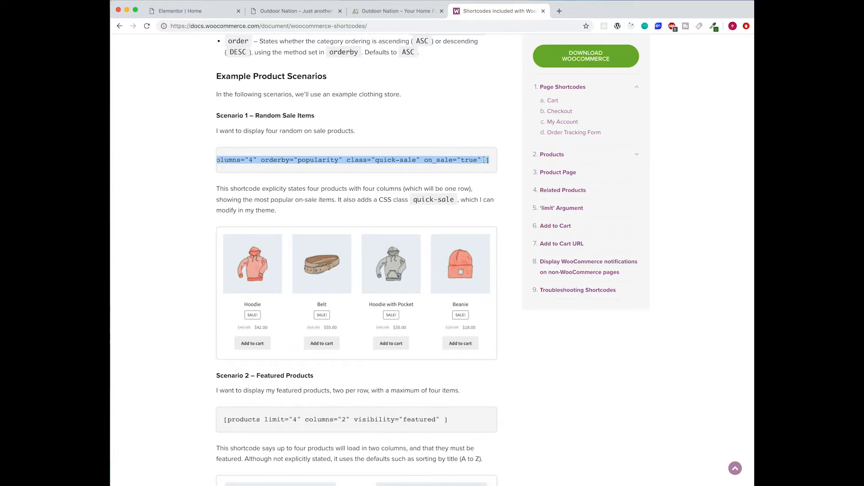
pyautogui.click(219, 16)
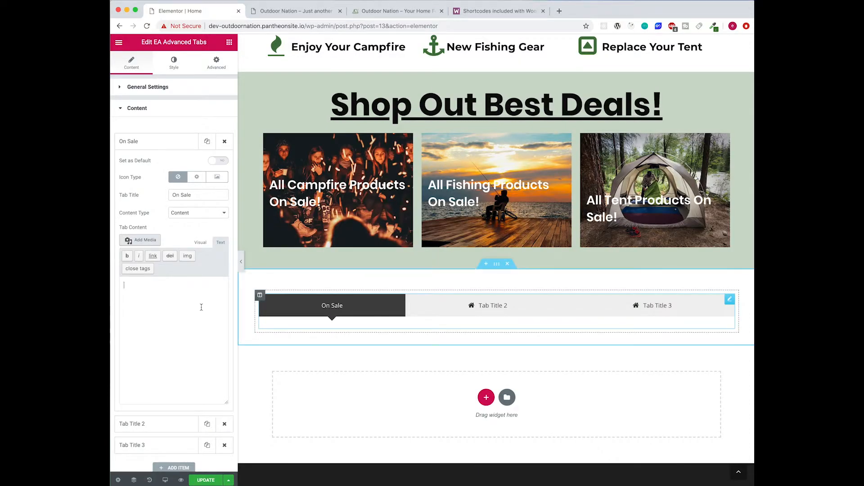
# - Paste the sale shortcode into On Sale's content and rename tab 2 'New Products' without icon
pyautogui.press('super+v')
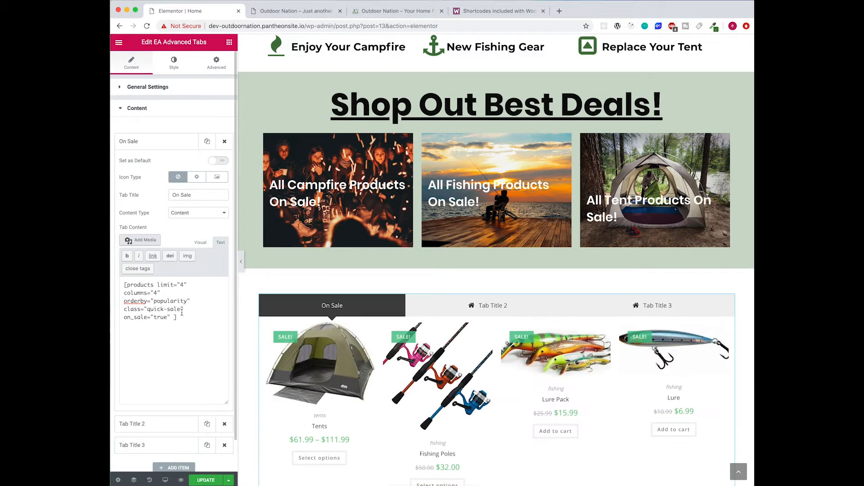
pyautogui.scroll(-3, 437, 383)
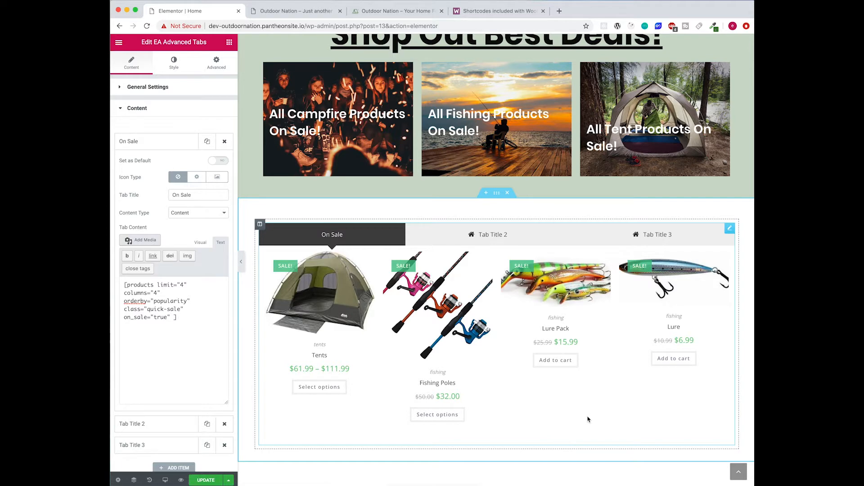
pyautogui.click(153, 428)
pyautogui.click(178, 198)
pyautogui.click(147, 217)
pyautogui.write('New')
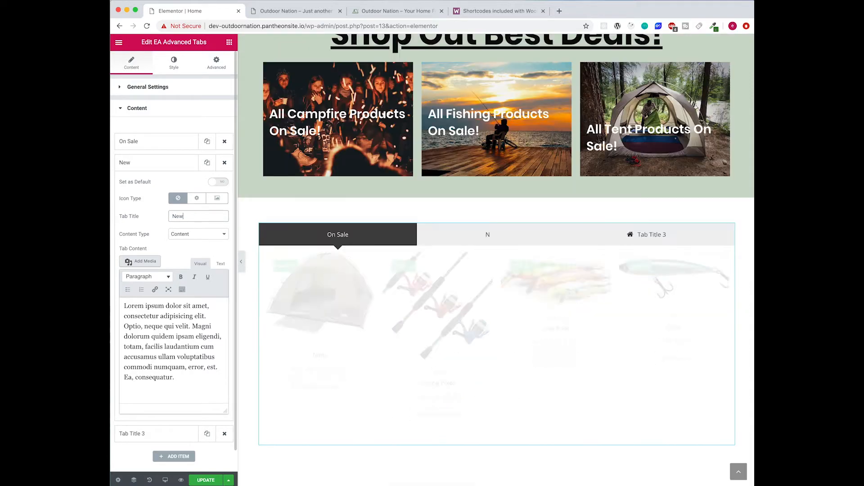
pyautogui.write(' Producs')
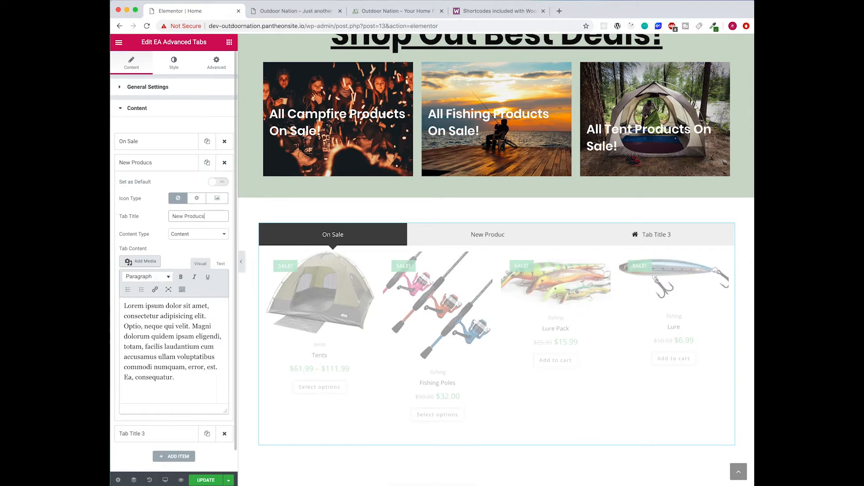
pyautogui.press('BackSpace')
pyautogui.write('ts')
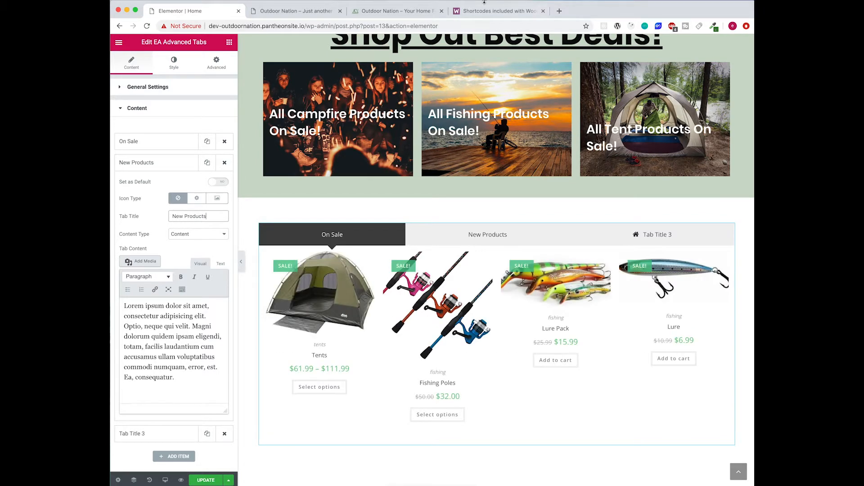
pyautogui.press('super+Tab')
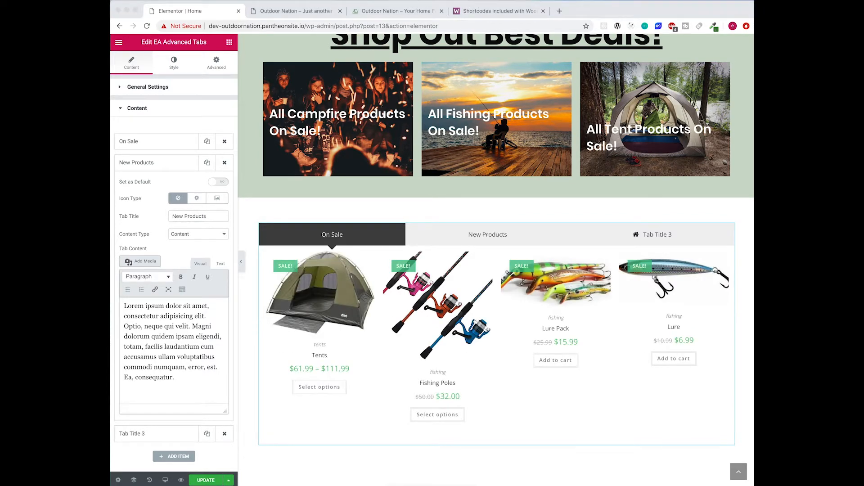
# - Select the Scenario 4 Newest Products shortcode in the WooCommerce docs
pyautogui.click(490, 13)
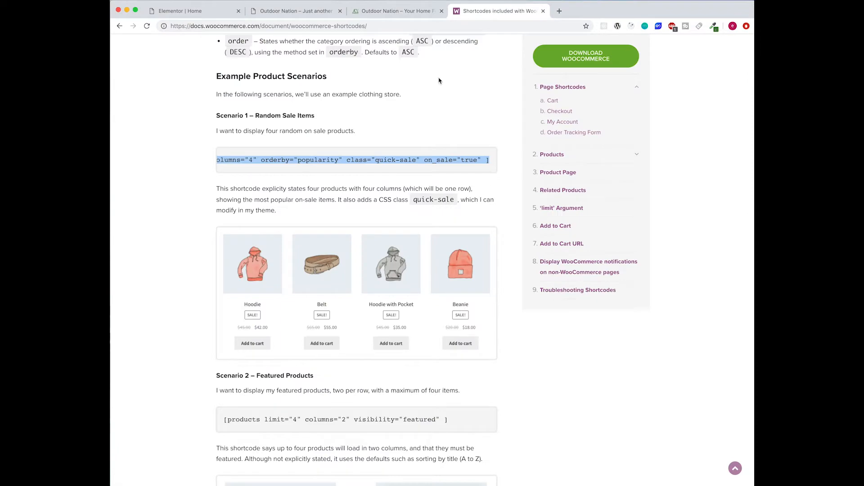
pyautogui.scroll(-10, 287, 390)
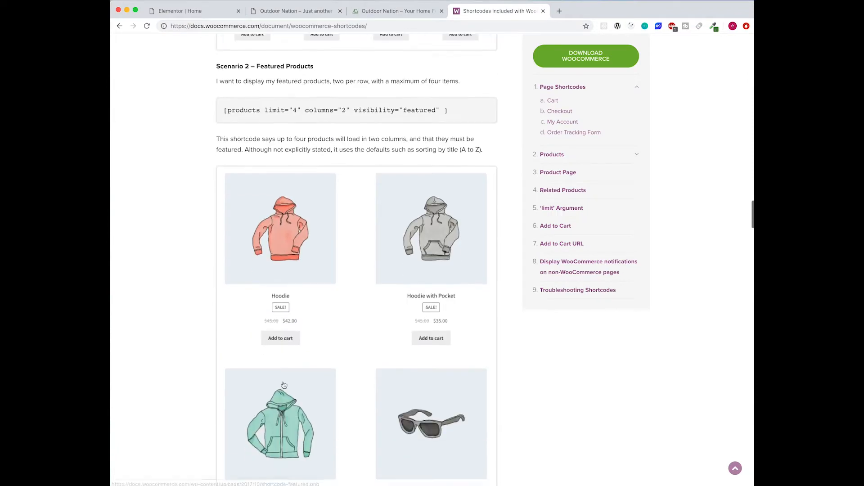
pyautogui.scroll(-6, 284, 385)
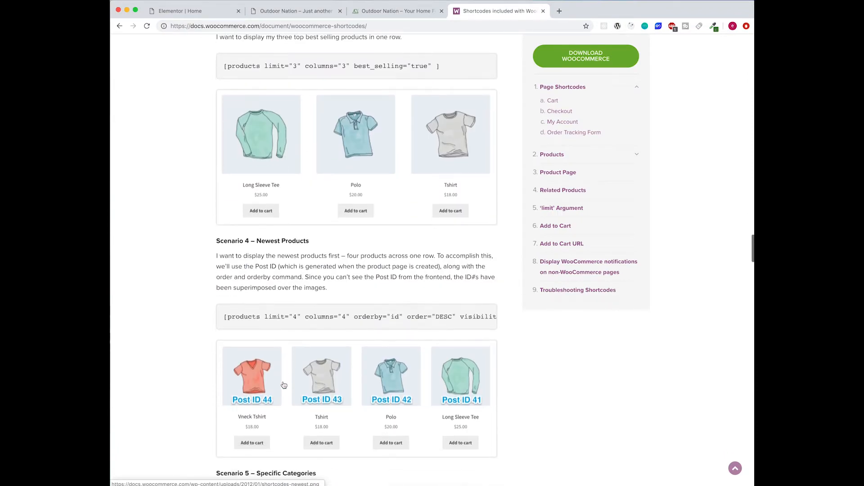
pyautogui.moveTo(224, 300); pyautogui.dragTo(489, 299)
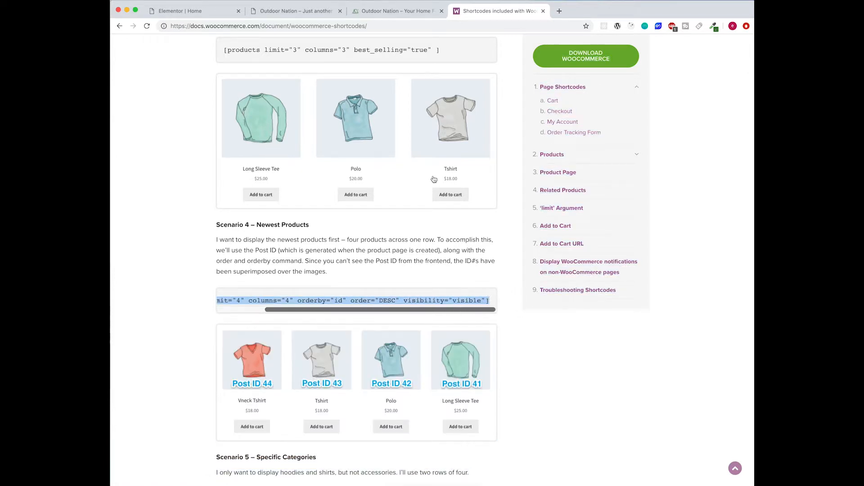
# - Switch New Products' content to text and paste the shortcode over the Lorem placeholder
pyautogui.click(370, 16)
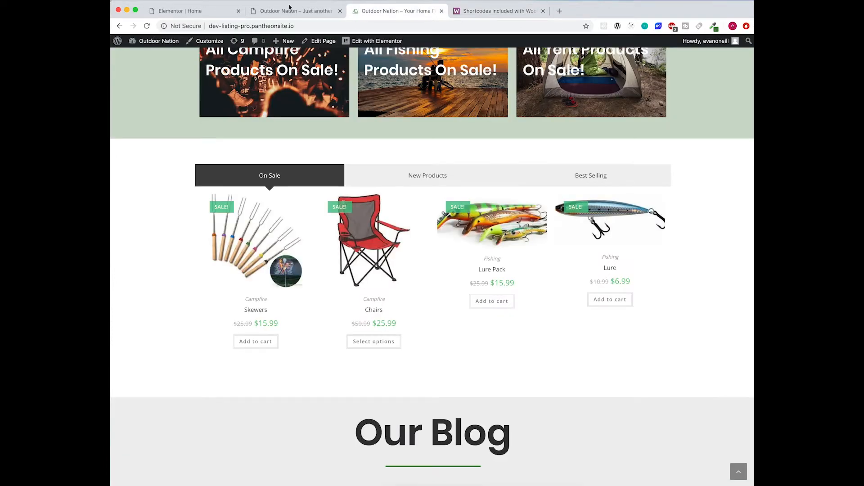
pyautogui.click(177, 14)
pyautogui.click(199, 390)
pyautogui.click(220, 264)
pyautogui.moveTo(200, 411); pyautogui.dragTo(113, 300)
pyautogui.write('[products limit="4" columns="4" orderby="id" order="DESC" visibility="visible"]')
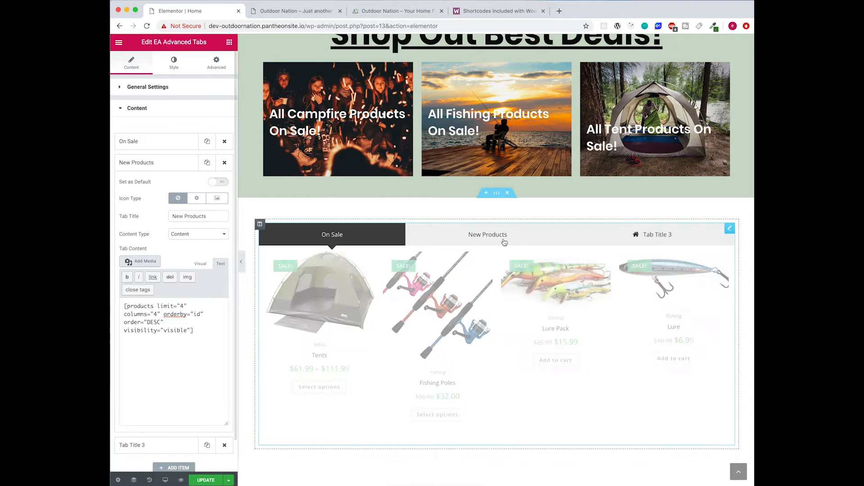
# - Try changing the shortcode's order to ASC, then undo it back to DESC
pyautogui.click(505, 239)
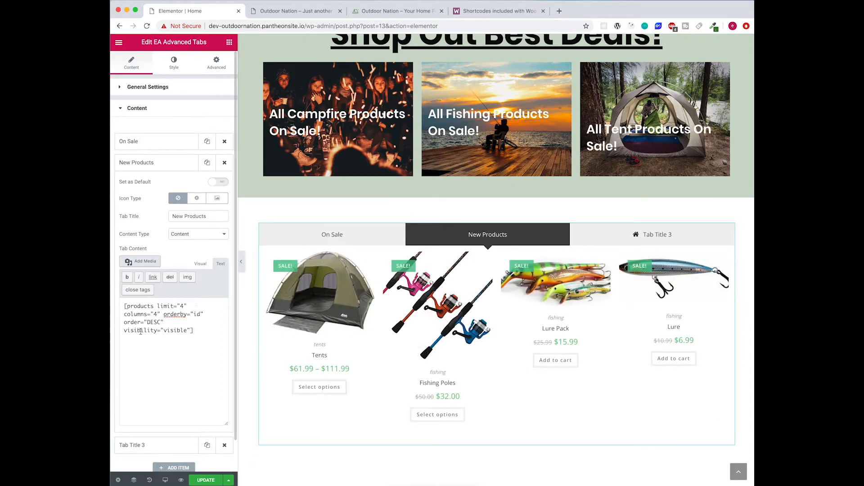
pyautogui.press('BackSpace')
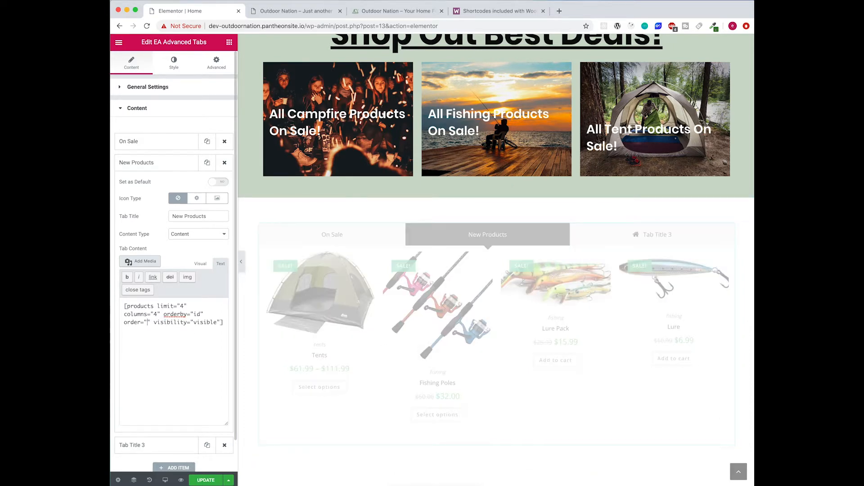
pyautogui.write('ASC')
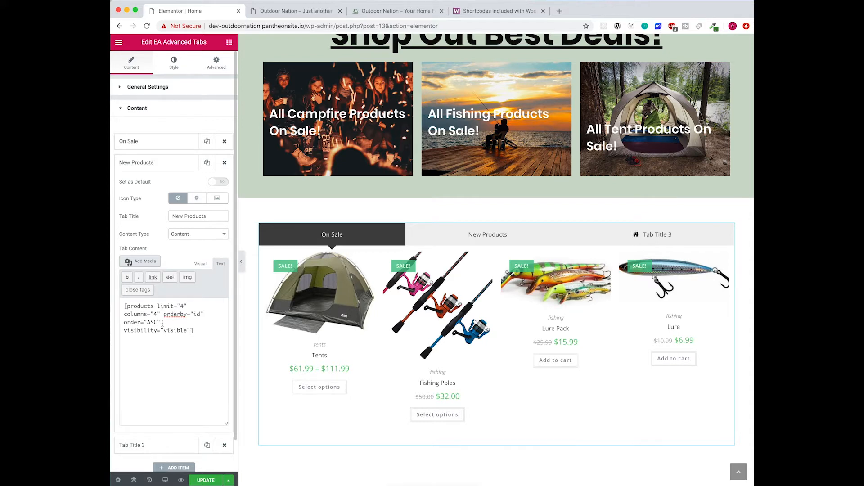
pyautogui.press('BackSpace')
pyautogui.hotkey('shift', 'Left')
pyautogui.press('super+z')
pyautogui.press('super+z')
# - Compare the On Sale and New Products previews, then set New Products as default
pyautogui.click(450, 239)
pyautogui.click(329, 242)
pyautogui.click(409, 235)
pyautogui.click(353, 234)
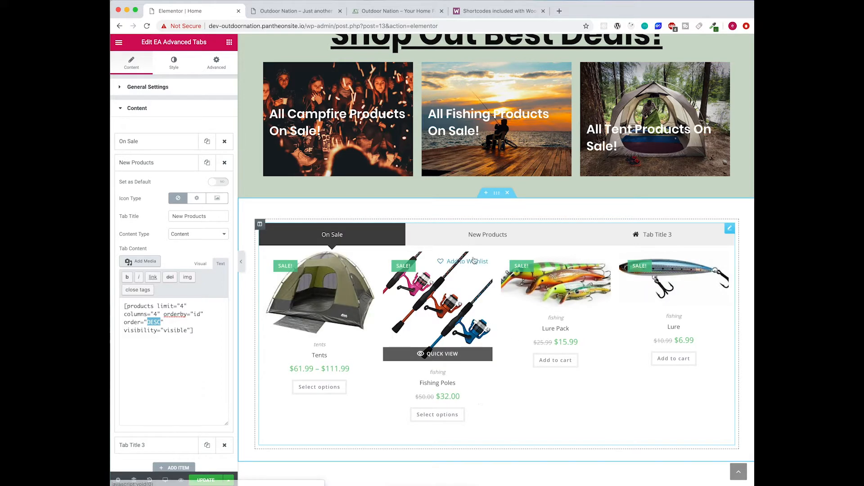
pyautogui.click(474, 241)
pyautogui.click(365, 228)
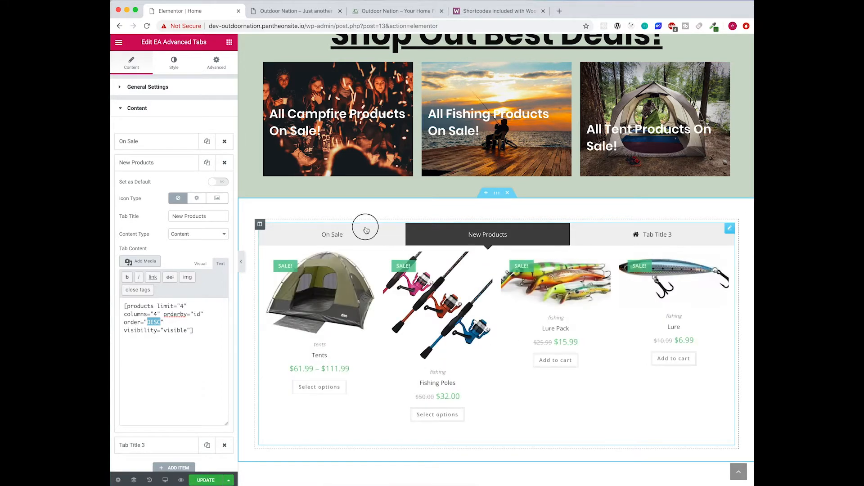
pyautogui.click(468, 239)
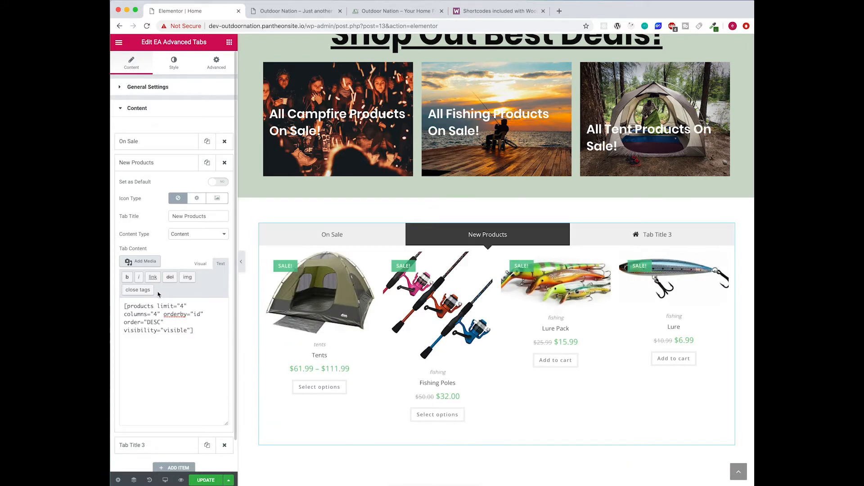
pyautogui.click(170, 185)
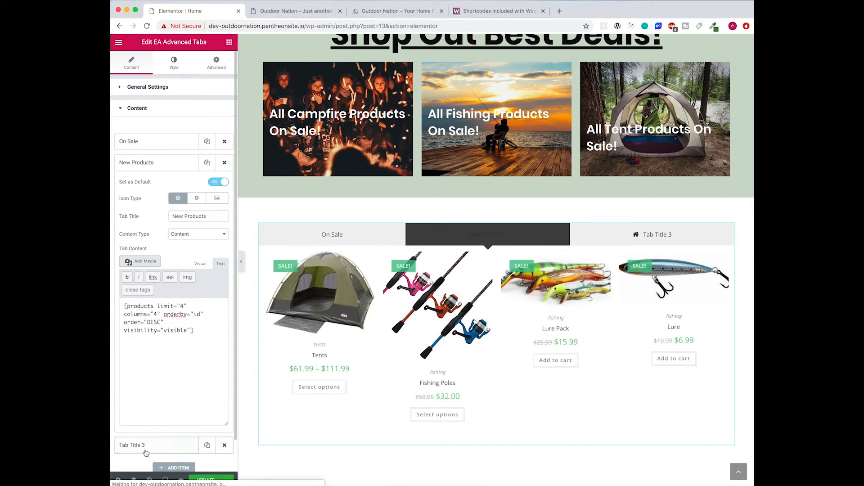
# - Expand the third tab, remove its home icon and rename it 'Best Selling'
pyautogui.scroll(-1, 176, 450)
pyautogui.click(172, 418)
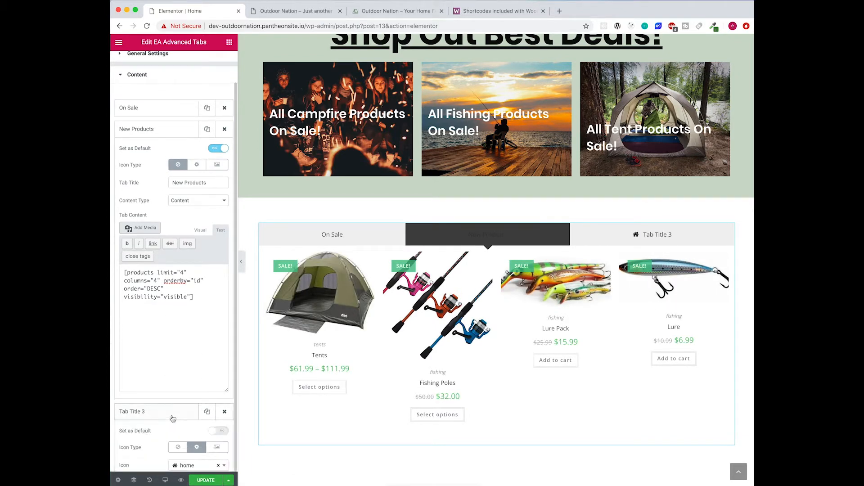
pyautogui.scroll(-2, 166, 363)
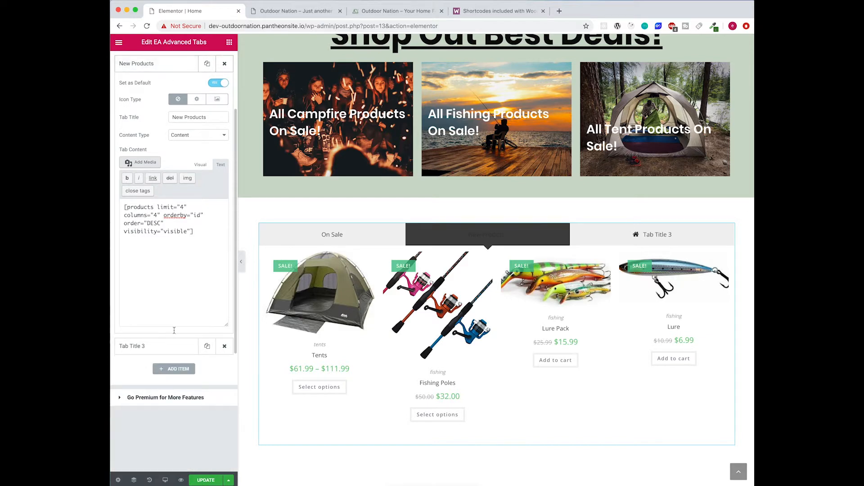
pyautogui.click(160, 67)
pyautogui.click(158, 88)
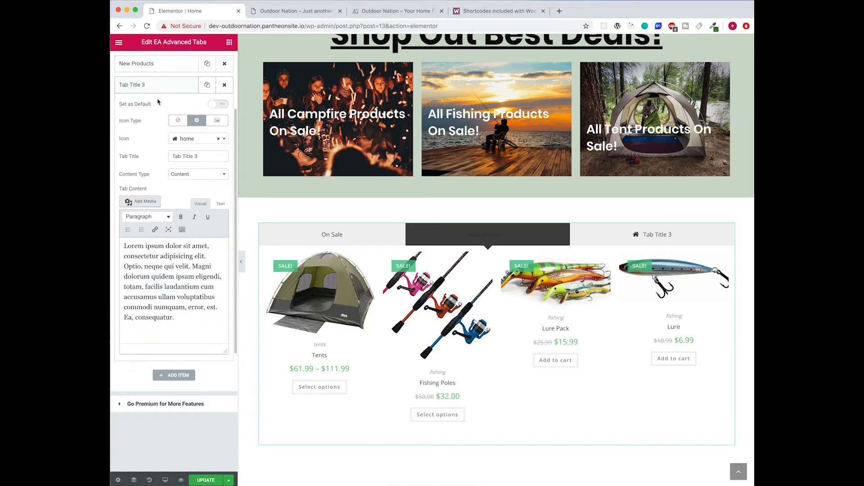
pyautogui.click(178, 121)
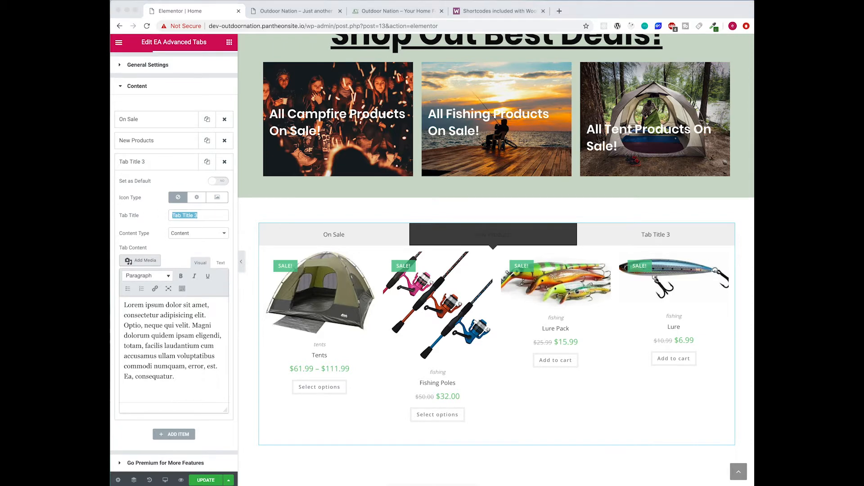
pyautogui.click(203, 216)
pyautogui.write('Best Selling')
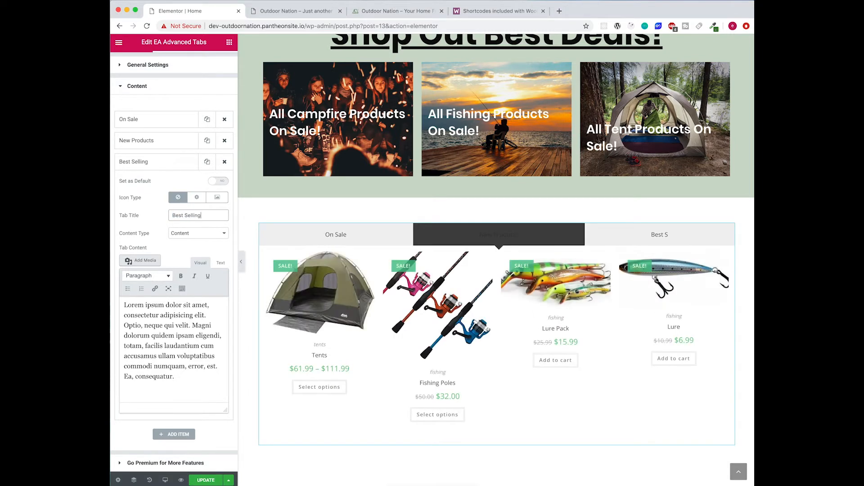
# - Switch the Best Selling tab content to Text and delete its placeholder Lorem text
pyautogui.click(688, 239)
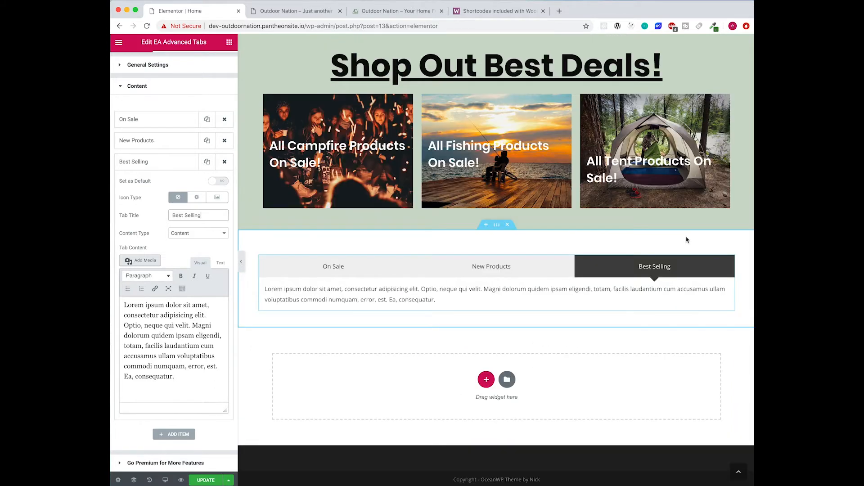
pyautogui.click(493, 270)
pyautogui.click(641, 235)
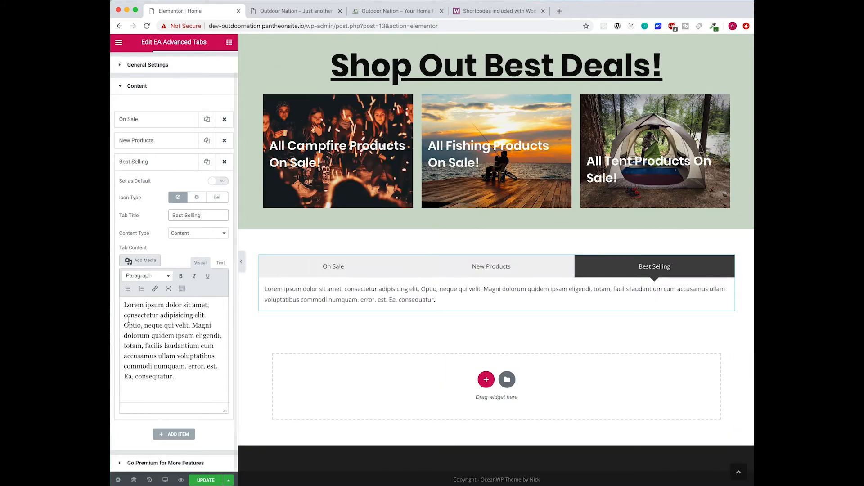
pyautogui.click(220, 267)
pyautogui.moveTo(216, 364); pyautogui.dragTo(123, 302)
pyautogui.press('BackSpace')
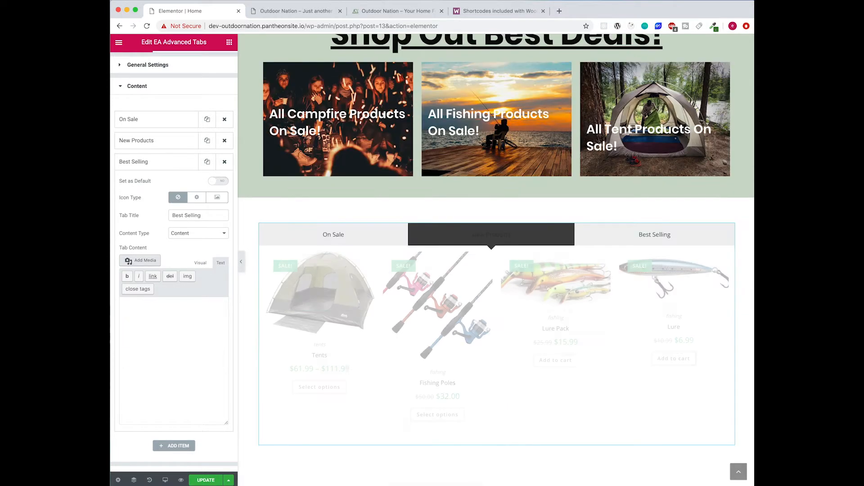
# - Find Scenario 3 in the WooCommerce shortcode docs and select its best_selling products shortcode
pyautogui.click(479, 13)
pyautogui.scroll(-5, 407, 180)
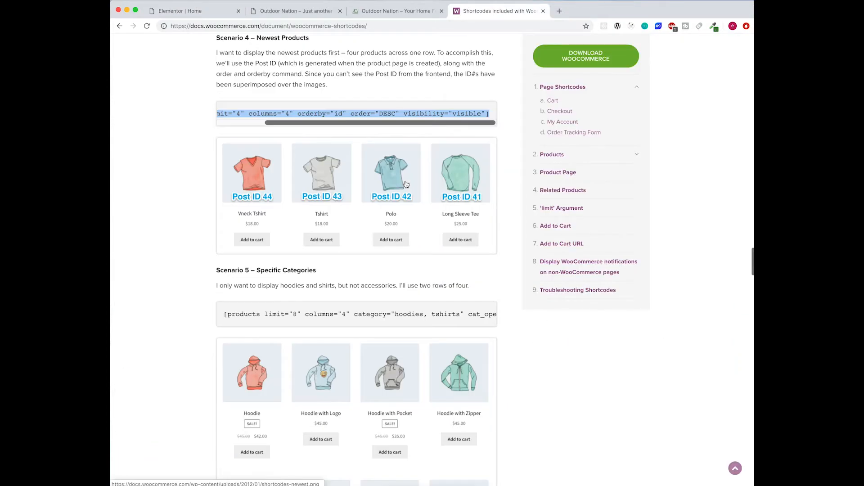
pyautogui.scroll(-8, 303, 284)
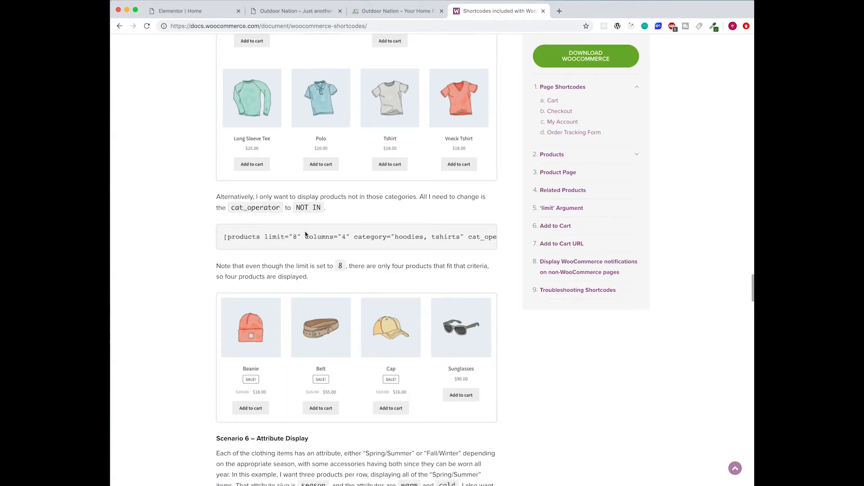
pyautogui.scroll(-12, 304, 233)
pyautogui.scroll(-8, 306, 234)
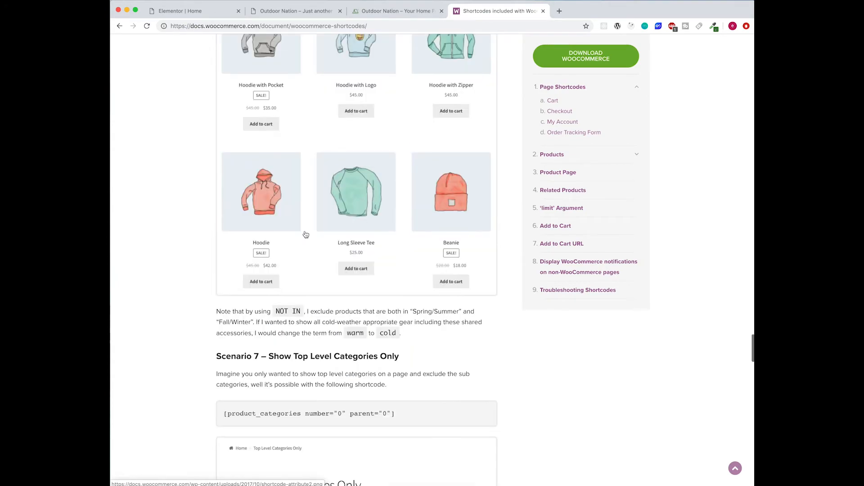
pyautogui.scroll(-5, 306, 235)
pyautogui.scroll(6, 306, 234)
pyautogui.scroll(-8, 305, 235)
pyautogui.scroll(-6, 306, 235)
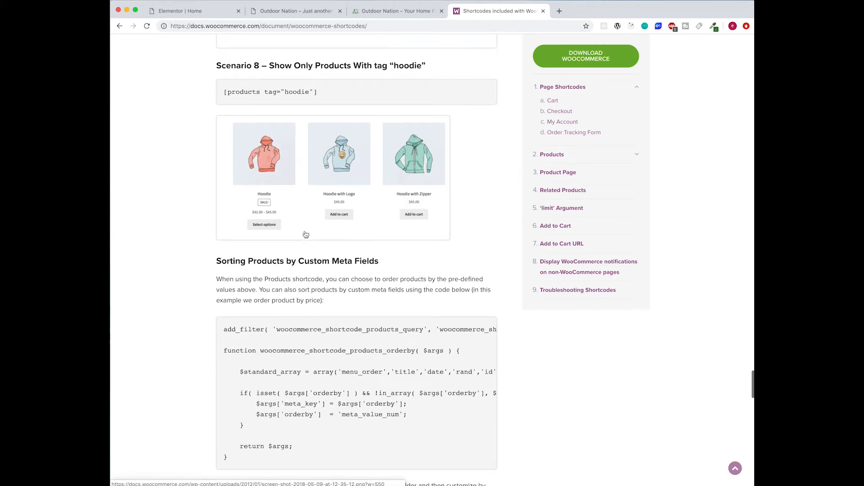
pyautogui.scroll(18, 306, 235)
pyautogui.scroll(10, 305, 235)
pyautogui.scroll(12, 305, 234)
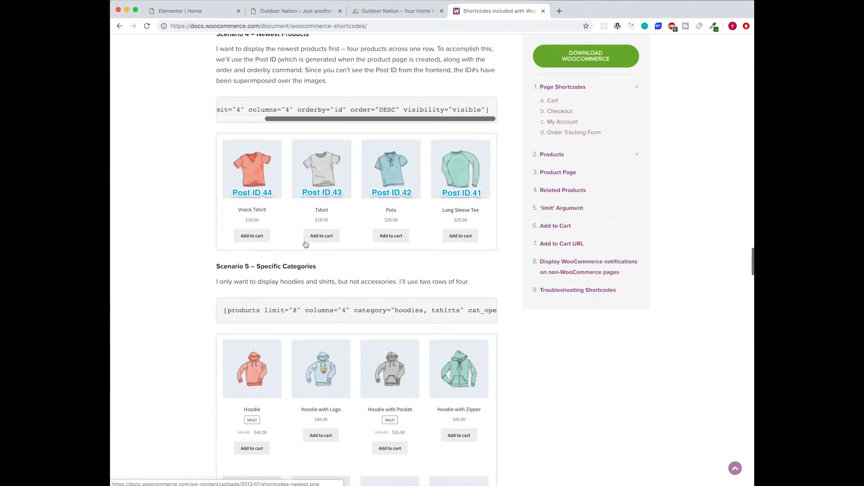
pyautogui.moveTo(396, 202); pyautogui.dragTo(224, 201)
pyautogui.press('super+c')
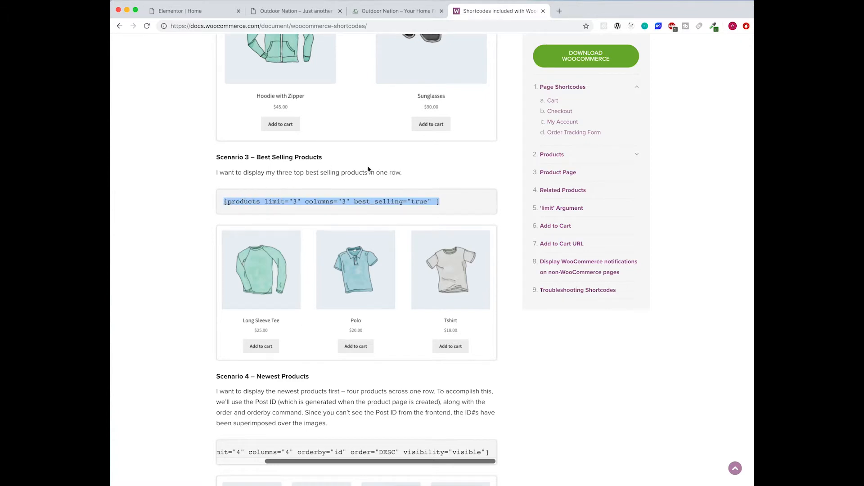
# - Paste the best-selling products shortcode into the empty Best Selling tab content
pyautogui.click(187, 10)
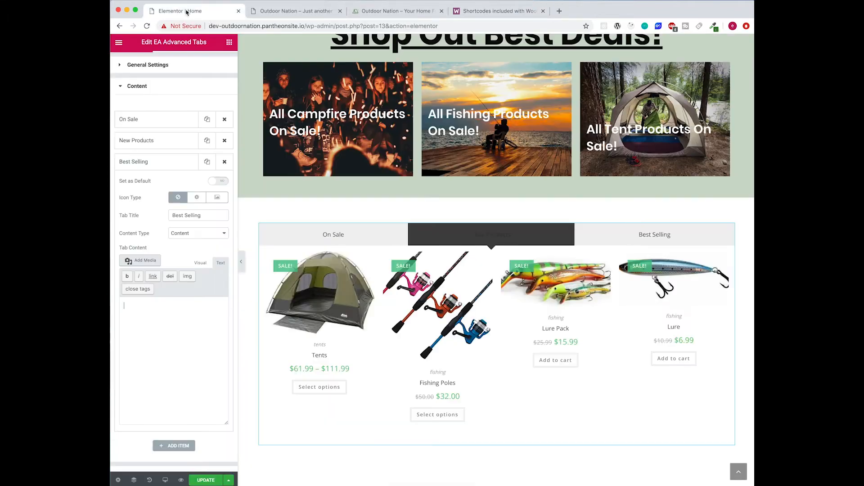
pyautogui.click(177, 320)
pyautogui.press('super+v')
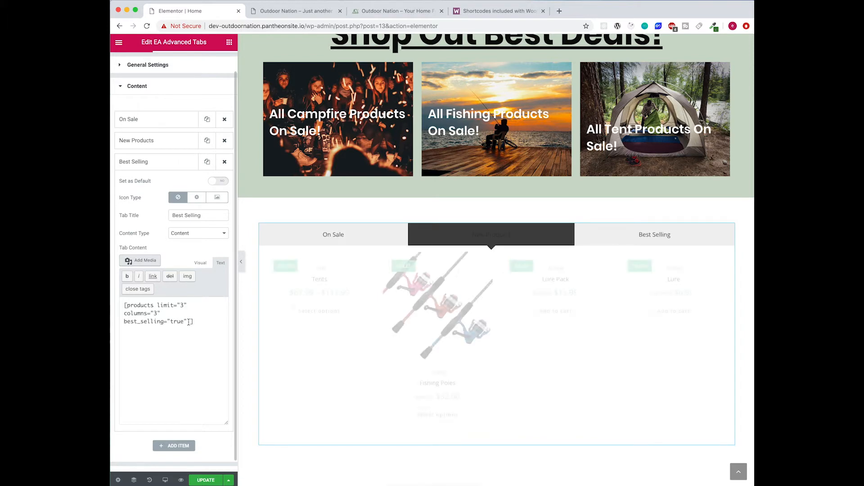
pyautogui.click(653, 238)
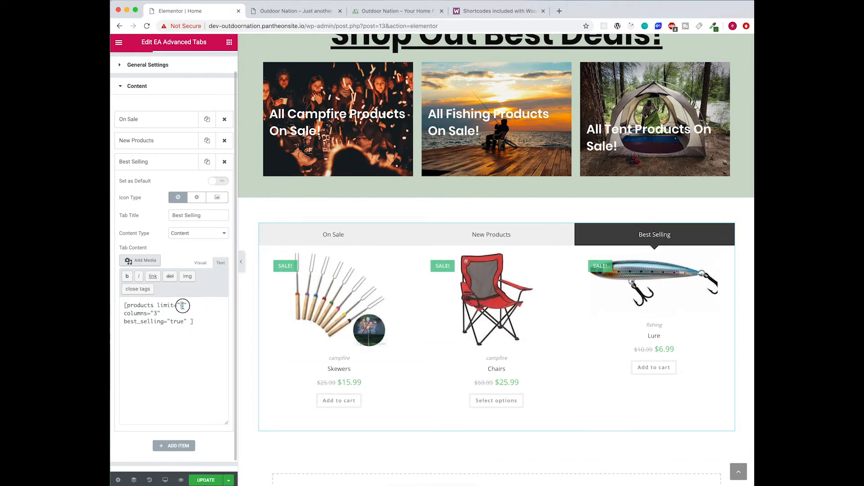
# - Change the shortcode to columns="4", refresh, and check the Best Selling, New Products and On Sale tabs
pyautogui.write('4')
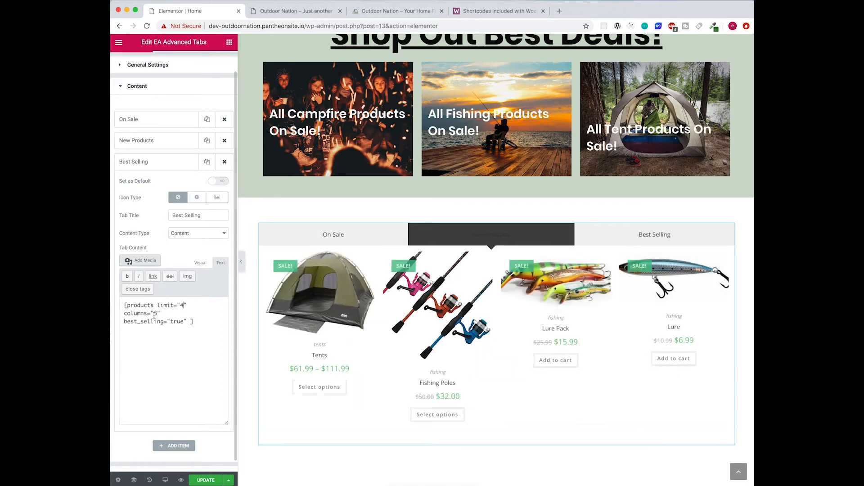
pyautogui.write('4')
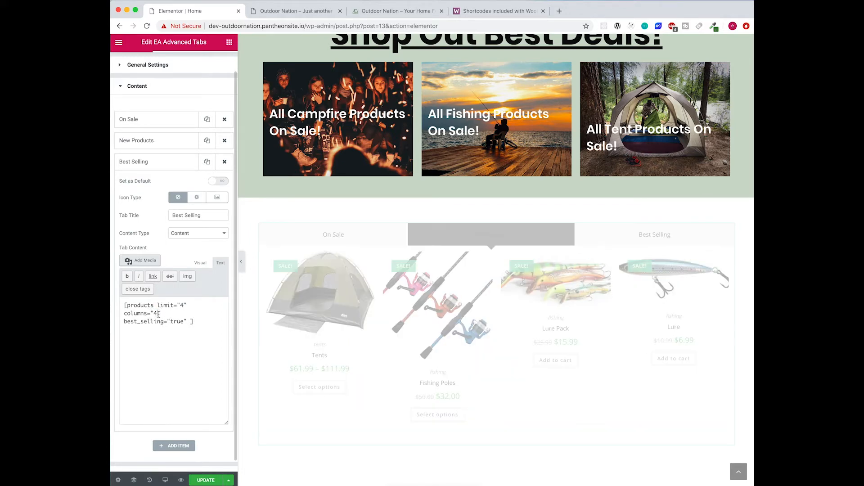
pyautogui.click(681, 241)
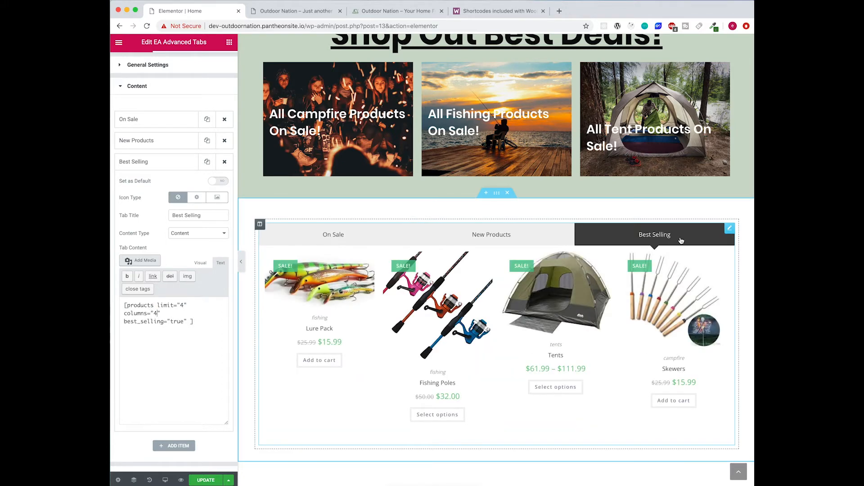
pyautogui.click(510, 238)
pyautogui.click(624, 232)
pyautogui.click(342, 236)
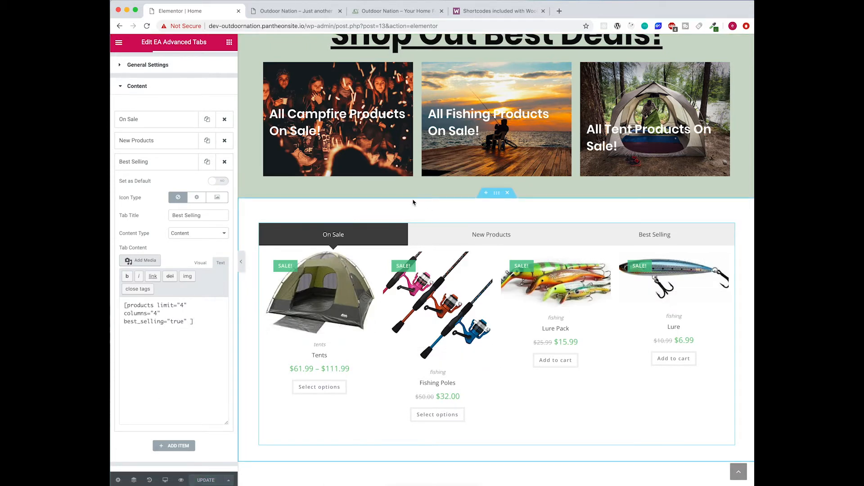
pyautogui.click(295, 11)
# - Reload the live home page and try the On Sale, New Products and Best Selling tabs
pyautogui.click(147, 26)
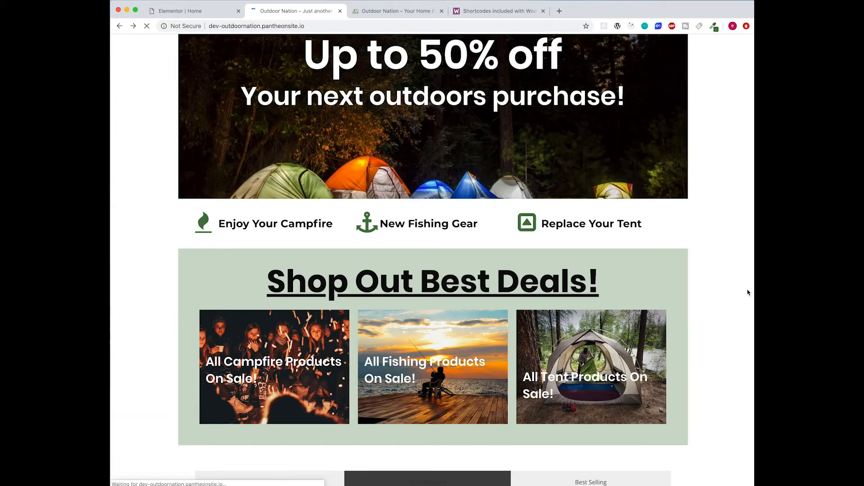
pyautogui.scroll(-6, 659, 304)
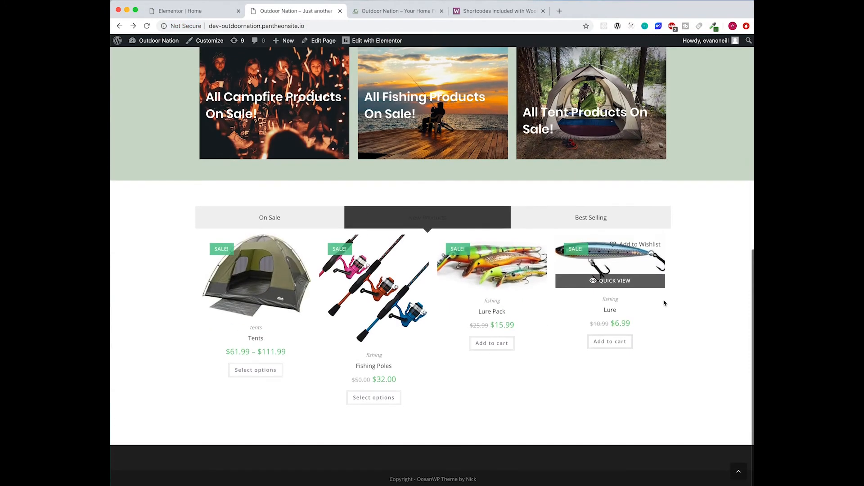
pyautogui.click(542, 218)
pyautogui.click(296, 213)
pyautogui.click(411, 226)
pyautogui.click(587, 220)
pyautogui.click(325, 221)
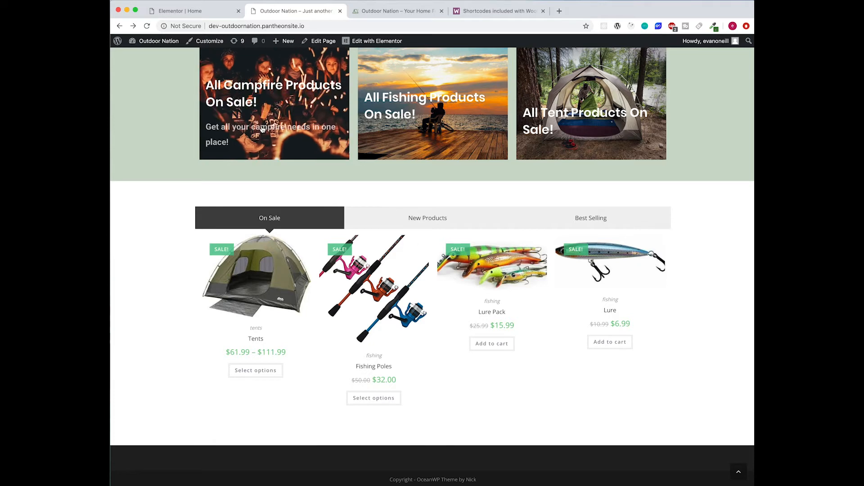
# - Close the Tents quick-view popup and the shortcode docs, then return to Elementor
pyautogui.moveTo(261, 310)
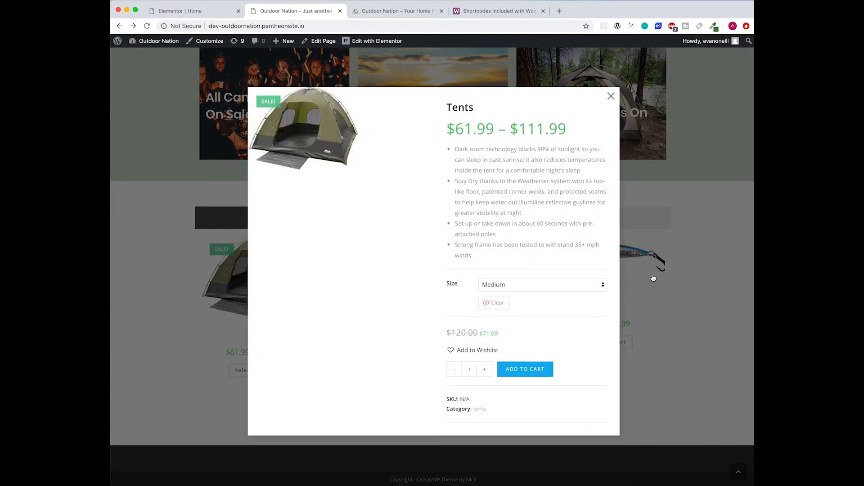
pyautogui.click(703, 268)
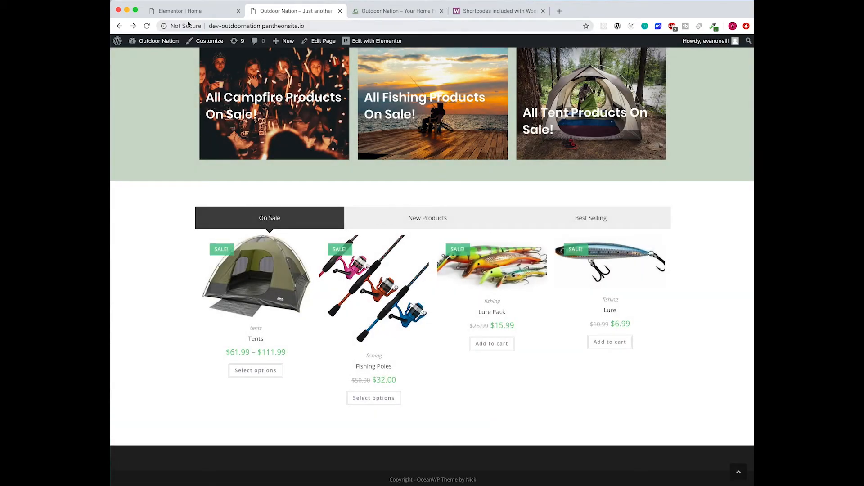
pyautogui.click(543, 11)
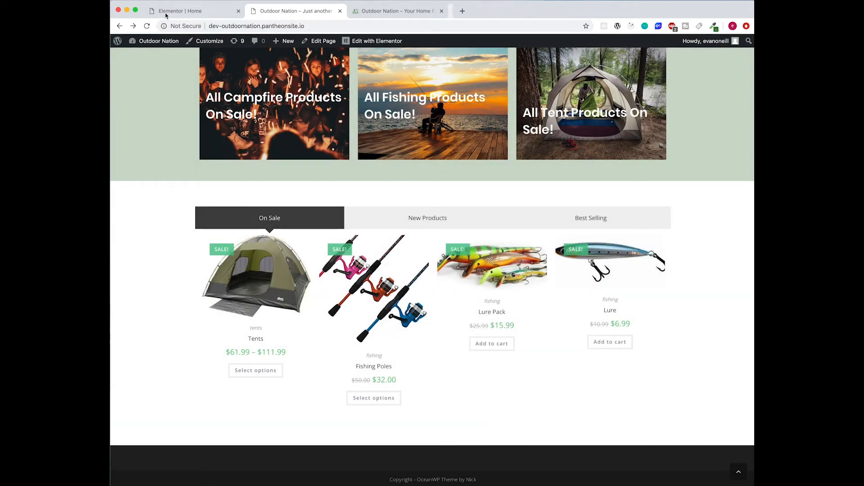
pyautogui.click(171, 12)
# - In mobile preview, set the Shop Out Best Deals! heading typography size to 28
pyautogui.scroll(-1, 235, 330)
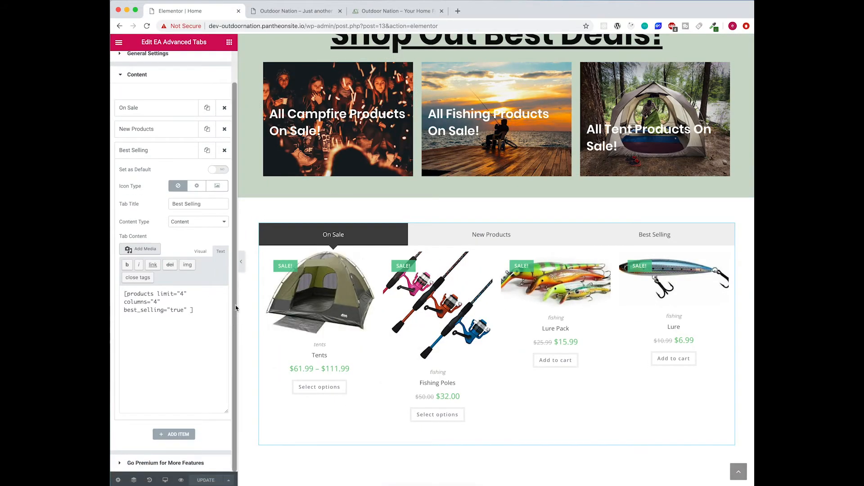
pyautogui.click(165, 480)
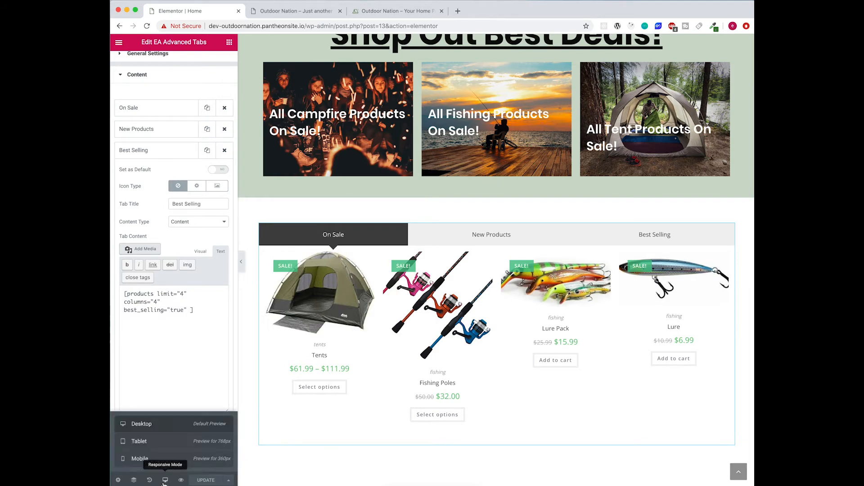
pyautogui.click(163, 455)
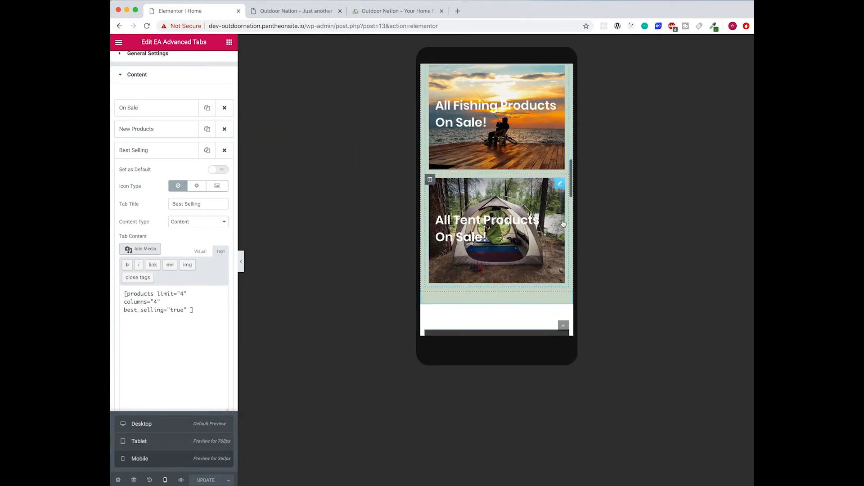
pyautogui.scroll(15, 564, 224)
pyautogui.scroll(-7, 563, 223)
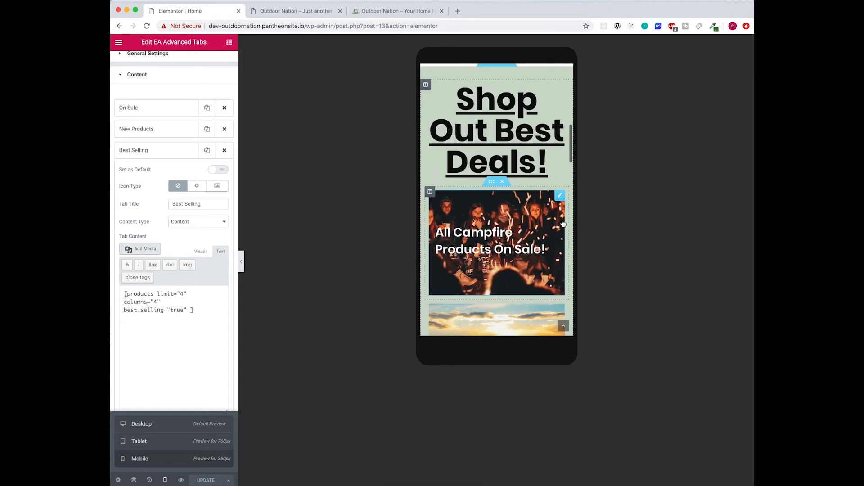
pyautogui.scroll(1, 525, 186)
pyautogui.click(526, 186)
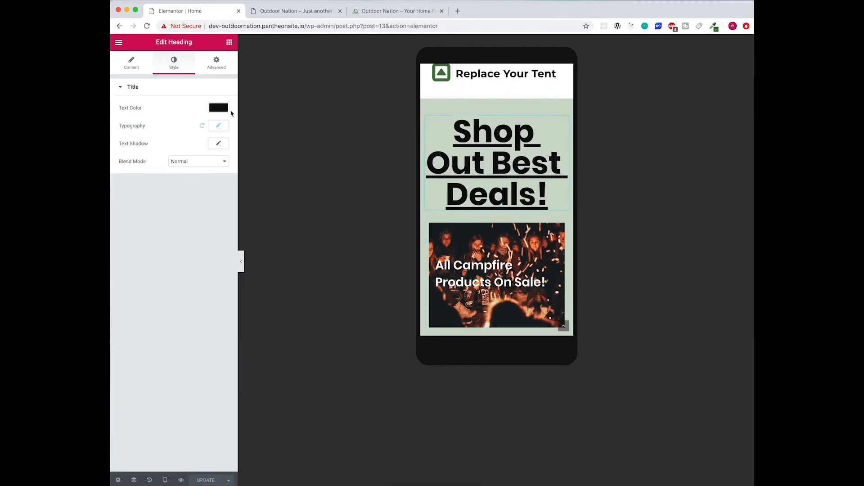
pyautogui.click(218, 125)
pyautogui.moveTo(126, 181); pyautogui.dragTo(135, 180)
# - Check the New Products, Best Selling and On Sale tabs in the mobile preview
pyautogui.scroll(5, 523, 105)
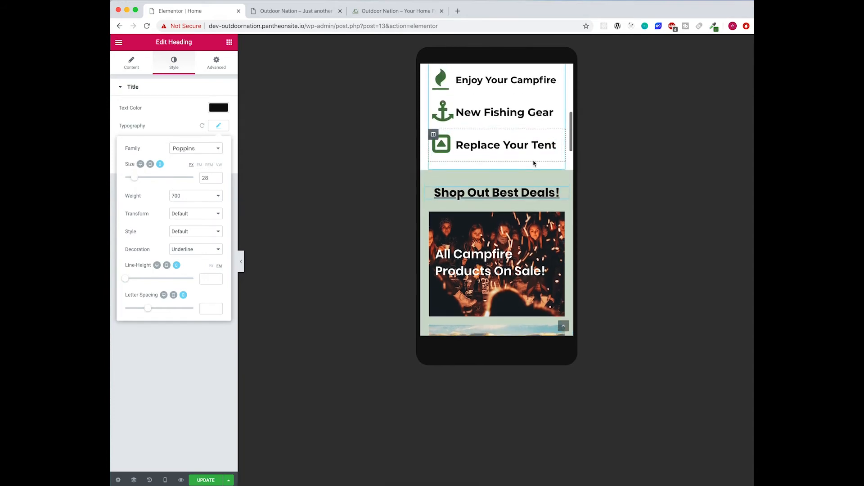
pyautogui.scroll(-8, 535, 166)
pyautogui.scroll(-5, 528, 186)
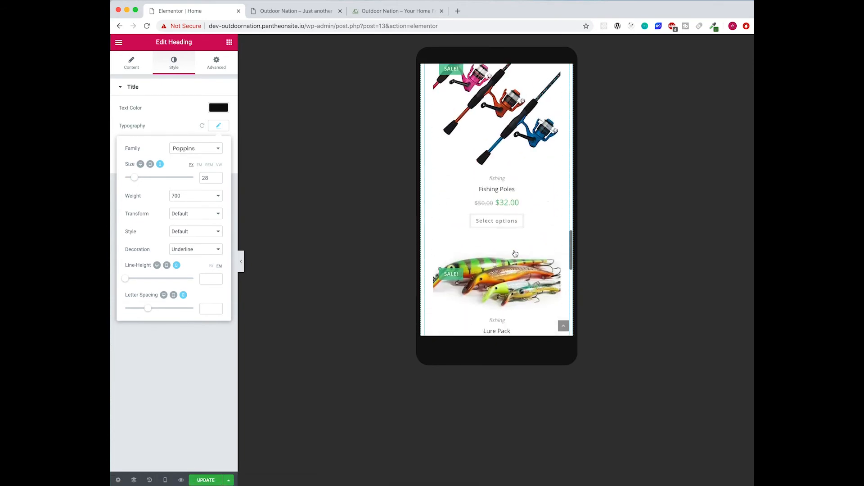
pyautogui.scroll(15, 515, 254)
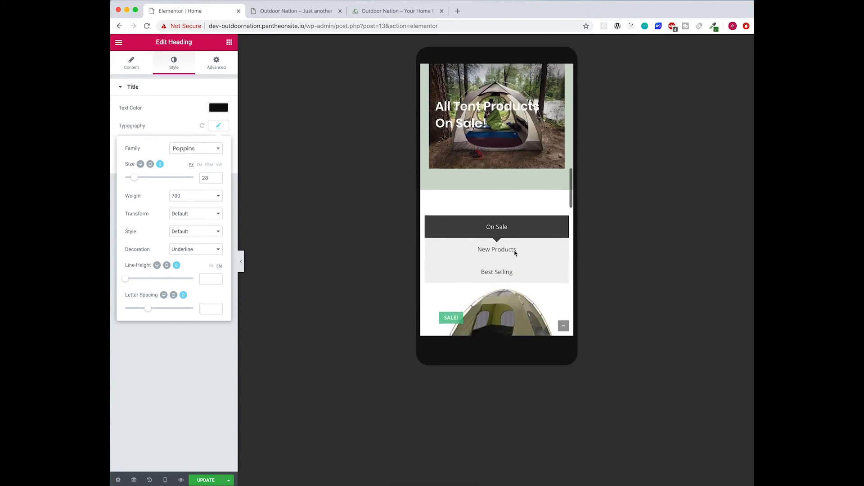
pyautogui.click(514, 257)
pyautogui.scroll(-3, 512, 257)
pyautogui.click(511, 134)
pyautogui.scroll(1, 518, 189)
pyautogui.click(515, 151)
pyautogui.click(518, 134)
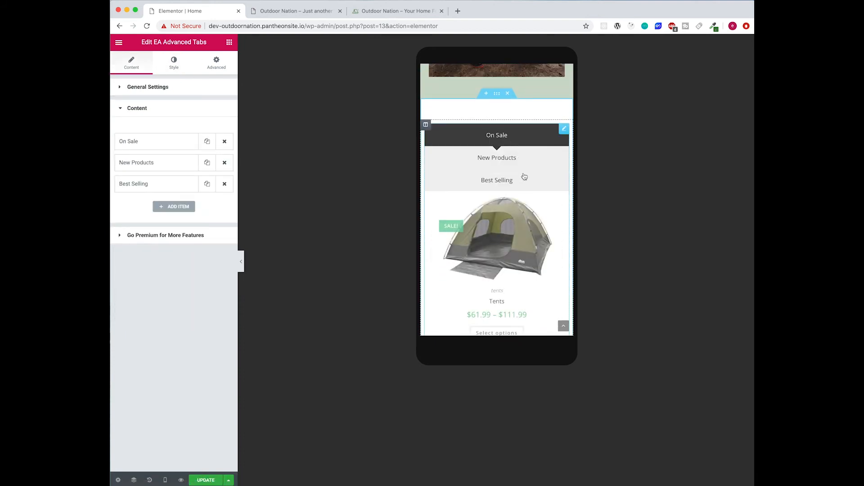
pyautogui.scroll(-3, 522, 176)
pyautogui.scroll(-6, 527, 184)
pyautogui.scroll(15, 527, 184)
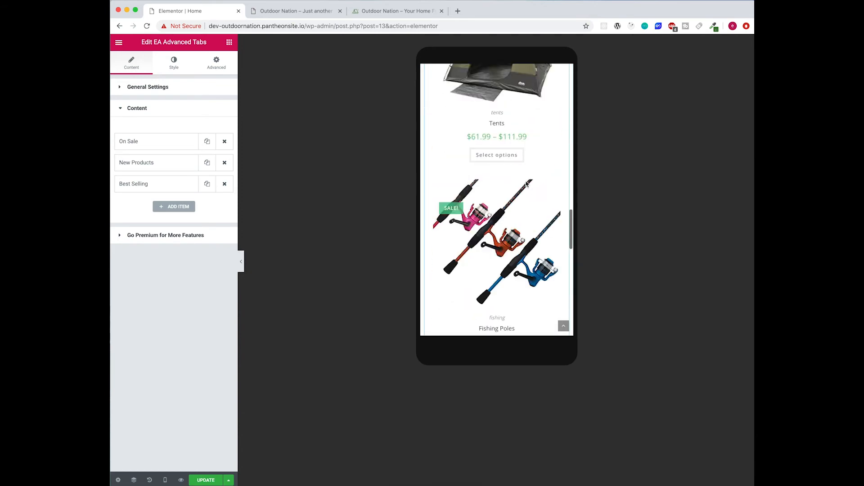
# - Open and close the mobile navigation menu, then return the preview to desktop width
pyautogui.click(543, 97)
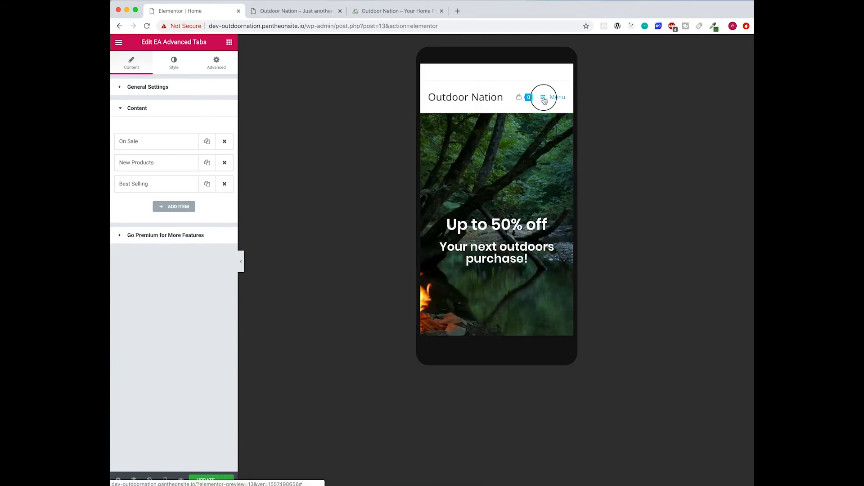
pyautogui.click(431, 75)
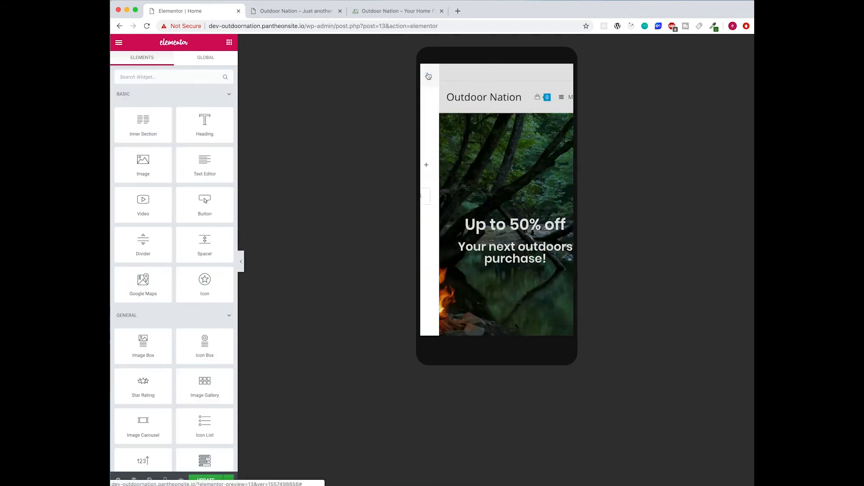
pyautogui.scroll(-10, 483, 213)
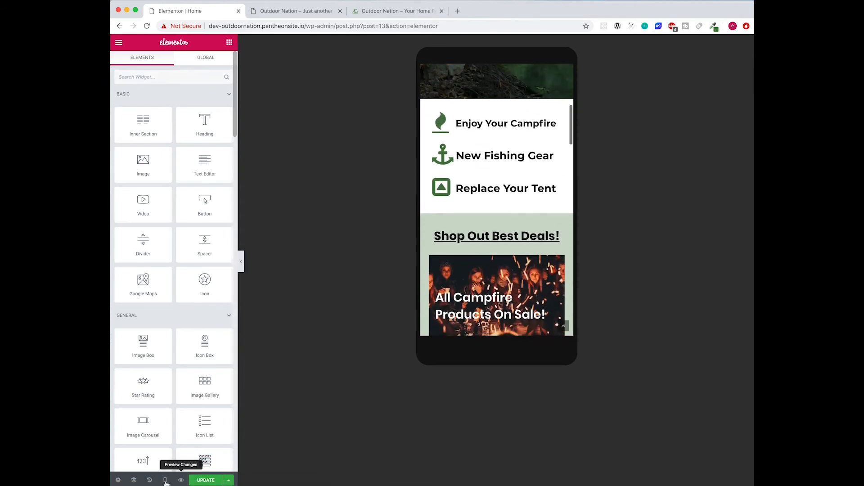
pyautogui.moveTo(165, 480)
pyautogui.click(163, 429)
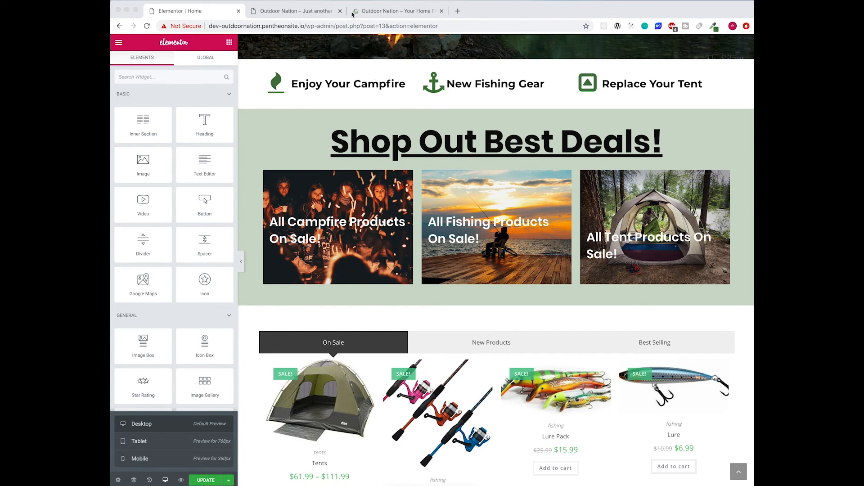
# - Switch to the finished Outdoor Nation example site and scroll through its home page
pyautogui.click(373, 11)
pyautogui.scroll(-5, 558, 394)
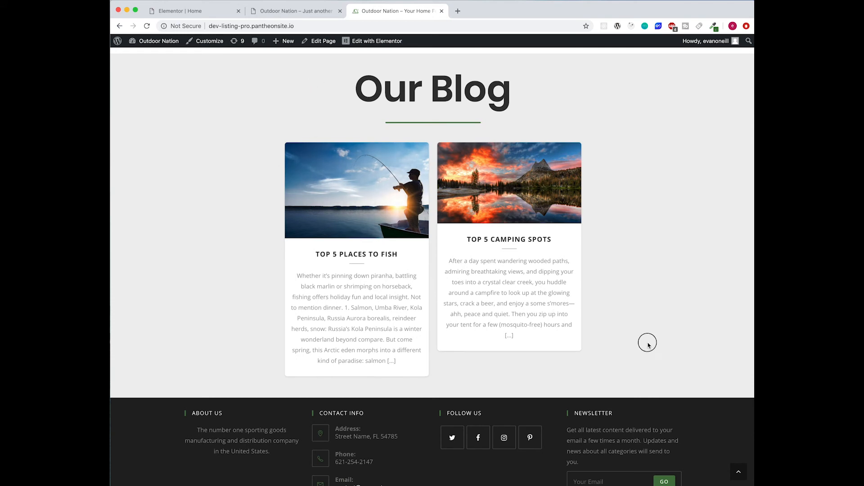
pyautogui.scroll(-1, 649, 347)
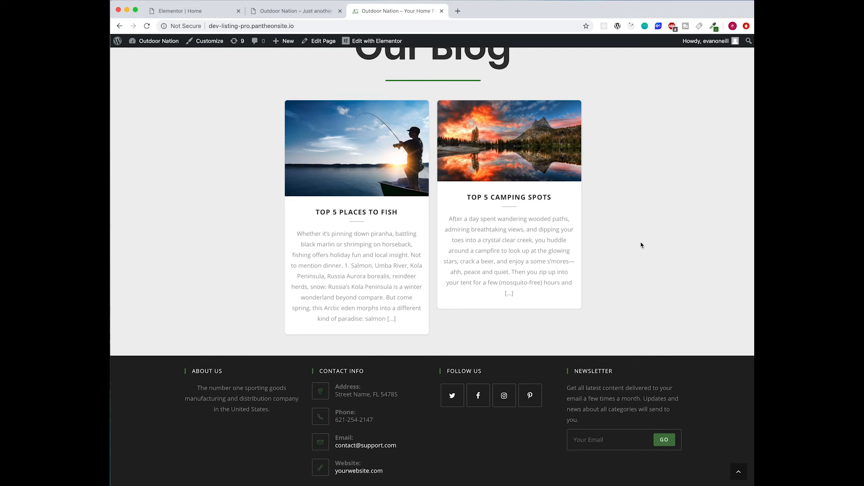
pyautogui.scroll(20, 642, 245)
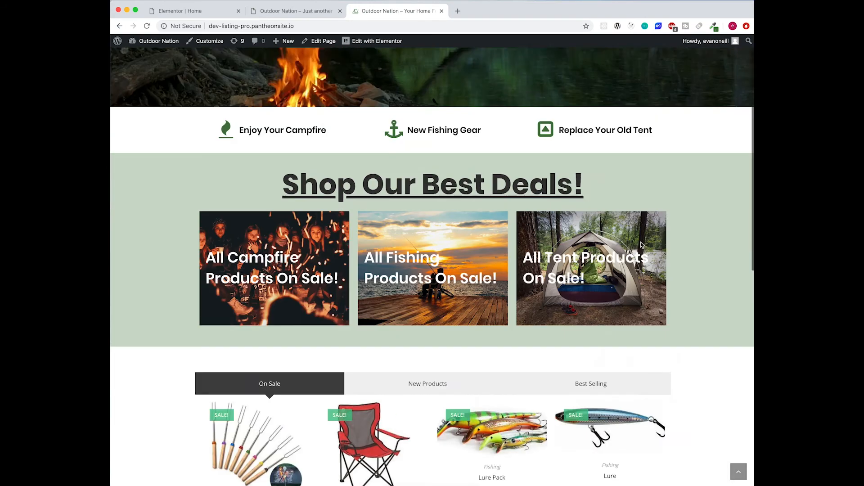